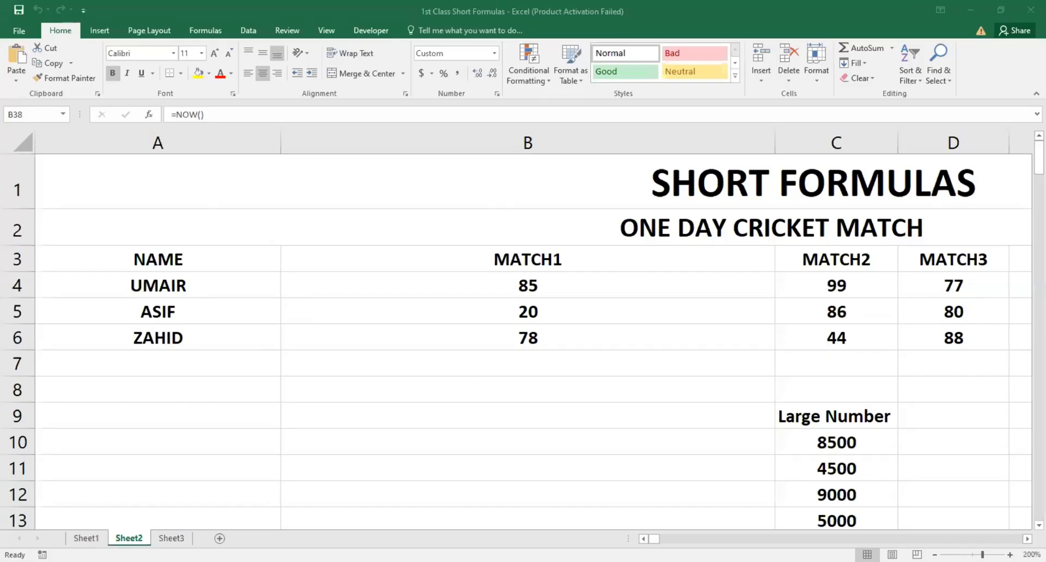
- Examine the player names and the Match1 to Match3 scores in the one-day cricket match table
{"action": "left_click", "coordinate": [560, 339]}
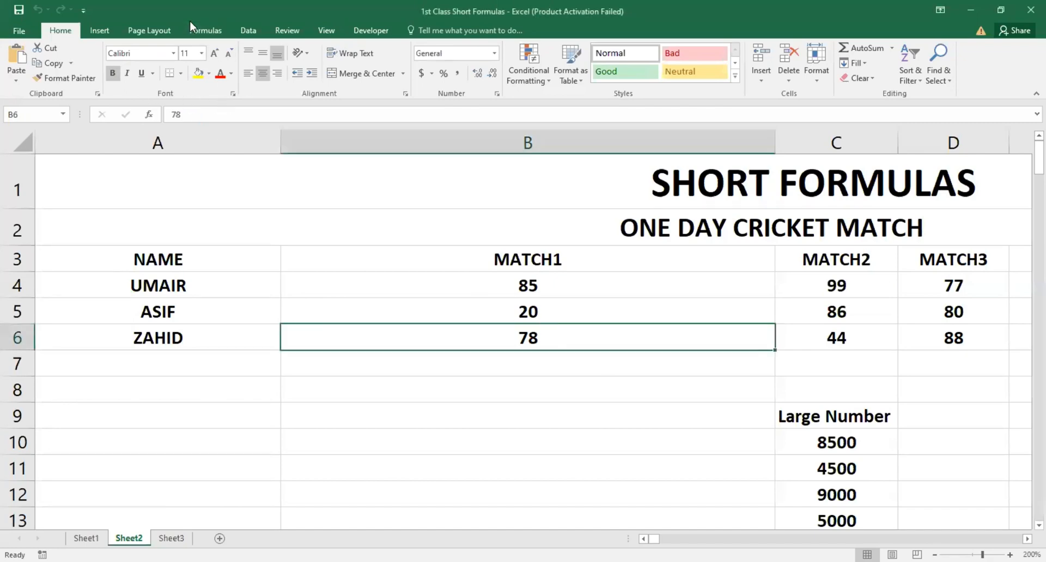
{"action": "left_click", "coordinate": [207, 35]}
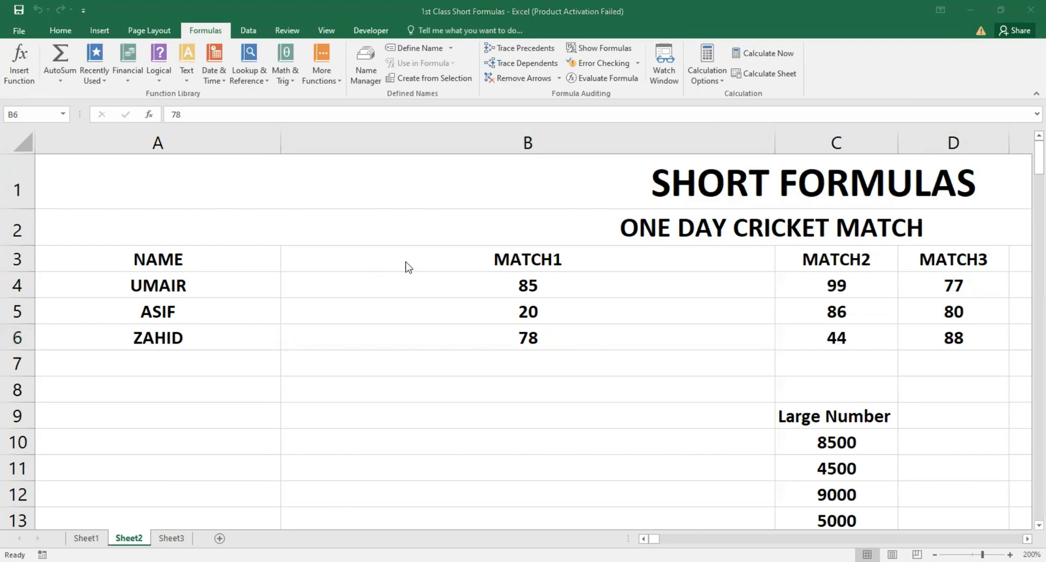
{"action": "left_click", "coordinate": [137, 286]}
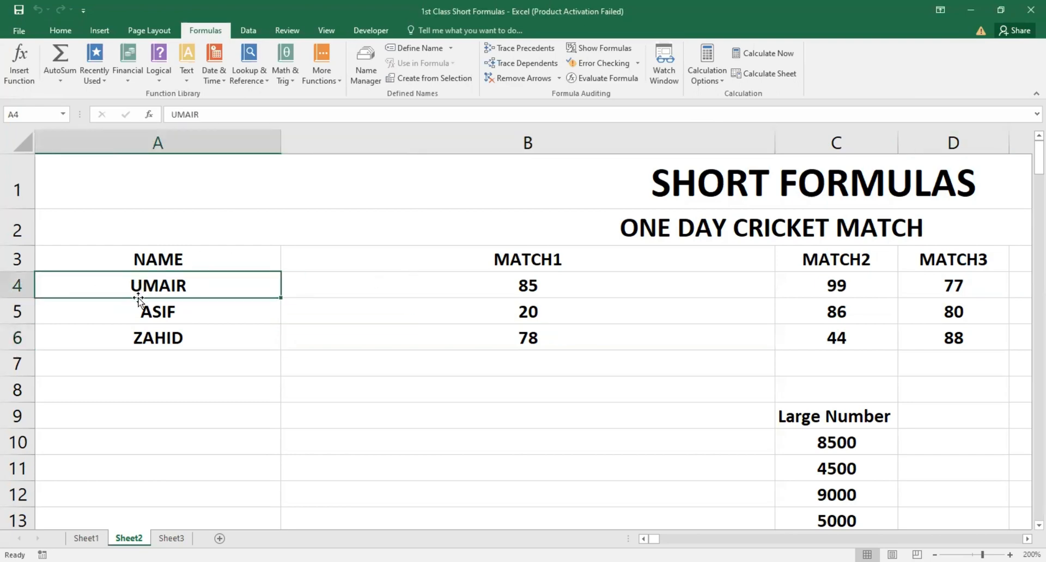
{"action": "key", "text": "Down"}
{"action": "key", "text": "Down"}
{"action": "key", "text": "Up"}
{"action": "key", "text": "Up"}
{"action": "key", "text": "Up"}
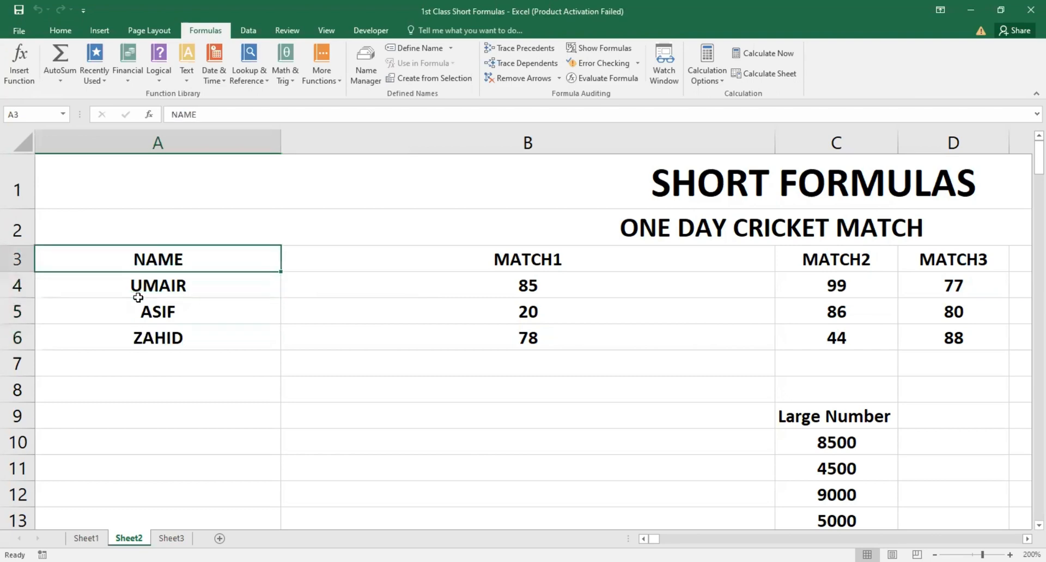
{"action": "key", "text": "Right"}
{"action": "key", "text": "Right"}
{"action": "key", "text": "Right"}
{"action": "key", "text": "Left"}
{"action": "key", "text": "Left"}
{"action": "key", "text": "Left"}
{"action": "key", "text": "Right"}
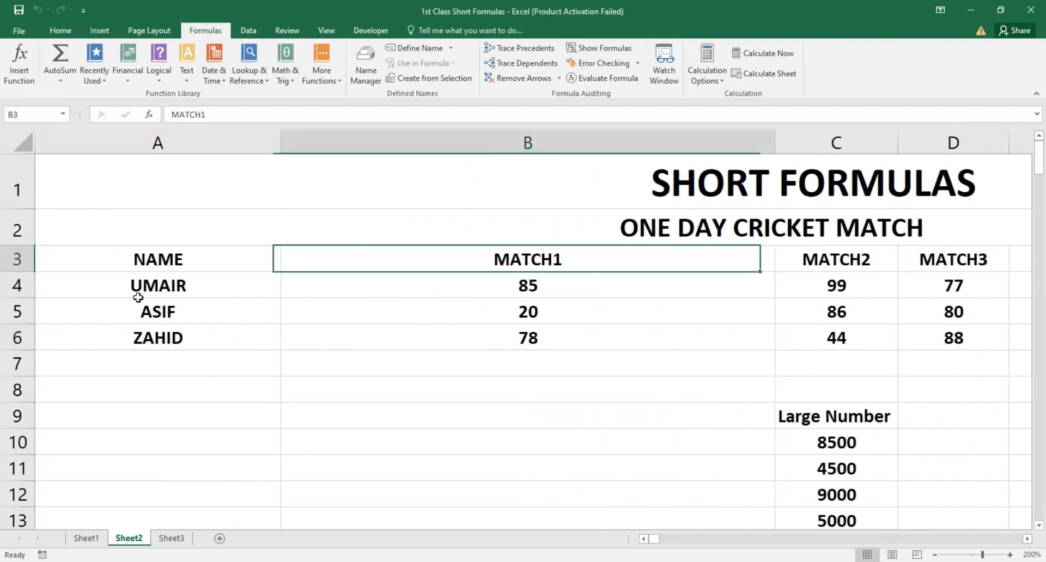
{"action": "key", "text": "Right"}
{"action": "key", "text": "Down"}
{"action": "key", "text": "Left"}
{"action": "key", "text": "Left"}
{"action": "key", "text": "Right"}
{"action": "key", "text": "Right"}
{"action": "key", "text": "Right"}
{"action": "key", "text": "Right"}
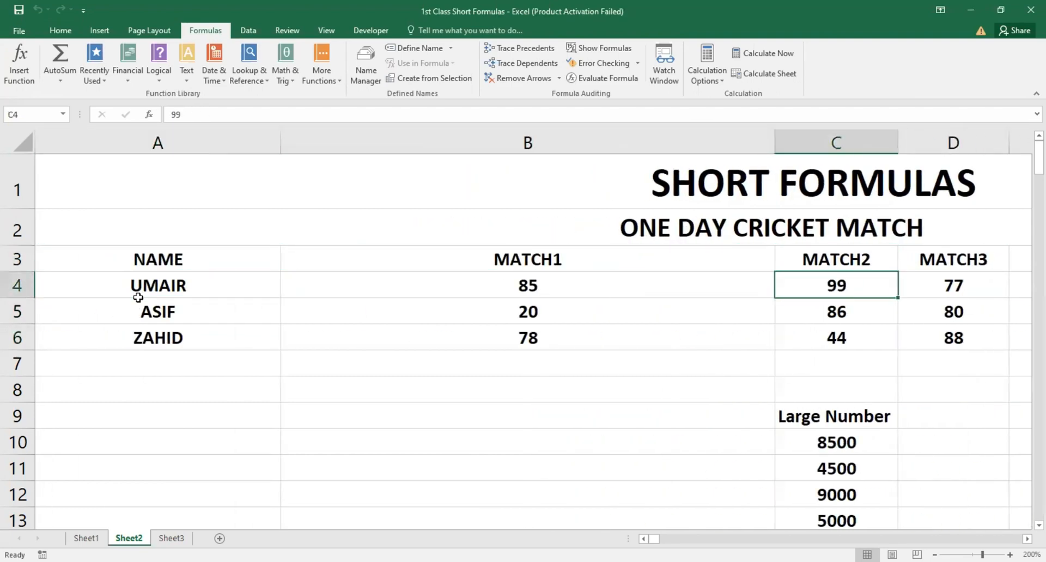
{"action": "key", "text": "Left"}
{"action": "key", "text": "Left"}
{"action": "key", "text": "Right"}
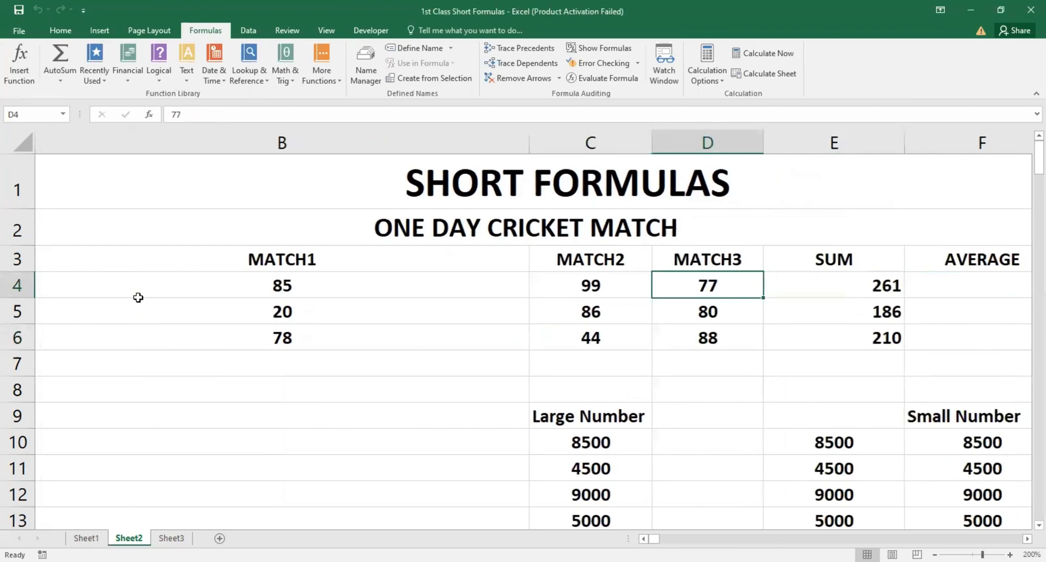
- Use AutoSum in E4 to total the first player's three match scores with =SUM(B4:D4)
{"action": "key", "text": "Right"}
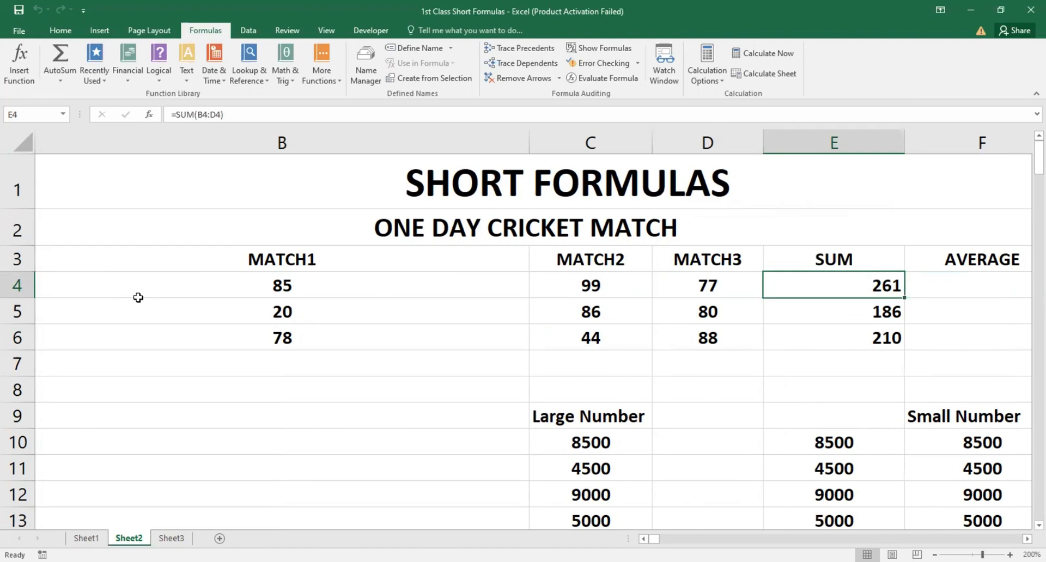
{"action": "key", "text": "alt+="}
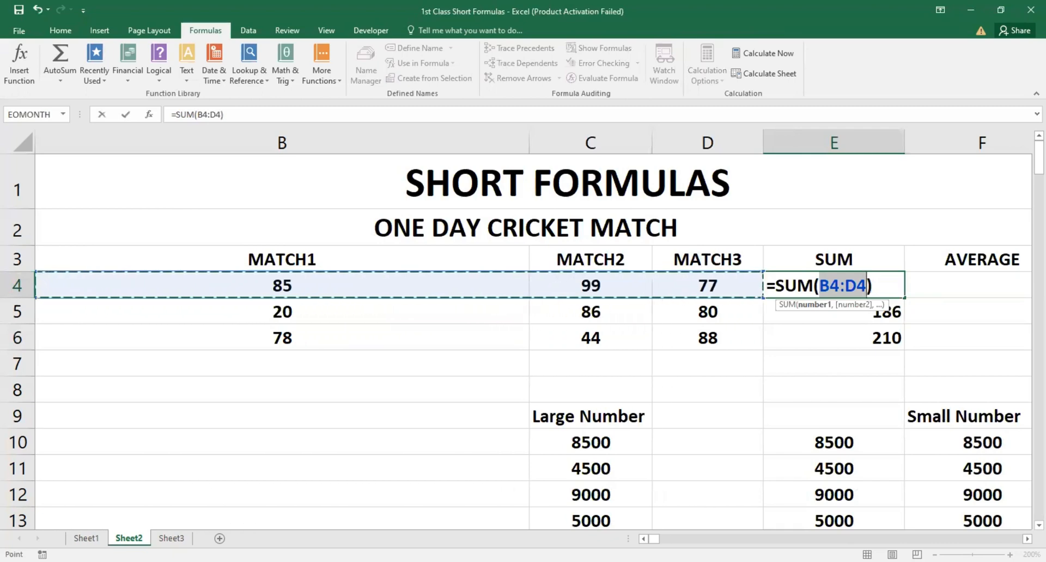
{"action": "left_click", "coordinate": [643, 539]}
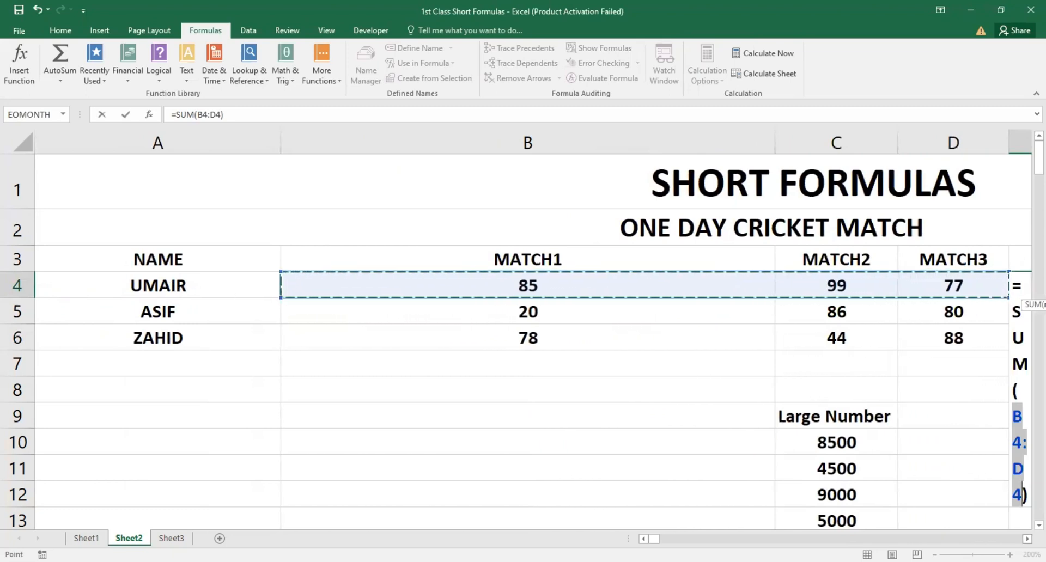
{"action": "scroll", "coordinate": [533, 336], "scroll_direction": "right", "scroll_amount": 1}
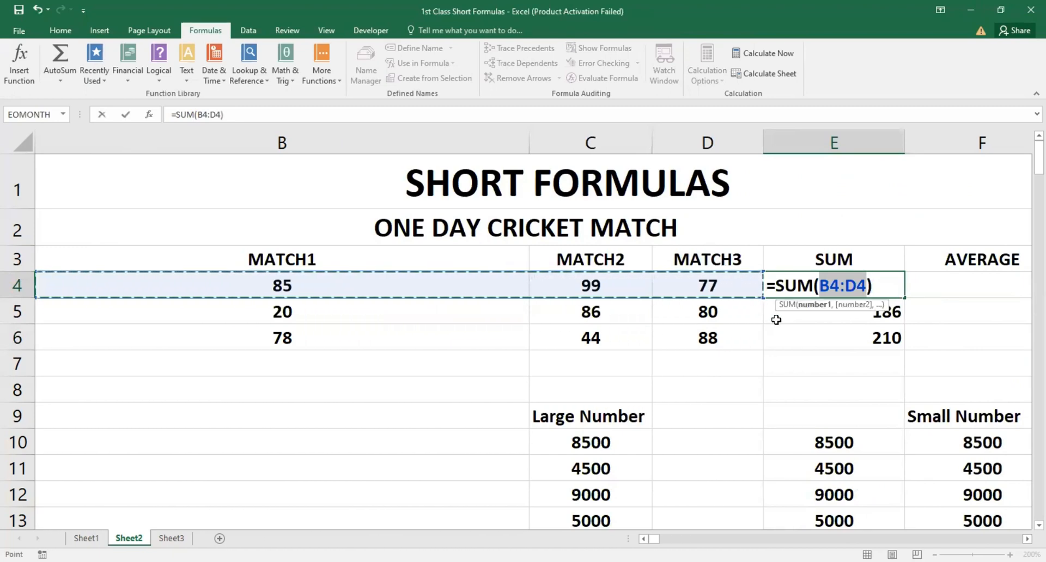
{"action": "key", "text": "Return"}
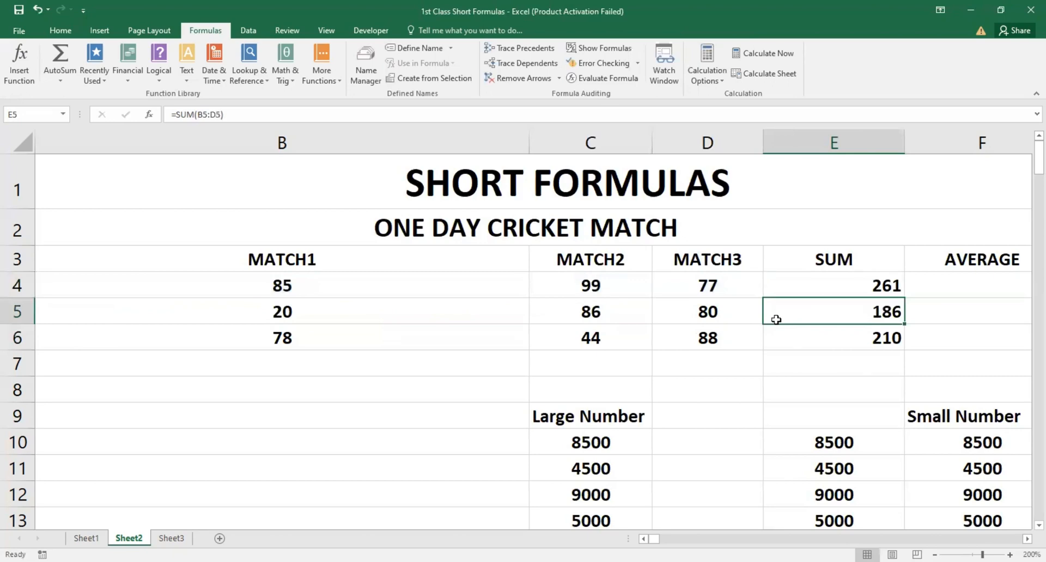
- Enter the label "Sum Formula" in cell A7, directly below the player names
{"action": "key", "text": "Left"}
{"action": "key", "text": "Left"}
{"action": "key", "text": "Left"}
{"action": "key", "text": "Left"}
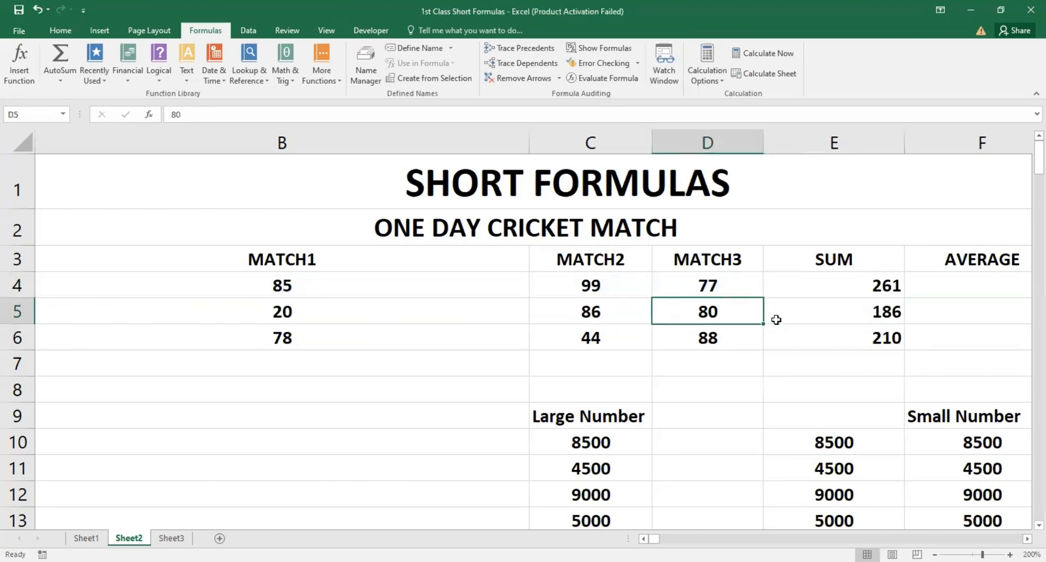
{"action": "key", "text": "Up"}
{"action": "key", "text": "Up"}
{"action": "key", "text": "Down"}
{"action": "key", "text": "Down"}
{"action": "key", "text": "Down"}
{"action": "key", "text": "Down"}
{"action": "key", "text": "Down"}
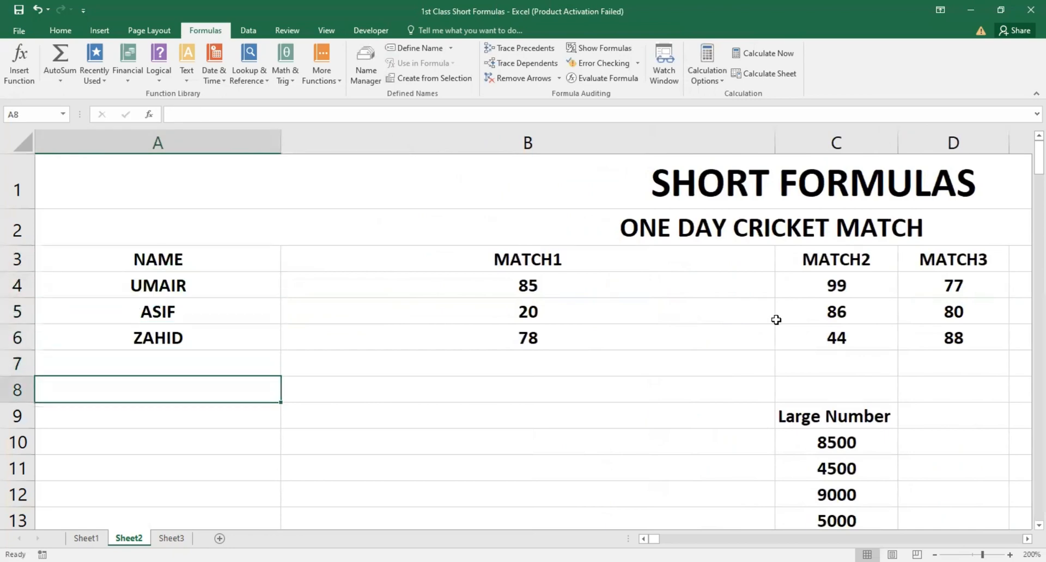
{"action": "key", "text": "Up"}
{"action": "type", "text": "Sum"}
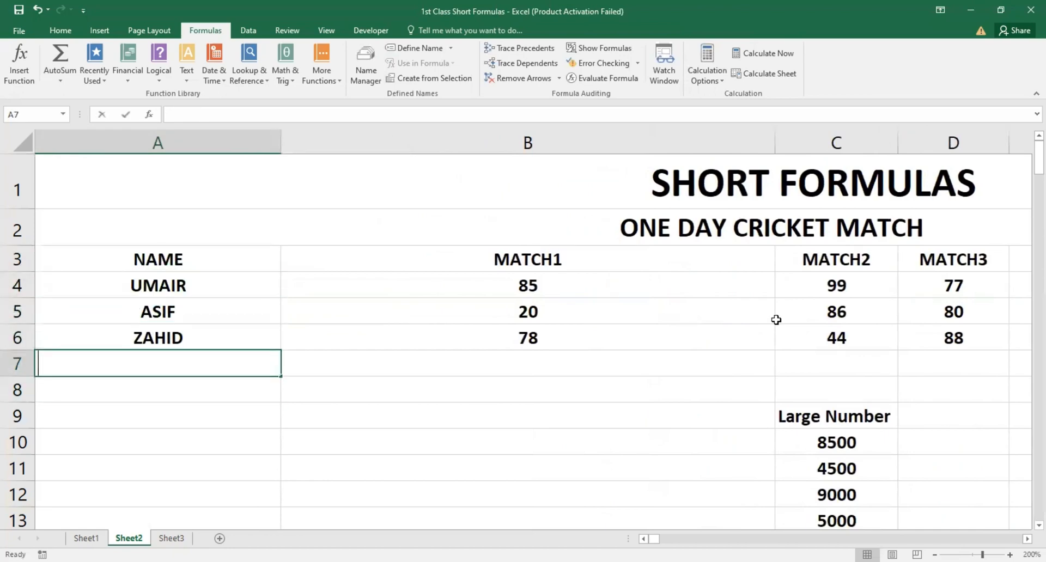
{"action": "type", "text": " Formula"}
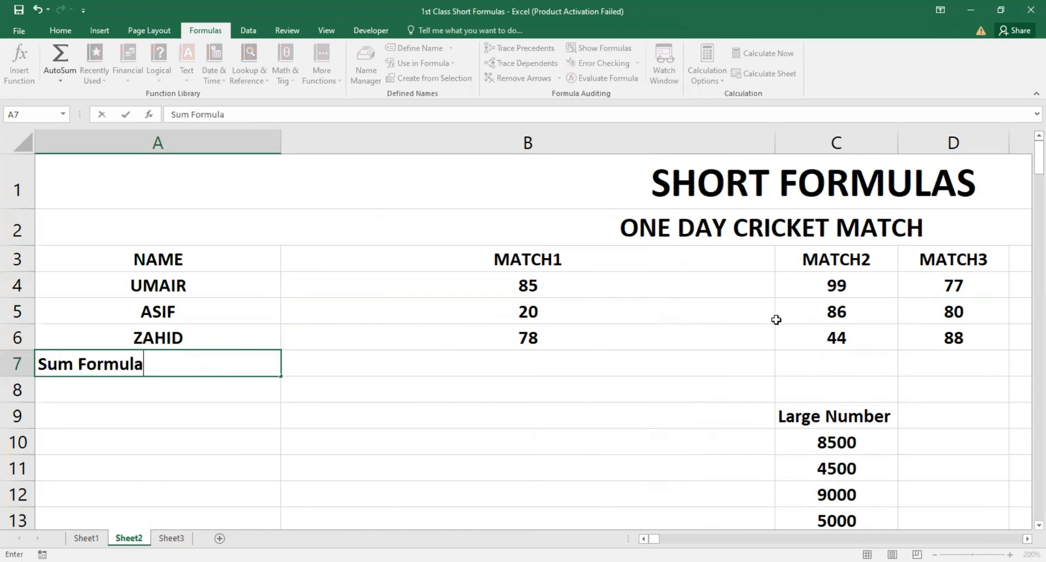
{"action": "key", "text": "Return"}
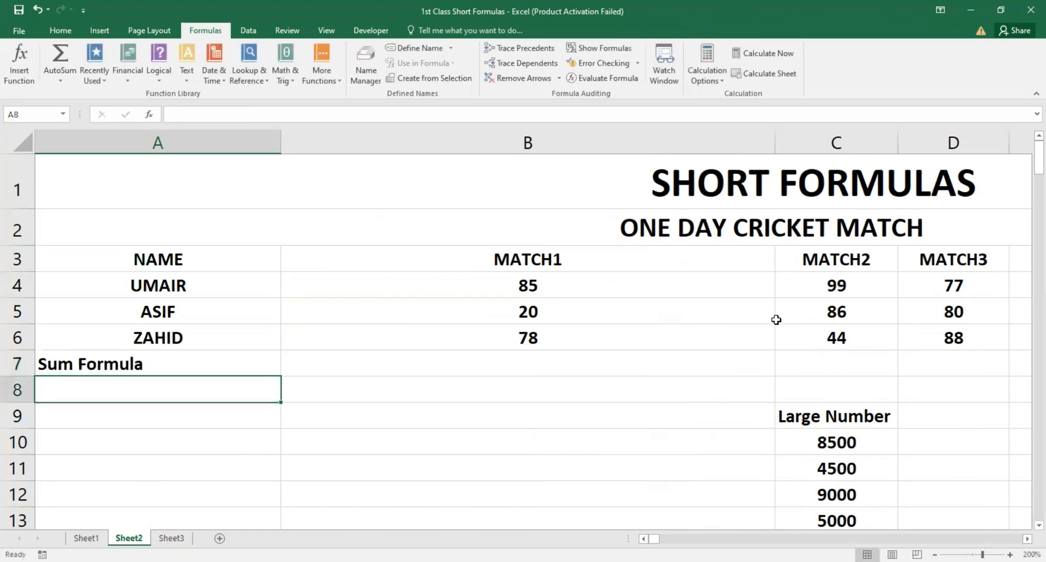
- Enter the shortcut note "Alt+=" in cell B7, beside the Sum Formula label
{"action": "key", "text": "Up"}
{"action": "key", "text": "Right"}
{"action": "type", "text": "A;t+"}
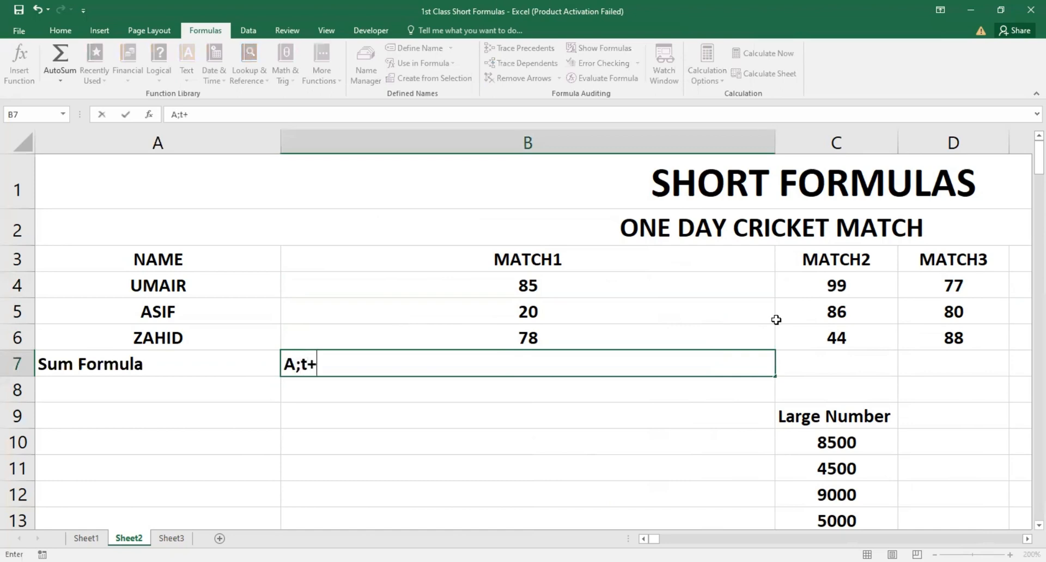
{"action": "key", "text": "BackSpace"}
{"action": "key", "text": "BackSpace"}
{"action": "key", "text": "BackSpace"}
{"action": "type", "text": "lt+="}
{"action": "key", "text": "Return"}
{"action": "key", "text": "Up"}
{"action": "key", "text": "Left"}
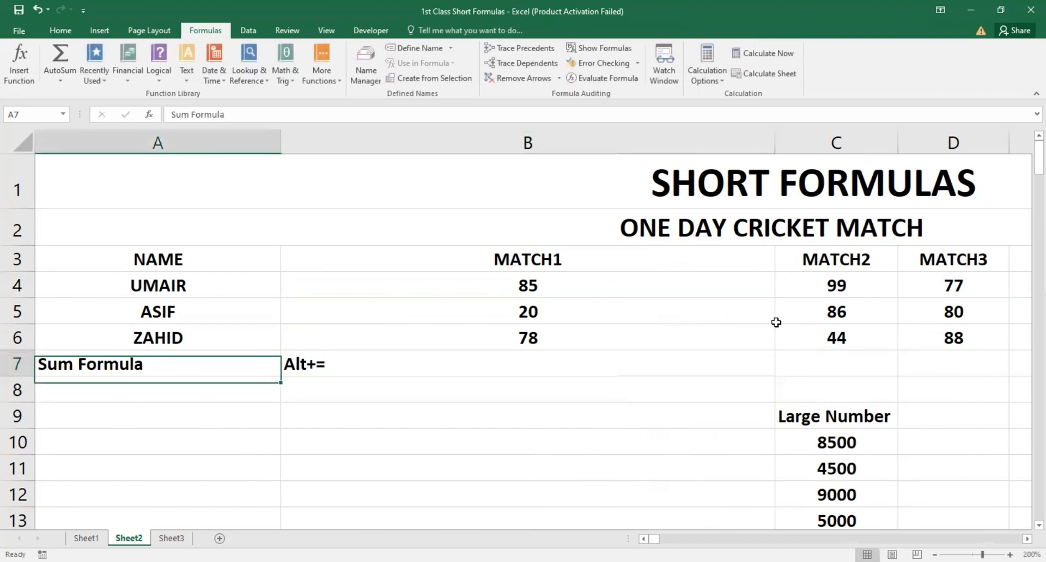
- Replace the first player's sum in E4 with the cell-by-cell addition formula =B4+C4+D4
{"action": "key", "text": "Right"}
{"action": "key", "text": "Right"}
{"action": "key", "text": "Right"}
{"action": "key", "text": "Right"}
{"action": "key", "text": "Right"}
{"action": "key", "text": "Up"}
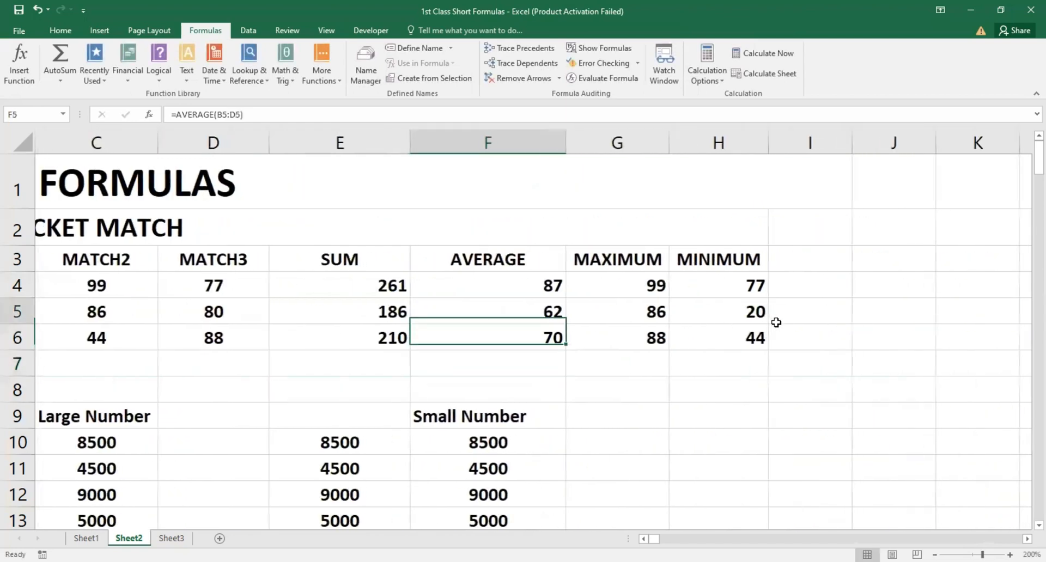
{"action": "key", "text": "Left"}
{"action": "key", "text": "Left"}
{"action": "key", "text": "Up"}
{"action": "key", "text": "Up"}
{"action": "key", "text": "Up"}
{"action": "key", "text": "Left"}
{"action": "key", "text": "Left"}
{"action": "key", "text": "Right"}
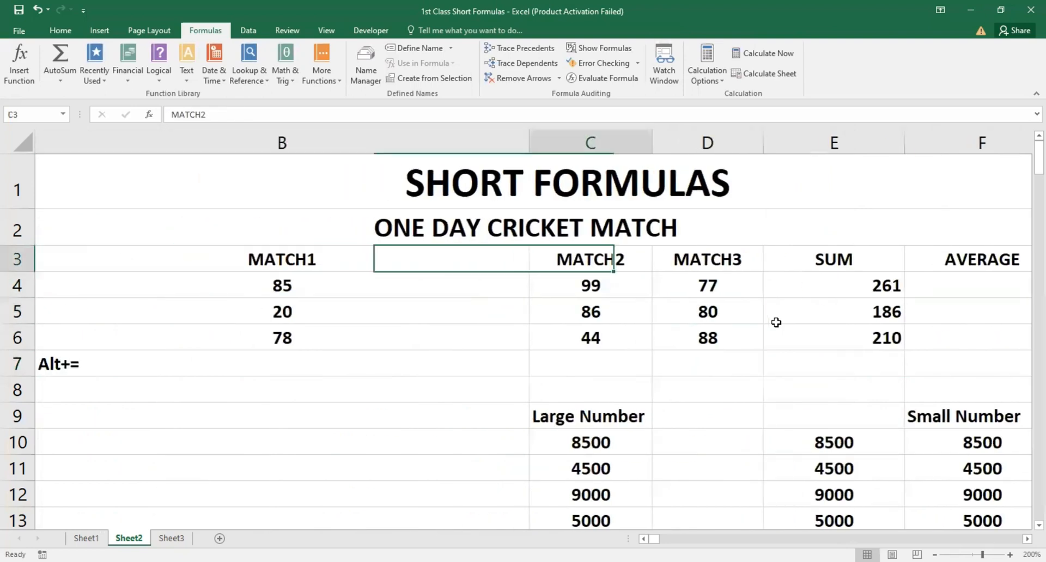
{"action": "key", "text": "Right"}
{"action": "key", "text": "Right"}
{"action": "key", "text": "Down"}
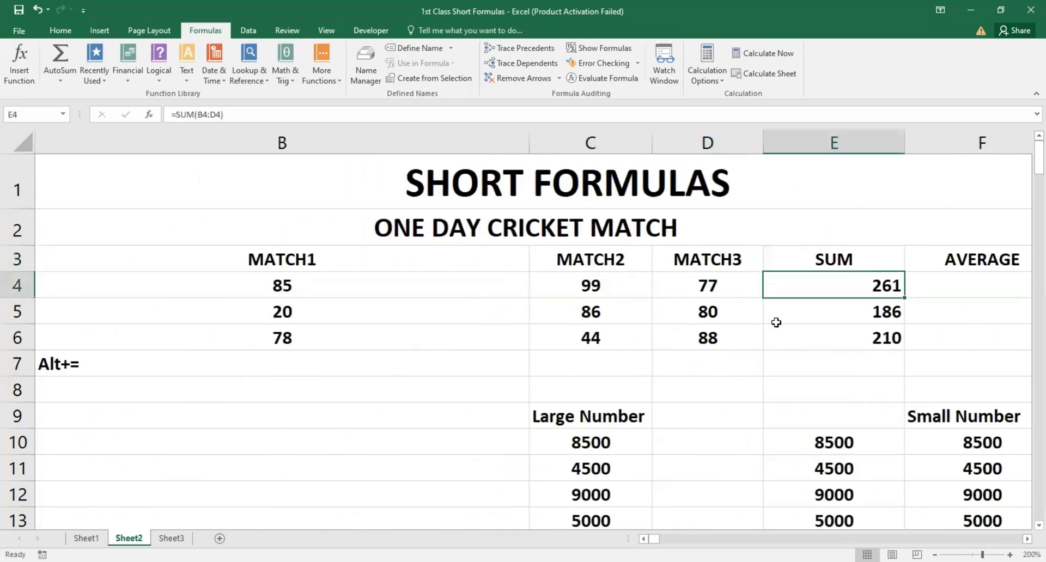
{"action": "type", "text": "="}
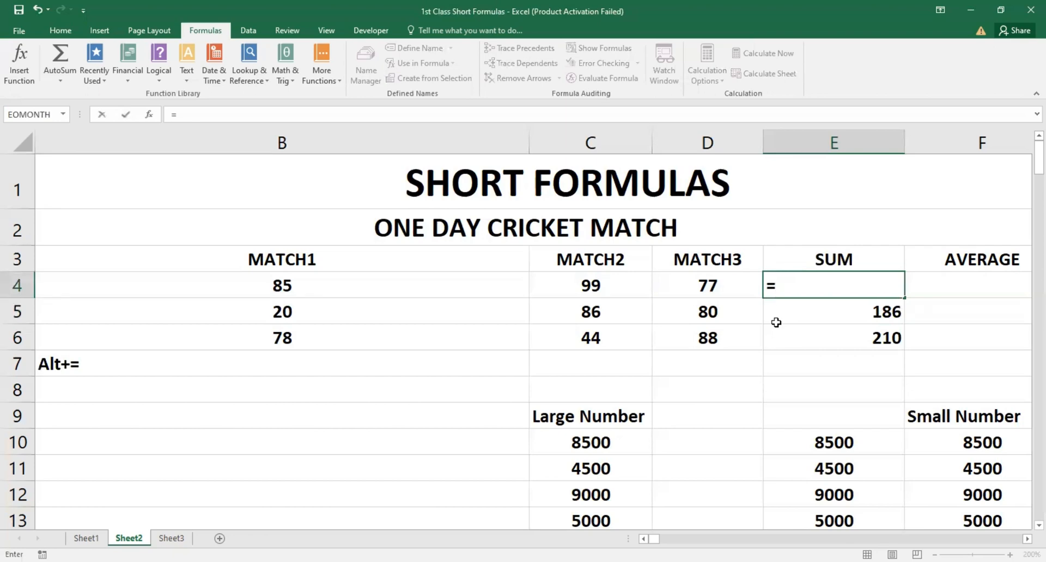
{"action": "left_click", "coordinate": [366, 282]}
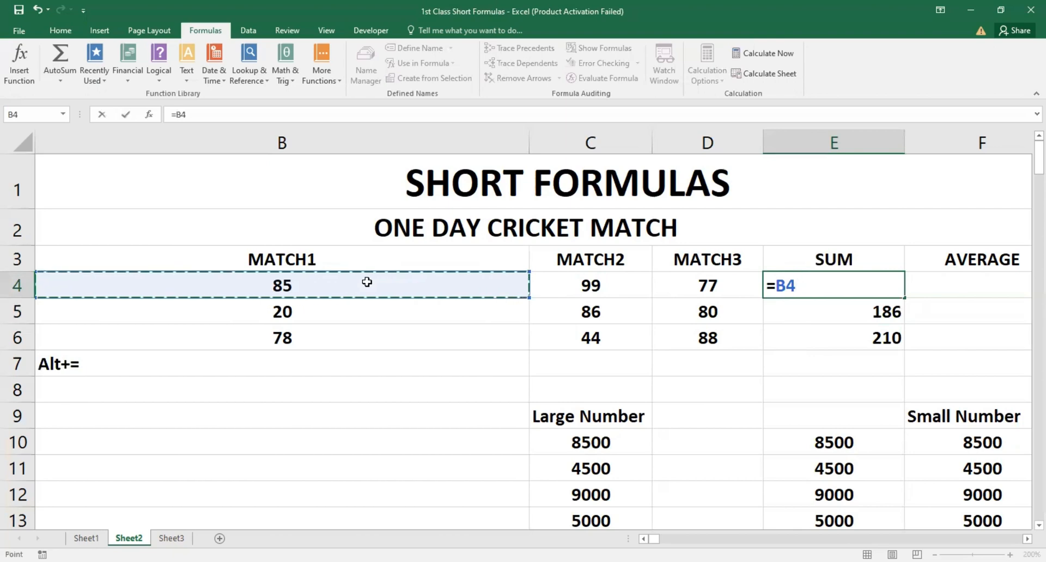
{"action": "type", "text": "+"}
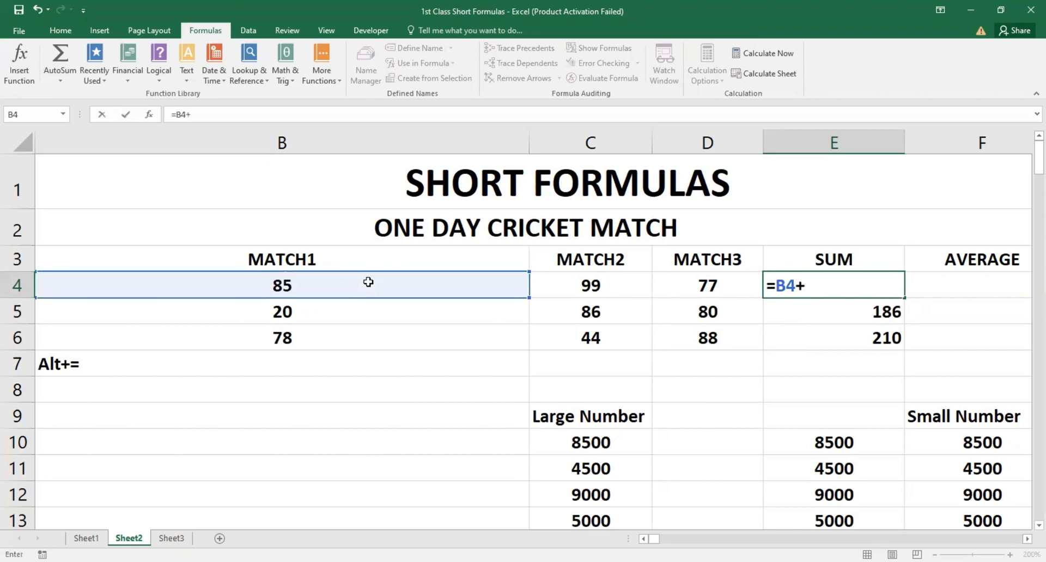
{"action": "left_click", "coordinate": [573, 289]}
{"action": "type", "text": "+"}
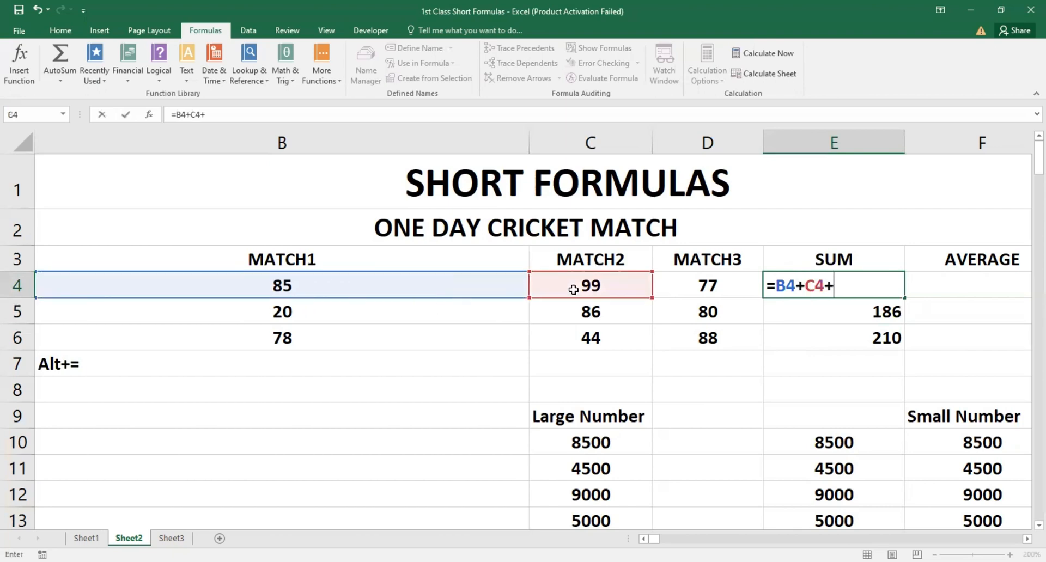
{"action": "left_click", "coordinate": [739, 285]}
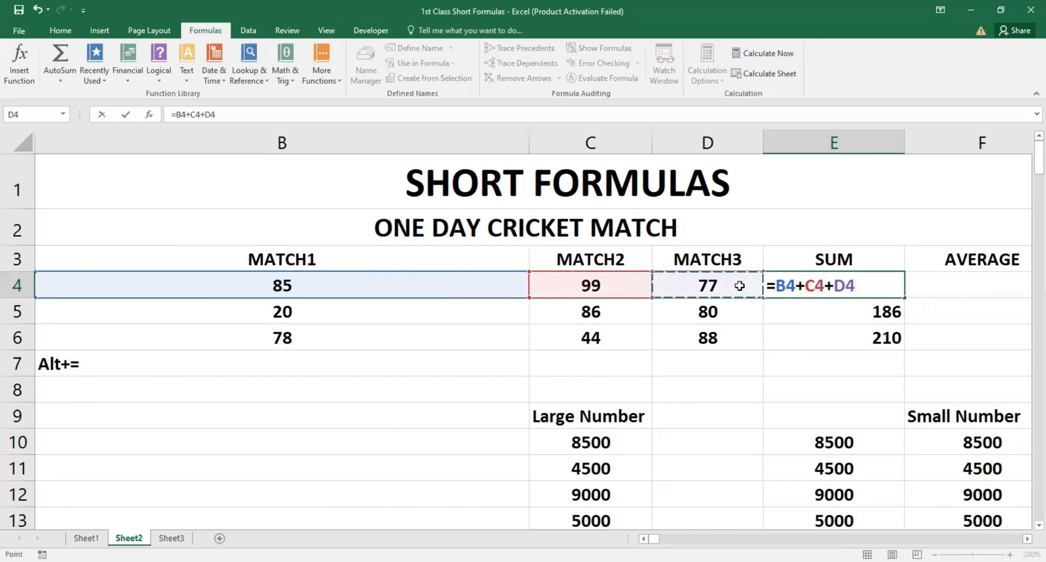
{"action": "key", "text": "Return"}
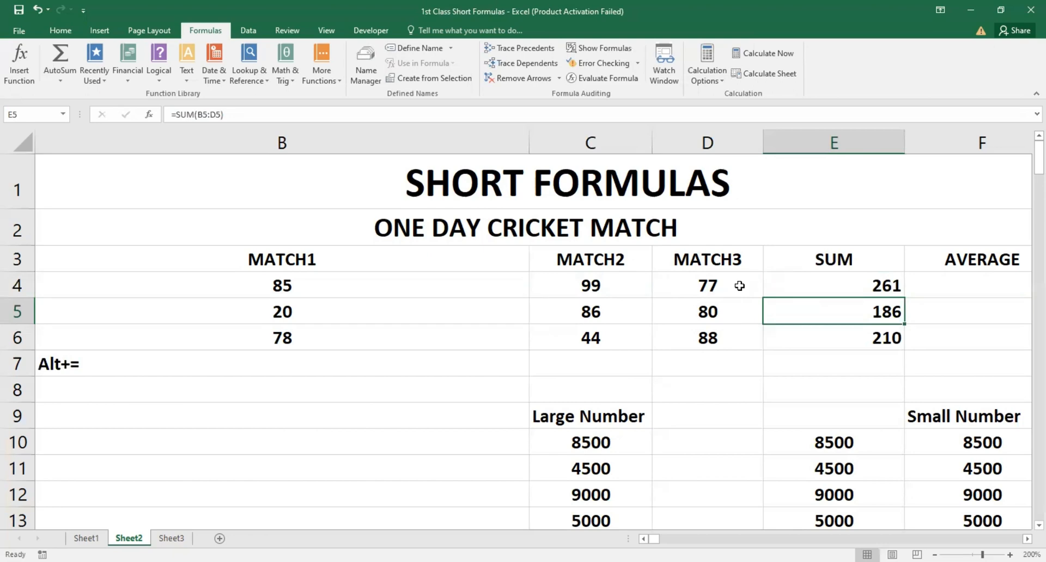
- Inspect the cell references used by the addition formula in E4
{"action": "key", "text": "Up"}
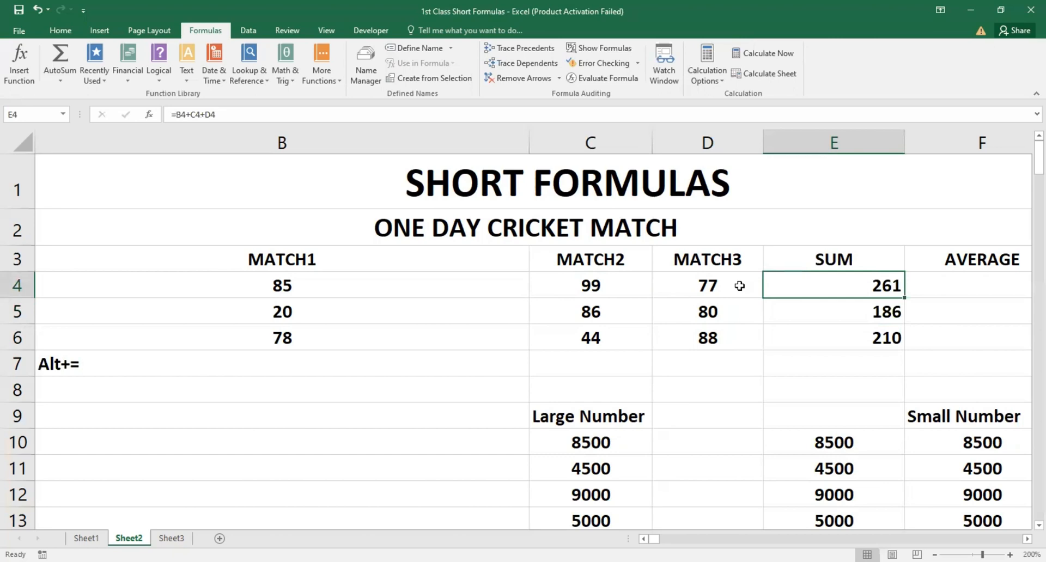
{"action": "key", "text": "F2"}
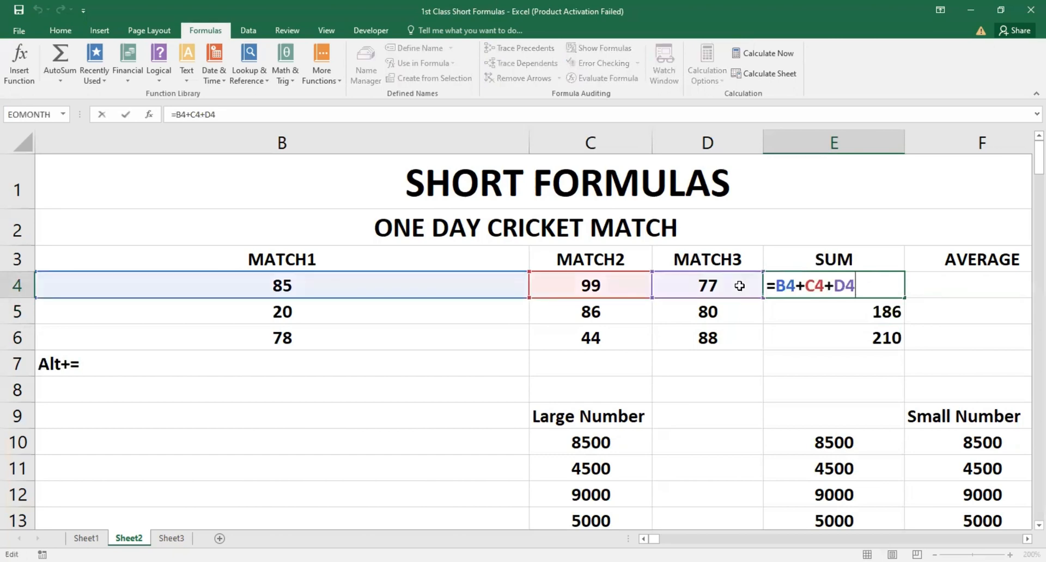
{"action": "key", "text": "Return"}
{"action": "key", "text": "Up"}
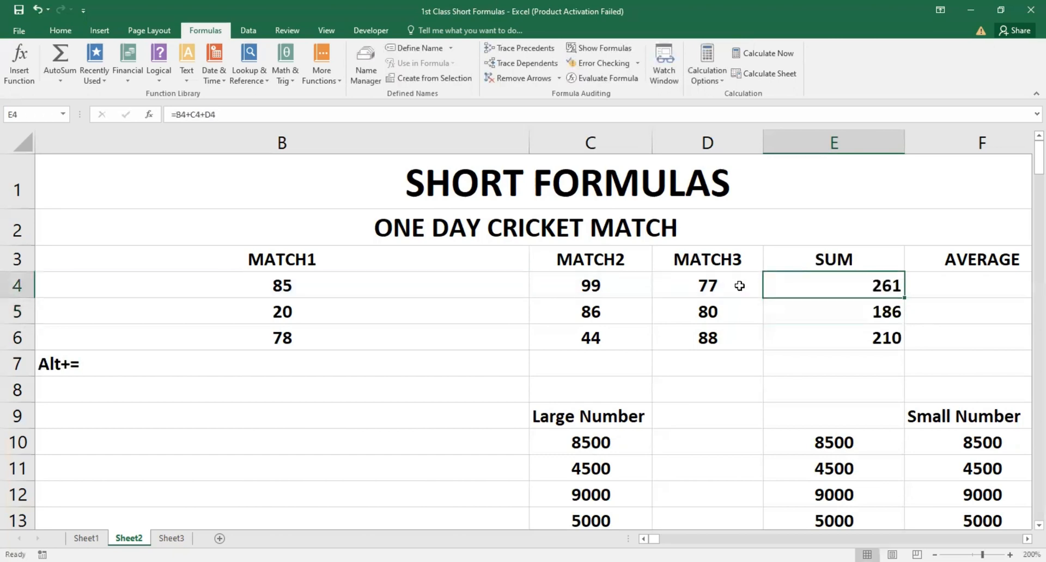
{"action": "key", "text": "F2"}
{"action": "key", "text": "Escape"}
- Replace the formula in E4 with =B4+C5, adding cells from two different rows
{"action": "type", "text": "="}
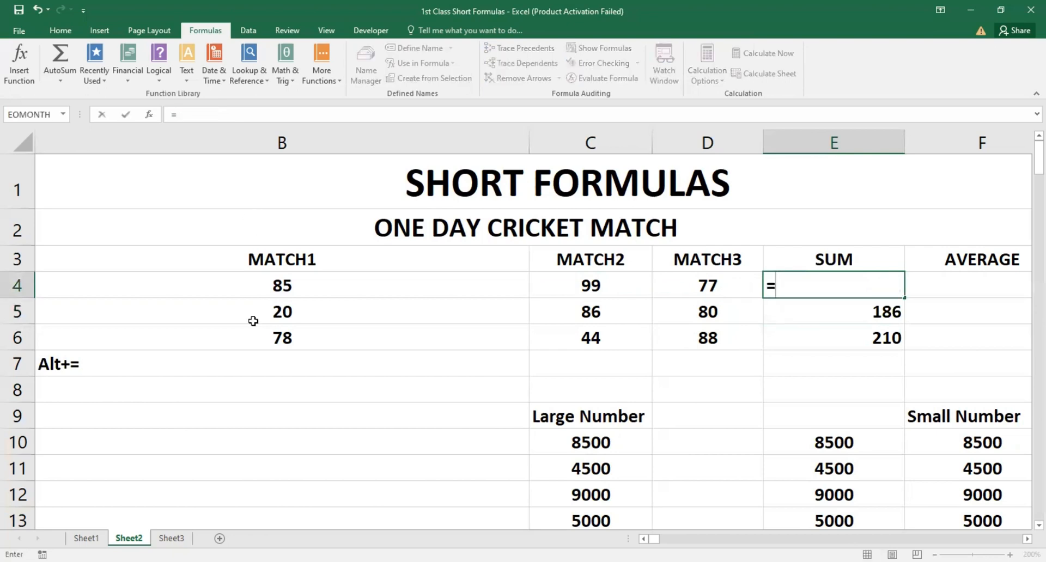
{"action": "left_click", "coordinate": [282, 288]}
{"action": "type", "text": "+"}
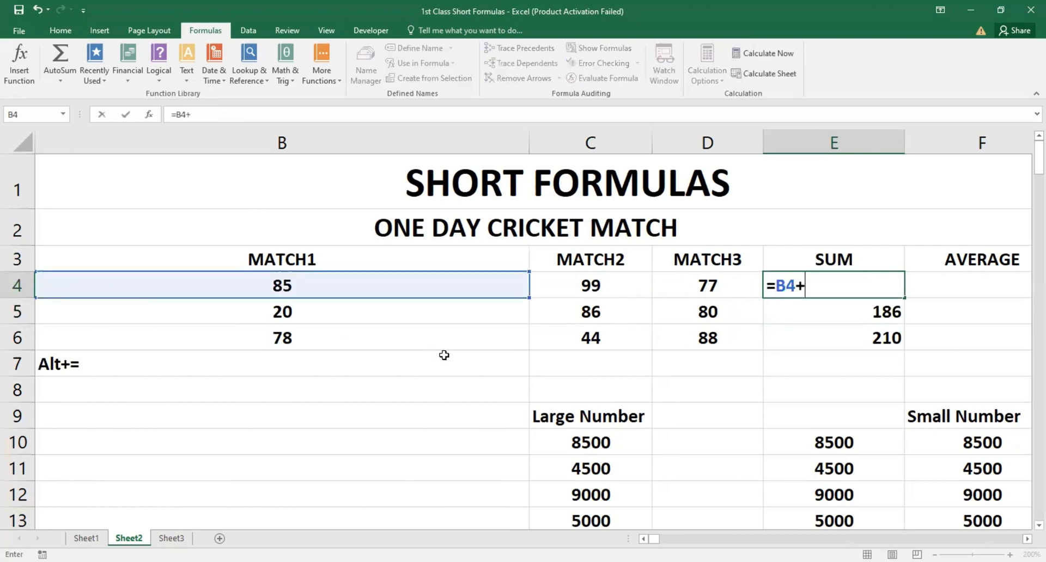
{"action": "left_click", "coordinate": [594, 308]}
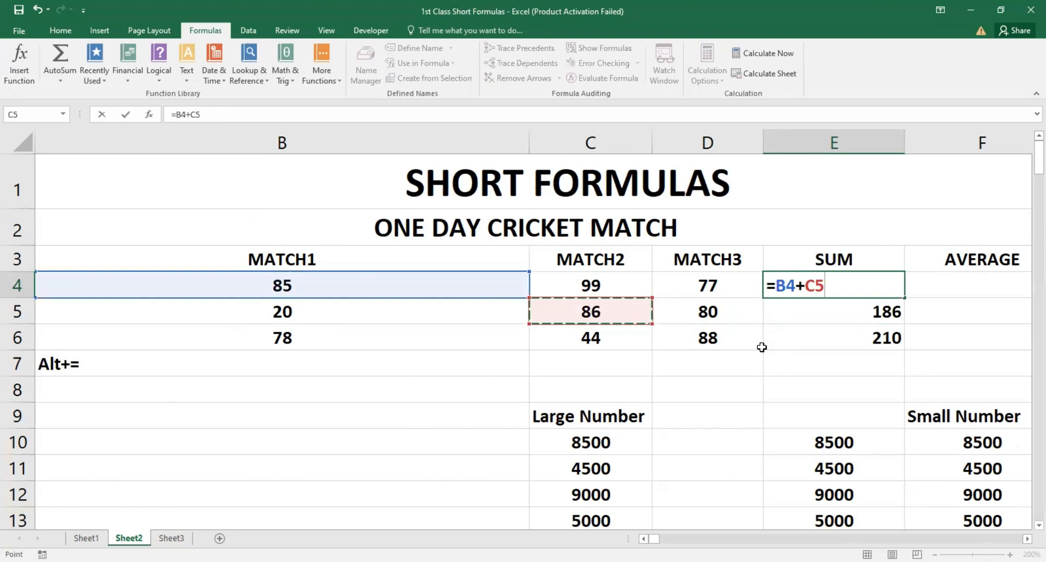
{"action": "key", "text": "Return"}
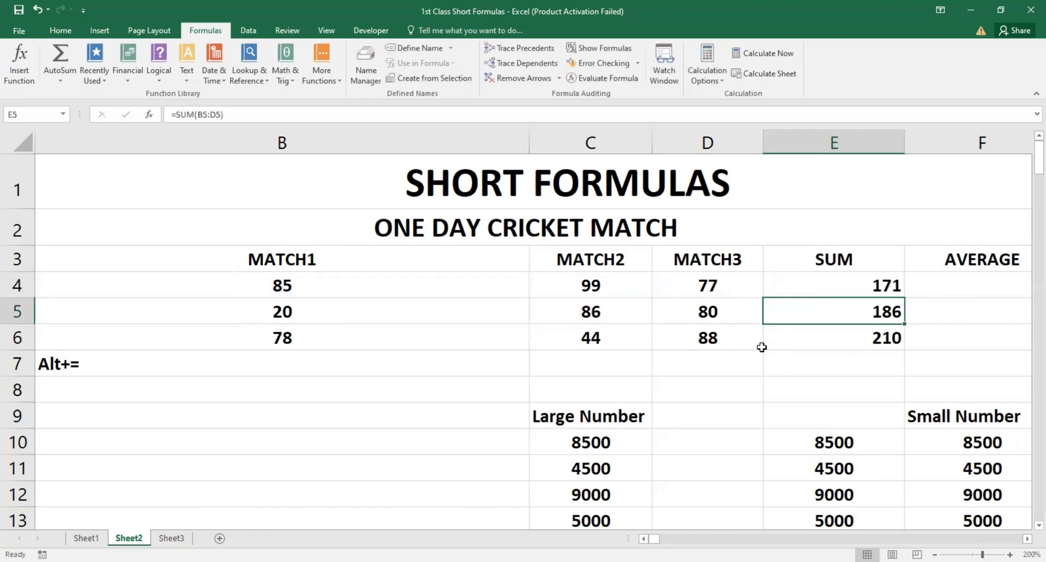
- Undo the replacement of E4's formula with =B4+C5
{"action": "key", "text": "Up"}
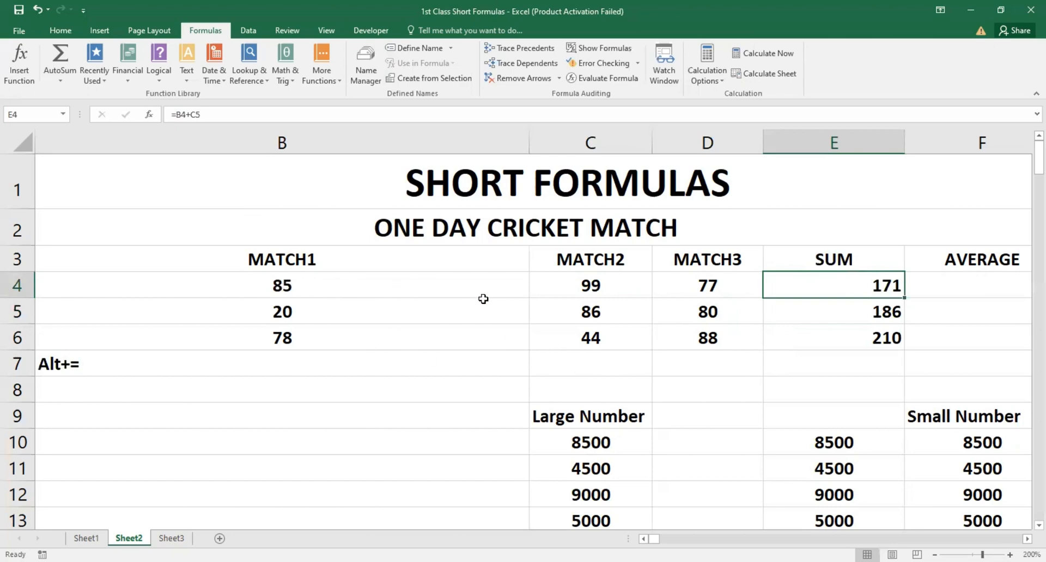
{"action": "key", "text": "ctrl+z"}
{"action": "left_click", "coordinate": [299, 288]}
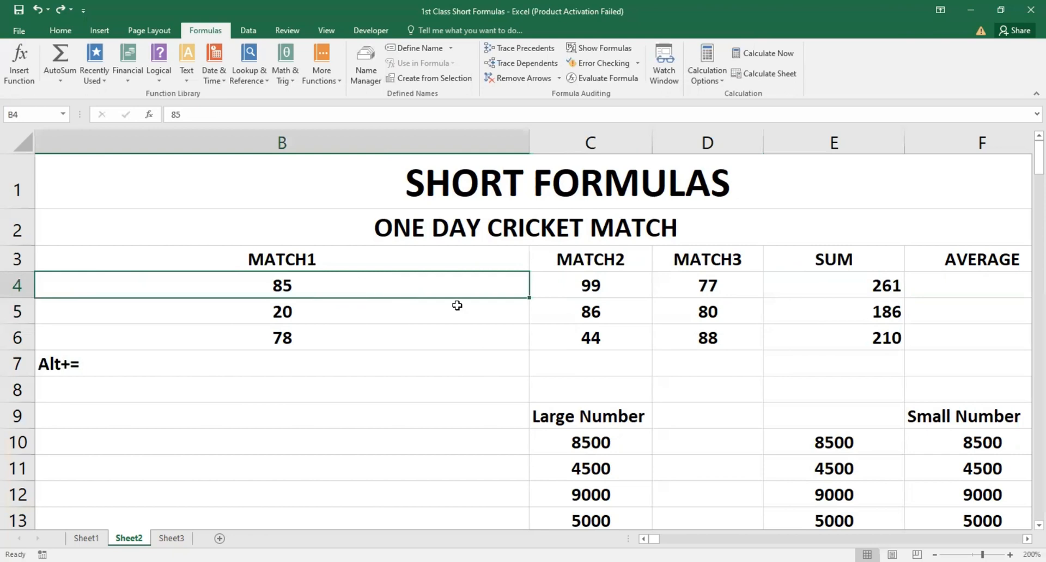
- Inspect the formula in E4 and the row 4 cells it references
{"action": "left_click", "coordinate": [895, 280]}
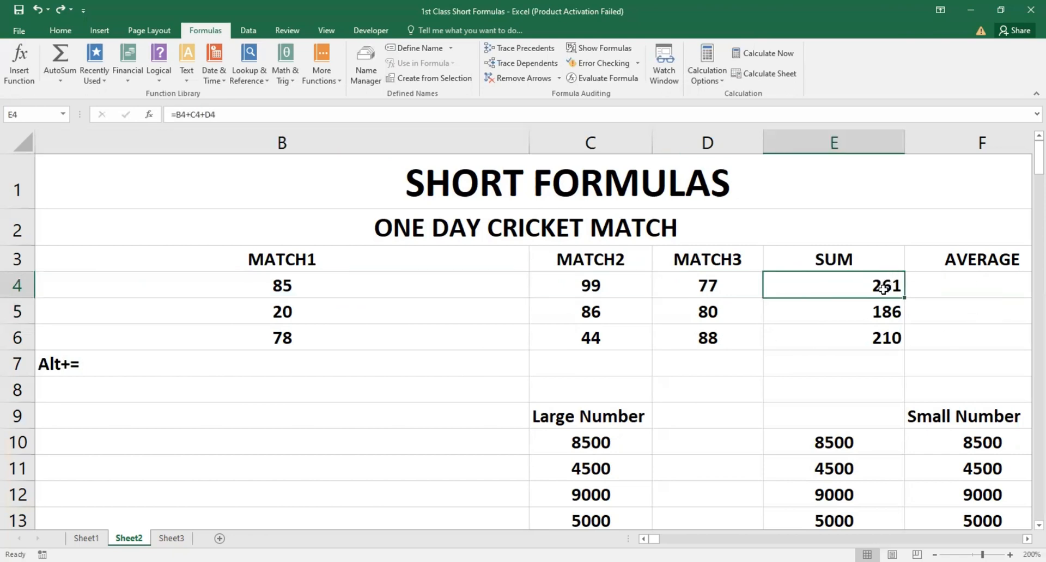
{"action": "double_click", "coordinate": [883, 289]}
{"action": "key", "text": "Return"}
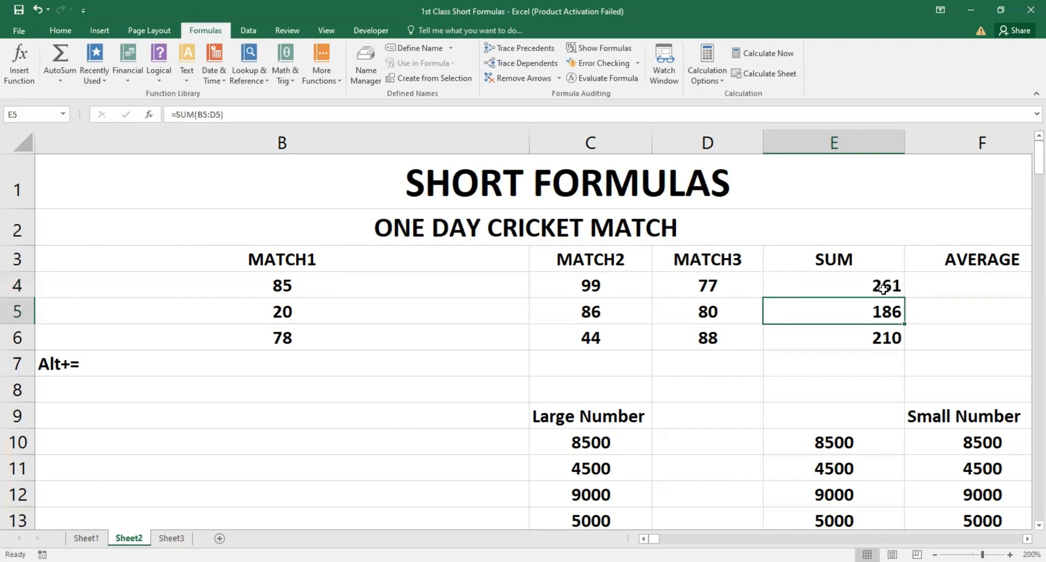
{"action": "double_click", "coordinate": [885, 290]}
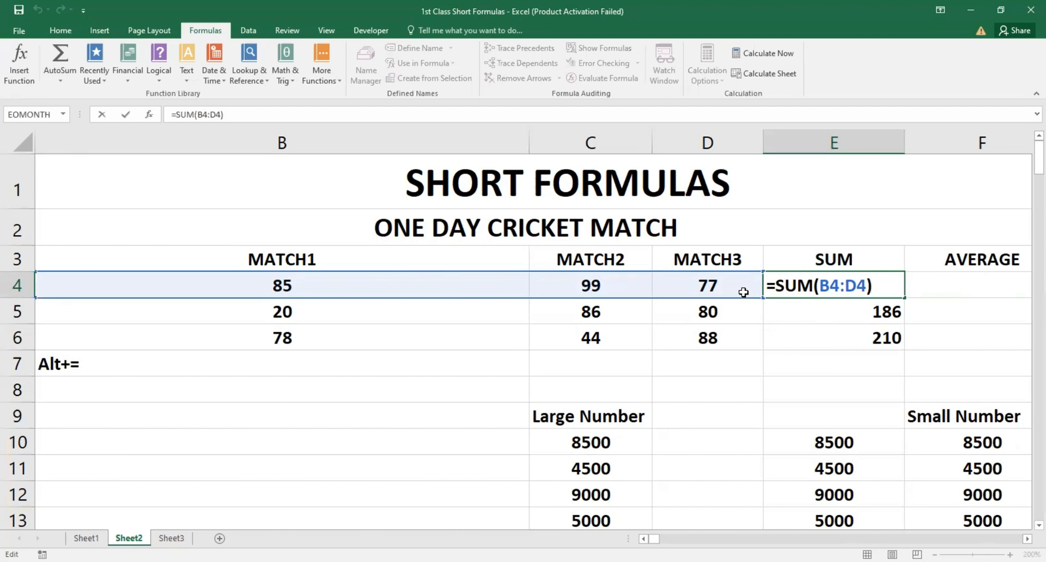
{"action": "key", "text": "Return"}
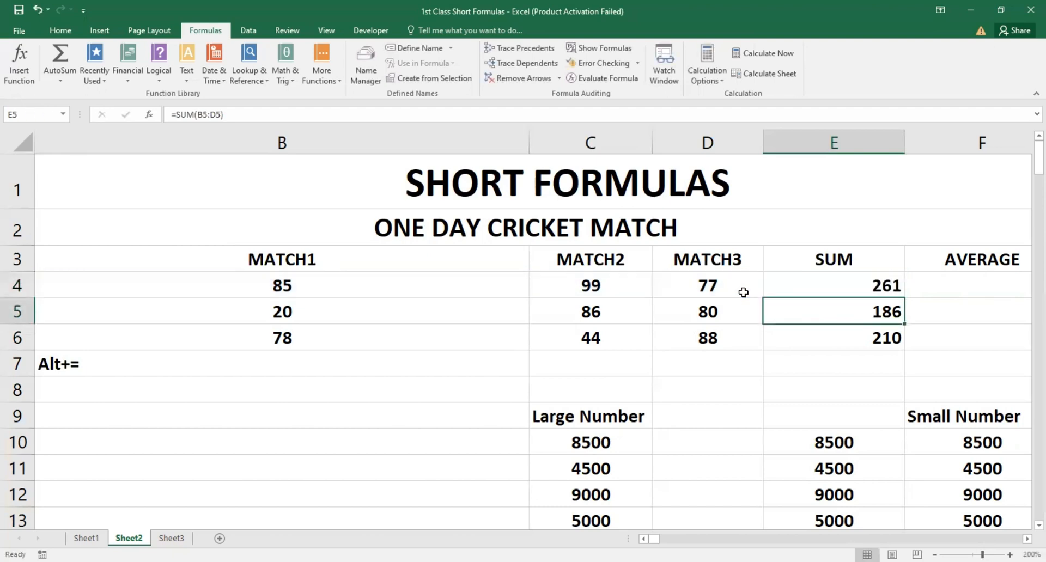
- Try the formula =C4+B6+D6 in E4, adding scores from different rows, and undo the change
{"action": "key", "text": "Up"}
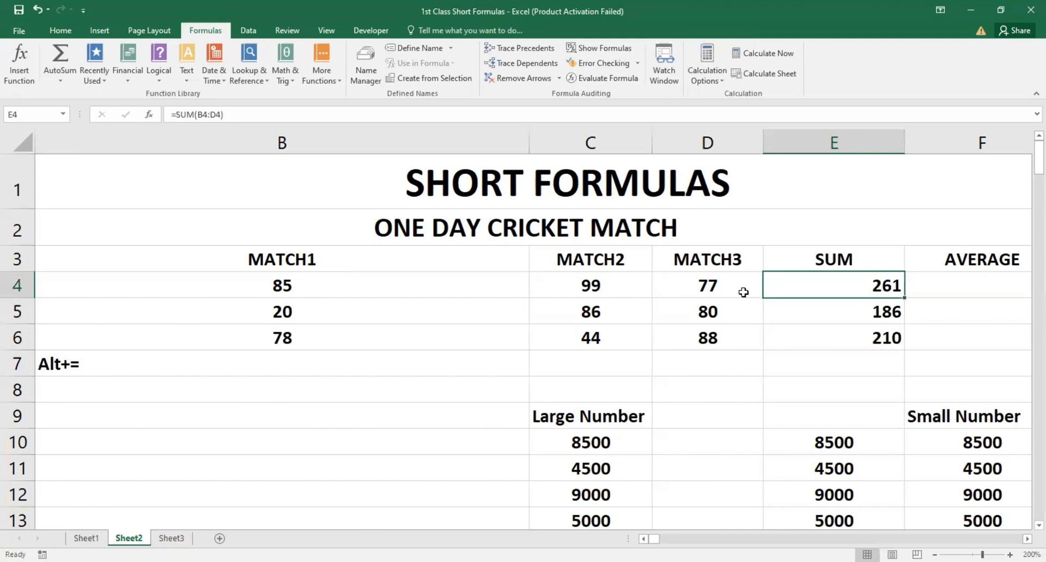
{"action": "type", "text": "="}
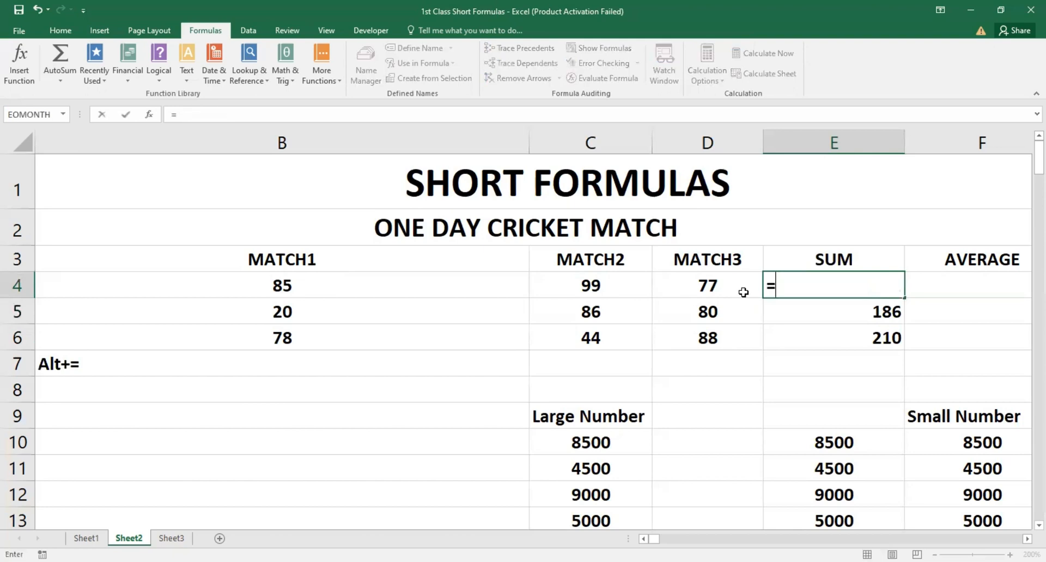
{"action": "left_click", "coordinate": [607, 279]}
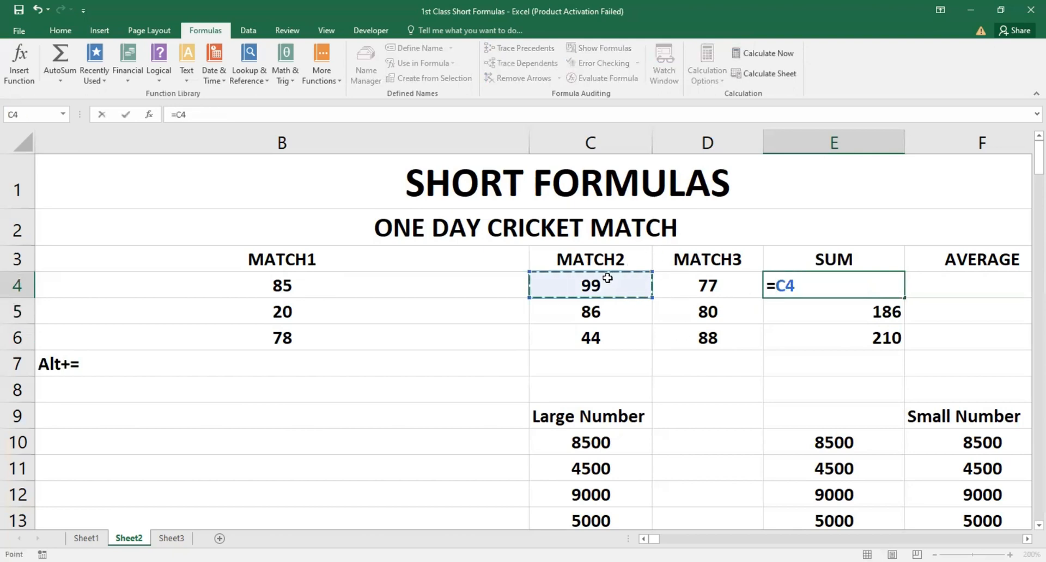
{"action": "type", "text": "+"}
{"action": "left_click", "coordinate": [336, 334]}
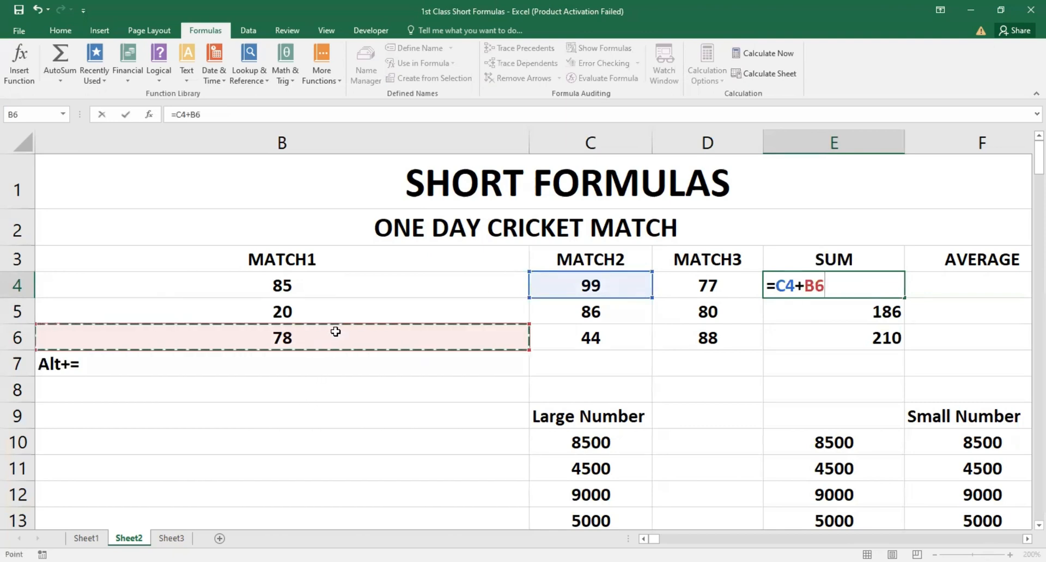
{"action": "type", "text": "+"}
{"action": "left_click", "coordinate": [725, 340]}
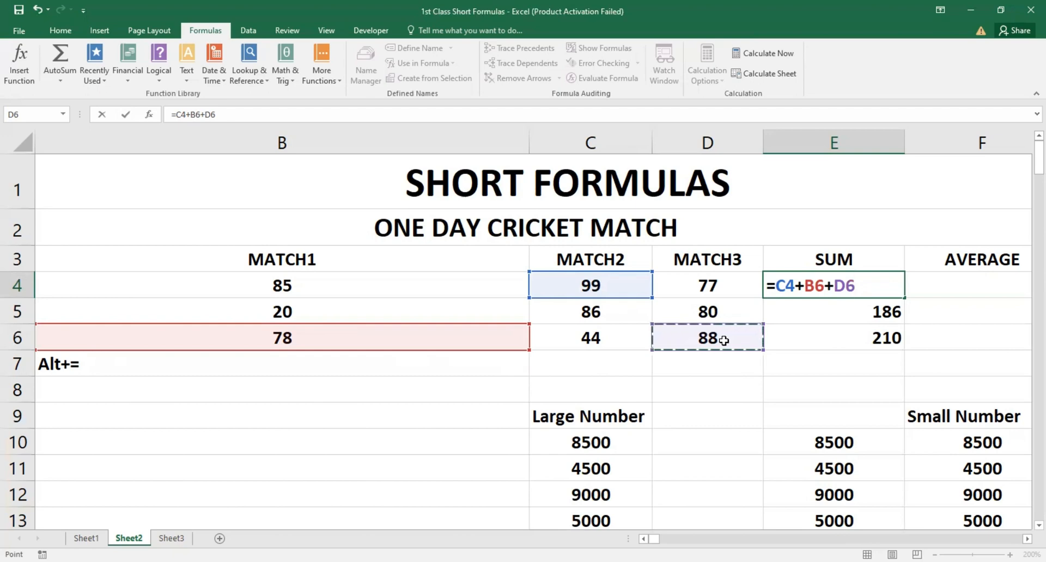
{"action": "key", "text": "Return"}
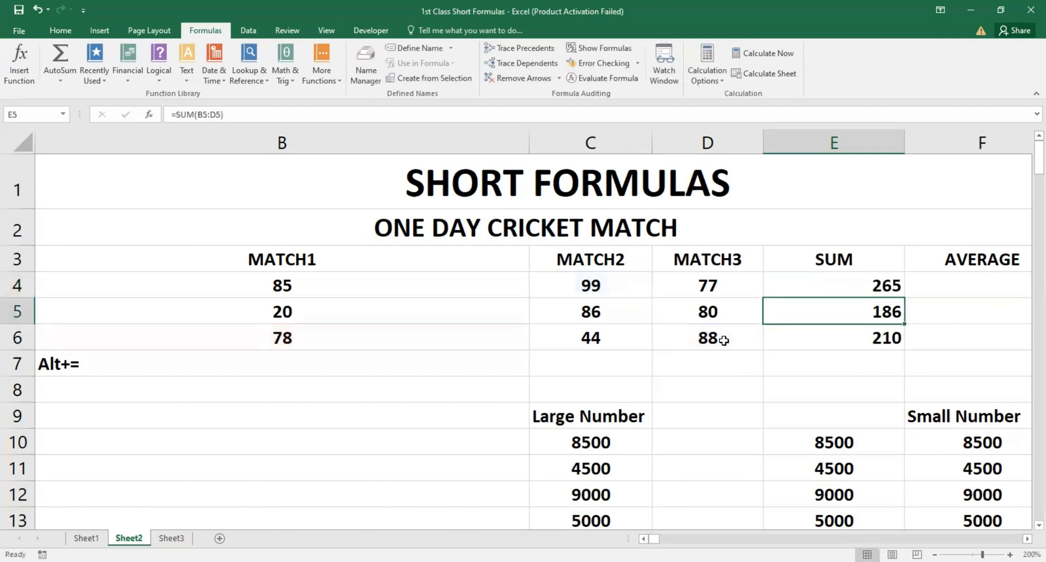
{"action": "key", "text": "ctrl+z"}
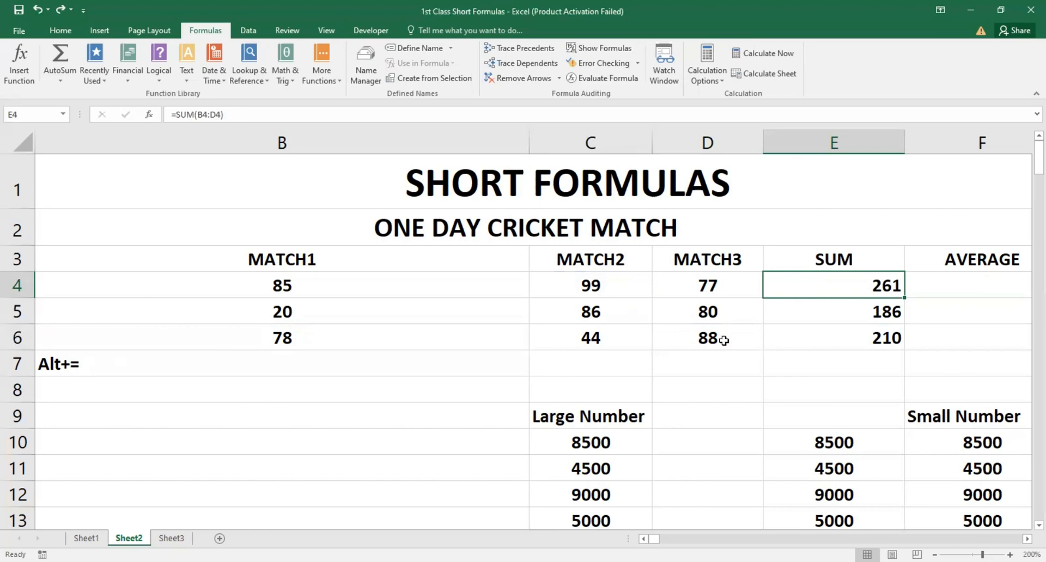
- Enter =SUM(B4:D4) manually in E4, choosing the suggested SUM function and selecting the first player's three match scores
{"action": "type", "text": "=s"}
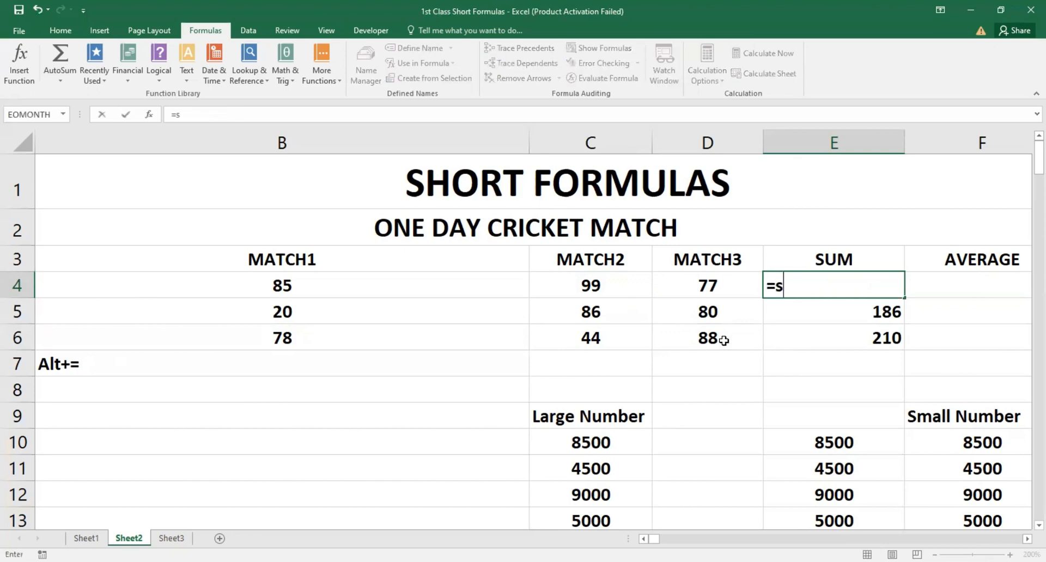
{"action": "type", "text": "u"}
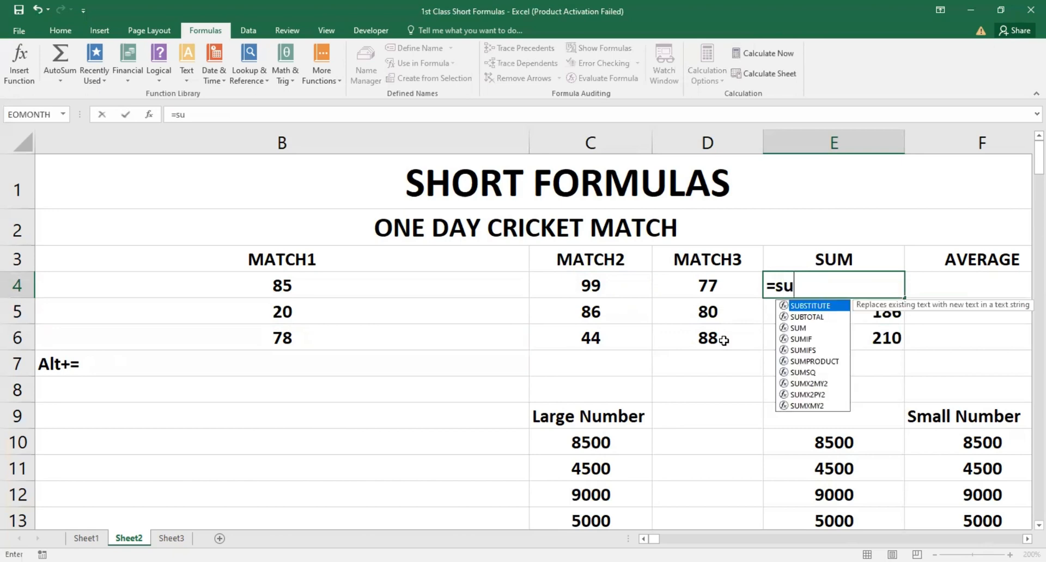
{"action": "type", "text": "m"}
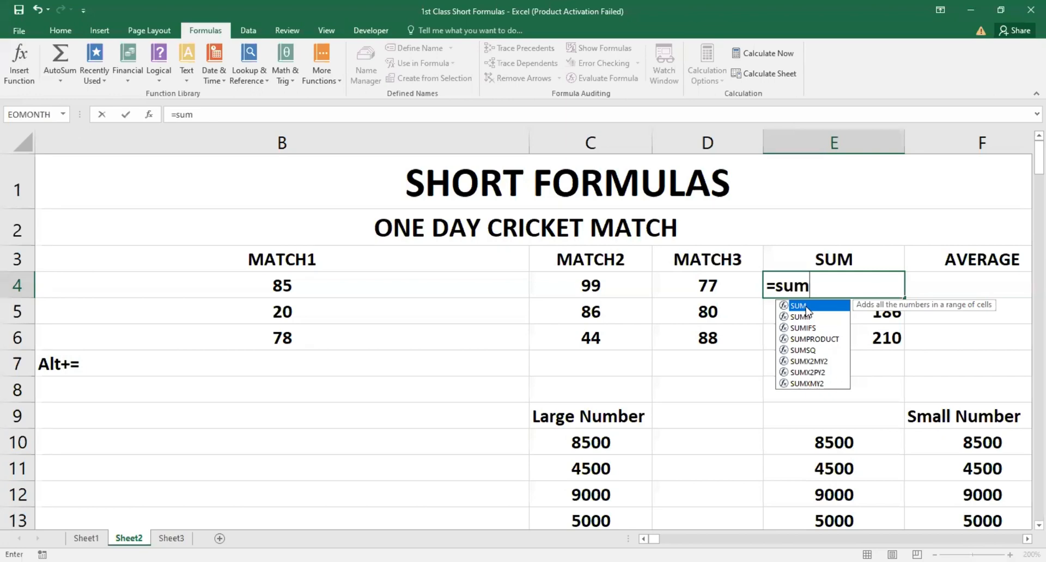
{"action": "key", "text": "Tab"}
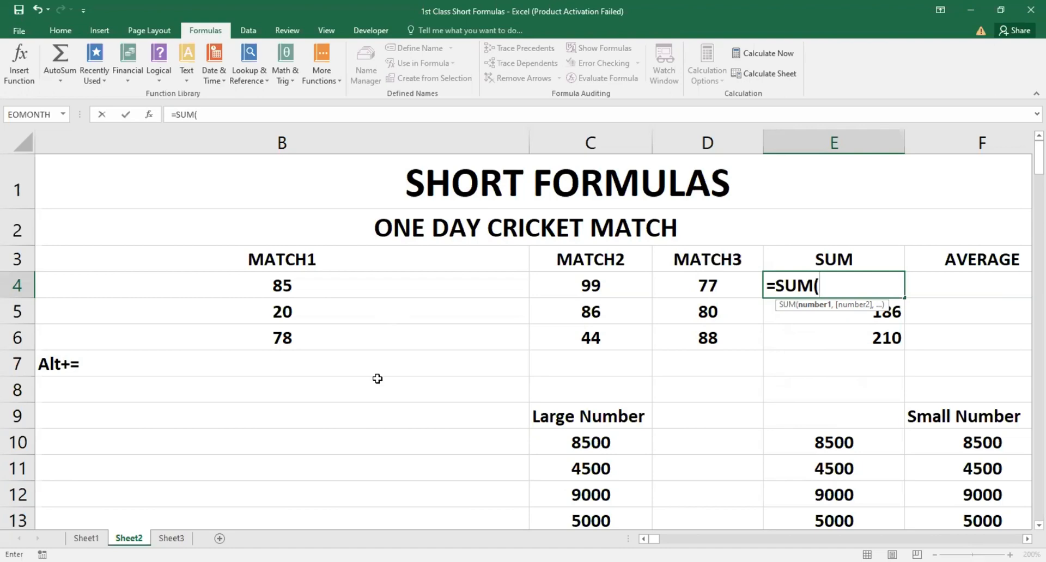
{"action": "left_click_drag", "start_coordinate": [350, 281], "coordinate": [678, 276]}
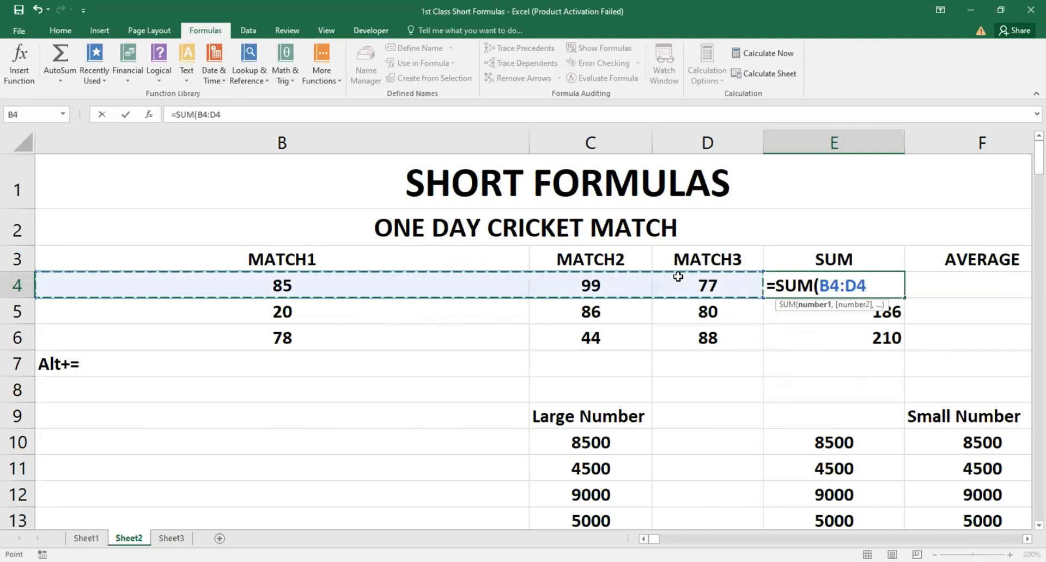
{"action": "left_click", "coordinate": [210, 360]}
{"action": "left_click_drag", "start_coordinate": [310, 277], "coordinate": [680, 343]}
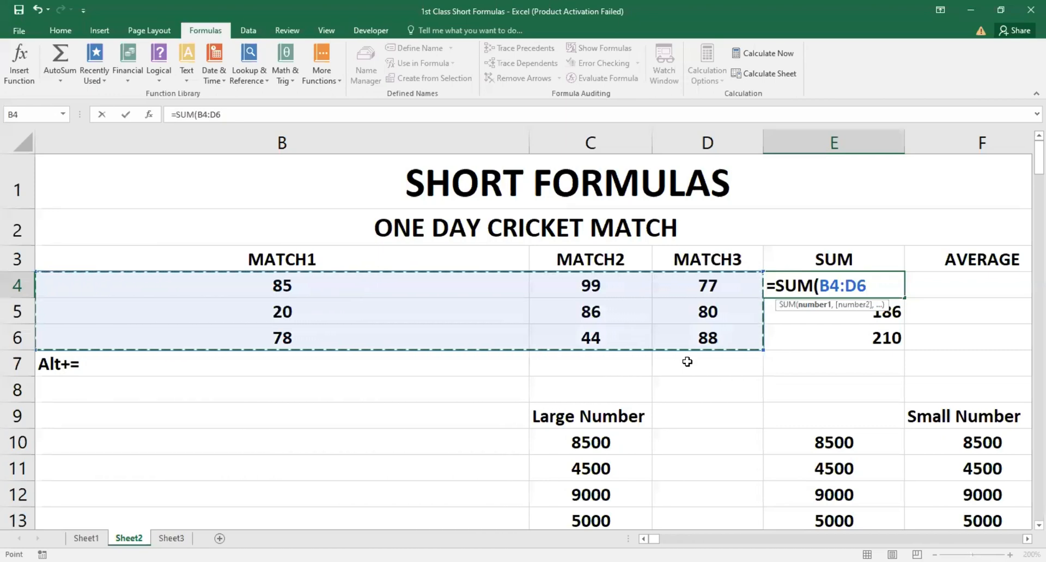
{"action": "left_click_drag", "start_coordinate": [396, 284], "coordinate": [705, 283]}
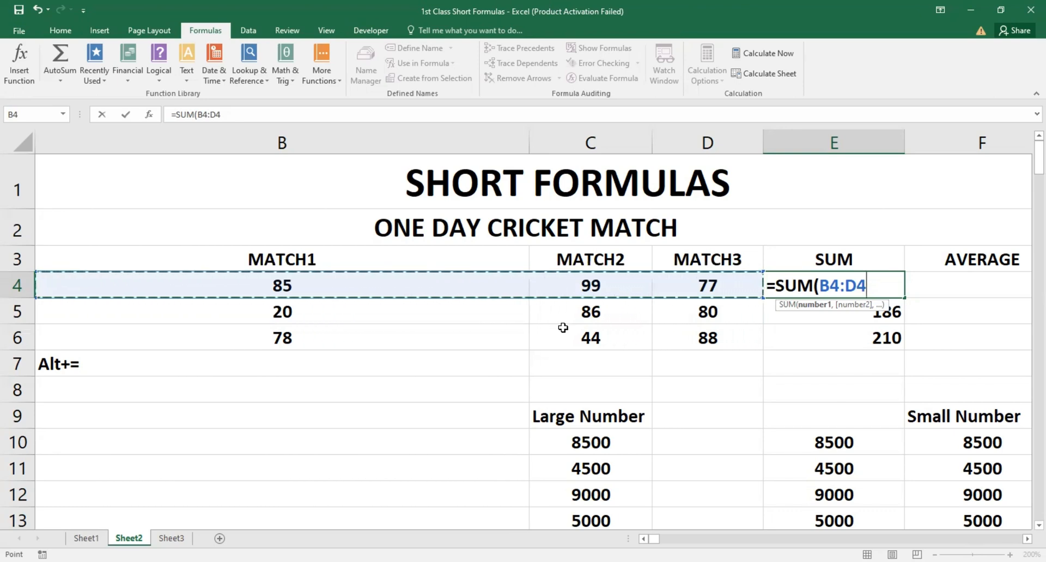
{"action": "type", "text": ")"}
{"action": "key", "text": "Return"}
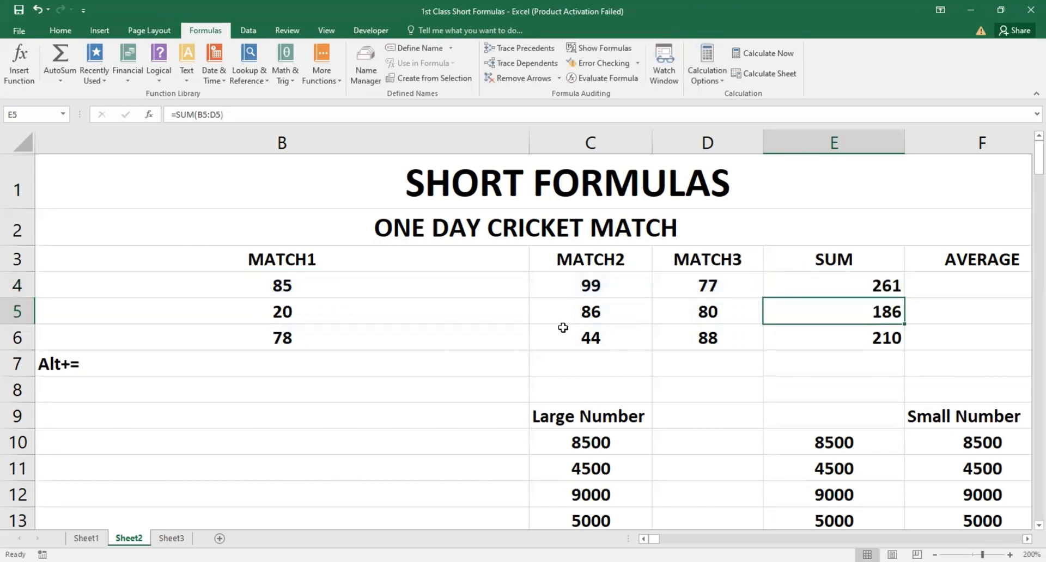
- Review the newly entered SUM formula in E4
{"action": "key", "text": "Up"}
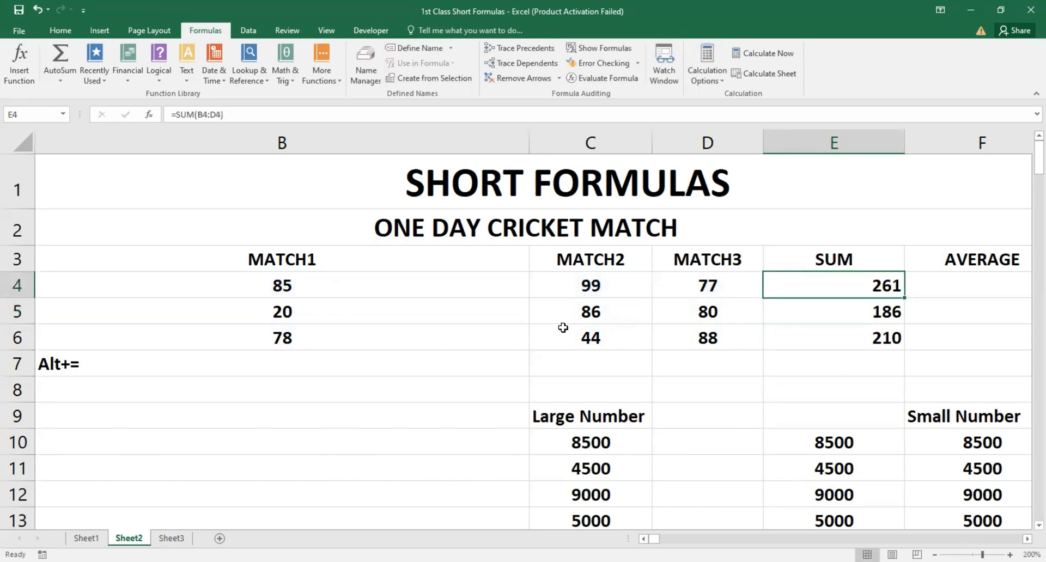
{"action": "key", "text": "F2"}
{"action": "key", "text": "Return"}
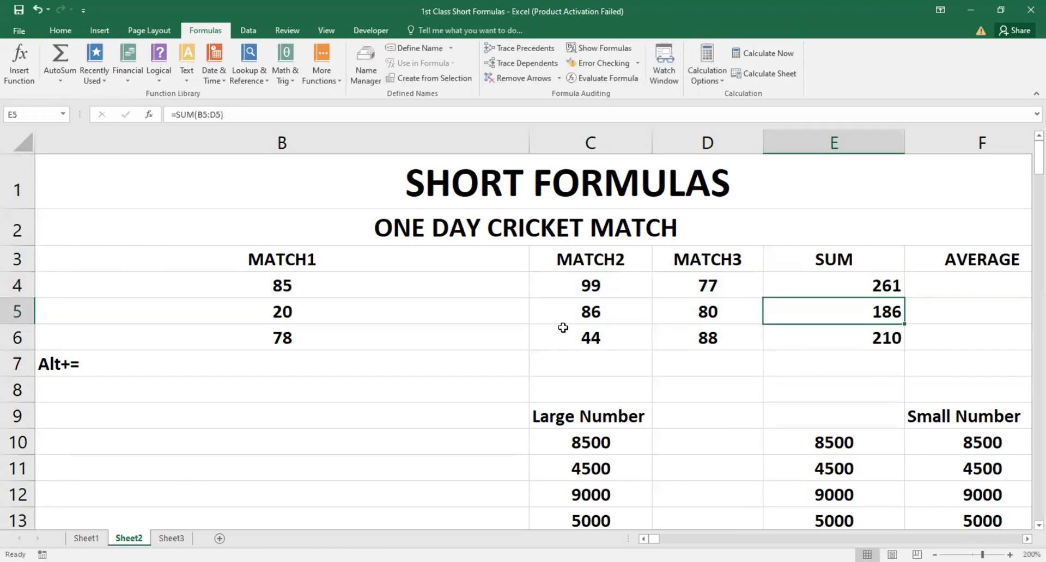
- Clear the sums of the second and third players in E5 and E6
{"action": "key", "text": "shift+Down"}
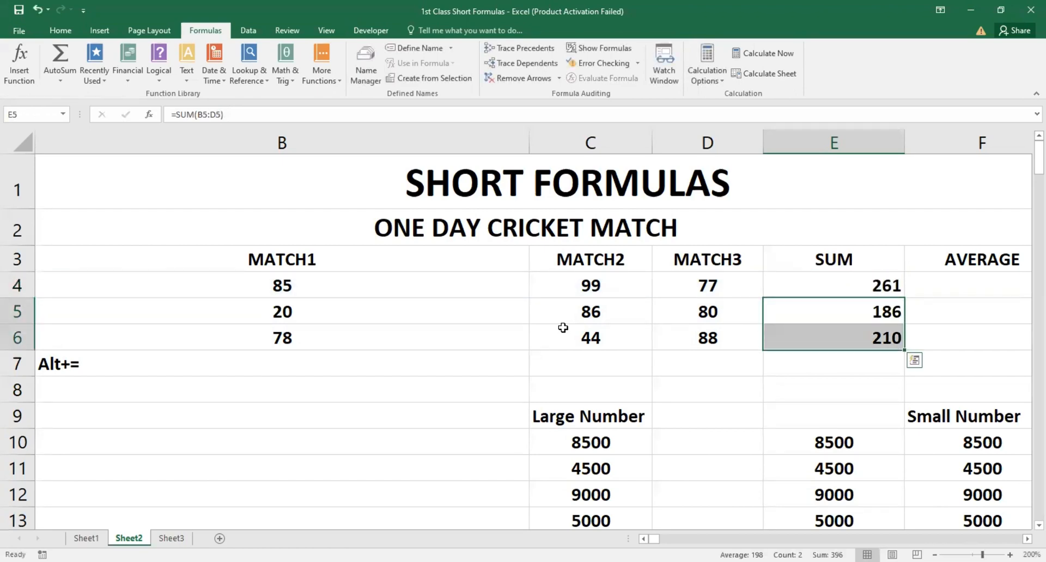
{"action": "key", "text": "BackSpace"}
{"action": "key", "text": "Down"}
{"action": "key", "text": "BackSpace"}
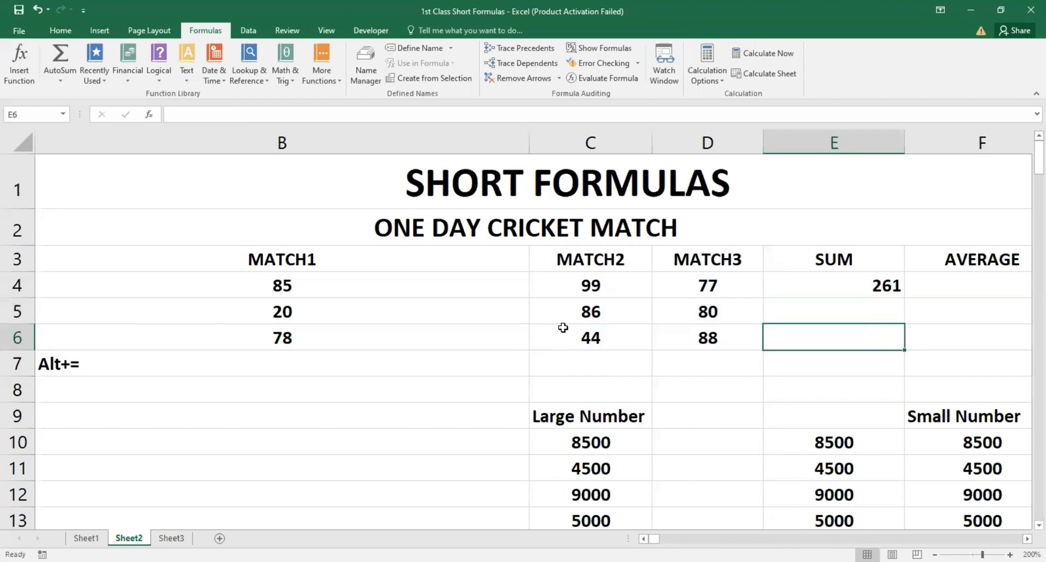
- Check which score range the first player's SUM formula in E4 covers
{"action": "key", "text": "Up"}
{"action": "key", "text": "Up"}
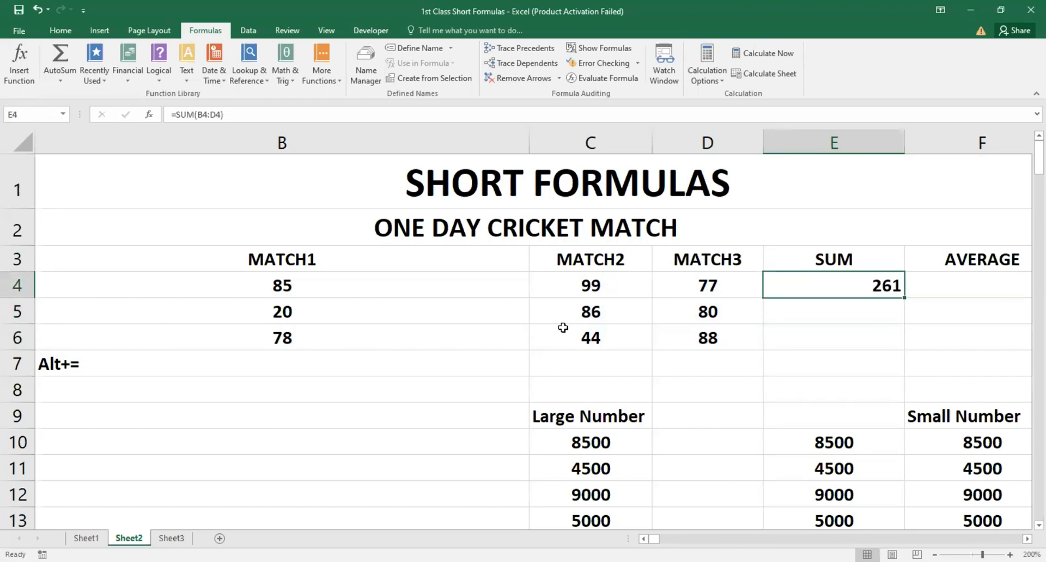
{"action": "key", "text": "F2"}
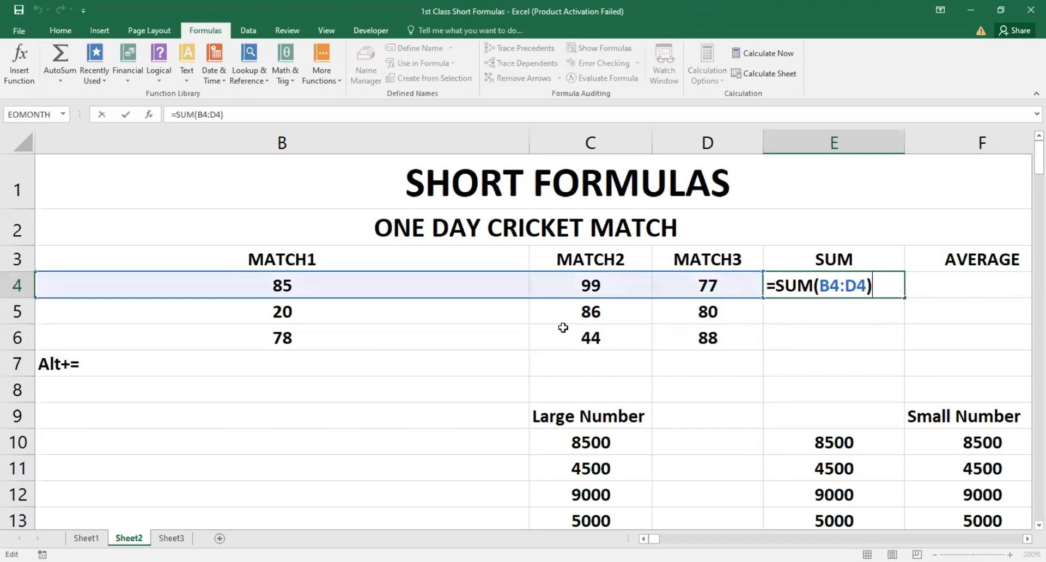
{"action": "key", "text": "Return"}
- Enter a SUM formula in E5 that totals the second player's three match scores in B5:D5
{"action": "key", "text": "Left"}
{"action": "key", "text": "Left"}
{"action": "key", "text": "Left"}
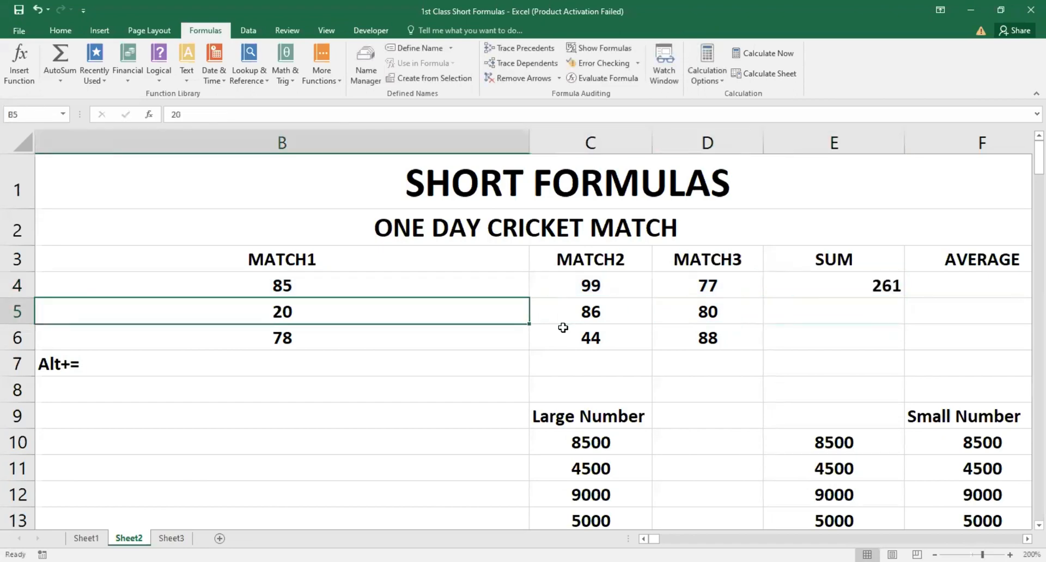
{"action": "key", "text": "Right"}
{"action": "key", "text": "Right"}
{"action": "key", "text": "Right"}
{"action": "key", "text": "Up"}
{"action": "key", "text": "Down"}
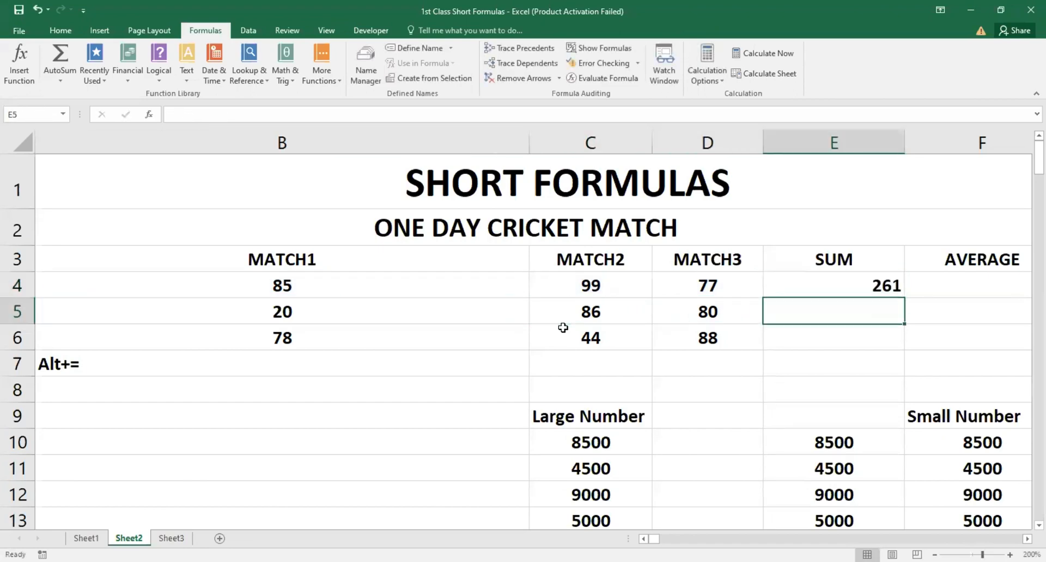
{"action": "type", "text": "="}
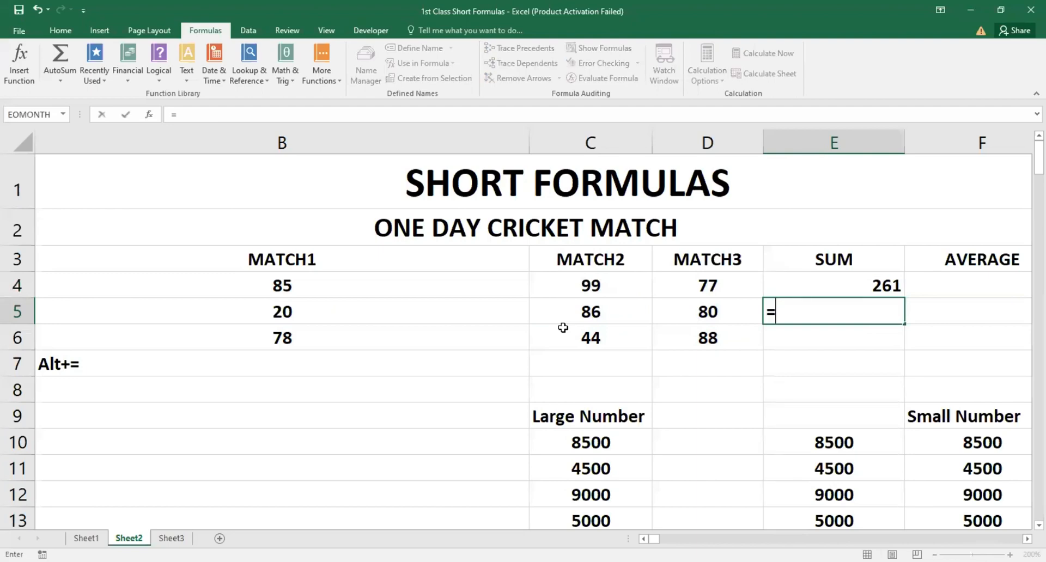
{"action": "type", "text": "SUM("}
{"action": "key", "text": "Left"}
{"action": "key", "text": "Left"}
{"action": "key", "text": "Left"}
{"action": "key", "text": "shift+Right"}
{"action": "key", "text": "shift+Right"}
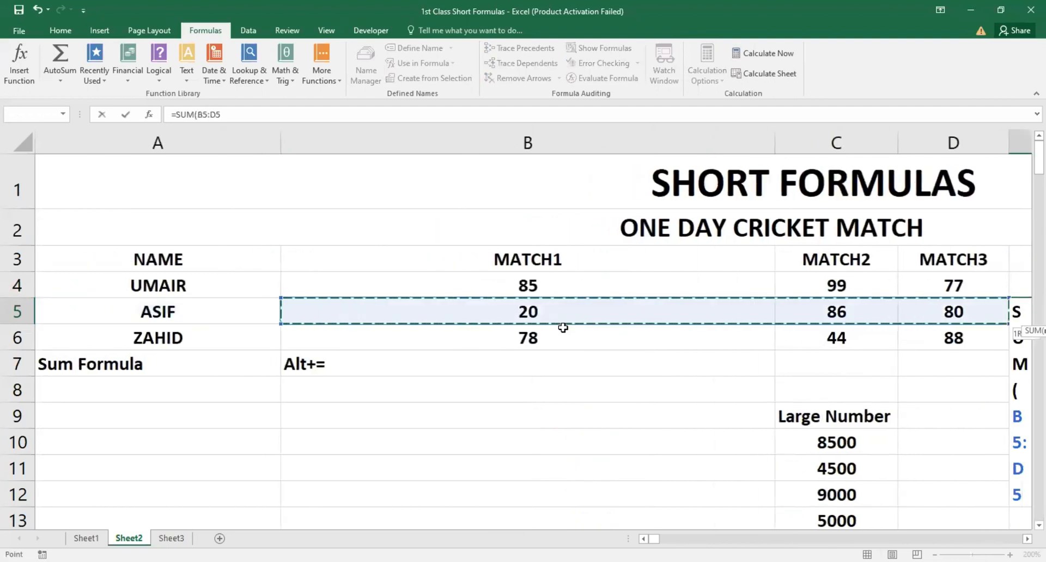
{"action": "key", "text": "Return"}
- Review the SUM formulas in E5 and E4, including the score range highlighted for E4
{"action": "key", "text": "Up"}
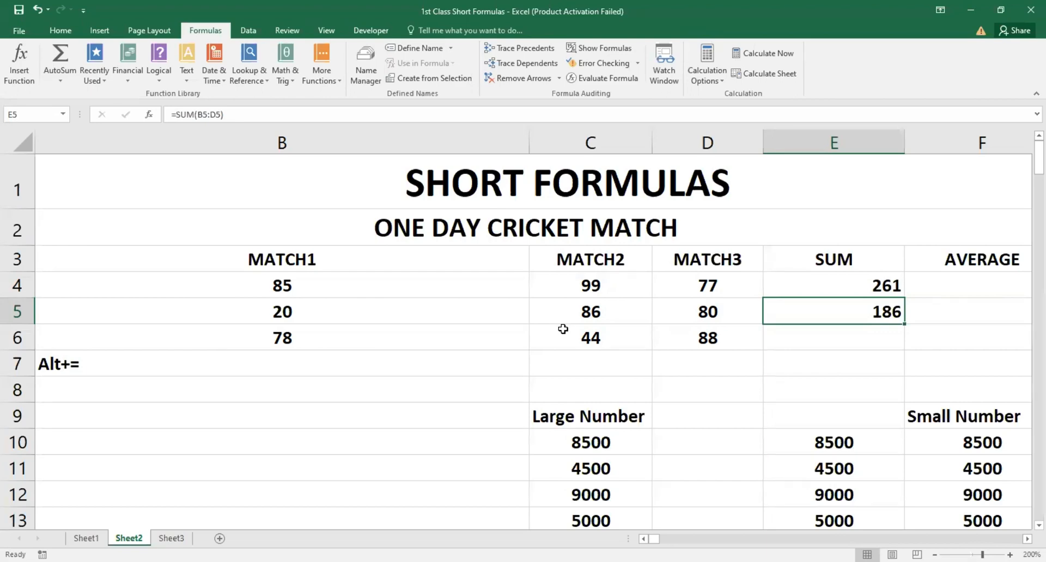
{"action": "key", "text": "Up"}
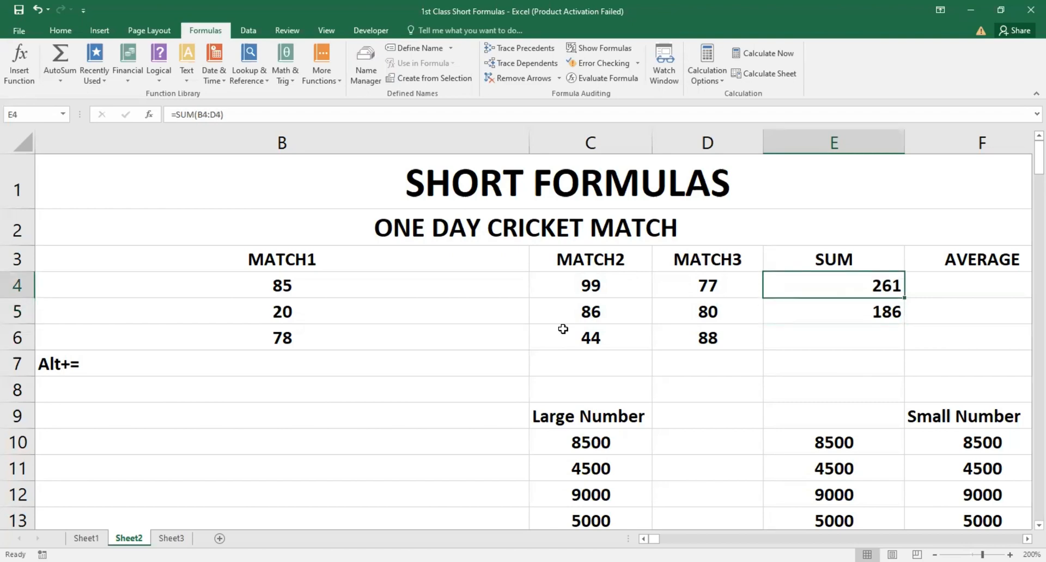
{"action": "key", "text": "F2"}
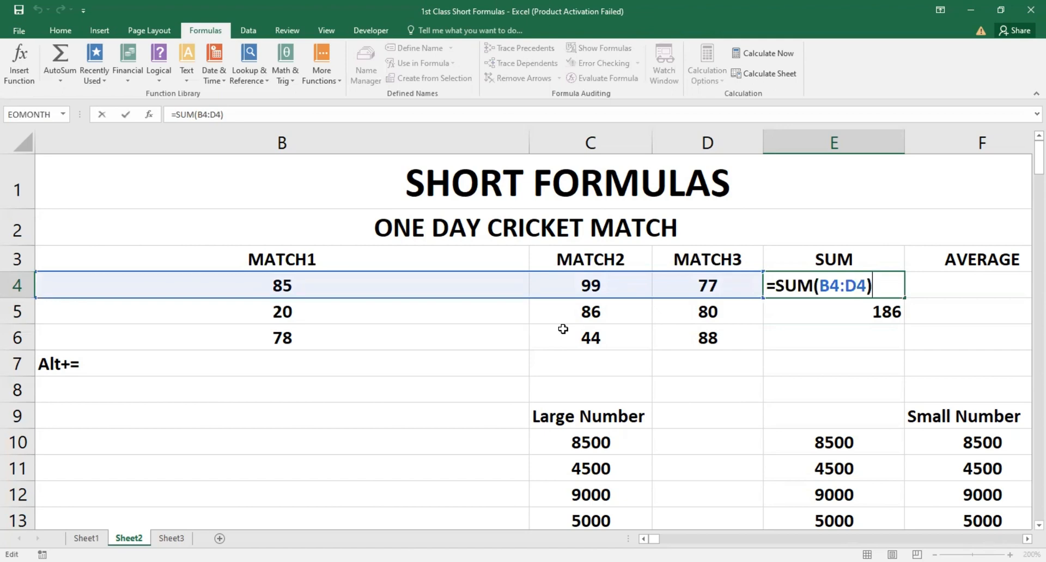
{"action": "key", "text": "Return"}
{"action": "key", "text": "Up"}
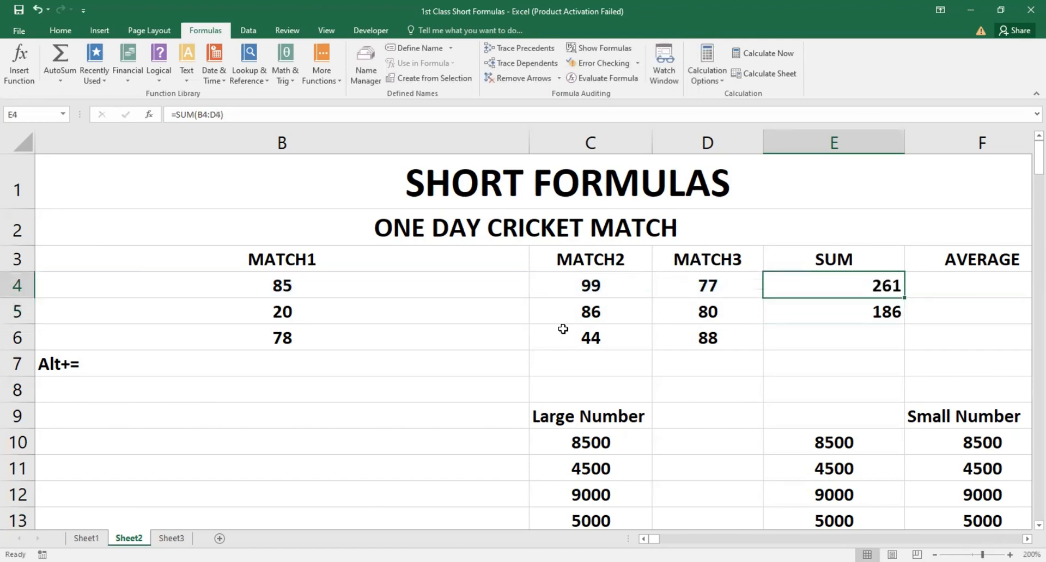
- Copy the first player's SUM formula from E4 into E5:E6 to total the other two players' scores
{"action": "key", "text": "ctrl+c"}
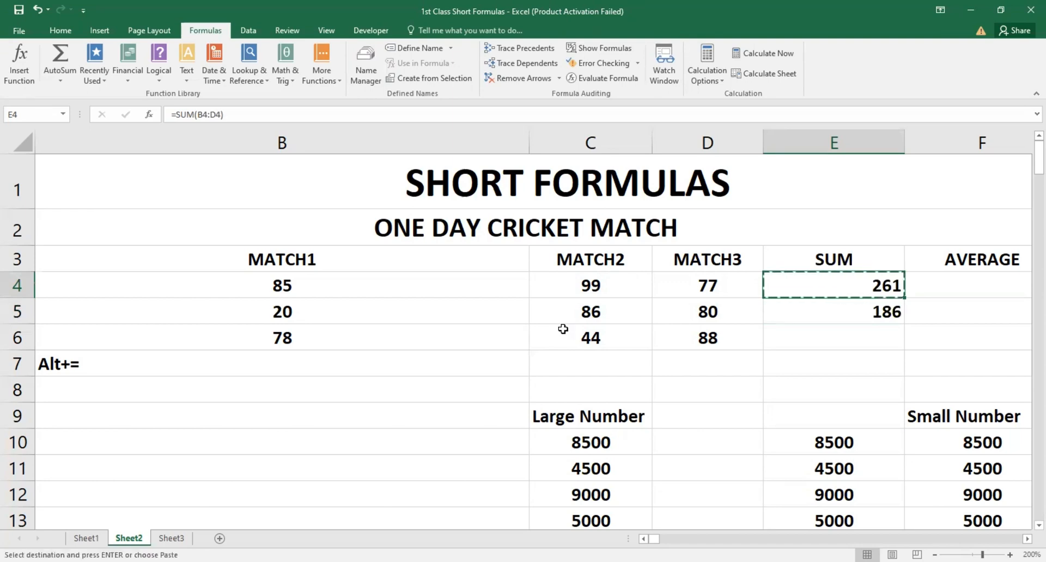
{"action": "key", "text": "Down"}
{"action": "key", "text": "shift+Down"}
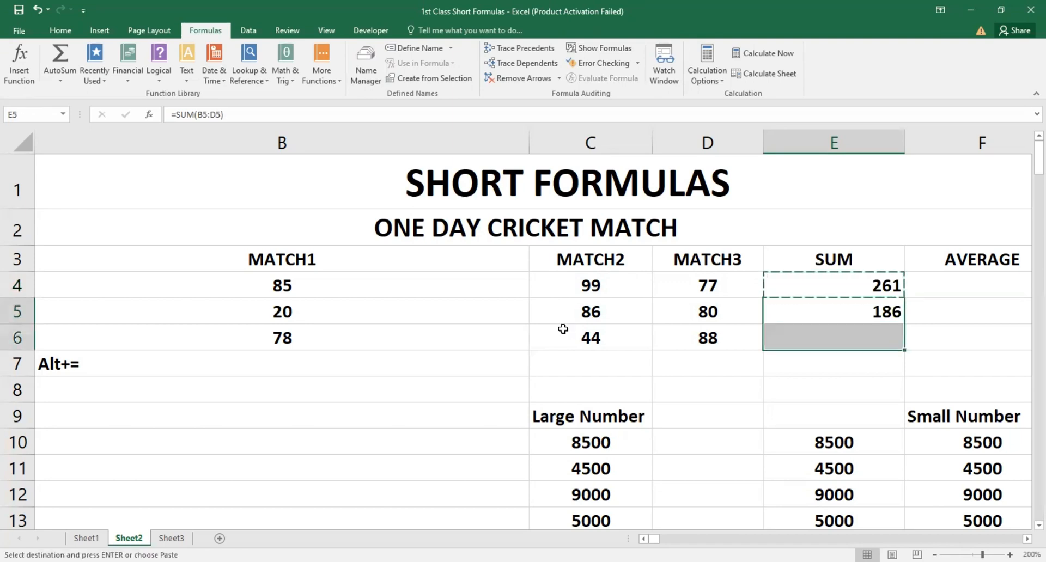
{"action": "key", "text": "ctrl+v"}
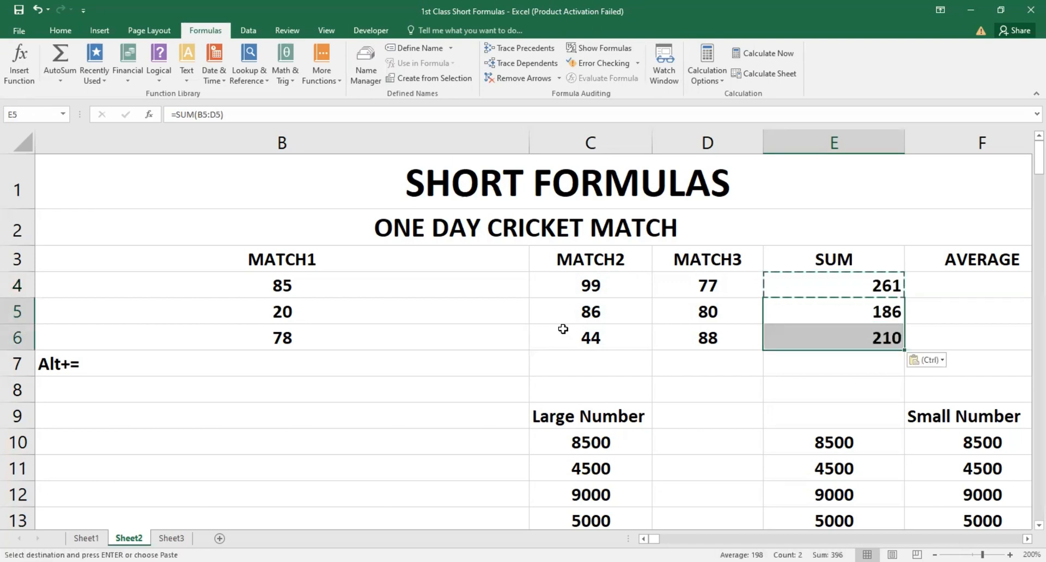
- Check which score range each SUM formula in E4, E5 and E6 covers
{"action": "key", "text": "Down"}
{"action": "key", "text": "Up"}
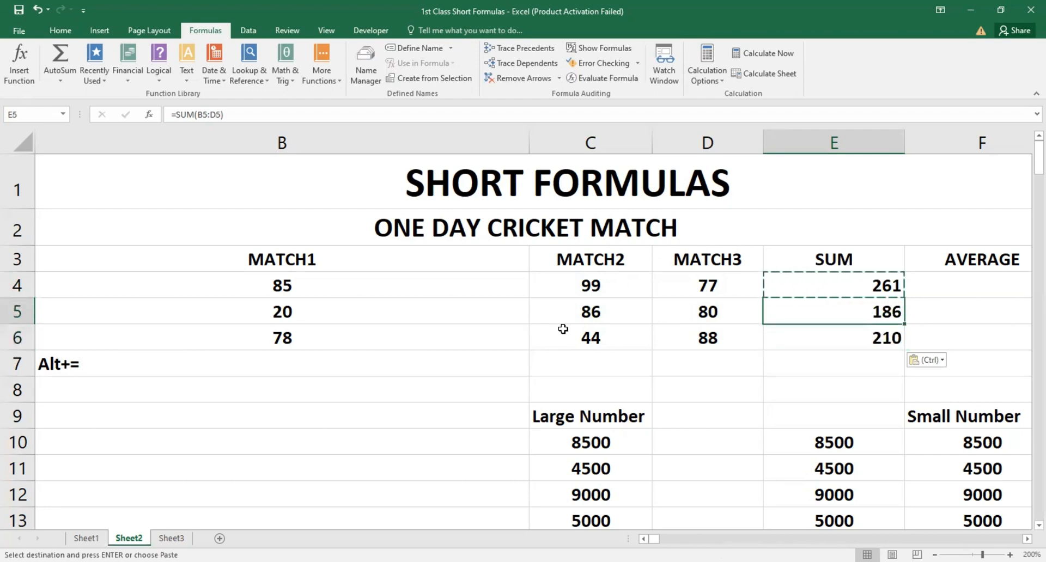
{"action": "key", "text": "F2"}
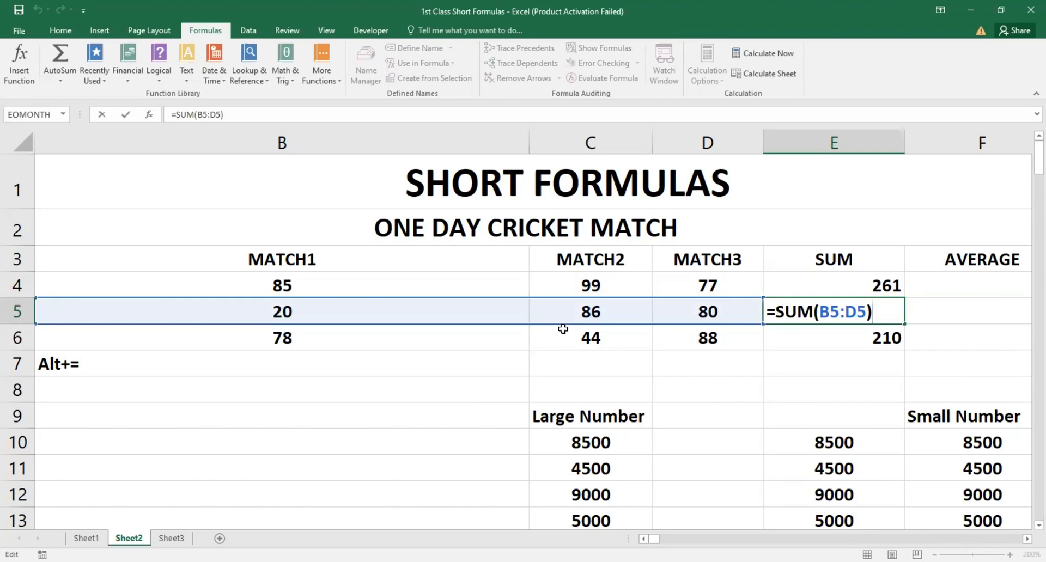
{"action": "key", "text": "Return"}
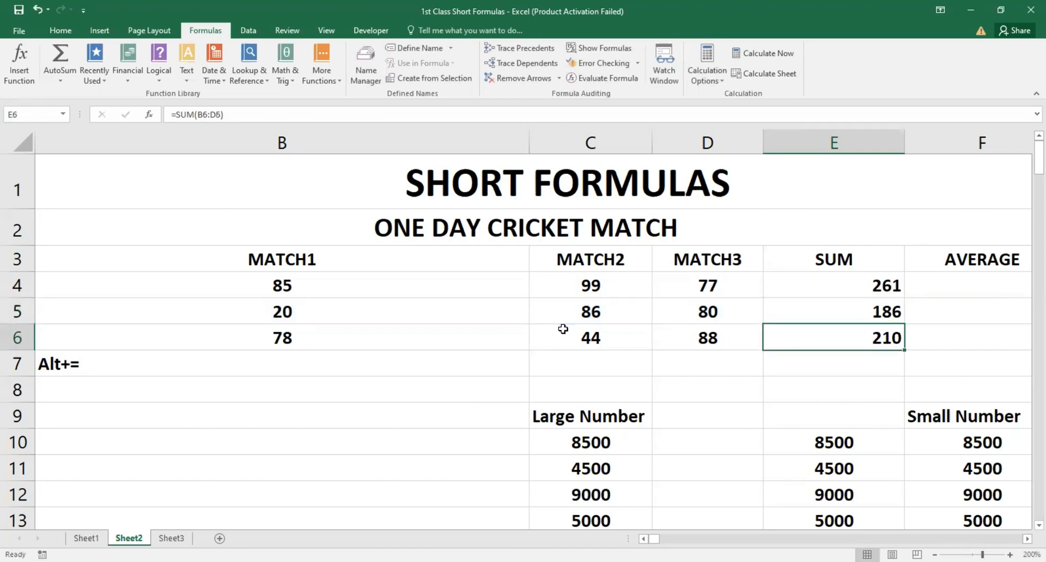
{"action": "key", "text": "Up"}
{"action": "key", "text": "Up"}
{"action": "key", "text": "F2"}
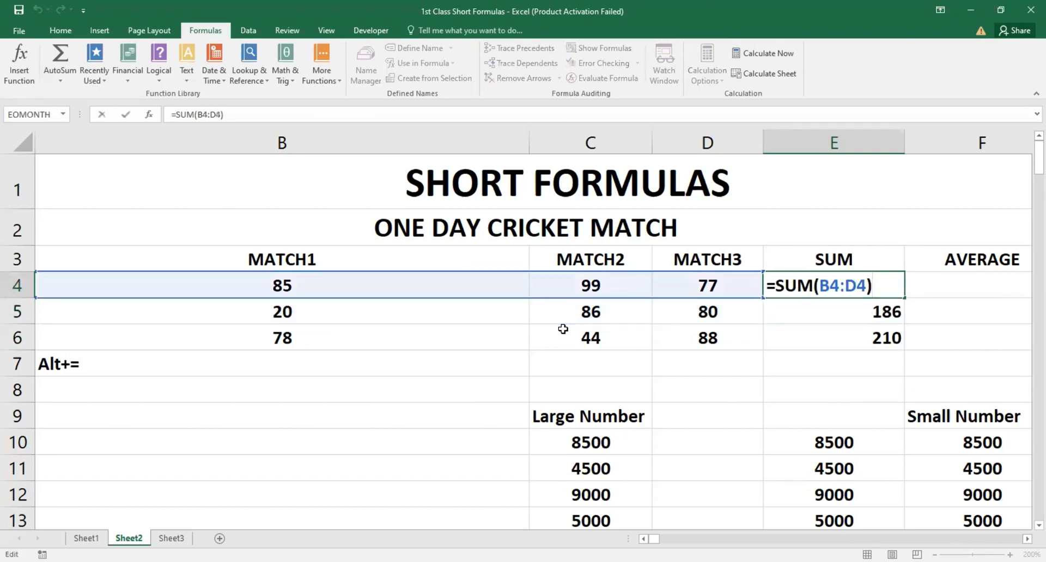
{"action": "key", "text": "Return"}
{"action": "key", "text": "F2"}
{"action": "key", "text": "Return"}
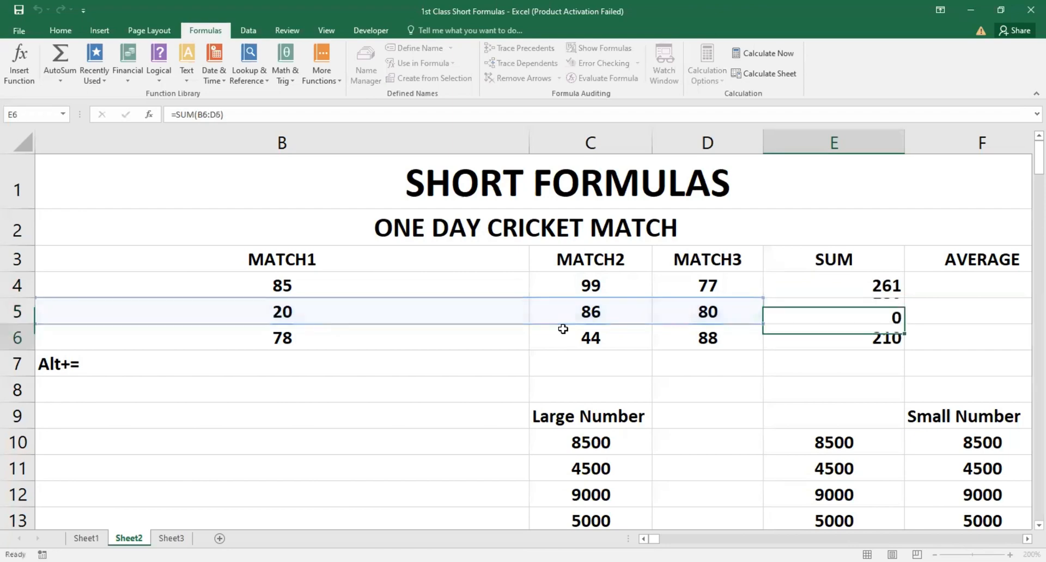
{"action": "key", "text": "F2"}
{"action": "key", "text": "Return"}
{"action": "key", "text": "Up"}
{"action": "key", "text": "Up"}
{"action": "key", "text": "Up"}
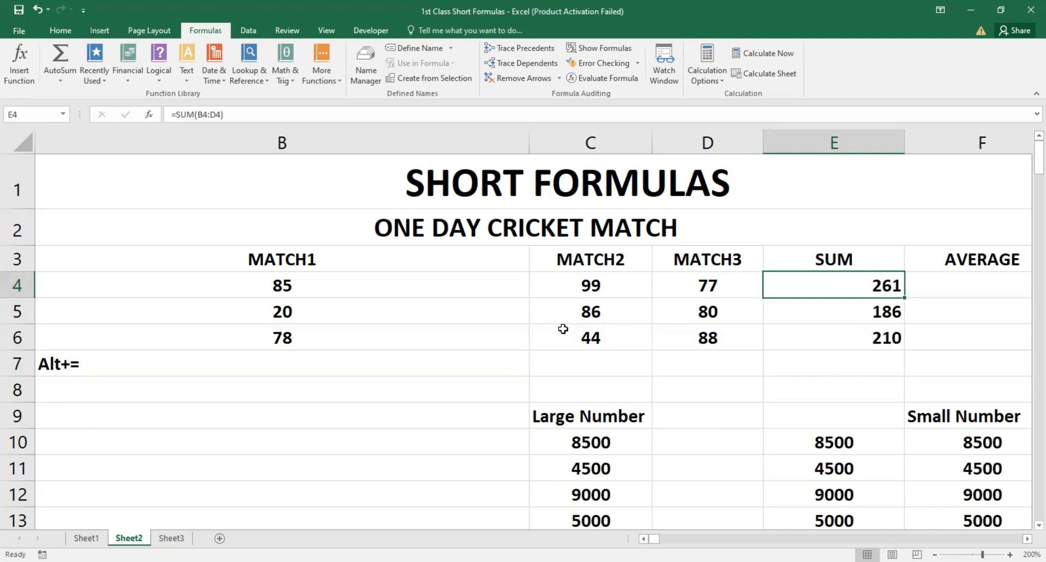
- Copy the SUM formula from E4 into E5 only and check the range of the pasted formula
{"action": "key", "text": "ctrl+c"}
{"action": "key", "text": "Down"}
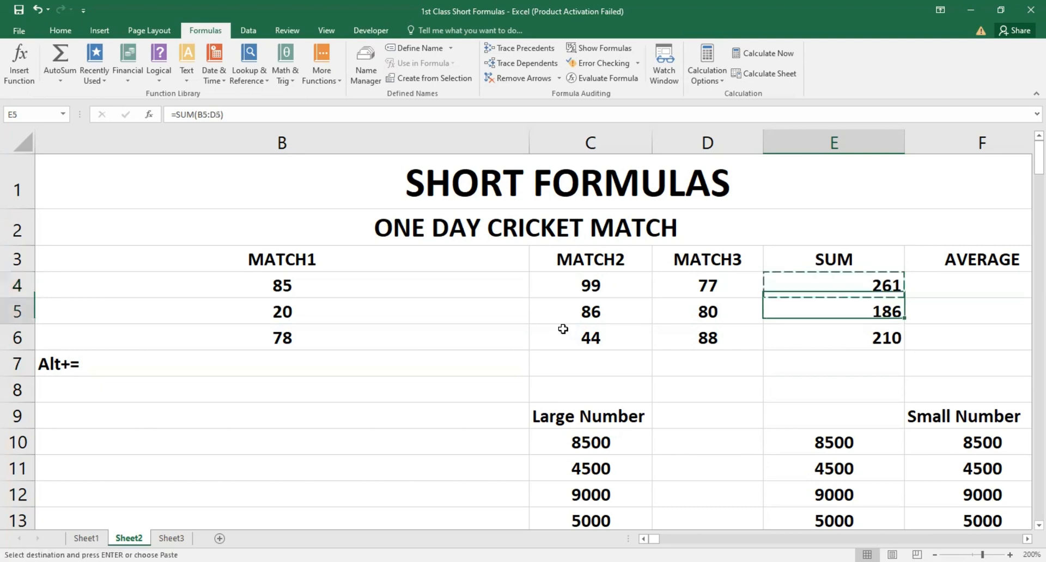
{"action": "key", "text": "ctrl+v"}
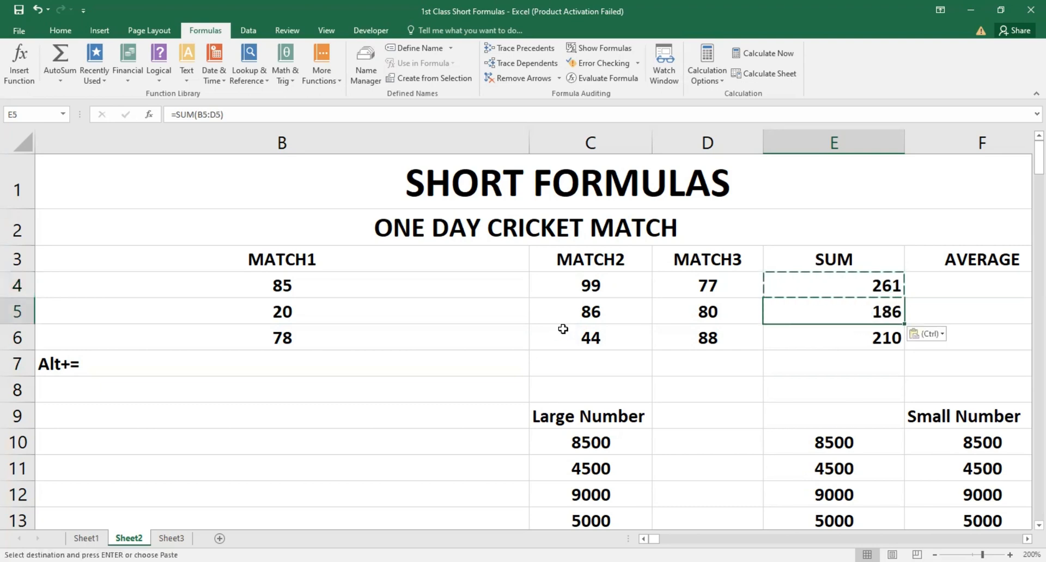
{"action": "key", "text": "F2"}
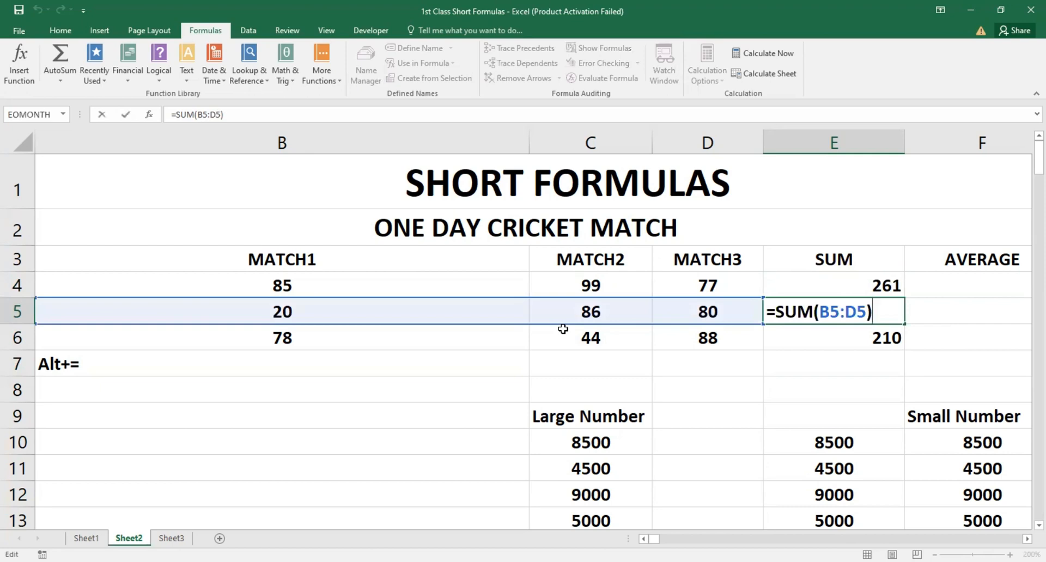
{"action": "key", "text": "ctrl+Return"}
- Clear all three players' sums in E4:E6
{"action": "key", "text": "shift+Up"}
{"action": "key", "text": "shift+Down"}
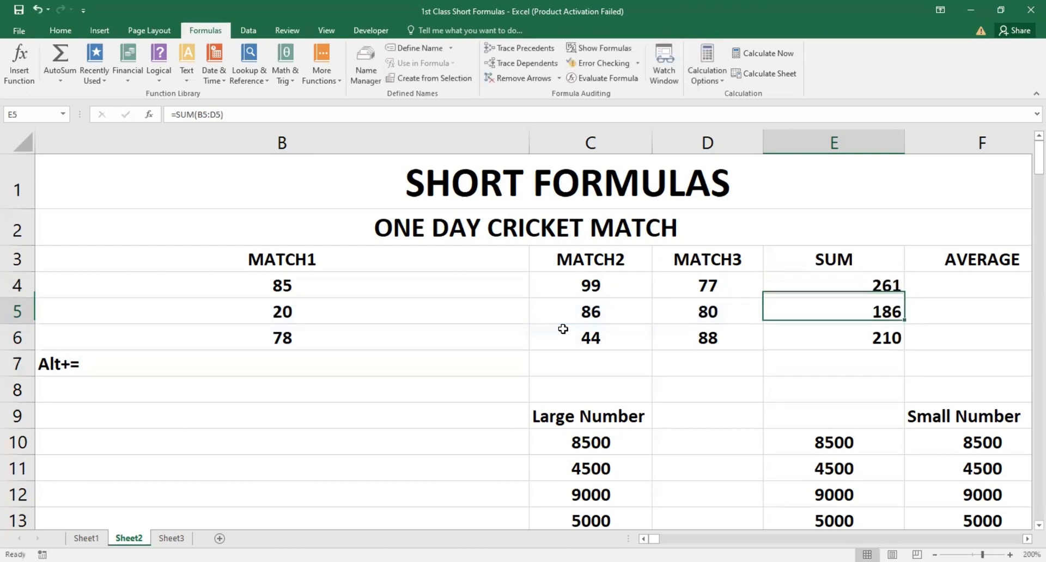
{"action": "key", "text": "shift+Down"}
{"action": "key", "text": "Up"}
{"action": "key", "text": "shift+Down"}
{"action": "key", "text": "shift+Down"}
{"action": "key", "text": "Delete"}
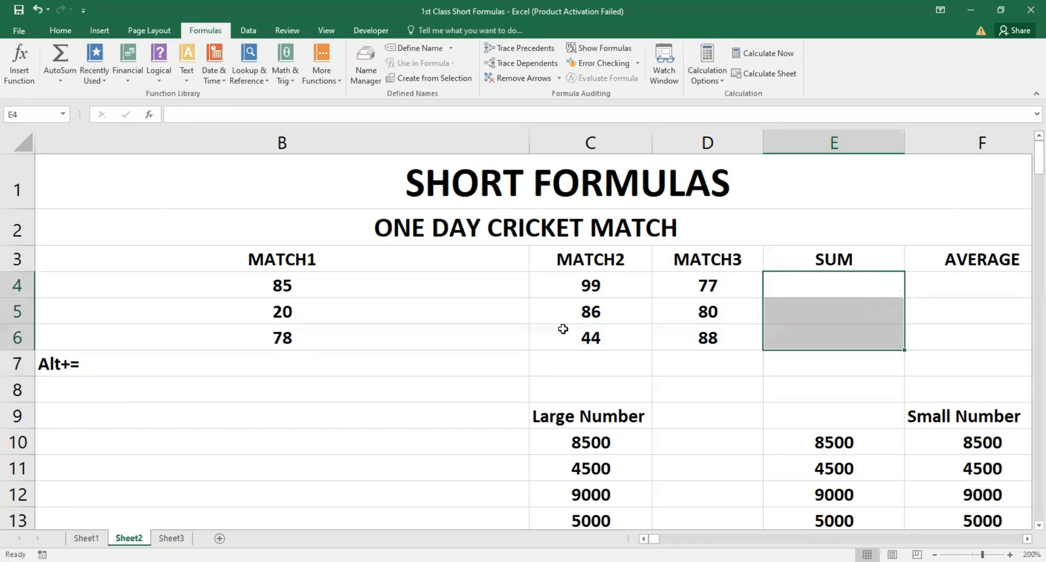
- Enter a SUM formula in E4 that totals the first player's three match scores in B4:D4
{"action": "key", "text": "shift+Up"}
{"action": "key", "text": "shift+Up"}
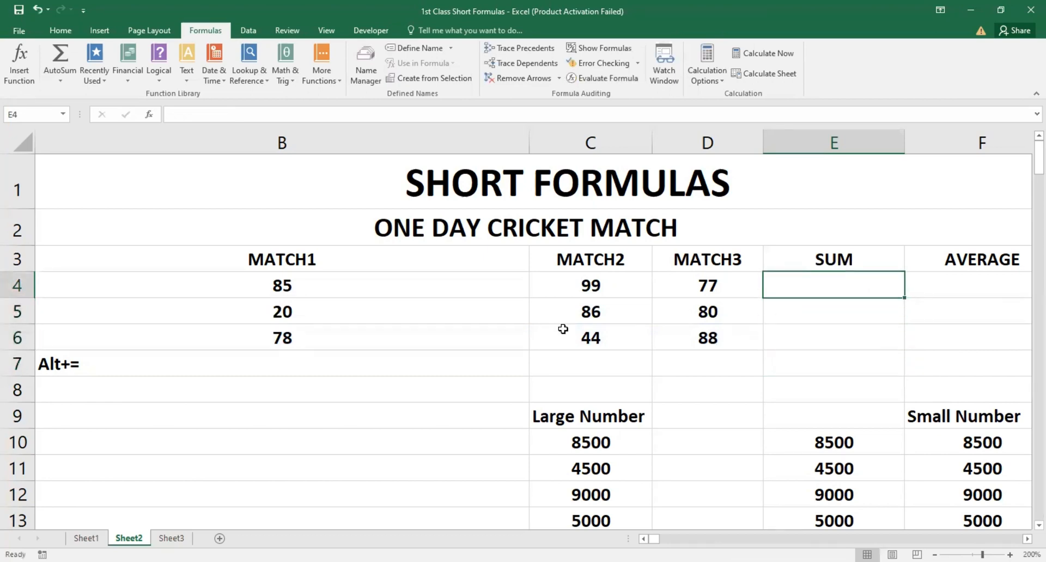
{"action": "type", "text": "=sum"}
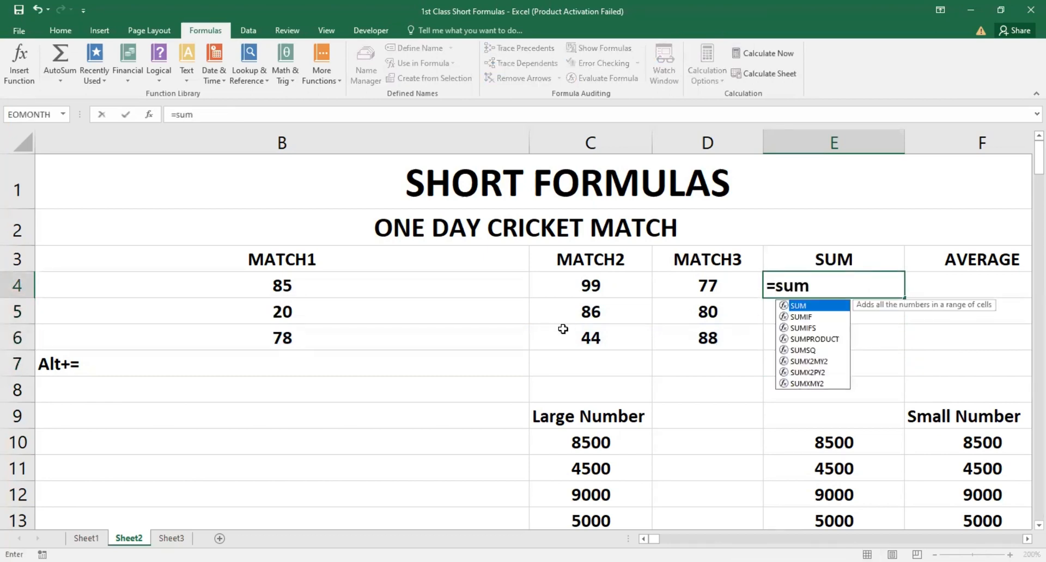
{"action": "key", "text": "Tab"}
{"action": "key", "text": "Left"}
{"action": "key", "text": "Left"}
{"action": "key", "text": "Left"}
{"action": "key", "text": "Right"}
{"action": "key", "text": "Left"}
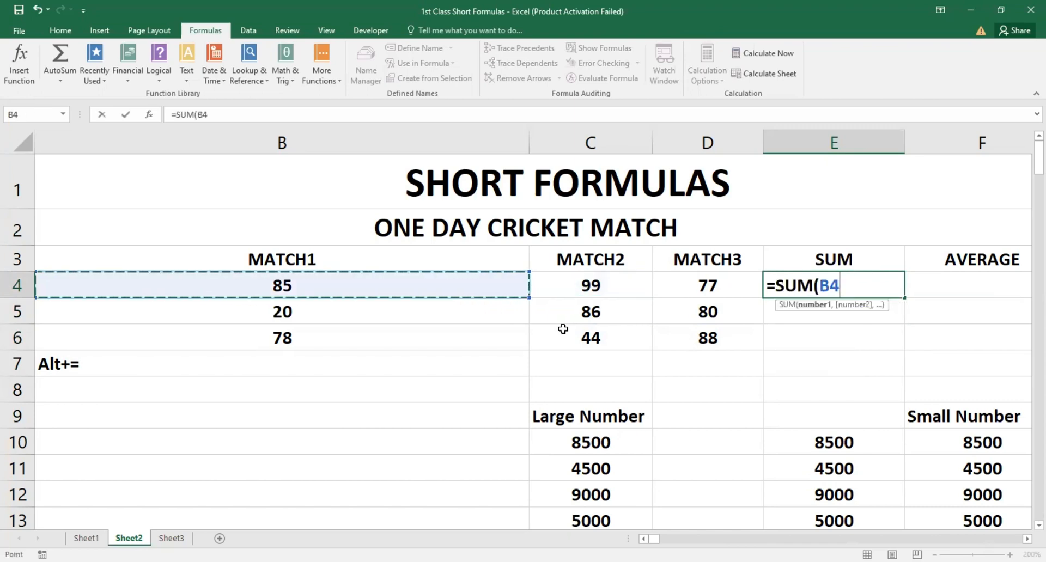
{"action": "key", "text": "shift+Right"}
{"action": "key", "text": "shift+Right"}
{"action": "key", "text": "Return"}
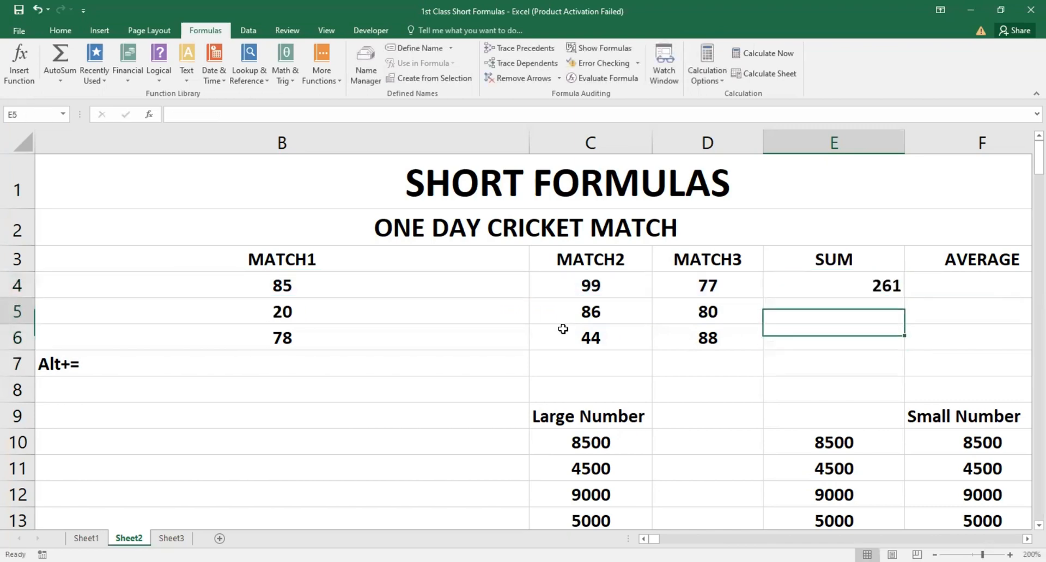
- Copy the SUM formula from E4 into I4, the empty cell beside the first player's MINIMUM value
{"action": "key", "text": "Up"}
{"action": "key", "text": "ctrl+c"}
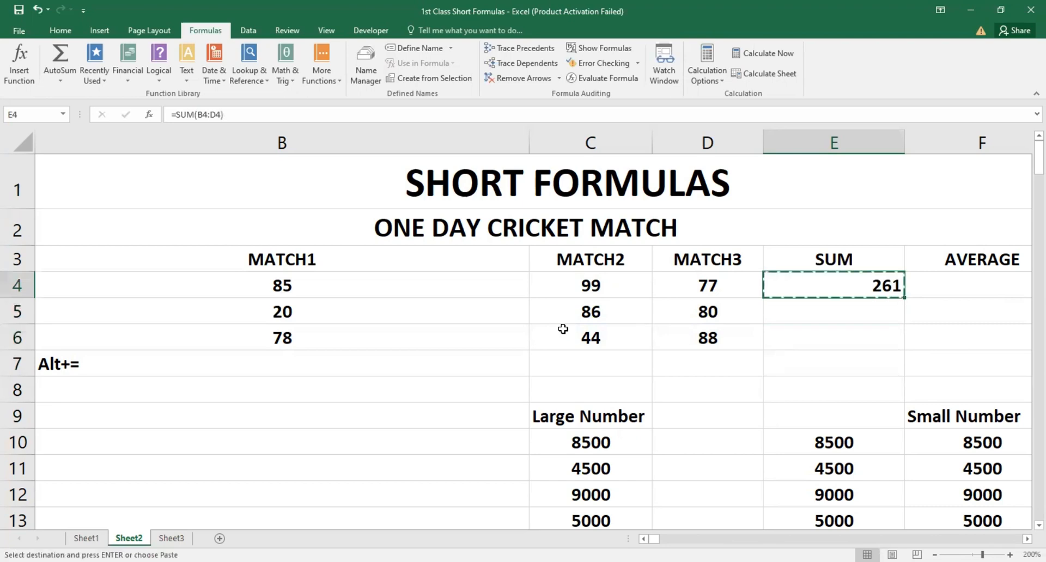
{"action": "key", "text": "Down"}
{"action": "key", "text": "ctrl+Down"}
{"action": "key", "text": "ctrl+Down"}
{"action": "key", "text": "ctrl+Down"}
{"action": "key", "text": "Right"}
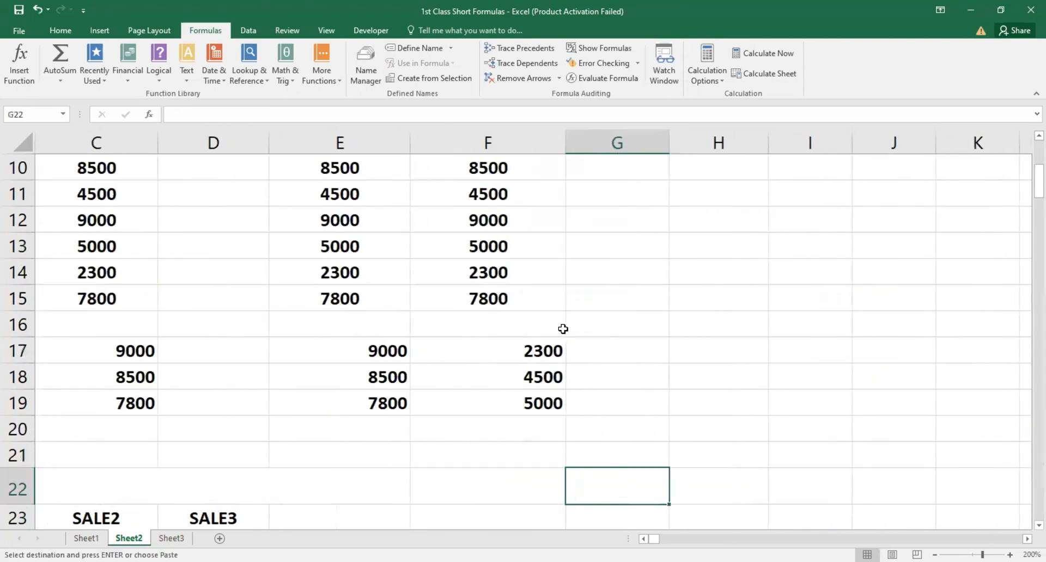
{"action": "key", "text": "Up"}
{"action": "key", "text": "Up"}
{"action": "key", "text": "Up"}
{"action": "key", "text": "Up"}
{"action": "key", "text": "Up"}
{"action": "key", "text": "Up"}
{"action": "key", "text": "Up"}
{"action": "key", "text": "Up"}
{"action": "key", "text": "Up"}
{"action": "key", "text": "Up"}
{"action": "key", "text": "ctrl+Home"}
{"action": "key", "text": "Right"}
{"action": "key", "text": "Down"}
{"action": "key", "text": "Down"}
{"action": "key", "text": "Down"}
{"action": "key", "text": "Down"}
{"action": "key", "text": "Down"}
{"action": "key", "text": "Down"}
{"action": "key", "text": "Down"}
{"action": "key", "text": "Down"}
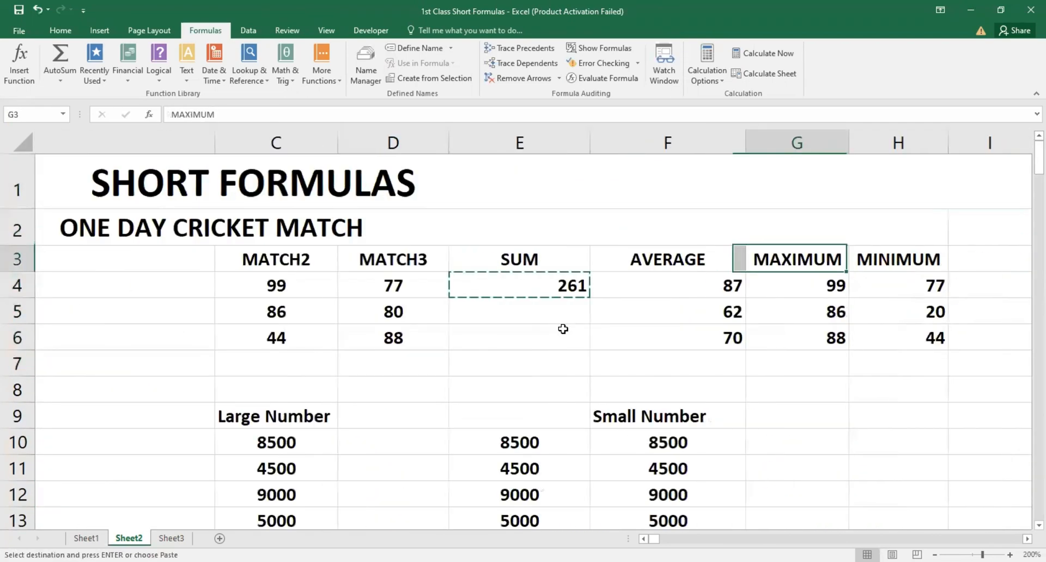
{"action": "key", "text": "Left"}
{"action": "key", "text": "Left"}
{"action": "key", "text": "Right"}
{"action": "key", "text": "Right"}
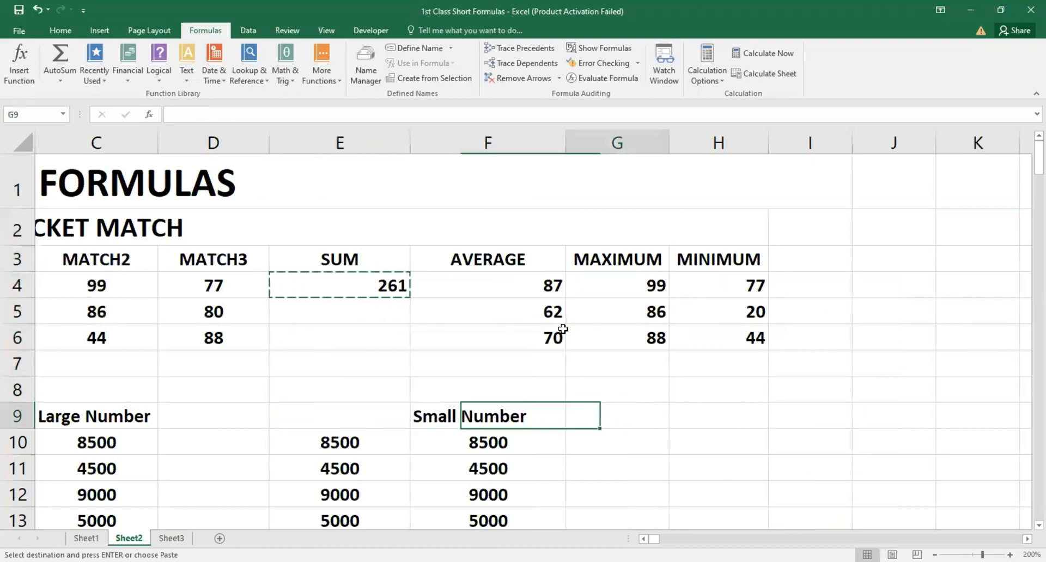
{"action": "key", "text": "Down"}
{"action": "key", "text": "Down"}
{"action": "key", "text": "Left"}
{"action": "key", "text": "Left"}
{"action": "key", "text": "Down"}
{"action": "key", "text": "Up"}
{"action": "key", "text": "Up"}
{"action": "key", "text": "Up"}
{"action": "key", "text": "Up"}
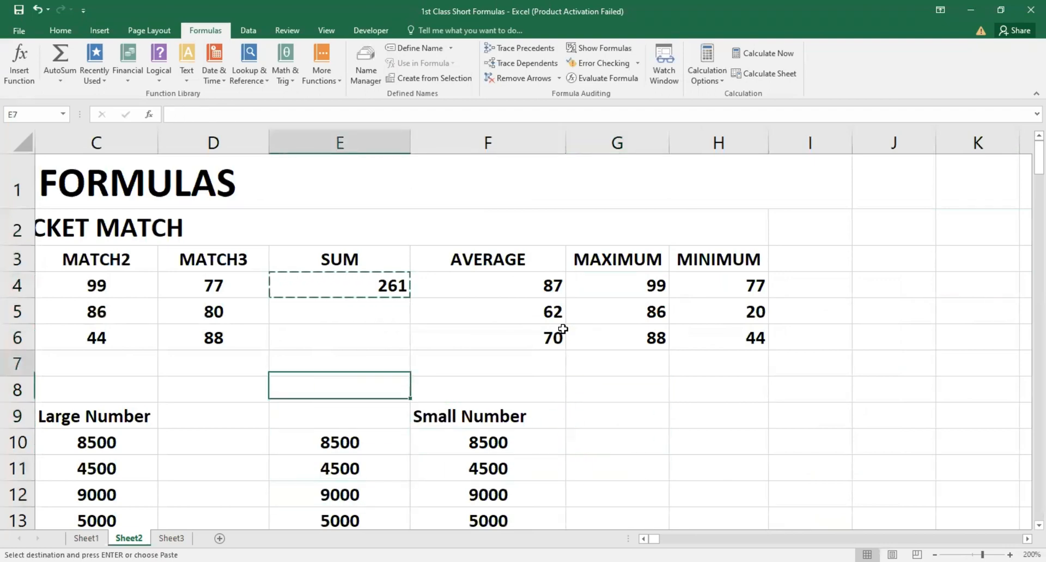
{"action": "key", "text": "Right"}
{"action": "key", "text": "Up"}
{"action": "key", "text": "Up"}
{"action": "key", "text": "Up"}
{"action": "key", "text": "Right"}
{"action": "key", "text": "Right"}
{"action": "key", "text": "Up"}
{"action": "key", "text": "Right"}
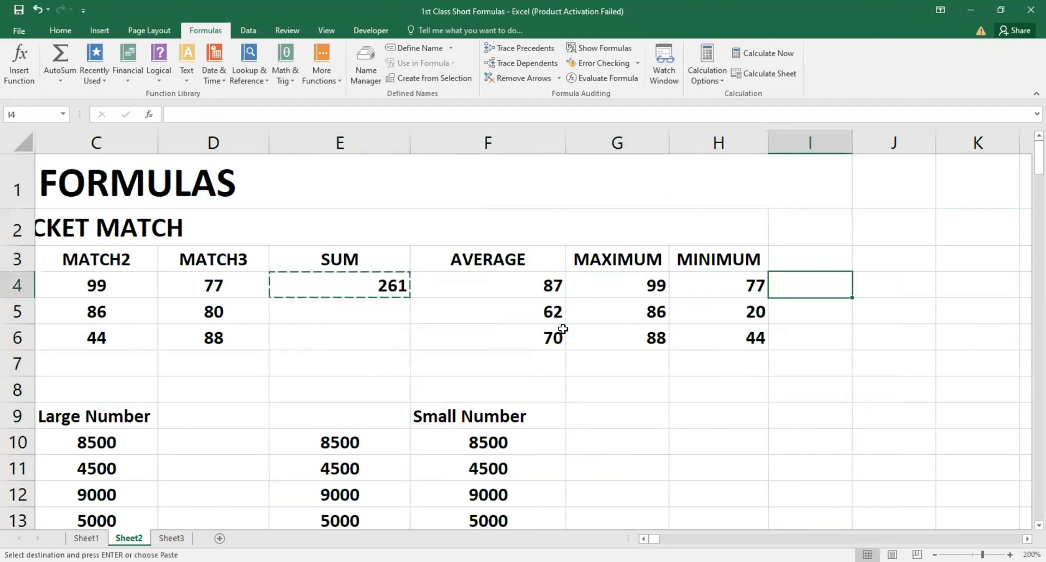
{"action": "key", "text": "Return"}
- Examine which cells the copied SUM formula in I4 covers and compare them with the first player's row
{"action": "key", "text": "F2"}
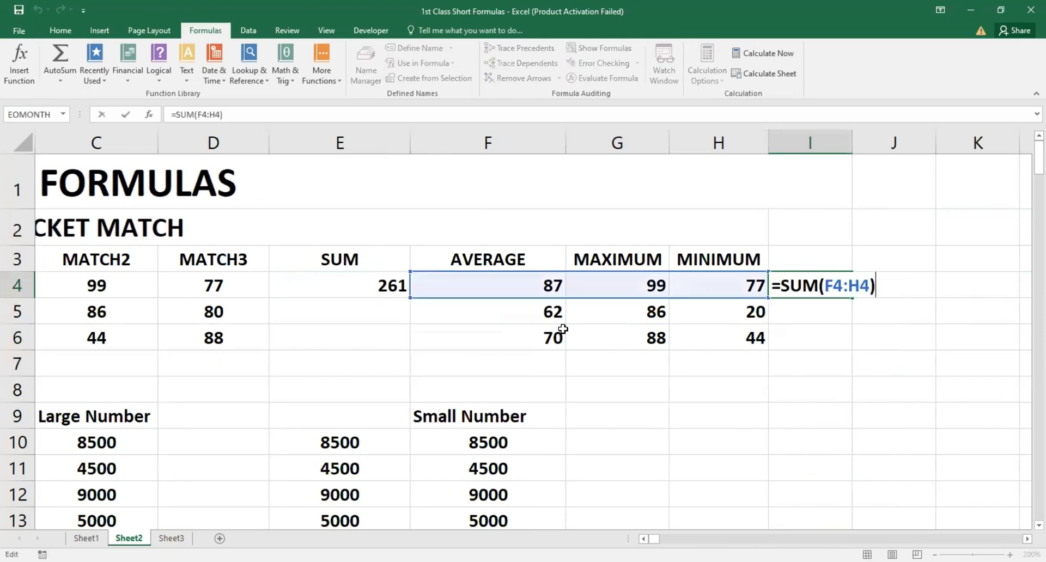
{"action": "key", "text": "Return"}
{"action": "key", "text": "Left"}
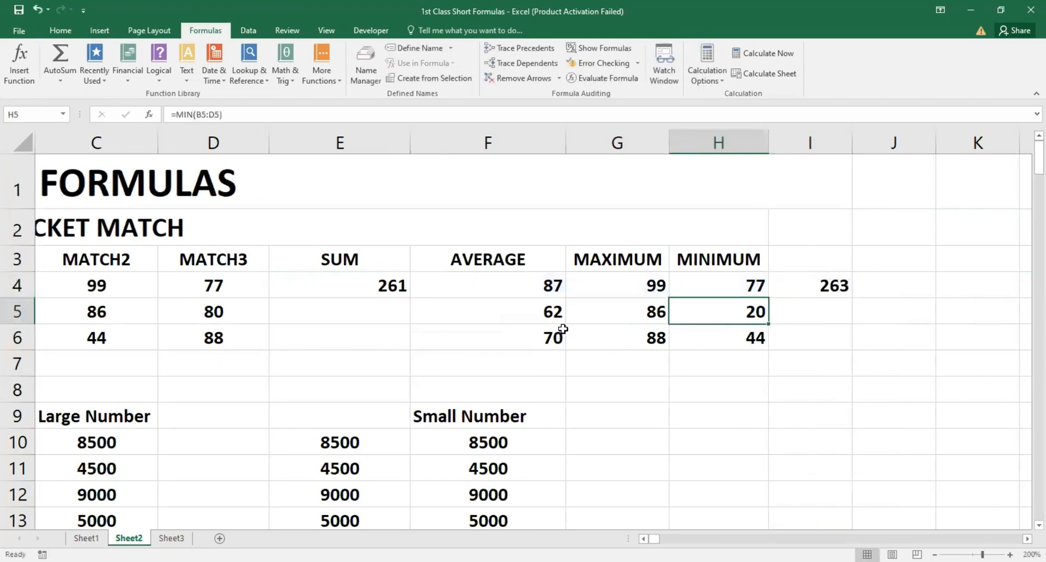
{"action": "key", "text": "Up"}
{"action": "key", "text": "Up"}
{"action": "key", "text": "Left"}
{"action": "key", "text": "Left"}
{"action": "key", "text": "Down"}
{"action": "key", "text": "Left"}
{"action": "key", "text": "Left"}
{"action": "key", "text": "Right"}
{"action": "key", "text": "Right"}
{"action": "key", "text": "Right"}
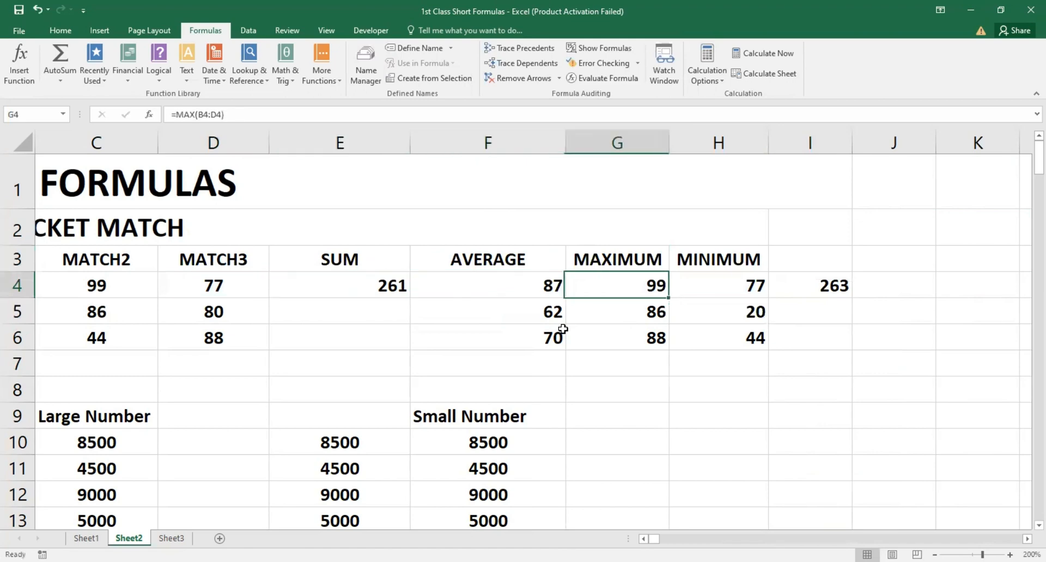
{"action": "key", "text": "Right"}
{"action": "key", "text": "Right"}
{"action": "key", "text": "Up"}
{"action": "key", "text": "Down"}
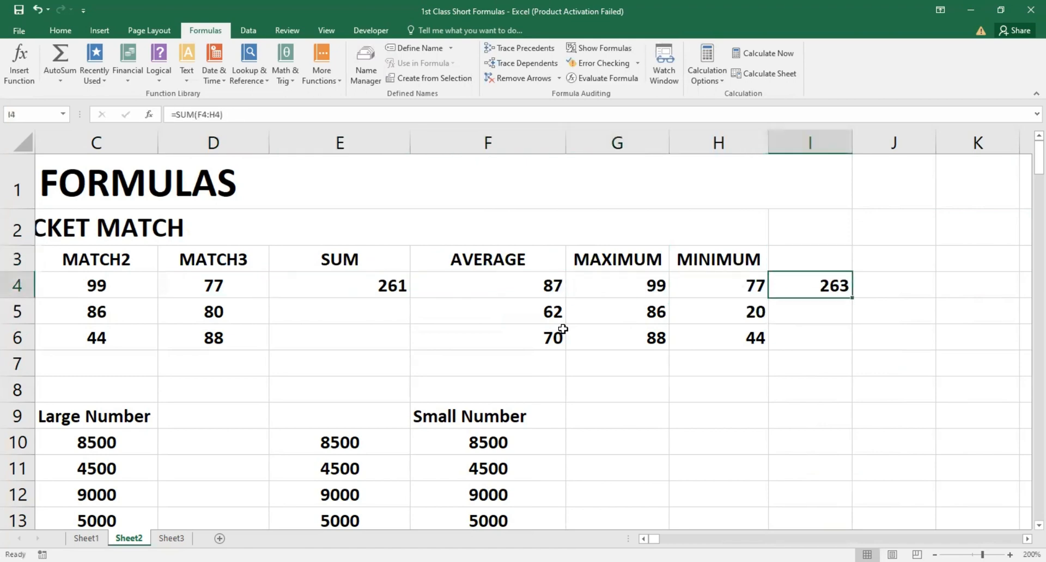
- Undo the pasted SUM formula in I4
{"action": "key", "text": "Left"}
{"action": "key", "text": "Left"}
{"action": "key", "text": "Right"}
{"action": "key", "text": "Right"}
{"action": "key", "text": "Left"}
{"action": "key", "text": "ctrl+z"}
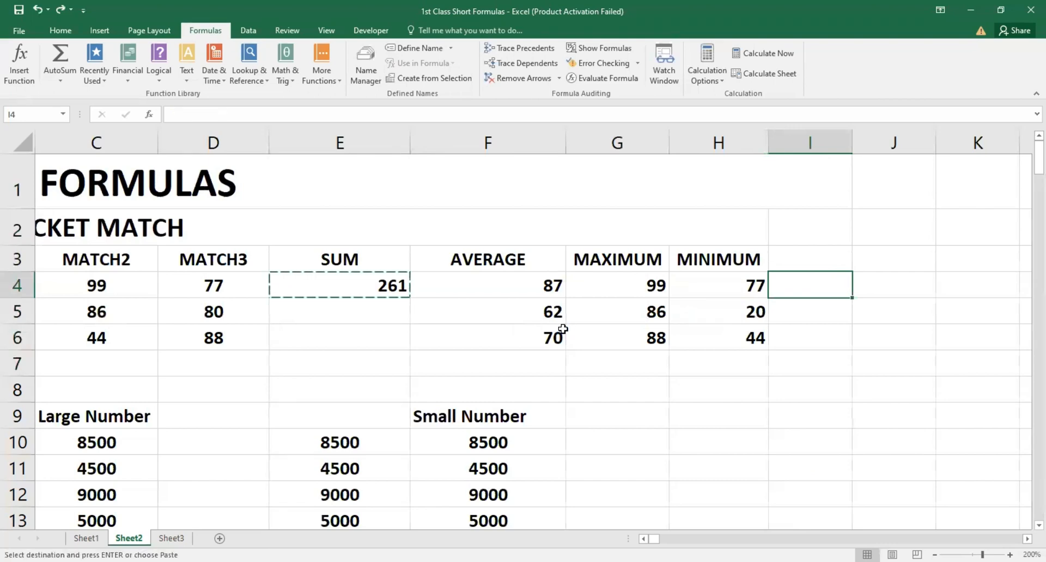
- Paste the copied SUM formula into C16 below the Large Number list and check its cell reference
{"action": "key", "text": "Left"}
{"action": "key", "text": "Left"}
{"action": "key", "text": "Left"}
{"action": "key", "text": "Down"}
{"action": "key", "text": "Down"}
{"action": "key", "text": "Down"}
{"action": "key", "text": "Down"}
{"action": "key", "text": "Down"}
{"action": "key", "text": "Down"}
{"action": "key", "text": "Down"}
{"action": "key", "text": "Down"}
{"action": "key", "text": "Down"}
{"action": "key", "text": "Down"}
{"action": "key", "text": "Down"}
{"action": "key", "text": "Left"}
{"action": "key", "text": "Left"}
{"action": "key", "text": "Left"}
{"action": "key", "text": "Left"}
{"action": "key", "text": "Left"}
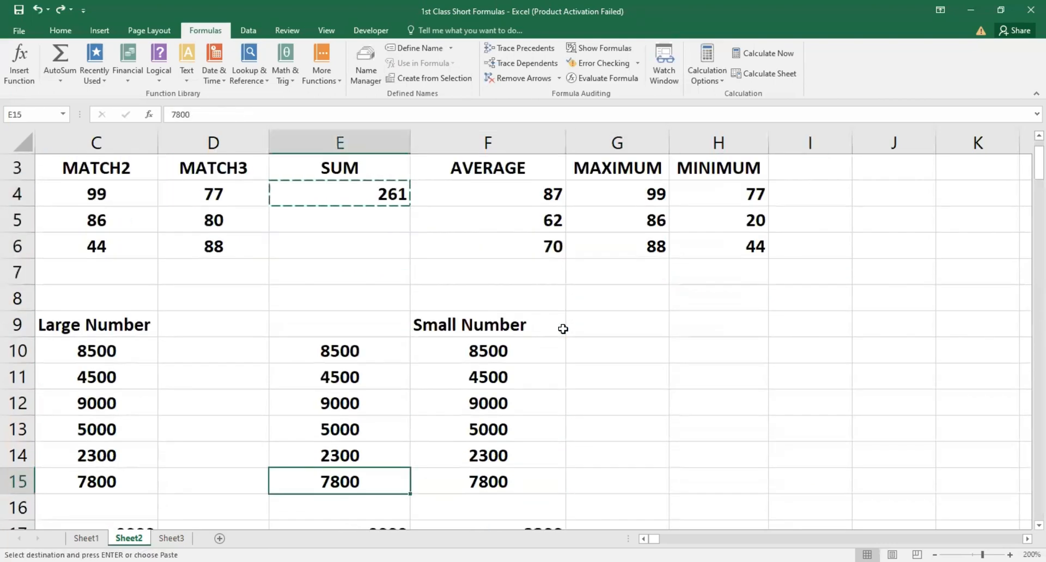
{"action": "key", "text": "Down"}
{"action": "key", "text": "Right"}
{"action": "key", "text": "Right"}
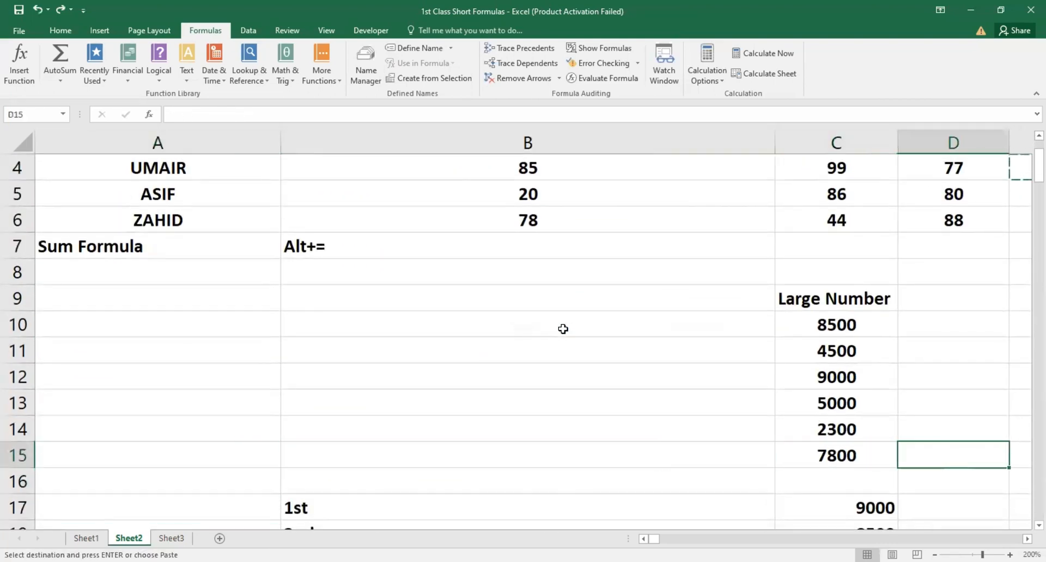
{"action": "key", "text": "ctrl+v"}
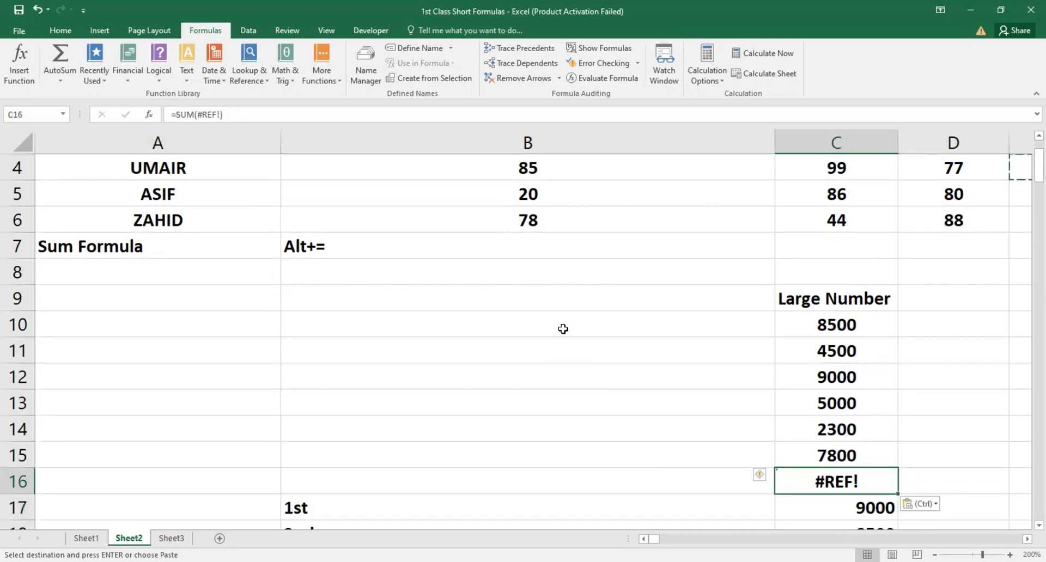
{"action": "key", "text": "F2"}
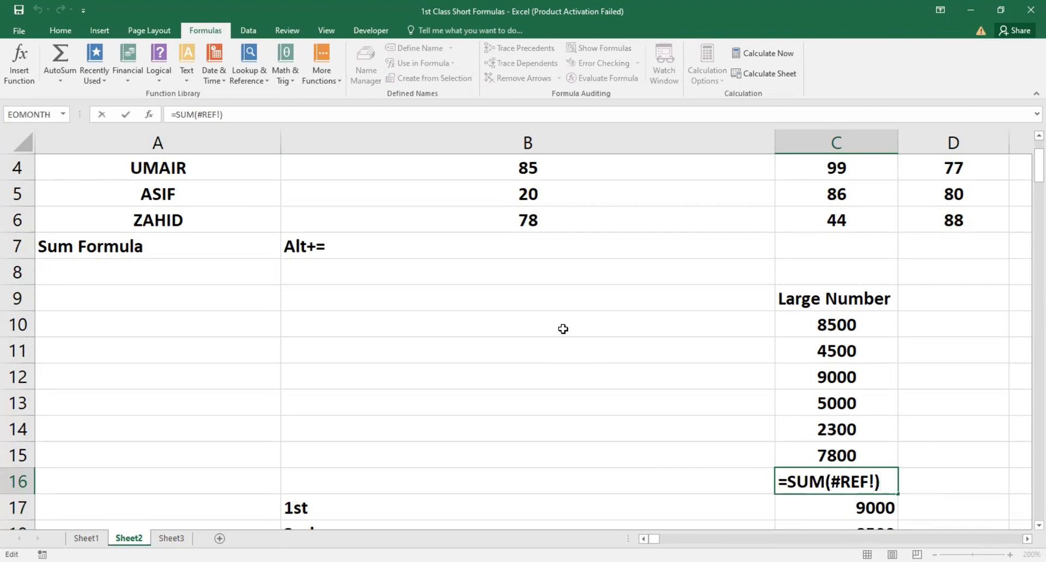
{"action": "key", "text": "Return"}
{"action": "key", "text": "Up"}
{"action": "key", "text": "Up"}
{"action": "key", "text": "Up"}
{"action": "key", "text": "Up"}
{"action": "key", "text": "Up"}
{"action": "key", "text": "Up"}
{"action": "key", "text": "Up"}
{"action": "key", "text": "Up"}
{"action": "key", "text": "Up"}
{"action": "key", "text": "Up"}
{"action": "key", "text": "Up"}
{"action": "key", "text": "Up"}
{"action": "key", "text": "Up"}
{"action": "key", "text": "Up"}
{"action": "key", "text": "Up"}
{"action": "key", "text": "Up"}
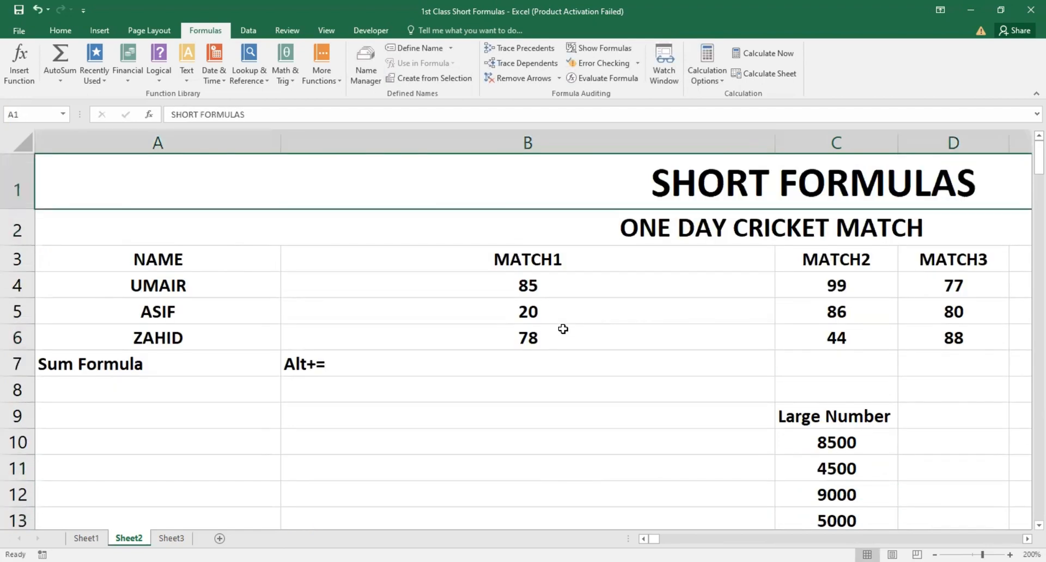
- Review the first player's match scores across row 4 and the SUM formula in E4
{"action": "key", "text": "Down"}
{"action": "key", "text": "Down"}
{"action": "key", "text": "Tab"}
{"action": "key", "text": "Tab"}
{"action": "key", "text": "Return"}
{"action": "key", "text": "Tab"}
{"action": "key", "text": "Tab"}
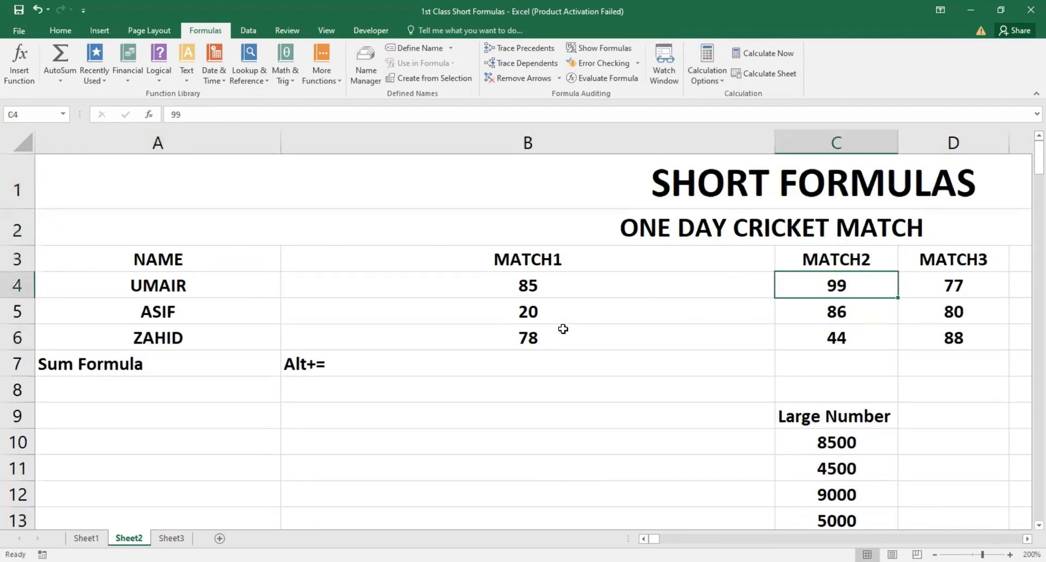
{"action": "key", "text": "Right"}
{"action": "key", "text": "Right"}
{"action": "key", "text": "Right"}
{"action": "key", "text": "Left"}
{"action": "key", "text": "Left"}
{"action": "key", "text": "Left"}
{"action": "key", "text": "Left"}
{"action": "key", "text": "Left"}
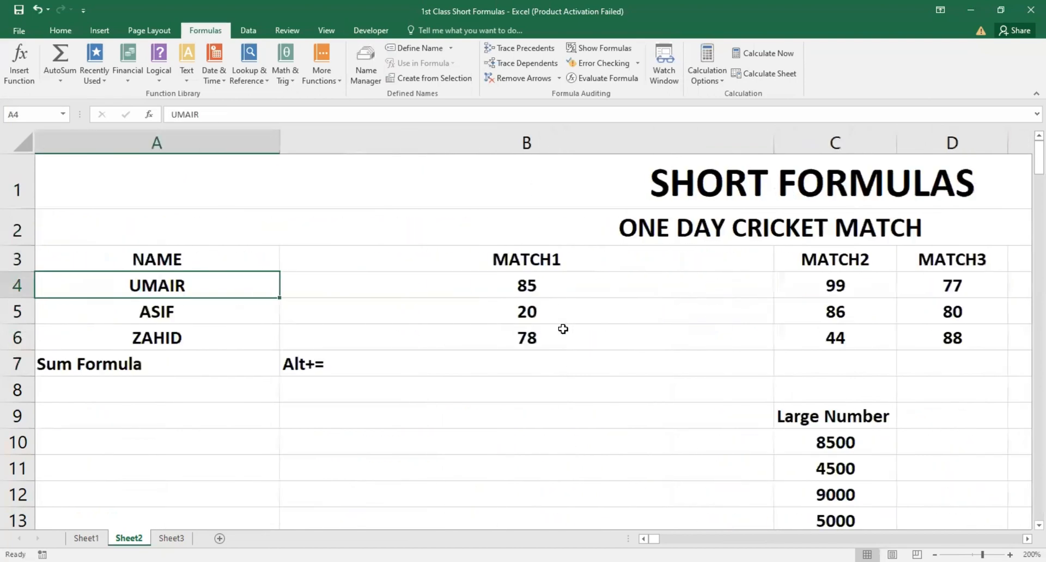
{"action": "key", "text": "Right"}
{"action": "key", "text": "Right"}
{"action": "key", "text": "Right"}
{"action": "key", "text": "Right"}
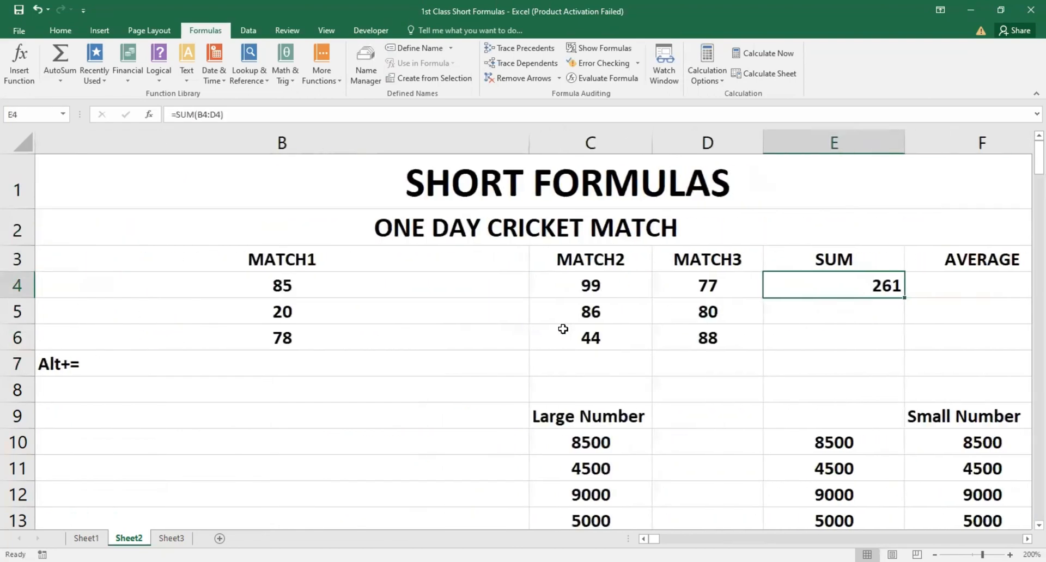
- Look over the empty SUM cells in column E and the number list below them
{"action": "key", "text": "Down"}
{"action": "key", "text": "Down"}
{"action": "key", "text": "Down"}
{"action": "key", "text": "Down"}
{"action": "key", "text": "Down"}
{"action": "key", "text": "Down"}
{"action": "key", "text": "Down"}
{"action": "key", "text": "Up"}
{"action": "key", "text": "Up"}
{"action": "key", "text": "Up"}
{"action": "key", "text": "Up"}
{"action": "key", "text": "Up"}
{"action": "key", "text": "Up"}
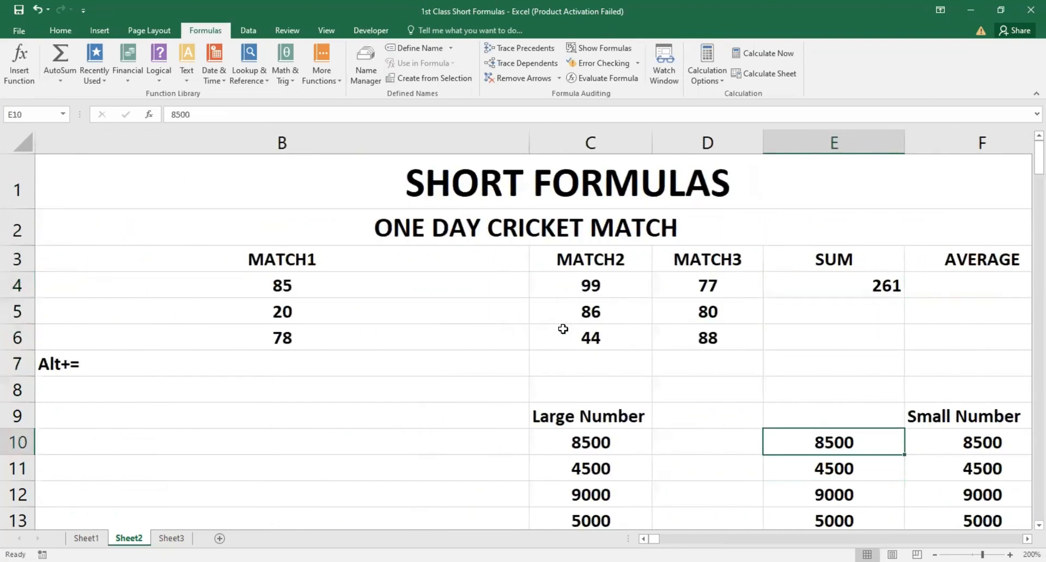
{"action": "key", "text": "Up"}
{"action": "key", "text": "Up"}
{"action": "key", "text": "Up"}
- Delete the pasted SUM formula with the broken reference from C16 below the Large Number list
{"action": "key", "text": "Down"}
{"action": "key", "text": "Down"}
{"action": "key", "text": "Down"}
{"action": "key", "text": "Down"}
{"action": "key", "text": "Down"}
{"action": "key", "text": "Down"}
{"action": "key", "text": "Down"}
{"action": "key", "text": "Down"}
{"action": "key", "text": "Down"}
{"action": "key", "text": "Down"}
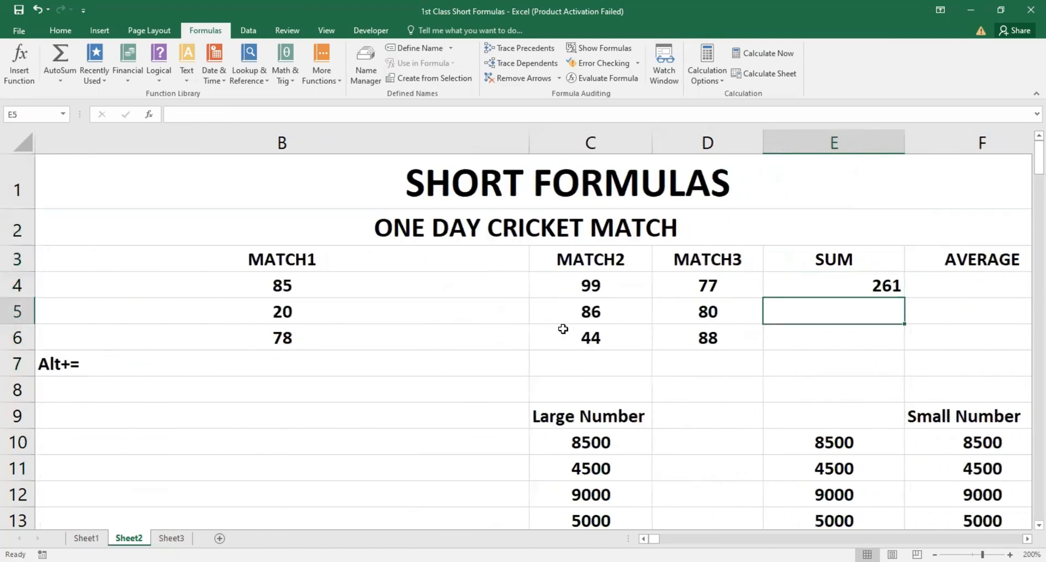
{"action": "key", "text": "Down"}
{"action": "key", "text": "Down"}
{"action": "key", "text": "Down"}
{"action": "key", "text": "Left"}
{"action": "key", "text": "Left"}
{"action": "key", "text": "Down"}
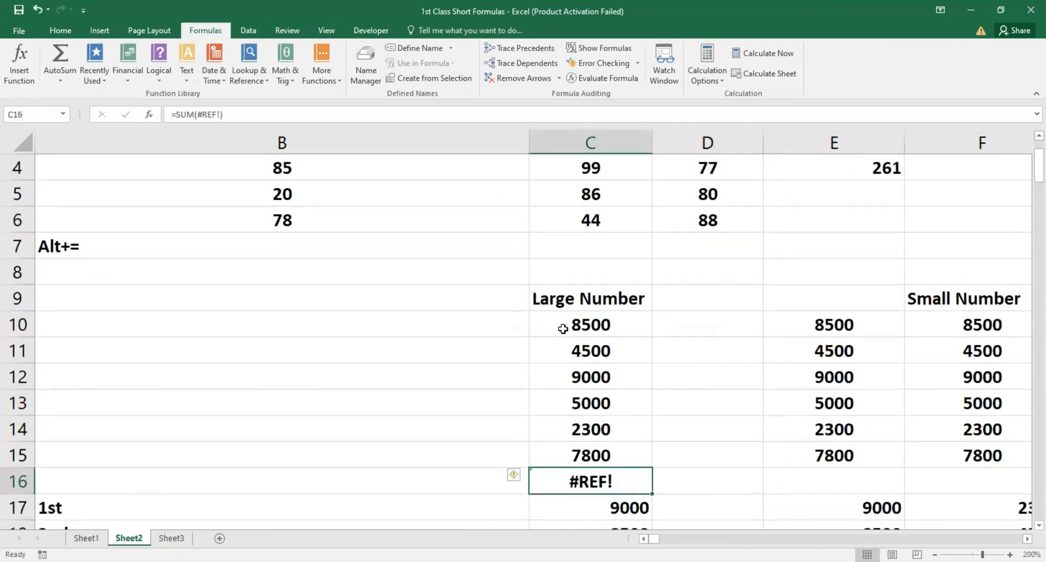
{"action": "key", "text": "Delete"}
- Go back to the cricket match table and inspect which MATCH1 to MATCH3 cells the first player's total covers
{"action": "key", "text": "Up"}
{"action": "key", "text": "Up"}
{"action": "key", "text": "Up"}
{"action": "key", "text": "Up"}
{"action": "key", "text": "Up"}
{"action": "key", "text": "Up"}
{"action": "key", "text": "Up"}
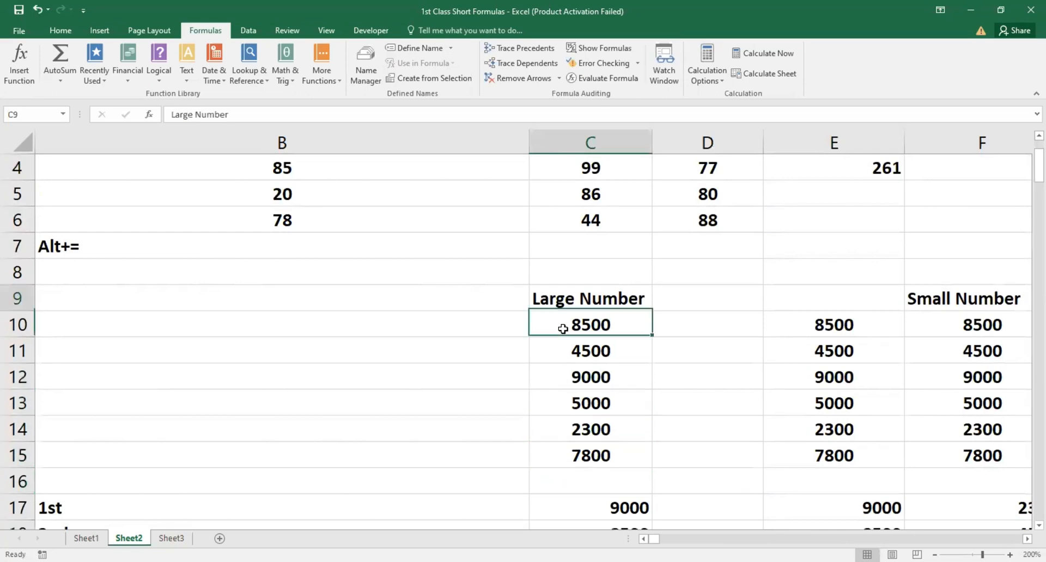
{"action": "key", "text": "ctrl+Home"}
{"action": "key", "text": "Down"}
{"action": "key", "text": "Down"}
{"action": "key", "text": "Down"}
{"action": "key", "text": "Up"}
{"action": "key", "text": "Up"}
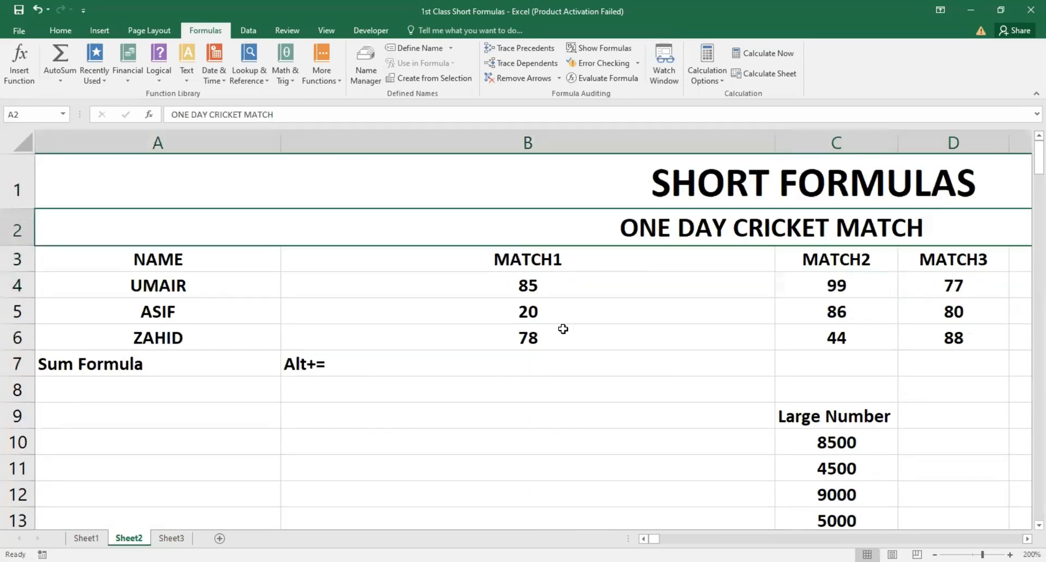
{"action": "key", "text": "Right"}
{"action": "key", "text": "Down"}
{"action": "key", "text": "Down"}
{"action": "key", "text": "Left"}
{"action": "key", "text": "Left"}
{"action": "key", "text": "Left"}
{"action": "key", "text": "Left"}
{"action": "key", "text": "Left"}
{"action": "key", "text": "Left"}
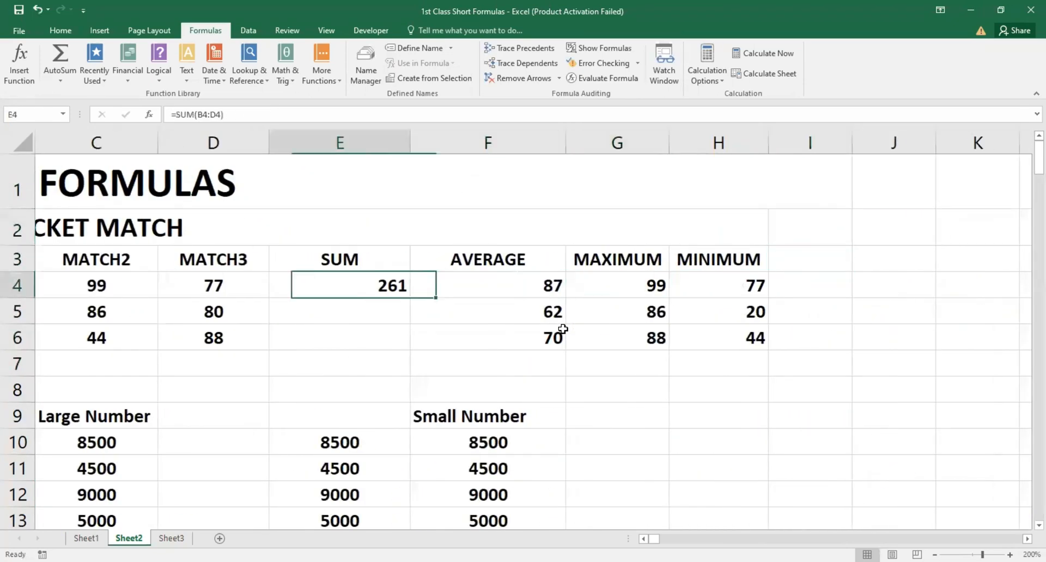
{"action": "key", "text": "Left"}
{"action": "key", "text": "Left"}
{"action": "key", "text": "Right"}
{"action": "key", "text": "Right"}
{"action": "key", "text": "Right"}
{"action": "key", "text": "Right"}
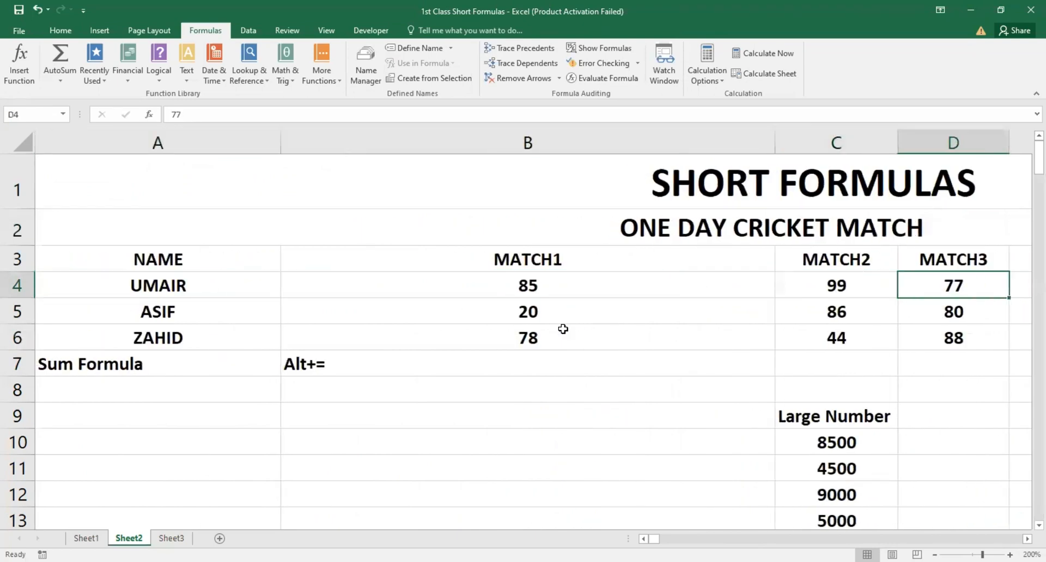
{"action": "key", "text": "Left"}
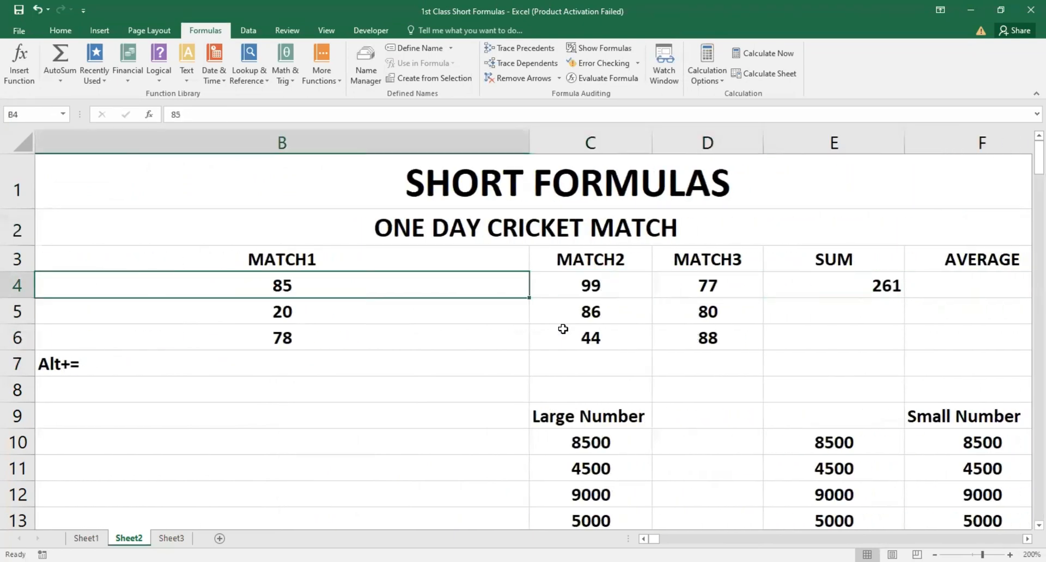
- Review the second and third players' match scores in rows 5 and 6
{"action": "key", "text": "Down"}
{"action": "key", "text": "Up"}
{"action": "key", "text": "Down"}
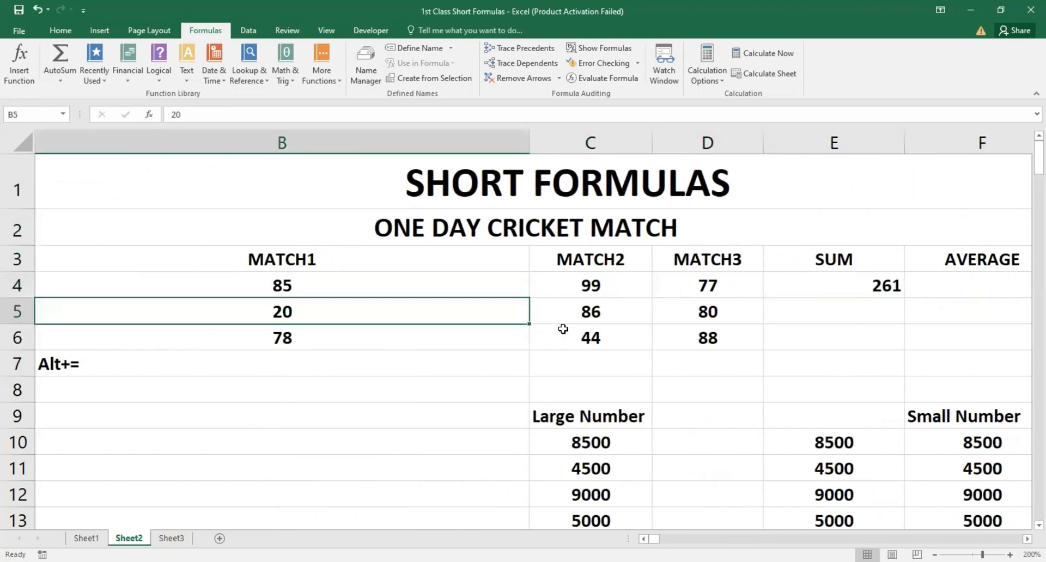
{"action": "key", "text": "Right"}
{"action": "key", "text": "Right"}
{"action": "key", "text": "Left"}
{"action": "key", "text": "Left"}
{"action": "key", "text": "Down"}
{"action": "key", "text": "Down"}
{"action": "key", "text": "Up"}
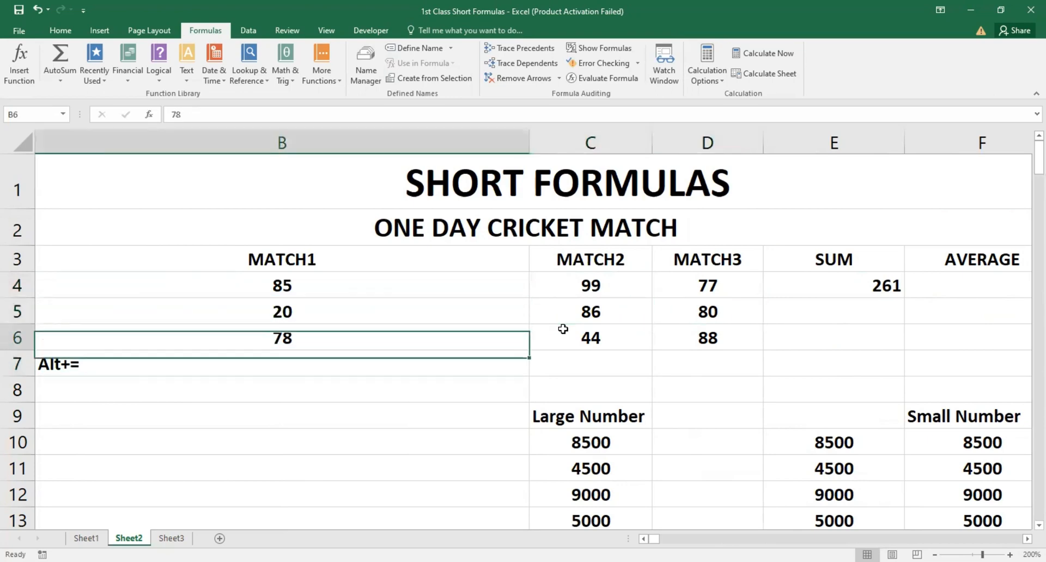
- Copy the first player's SUM formula from E4 into E5 and E6 for the other two players
{"action": "key", "text": "Up"}
{"action": "key", "text": "Right"}
{"action": "key", "text": "Right"}
{"action": "key", "text": "Right"}
{"action": "key", "text": "Up"}
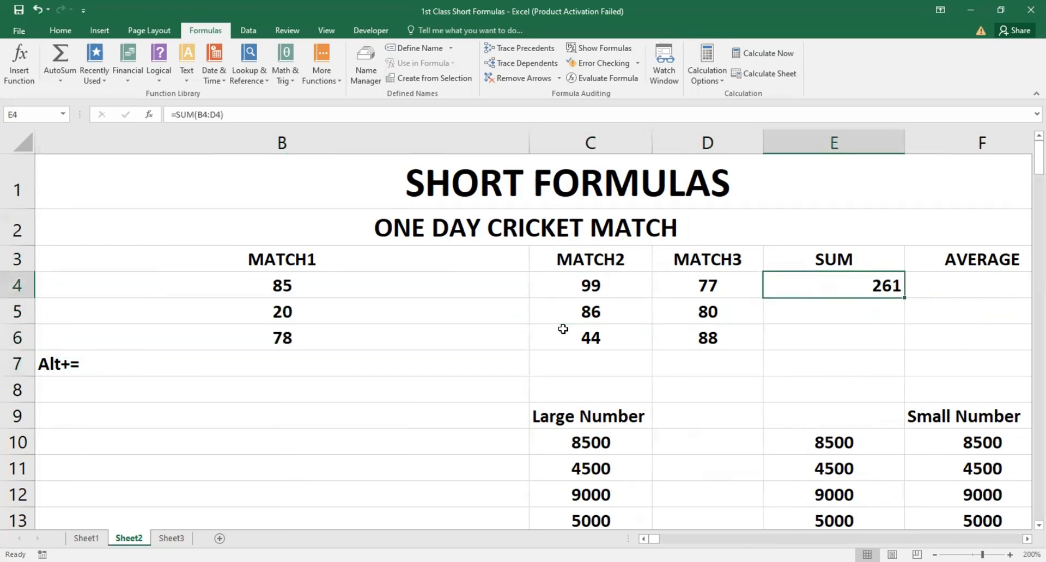
{"action": "key", "text": "ctrl+c"}
{"action": "key", "text": "Down"}
{"action": "key", "text": "ctrl+v"}
{"action": "key", "text": "Down"}
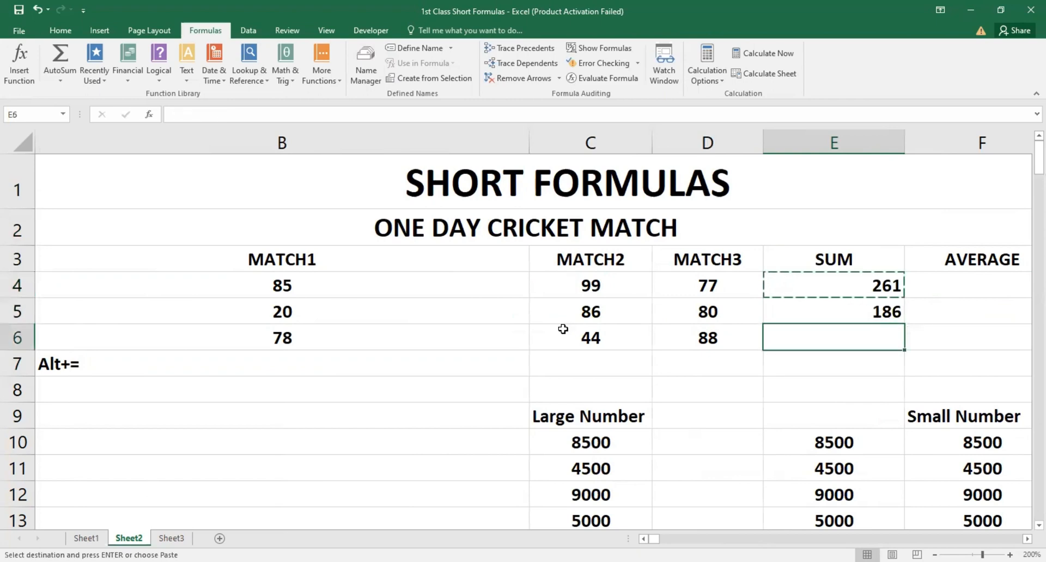
{"action": "key", "text": "ctrl+v"}
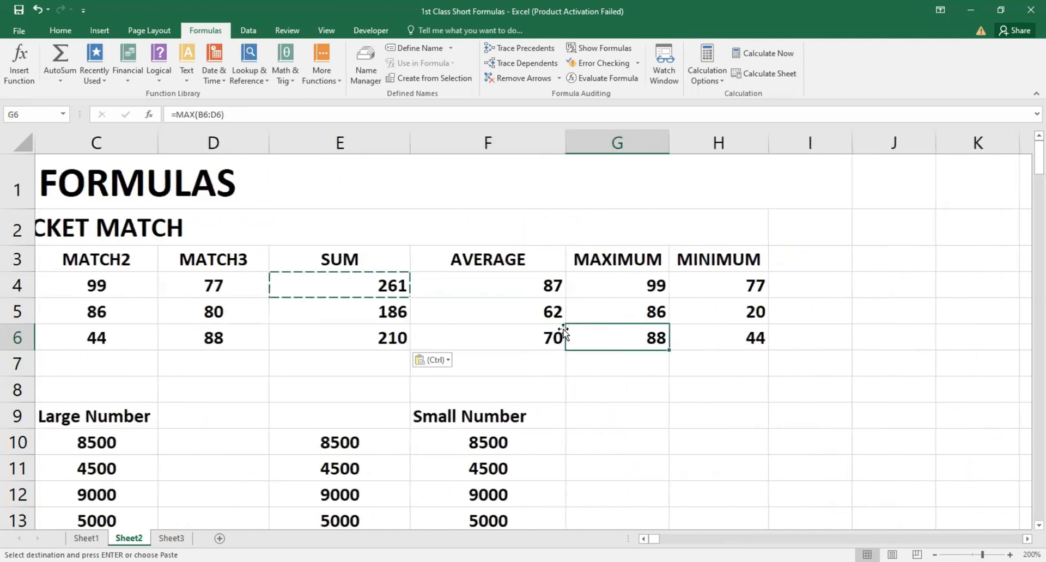
{"action": "left_click", "coordinate": [561, 334]}
{"action": "key", "text": "Escape"}
- Examine the first player's row from the match scores through the SUM, AVERAGE, MAXIMUM and MINIMUM cells
{"action": "key", "text": "Up"}
{"action": "key", "text": "Up"}
{"action": "key", "text": "Up"}
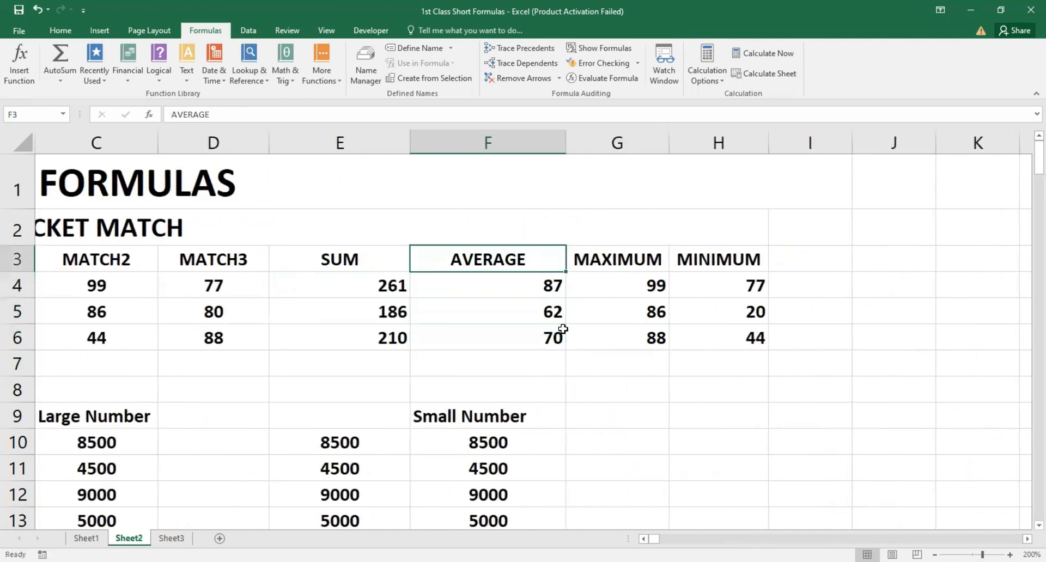
{"action": "key", "text": "Down"}
{"action": "key", "text": "Left"}
{"action": "key", "text": "Left"}
{"action": "key", "text": "Left"}
{"action": "key", "text": "Left"}
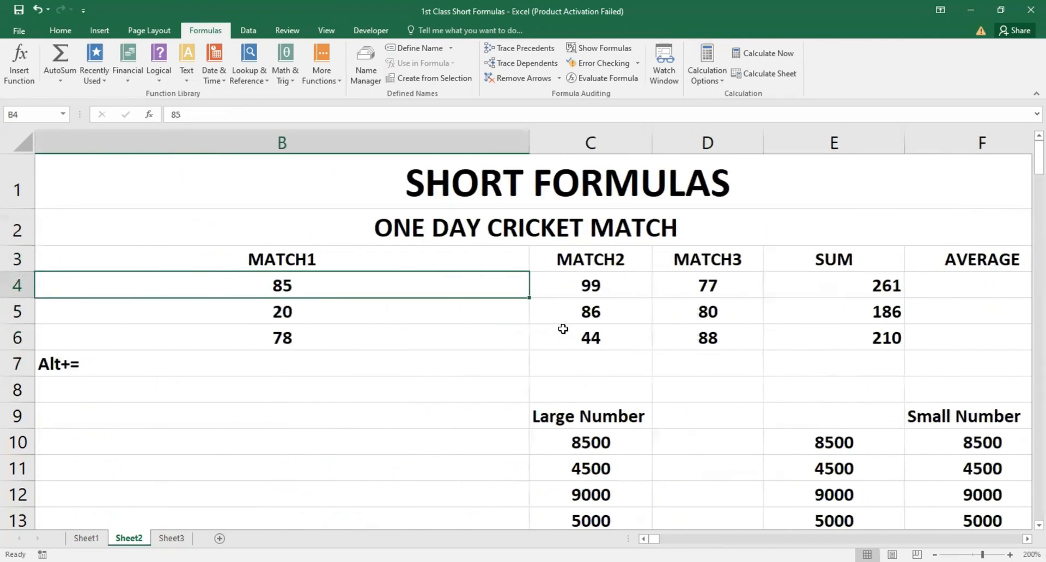
{"action": "key", "text": "Right"}
{"action": "key", "text": "Left"}
{"action": "key", "text": "Right"}
{"action": "key", "text": "Right"}
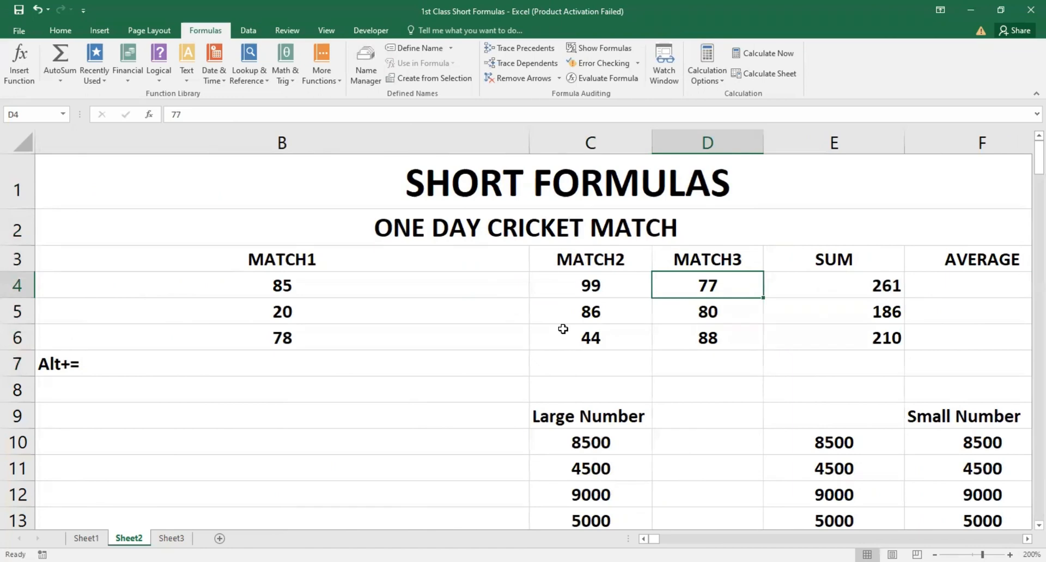
{"action": "key", "text": "Right"}
{"action": "key", "text": "Right"}
{"action": "key", "text": "Right"}
{"action": "key", "text": "Right"}
{"action": "key", "text": "Right"}
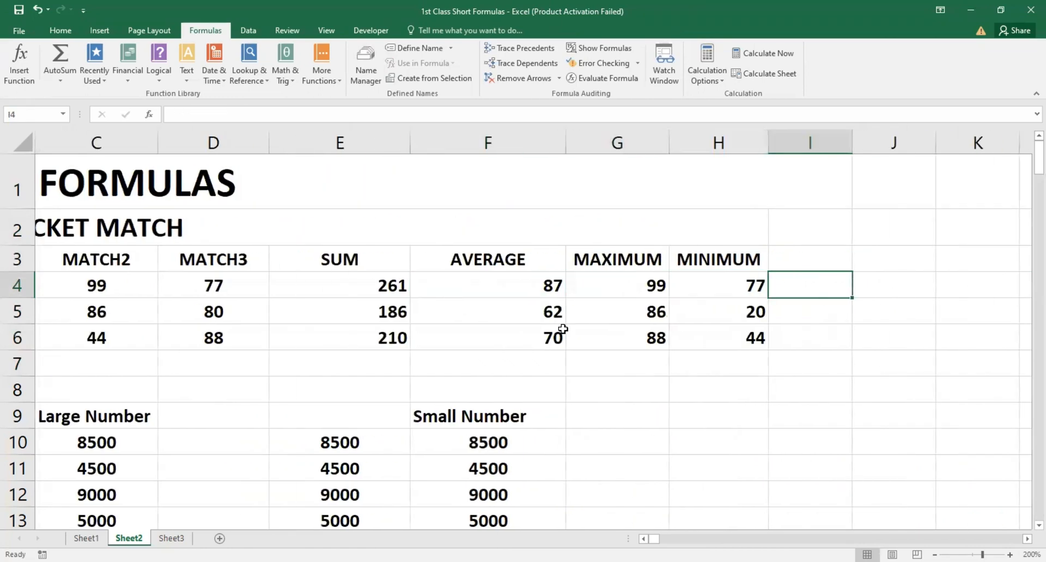
{"action": "key", "text": "Left"}
{"action": "key", "text": "Left"}
{"action": "key", "text": "Left"}
{"action": "key", "text": "Left"}
{"action": "key", "text": "Left"}
{"action": "key", "text": "Left"}
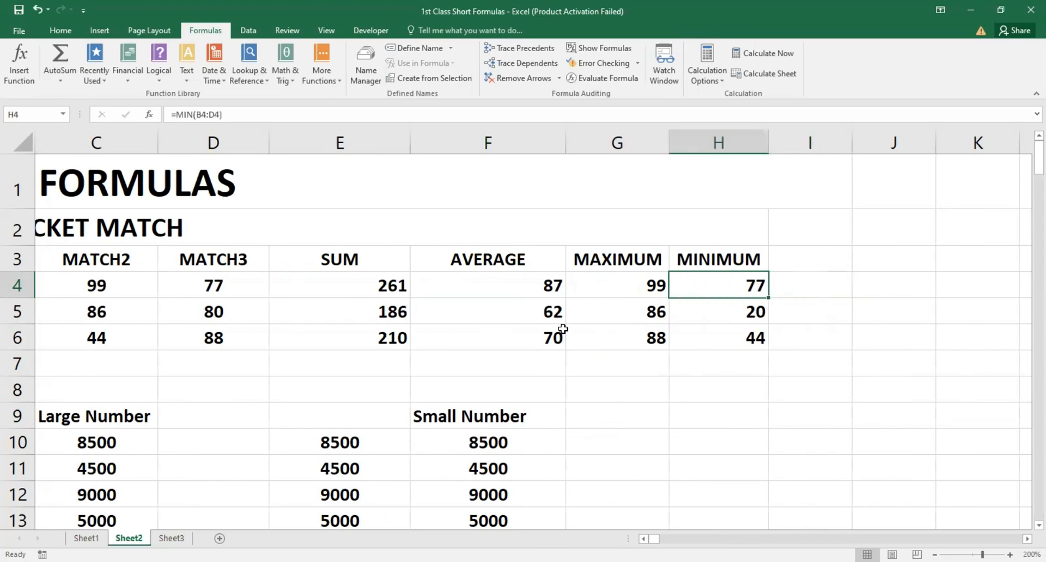
{"action": "key", "text": "Left"}
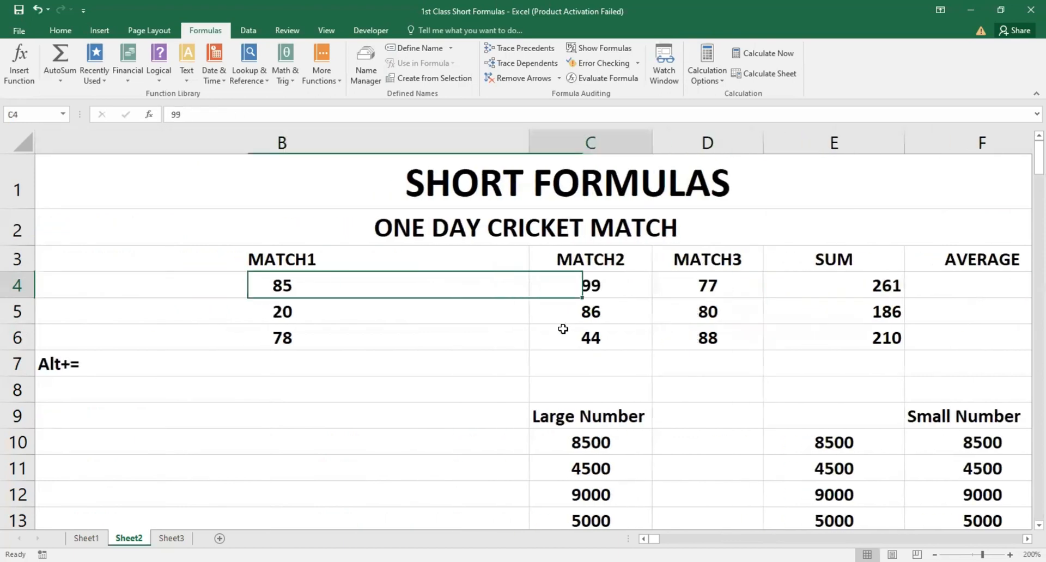
- Replace the first player's average formula in F4 with =E4/3
{"action": "key", "text": "Right"}
{"action": "key", "text": "Right"}
{"action": "key", "text": "Right"}
{"action": "key", "text": "Right"}
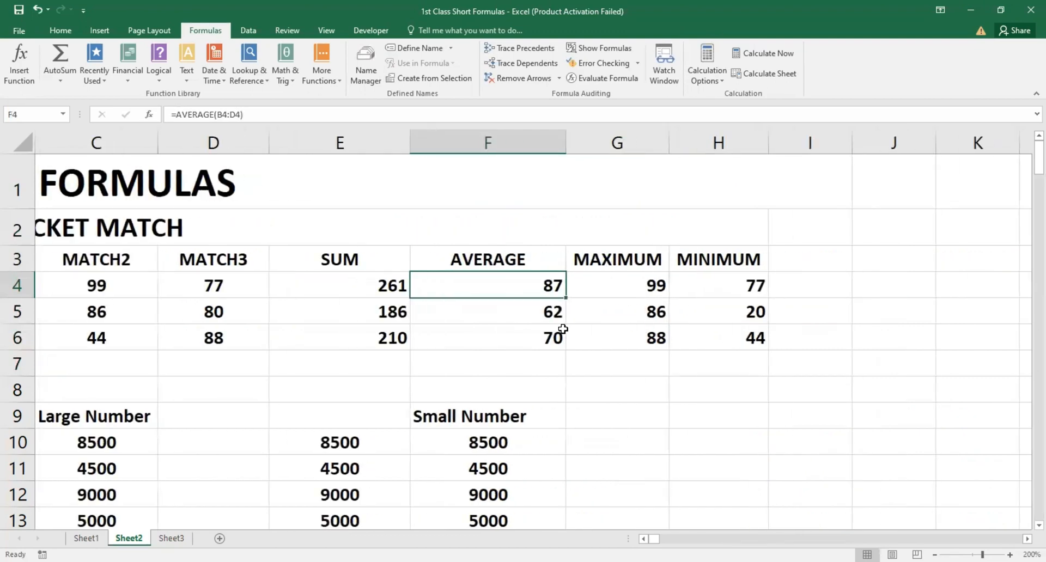
{"action": "type", "text": "="}
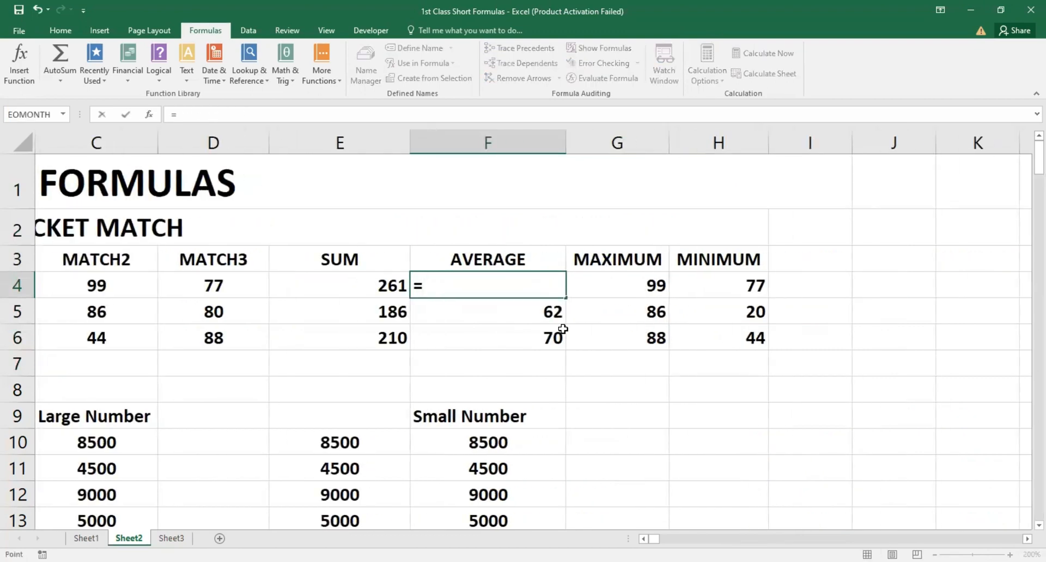
{"action": "key", "text": "Left"}
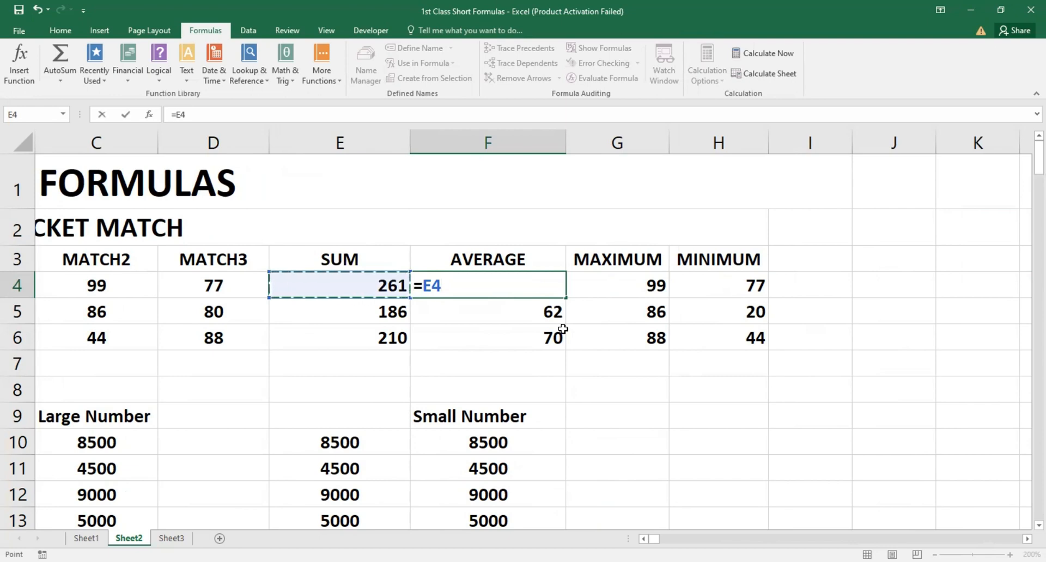
{"action": "type", "text": "/"}
{"action": "key", "text": "Left"}
{"action": "key", "text": "Left"}
{"action": "key", "text": "Left"}
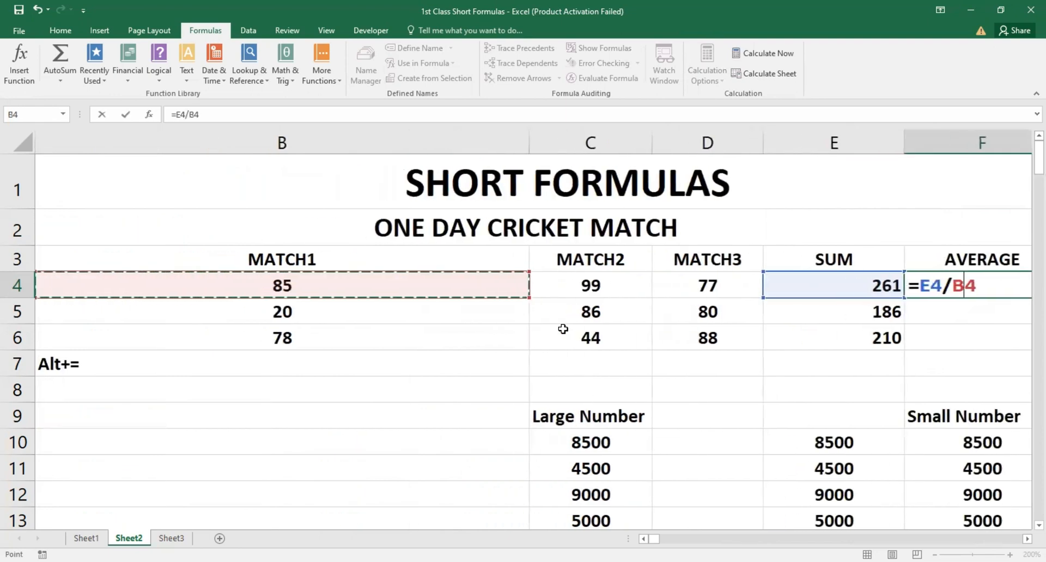
{"action": "key", "text": "Right"}
{"action": "key", "text": "Right"}
{"action": "key", "text": "Right"}
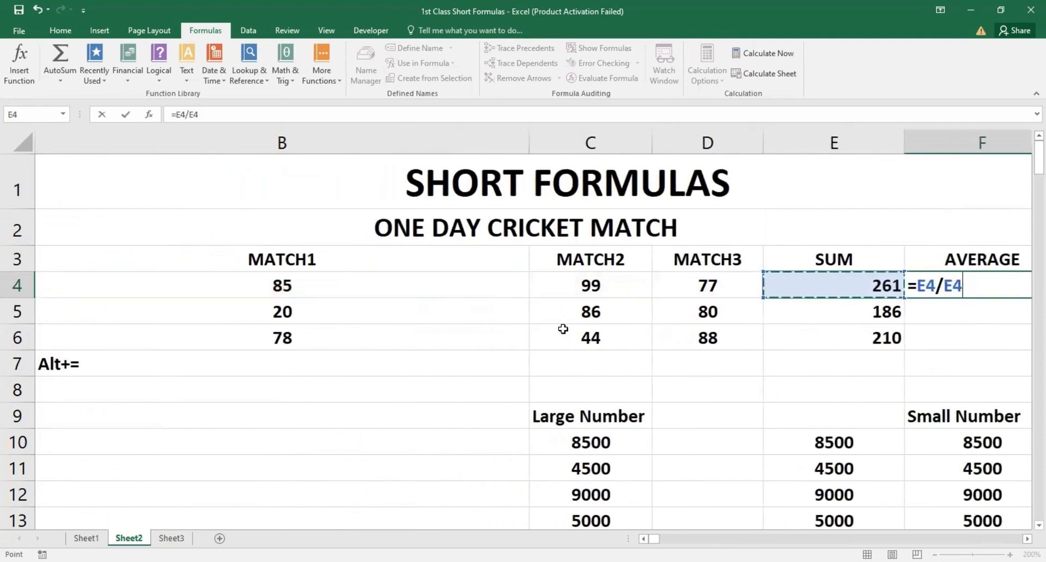
{"action": "key", "text": "BackSpace"}
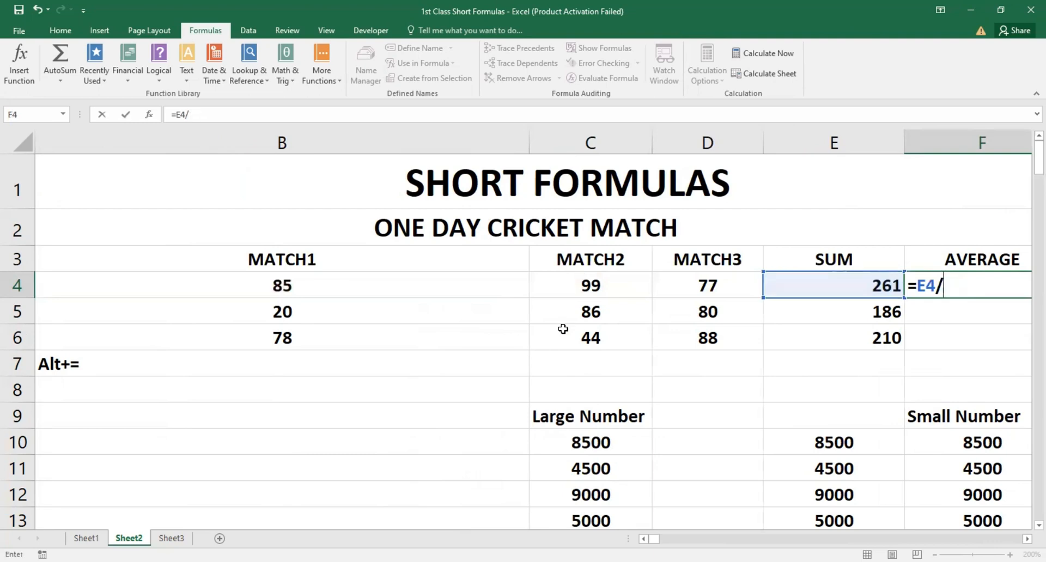
{"action": "type", "text": "3"}
{"action": "key", "text": "Return"}
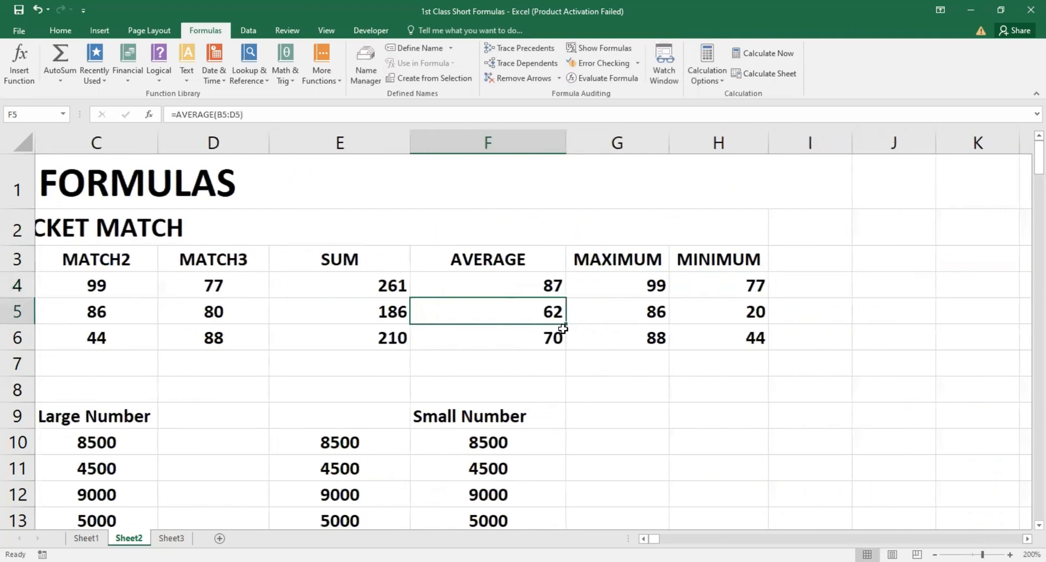
- Examine the division formula in F4 and compare it with the AVERAGE formulas for the other players below it
{"action": "key", "text": "Up"}
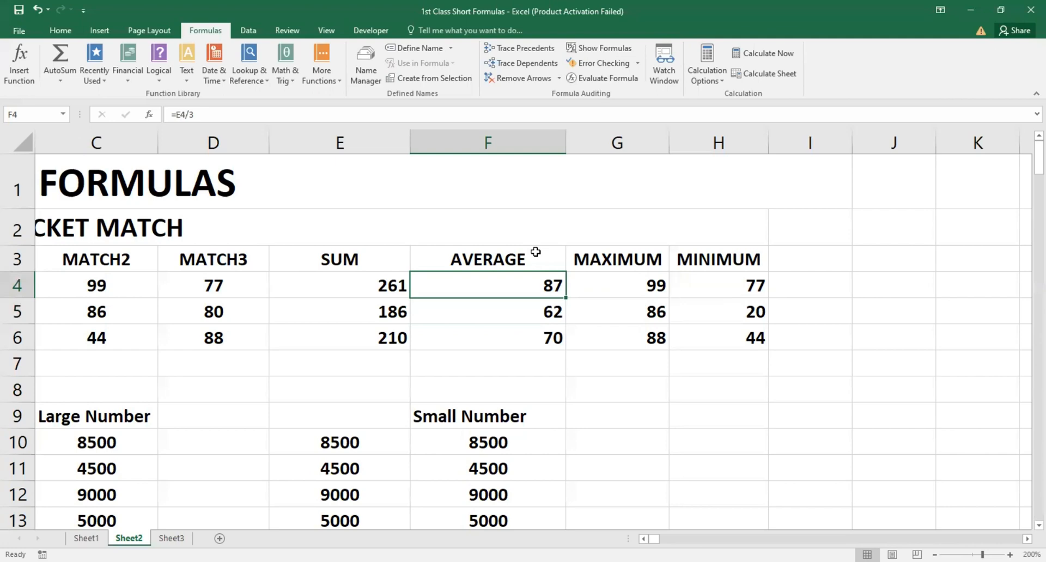
{"action": "key", "text": "F2"}
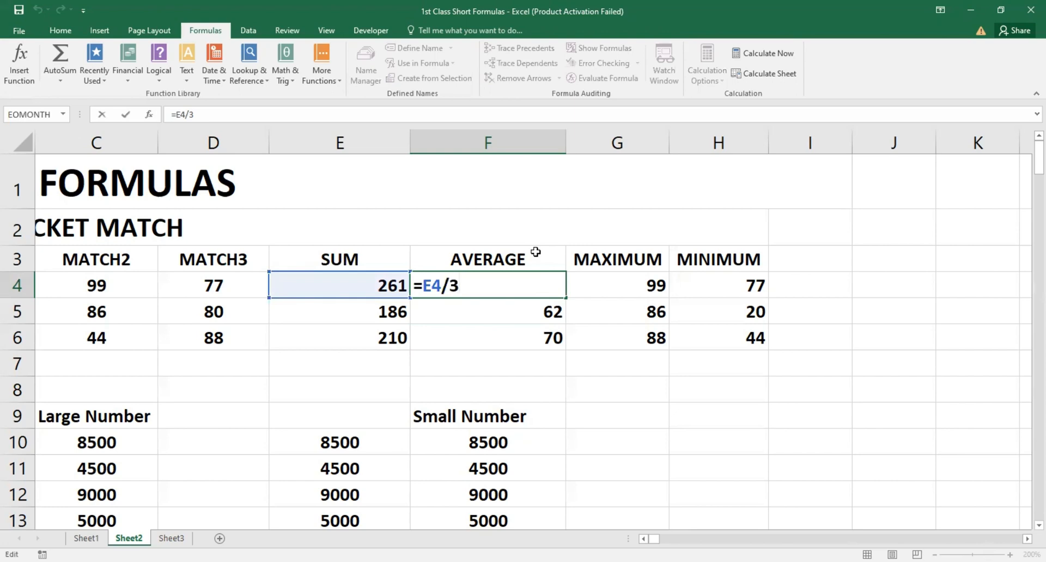
{"action": "key", "text": "Return"}
{"action": "key", "text": "Down"}
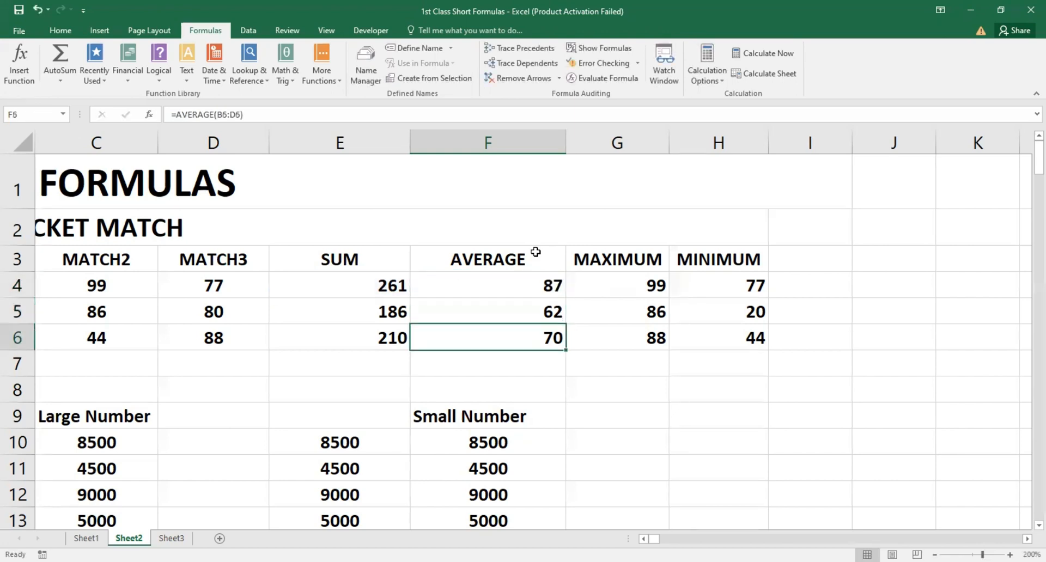
{"action": "key", "text": "Down"}
{"action": "key", "text": "Left"}
{"action": "key", "text": "Left"}
{"action": "key", "text": "Up"}
{"action": "key", "text": "Up"}
{"action": "key", "text": "Up"}
{"action": "key", "text": "Right"}
{"action": "key", "text": "Right"}
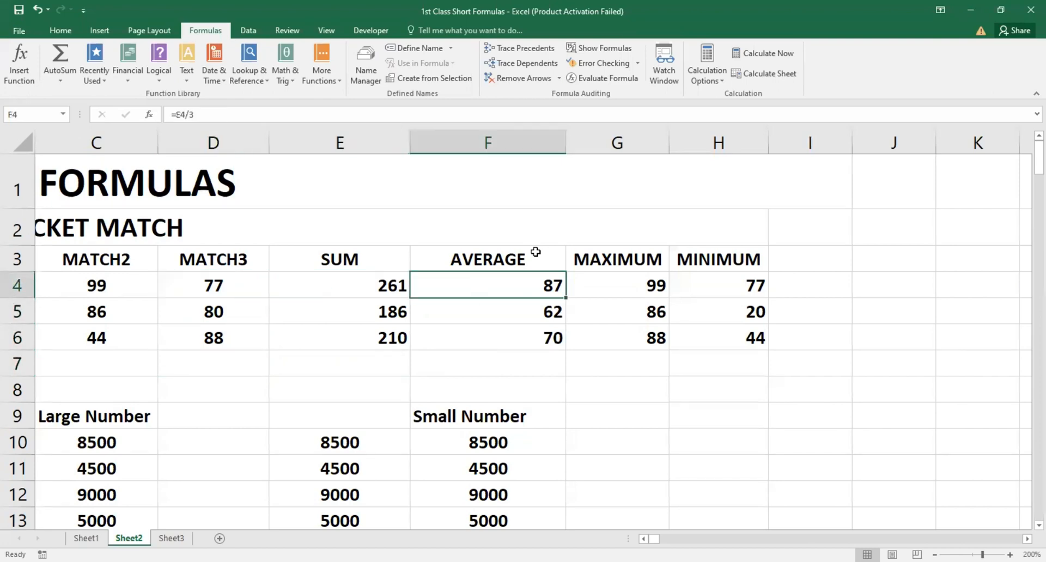
{"action": "key", "text": "F2"}
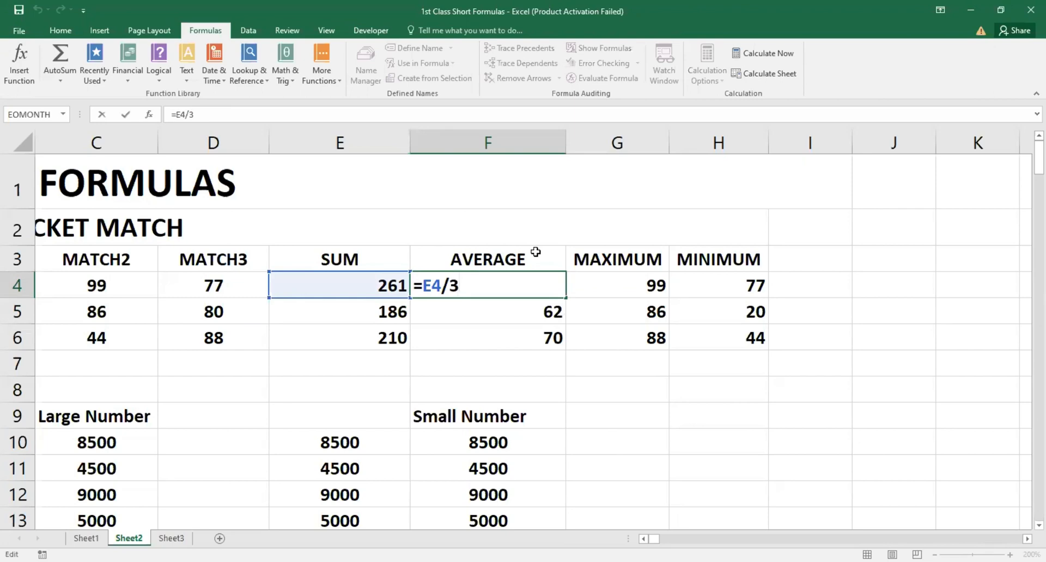
{"action": "key", "text": "Return"}
{"action": "key", "text": "Up"}
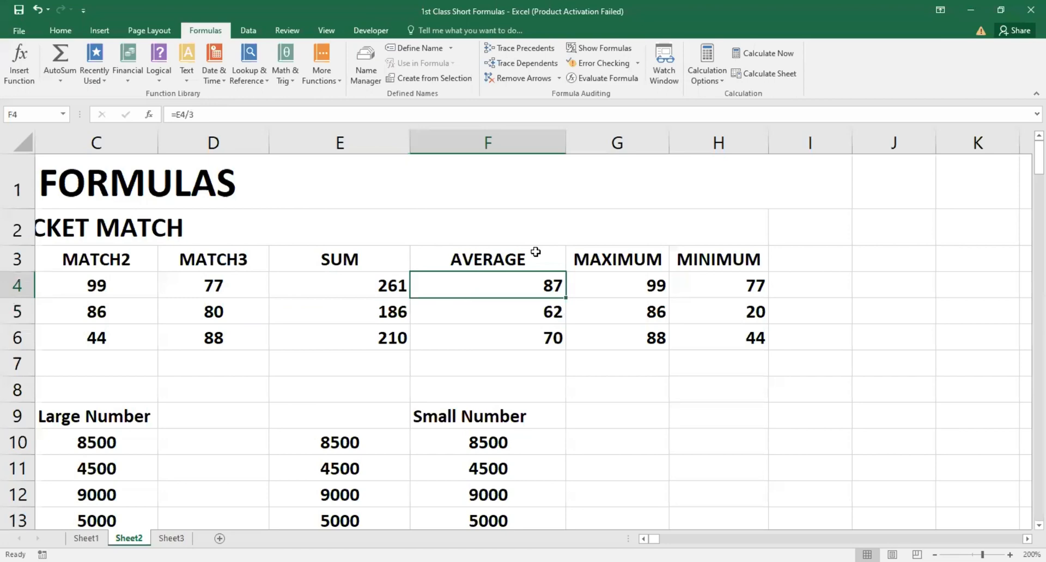
- Replace the first player's division formula in F4 with =AVERAGE(B4:D4), taking the range from the three match scores
{"action": "key", "text": "Right"}
{"action": "key", "text": "Left"}
{"action": "type", "text": "="}
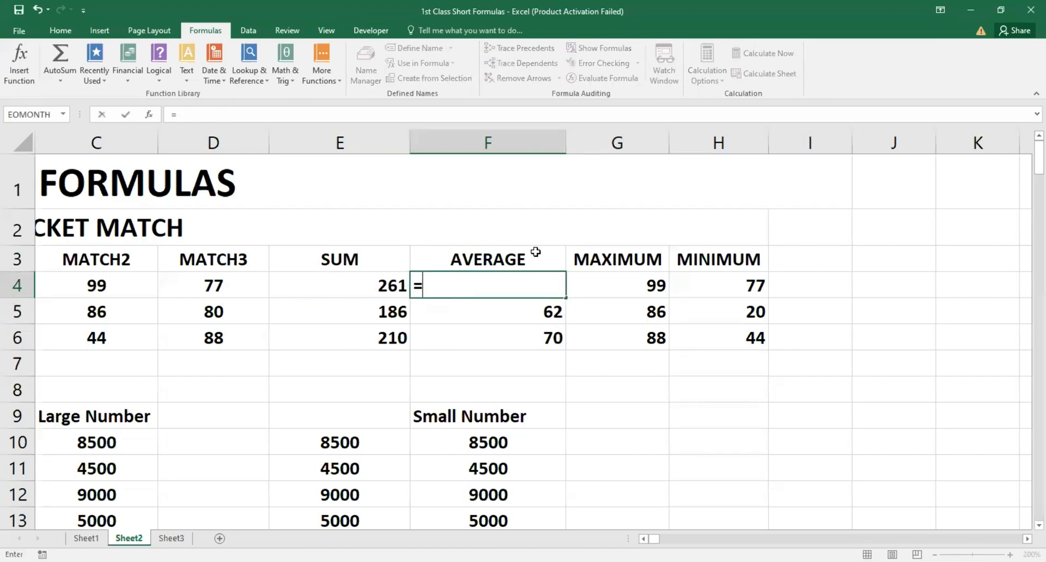
{"action": "type", "text": "AVERAGE"}
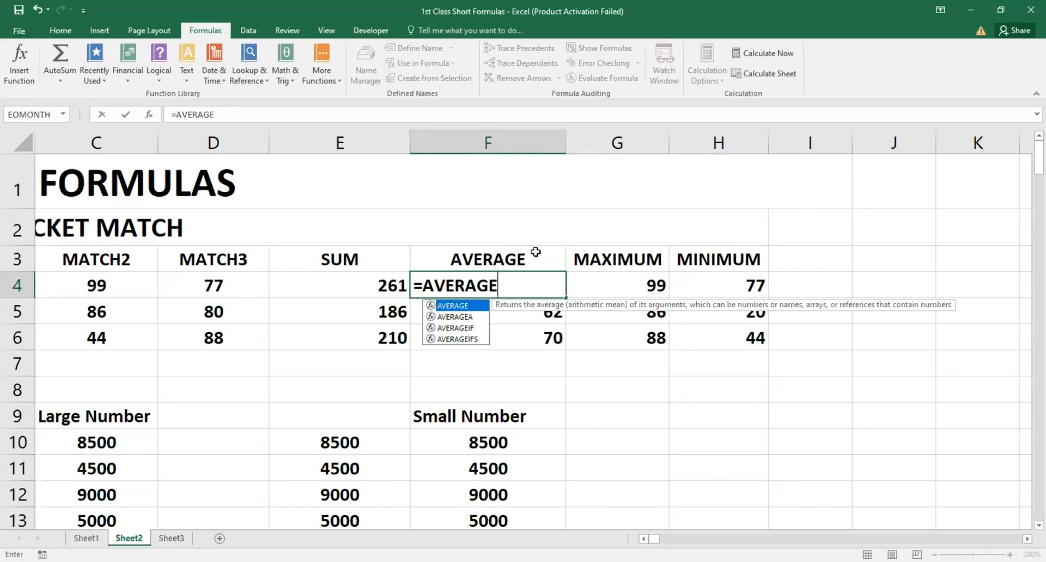
{"action": "double_click", "coordinate": [457, 306]}
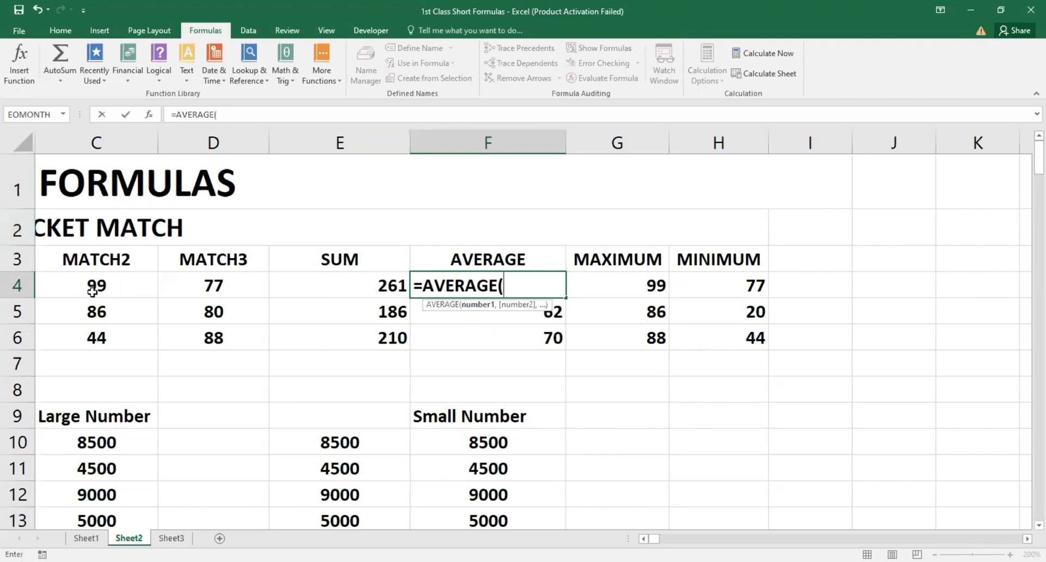
{"action": "scroll", "coordinate": [492, 222], "scroll_direction": "left", "scroll_amount": 2}
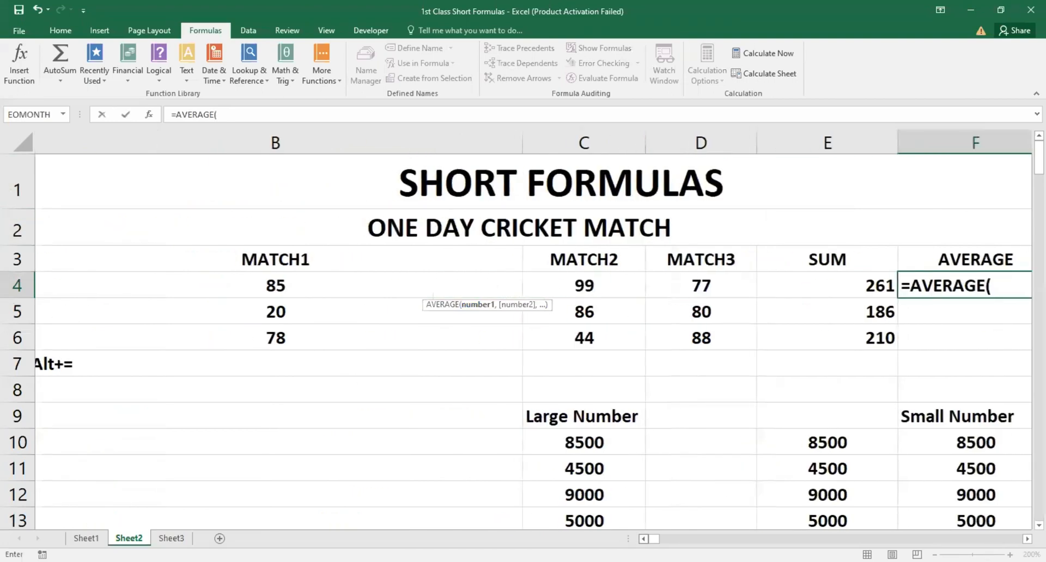
{"action": "left_click", "coordinate": [665, 289]}
{"action": "left_click_drag", "start_coordinate": [664, 288], "coordinate": [945, 288]}
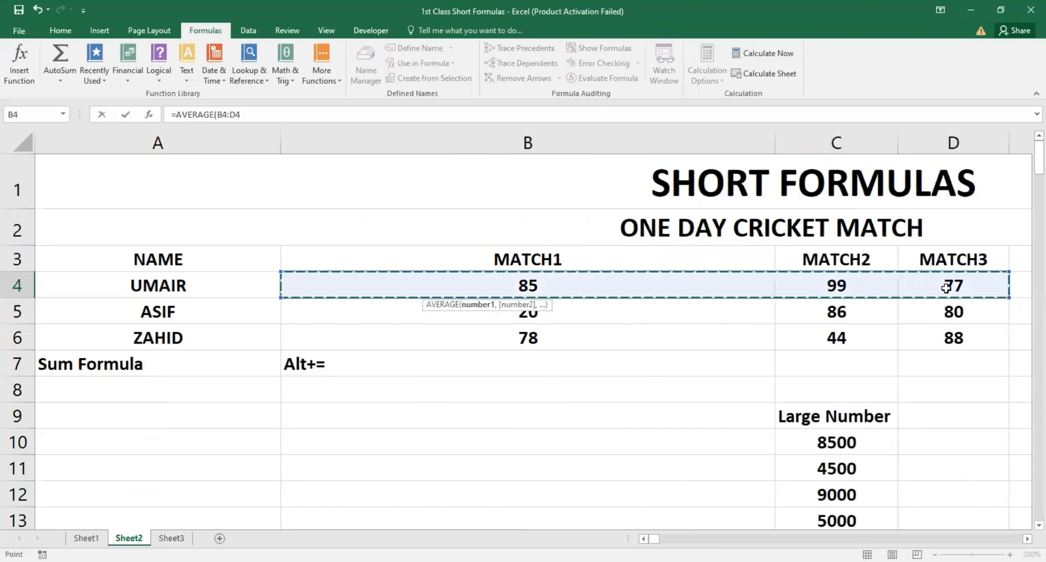
{"action": "key", "text": "Return"}
{"action": "key", "text": "Up"}
{"action": "key", "text": "Left"}
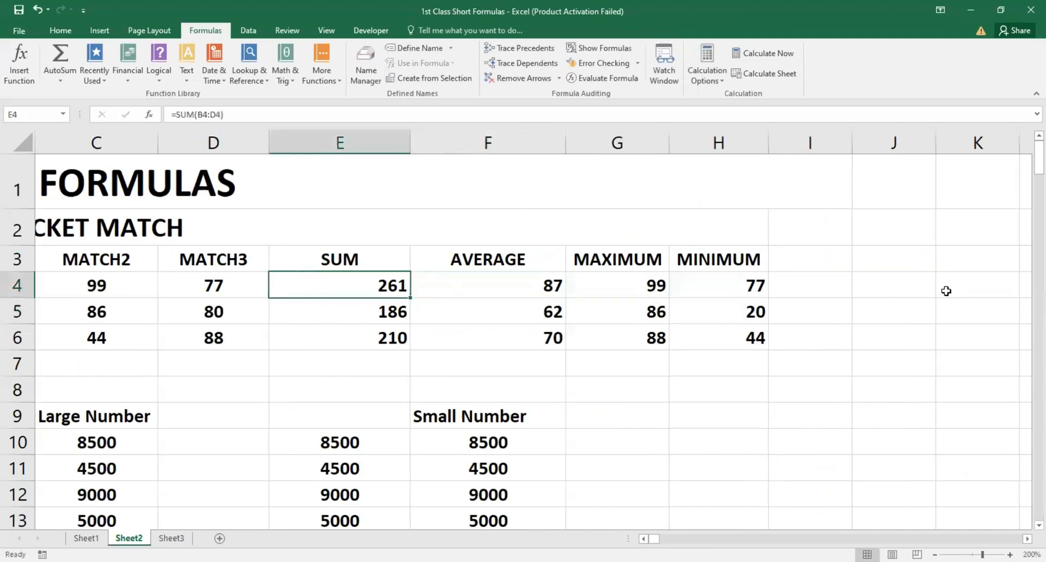
- Review the first player's AVERAGE formula in F4 and copy it to F5 and F6 for the other two players
{"action": "key", "text": "Right"}
{"action": "key", "text": "F2"}
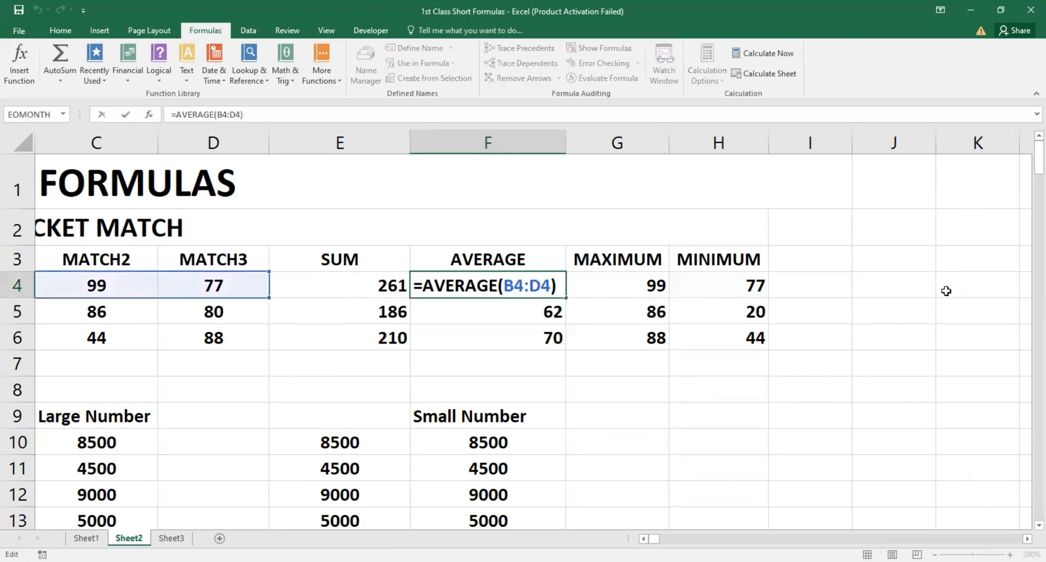
{"action": "key", "text": "Return"}
{"action": "key", "text": "Up"}
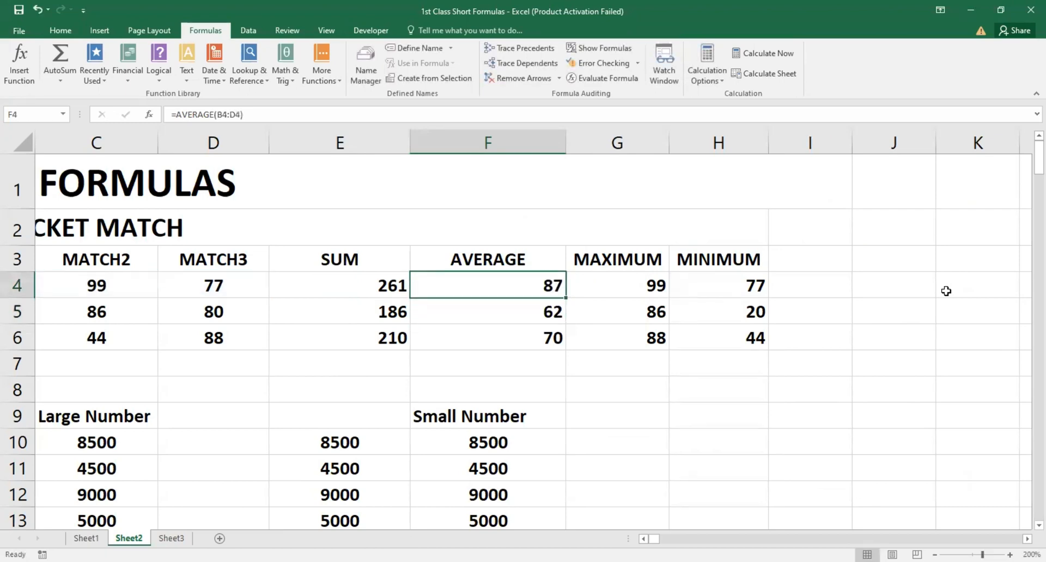
{"action": "key", "text": "ctrl+c"}
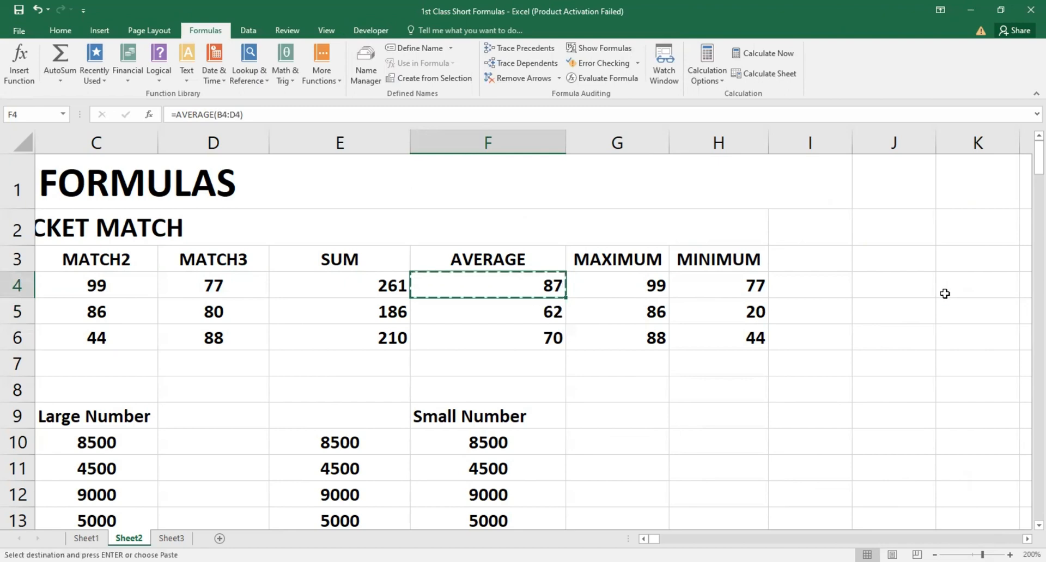
{"action": "key", "text": "shift+Down"}
{"action": "key", "text": "shift+Down"}
{"action": "key", "text": "ctrl+v"}
{"action": "key", "text": "ctrl+v"}
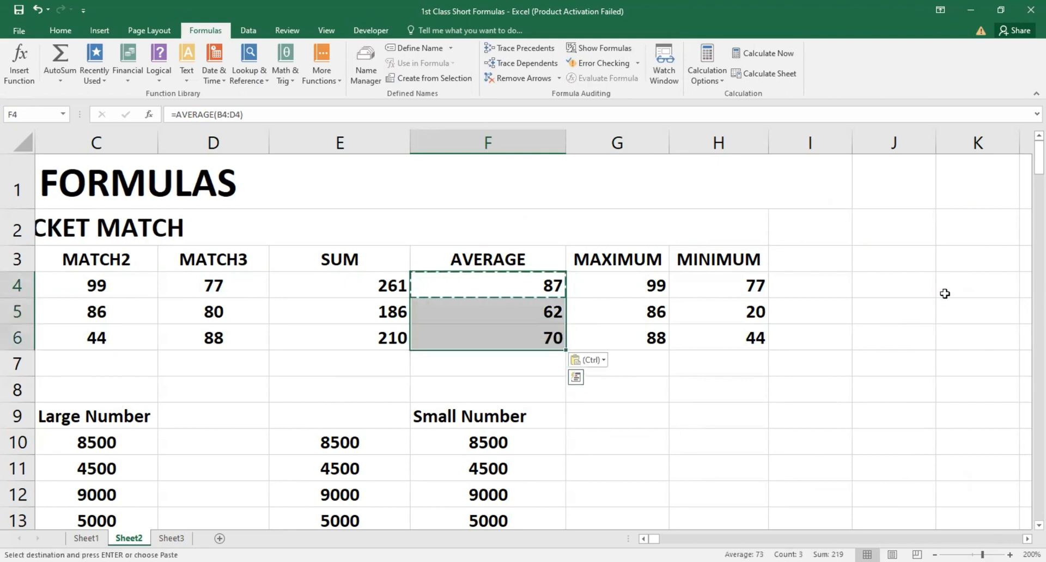
- Check the cell ranges used by the copied AVERAGE formulas in F5 and F6
{"action": "key", "text": "Down"}
{"action": "key", "text": "F2"}
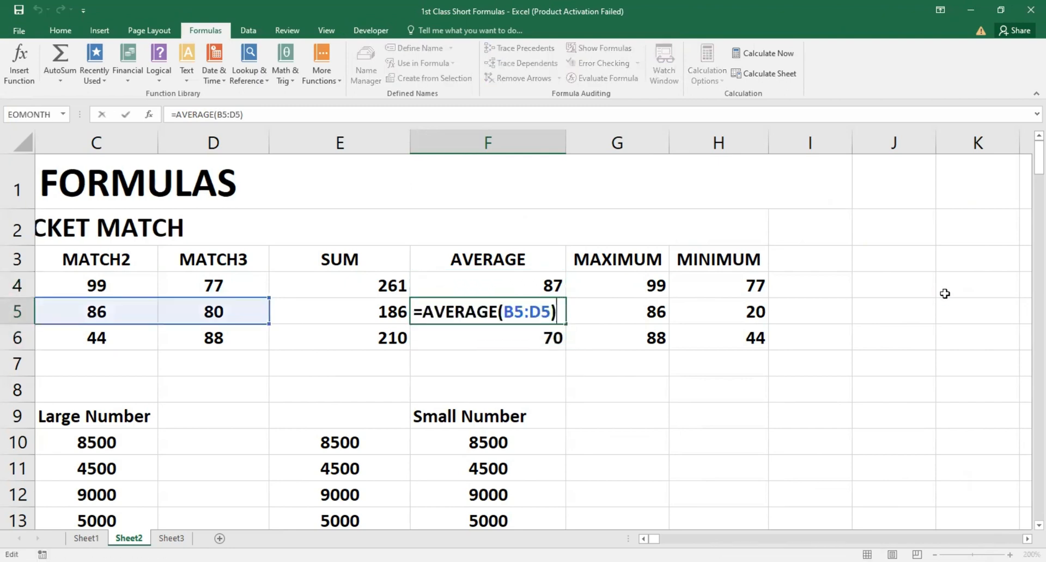
{"action": "key", "text": "Return"}
{"action": "key", "text": "F2"}
{"action": "key", "text": "Return"}
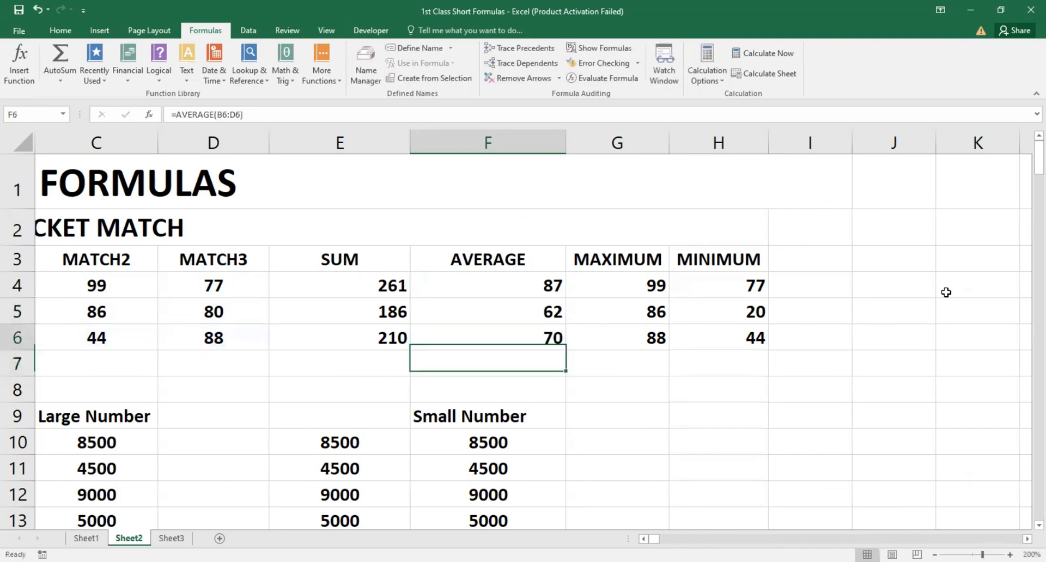
{"action": "key", "text": "Up"}
{"action": "key", "text": "Up"}
{"action": "key", "text": "Up"}
{"action": "key", "text": "Down"}
- Compare the cell ranges used by the first player's AVERAGE formula in F4 and SUM formula in E4
{"action": "key", "text": "Left"}
{"action": "key", "text": "Left"}
{"action": "key", "text": "Left"}
{"action": "key", "text": "Up"}
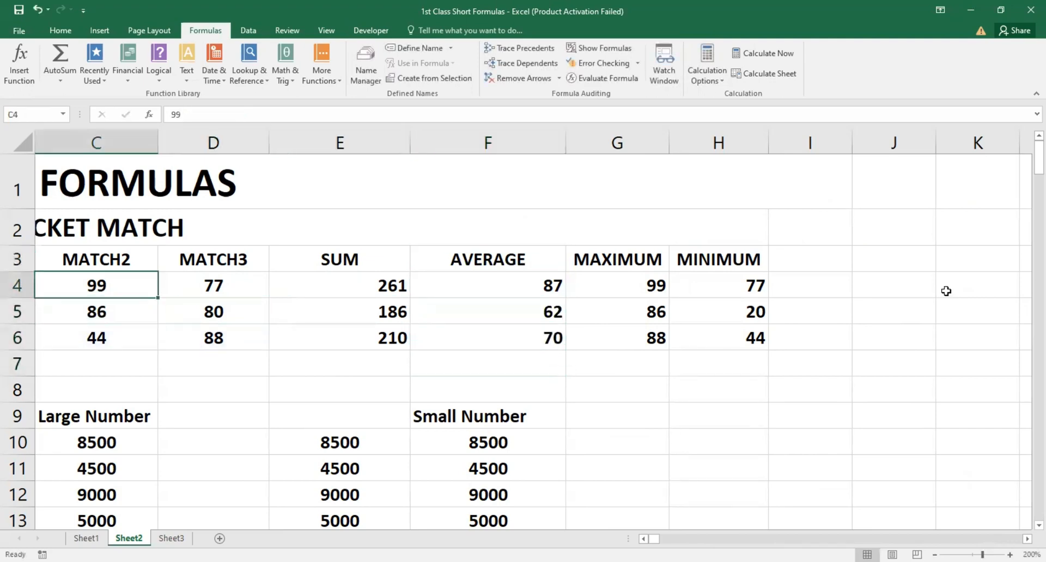
{"action": "key", "text": "Right"}
{"action": "key", "text": "Right"}
{"action": "key", "text": "Right"}
{"action": "key", "text": "F2"}
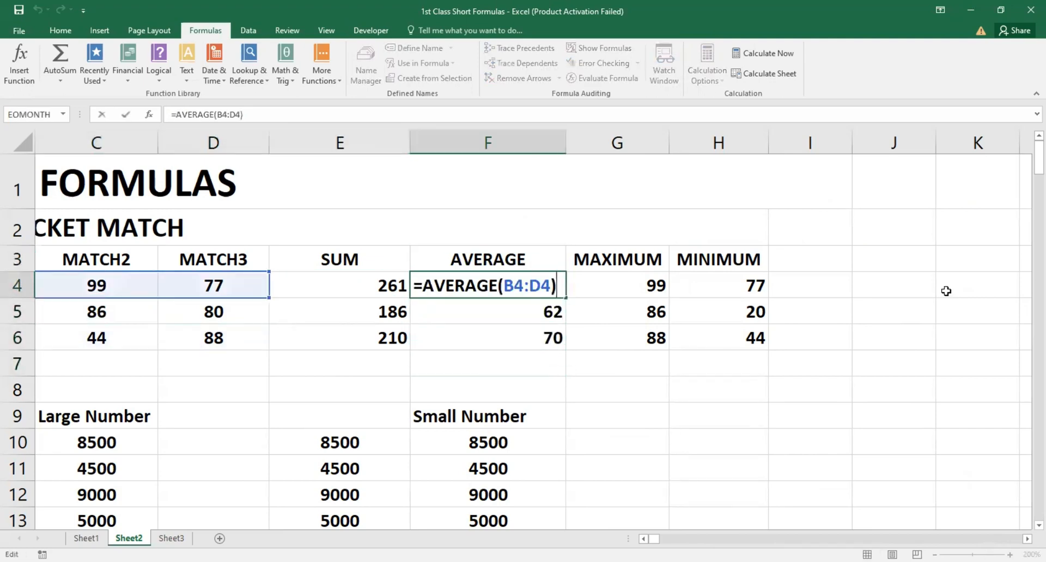
{"action": "key", "text": "Return"}
{"action": "key", "text": "Left"}
{"action": "key", "text": "Up"}
{"action": "key", "text": "Left"}
{"action": "key", "text": "Right"}
{"action": "key", "text": "F2"}
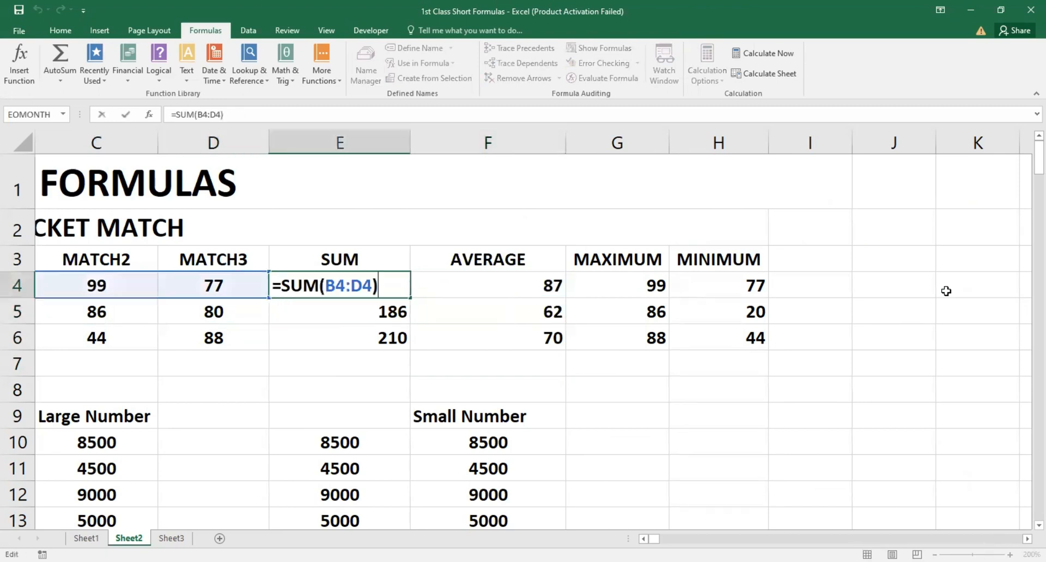
{"action": "key", "text": "Return"}
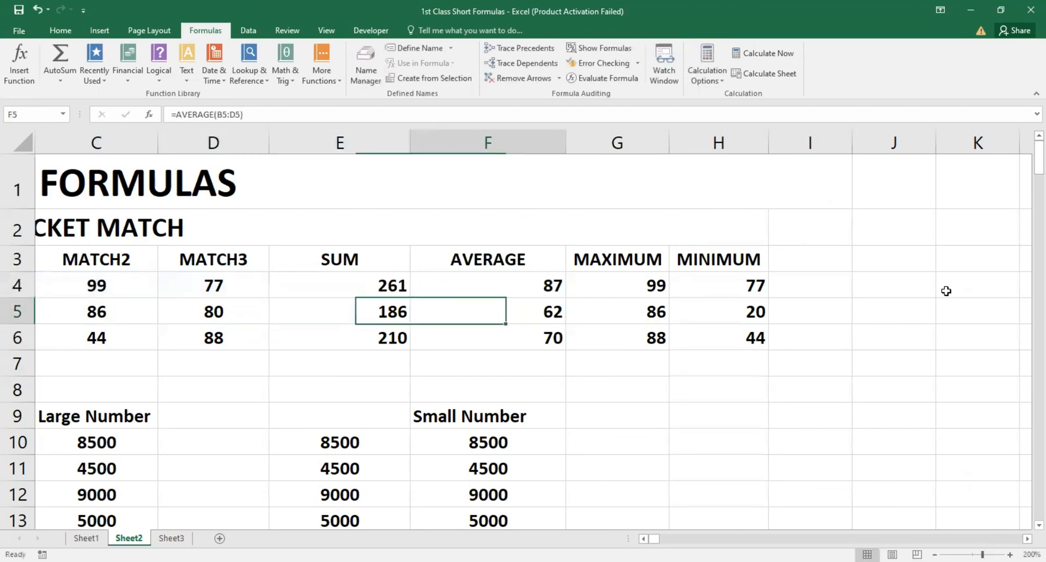
- Examine the first player's three match scores in B4:D4 to compare them with the MAXIMUM cell G4
{"action": "key", "text": "Left"}
{"action": "key", "text": "Left"}
{"action": "key", "text": "Left"}
{"action": "key", "text": "Left"}
{"action": "key", "text": "Up"}
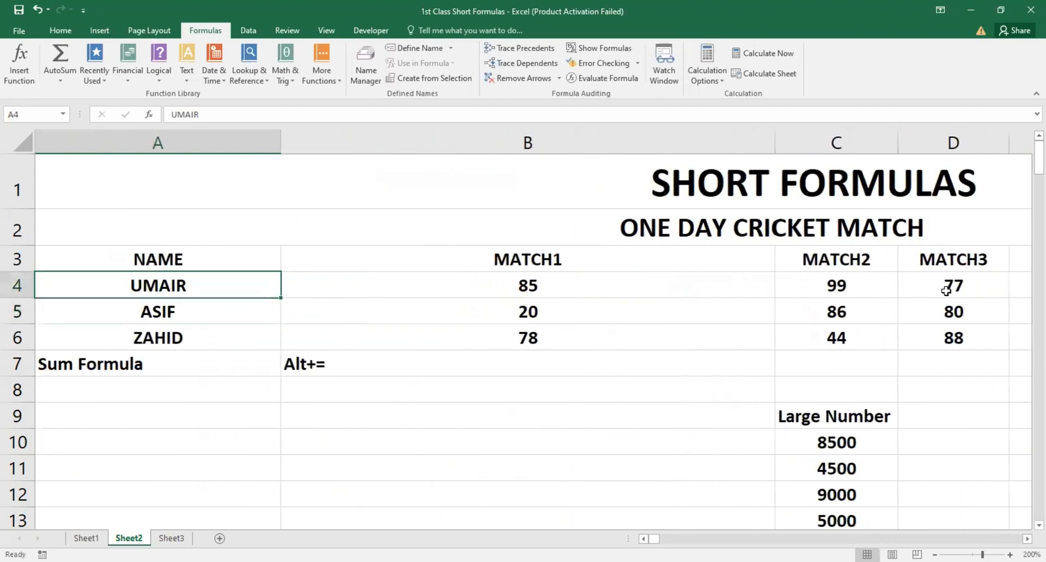
{"action": "key", "text": "Right"}
{"action": "key", "text": "Right"}
{"action": "key", "text": "Left"}
{"action": "key", "text": "Right"}
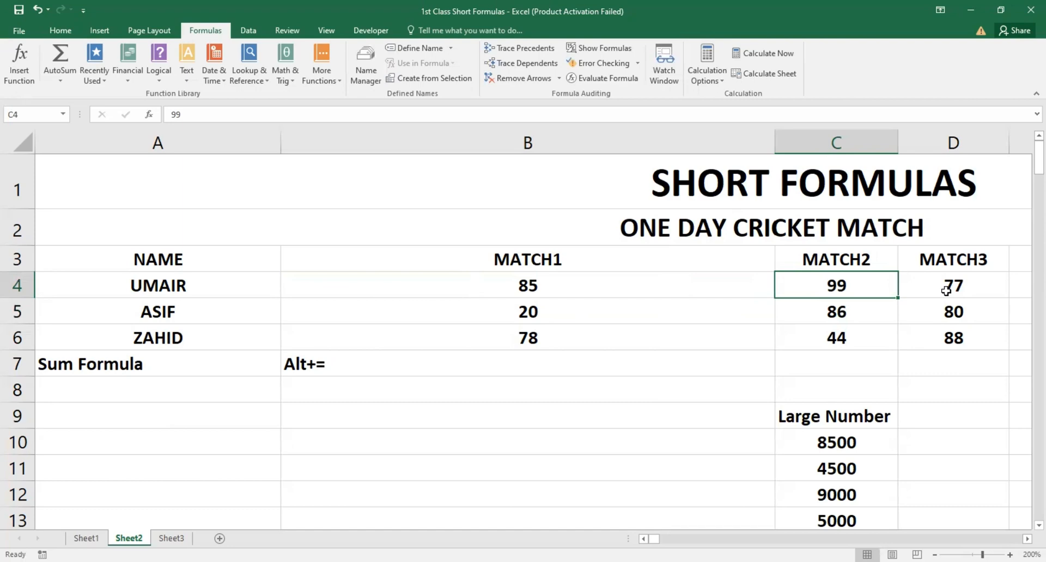
{"action": "key", "text": "Right"}
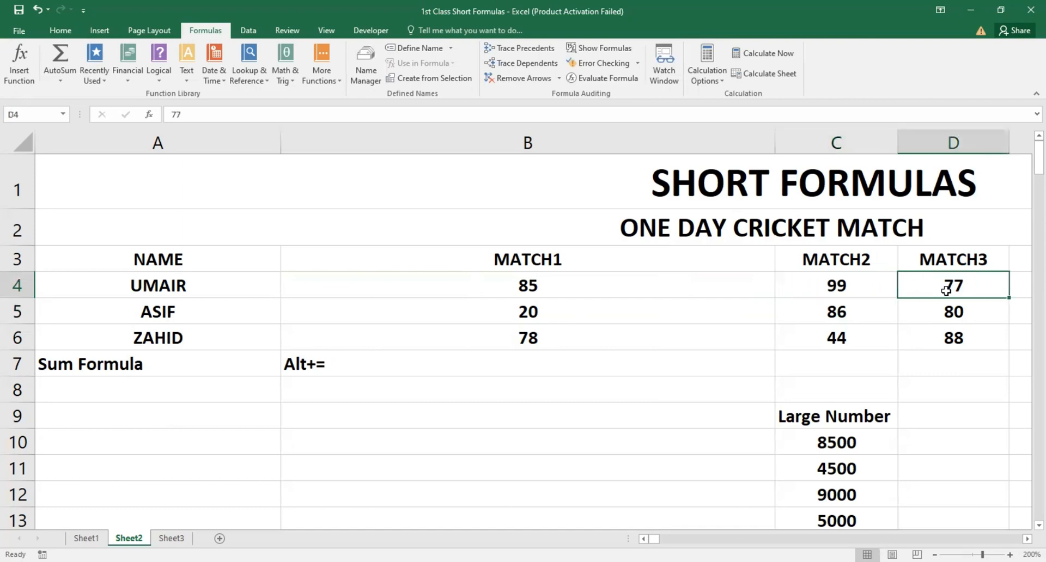
{"action": "key", "text": "Left"}
{"action": "key", "text": "Left"}
{"action": "key", "text": "Left"}
{"action": "key", "text": "Right"}
{"action": "key", "text": "Right"}
{"action": "key", "text": "Right"}
{"action": "key", "text": "Right"}
{"action": "key", "text": "Right"}
{"action": "key", "text": "Right"}
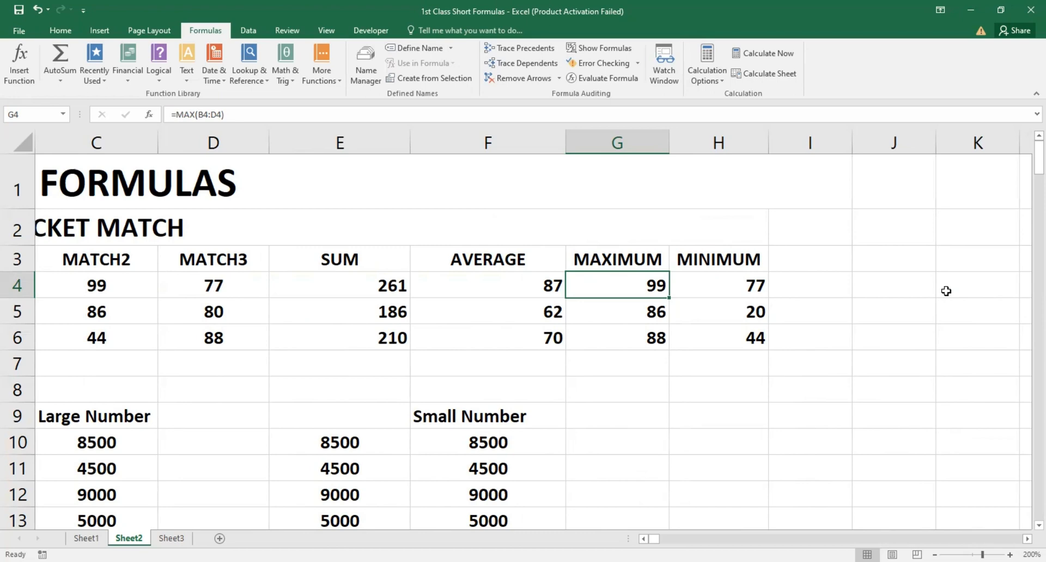
- Re-enter the first player's maximum score formula in G4 as =MAX(B4:D4)
{"action": "type", "text": "=M"}
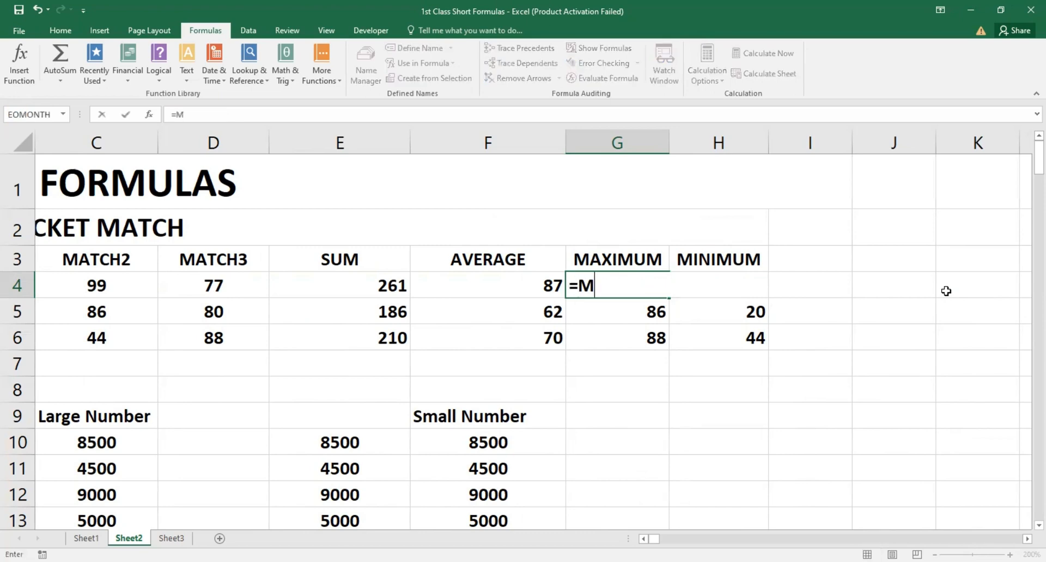
{"action": "type", "text": "AX"}
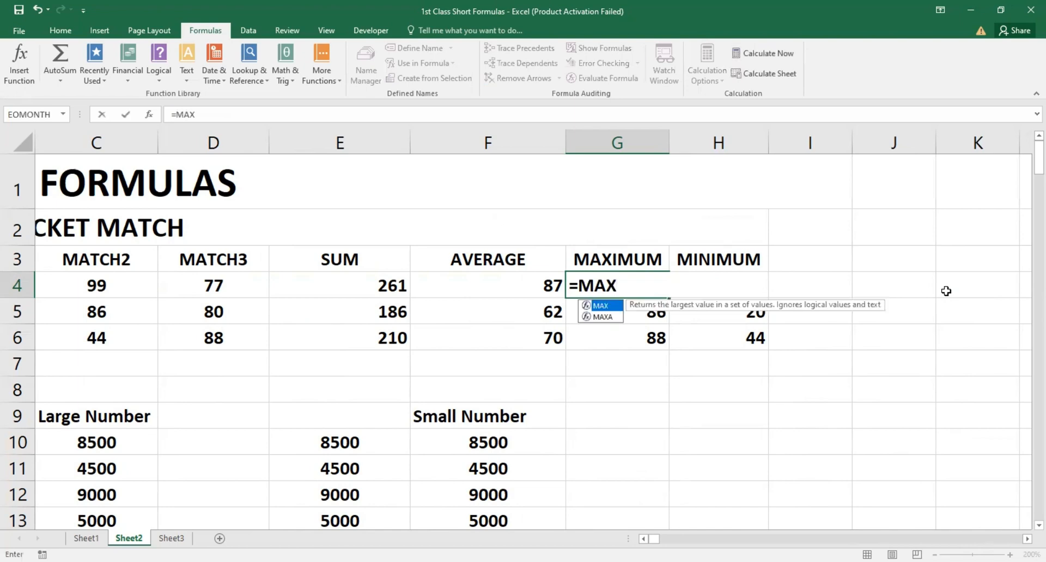
{"action": "double_click", "coordinate": [601, 307]}
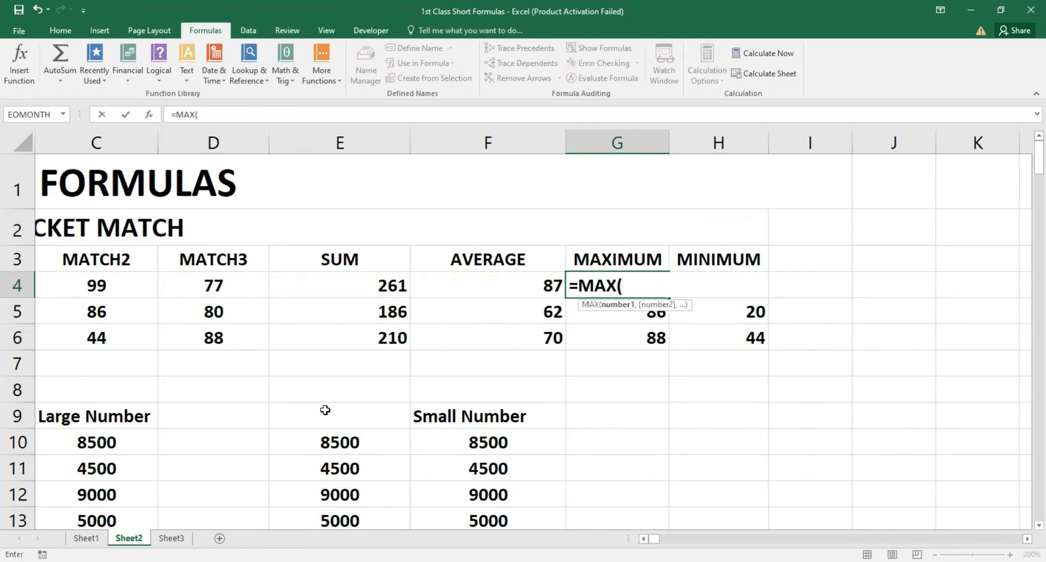
{"action": "scroll", "coordinate": [516, 327], "scroll_direction": "left", "scroll_amount": 3}
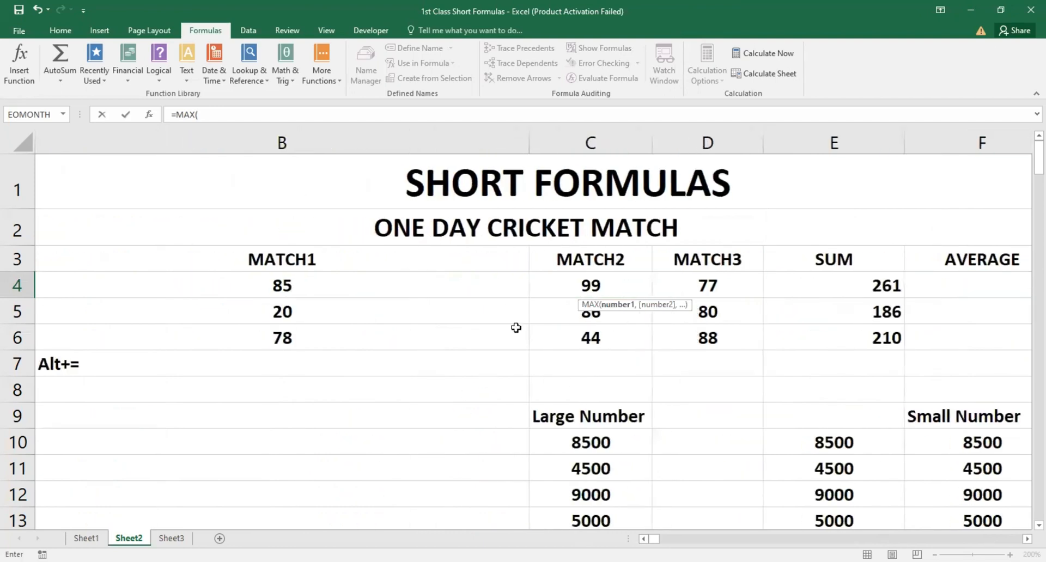
{"action": "left_click_drag", "start_coordinate": [308, 280], "coordinate": [686, 278]}
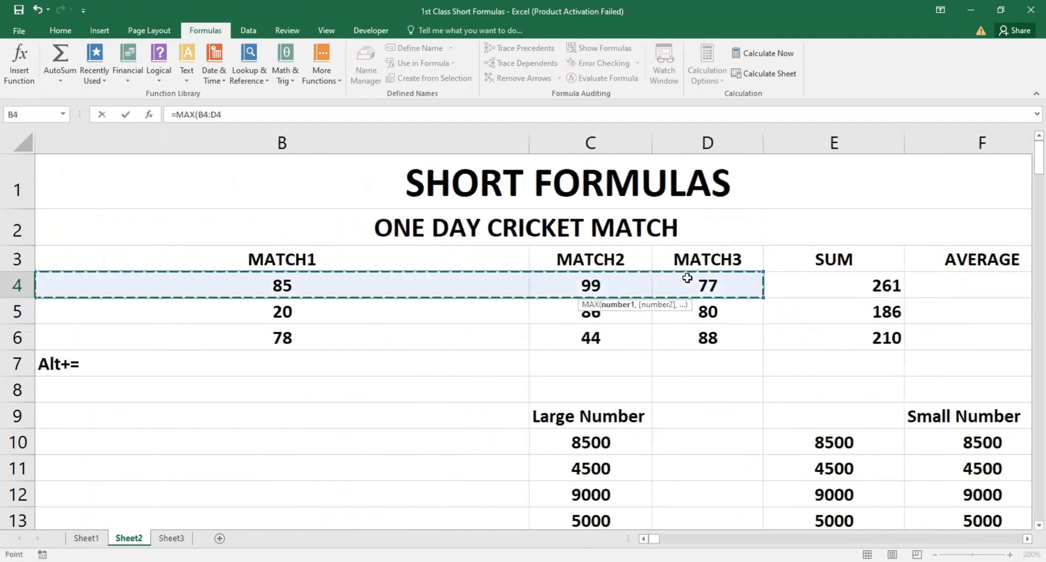
{"action": "type", "text": ")"}
{"action": "key", "text": "Return"}
{"action": "key", "text": "Up"}
{"action": "key", "text": "Left"}
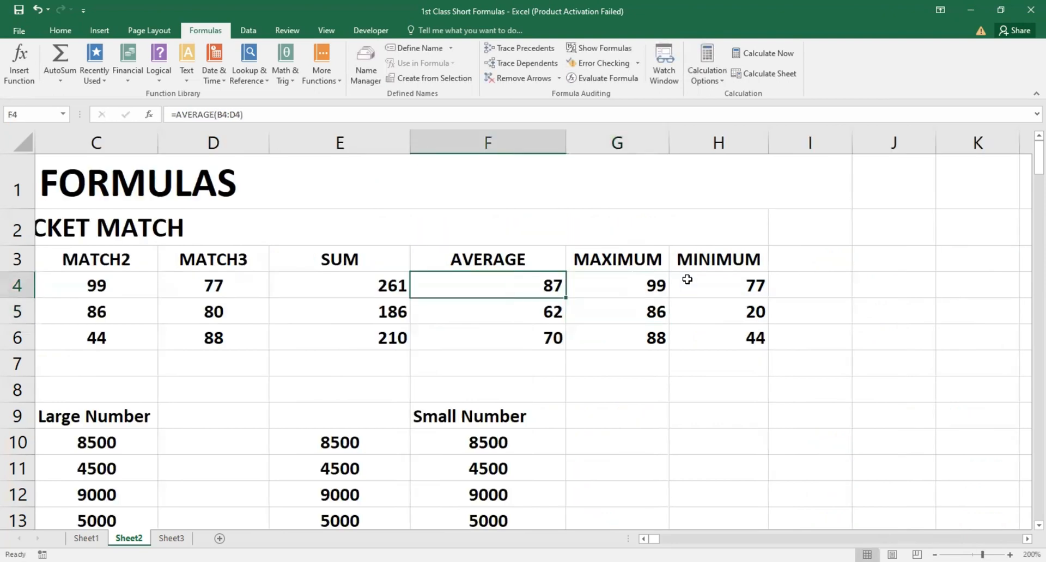
- Examine the match scores to find the highest score in each of the three players' rows
{"action": "key", "text": "Left"}
{"action": "key", "text": "Left"}
{"action": "key", "text": "Left"}
{"action": "key", "text": "Left"}
{"action": "key", "text": "Right"}
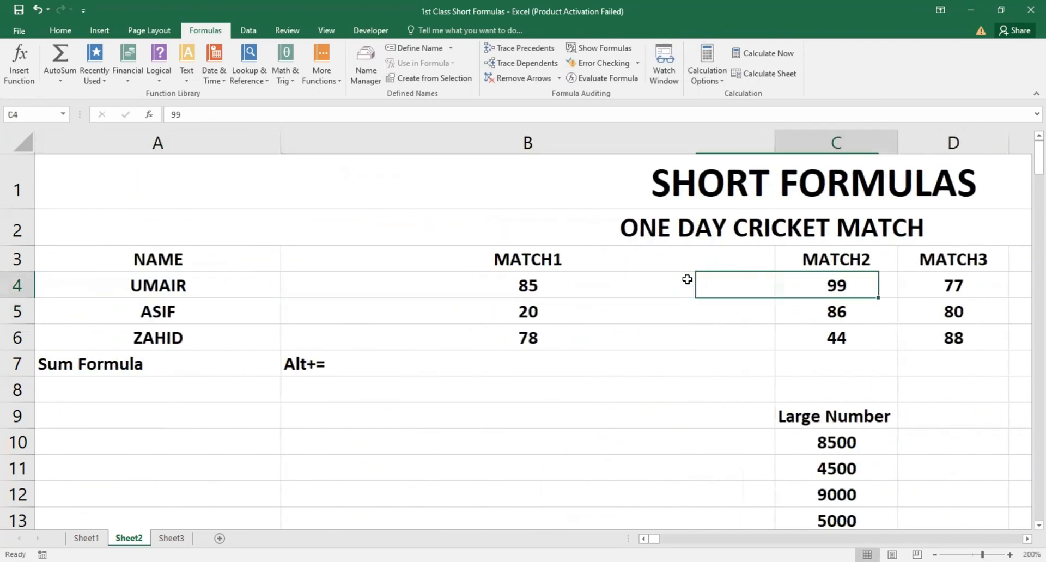
{"action": "key", "text": "Down"}
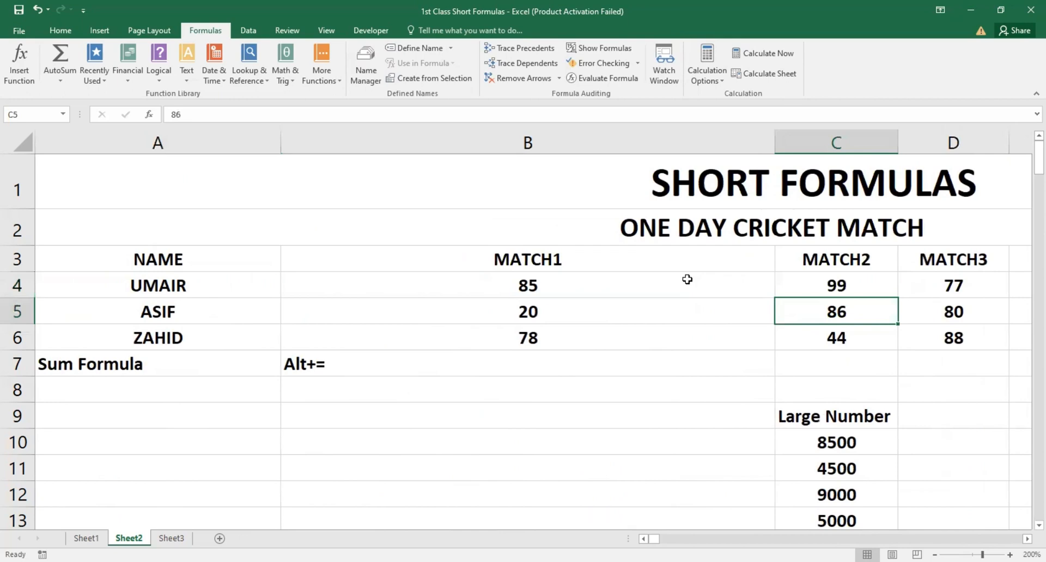
{"action": "key", "text": "Down"}
{"action": "key", "text": "Right"}
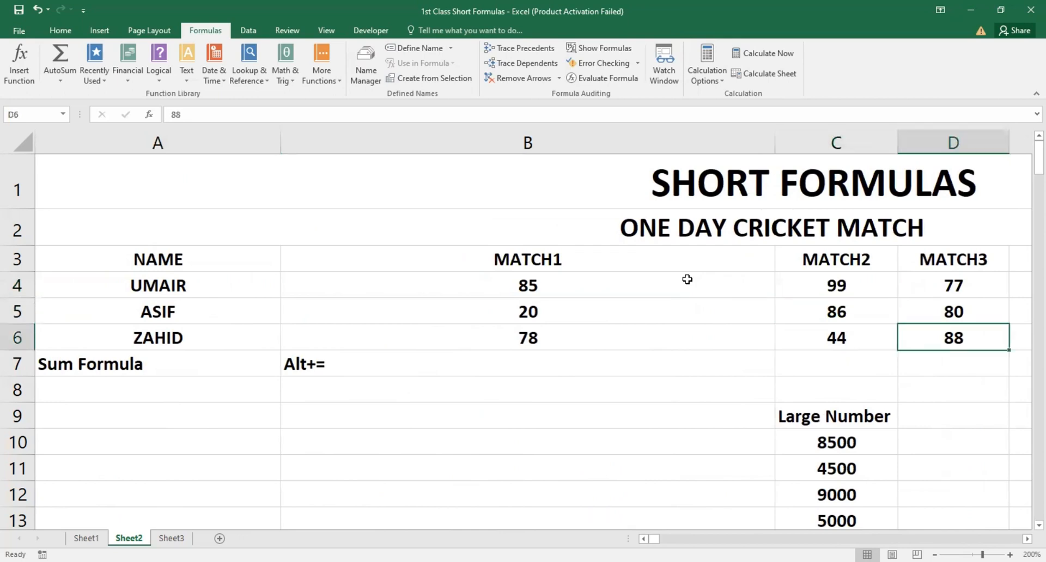
- Clear the other two players' maximums in G5:G6 and refill them by copying the MAX formula from G4
{"action": "key", "text": "Right"}
{"action": "key", "text": "Right"}
{"action": "key", "text": "Up"}
{"action": "key", "text": "Right"}
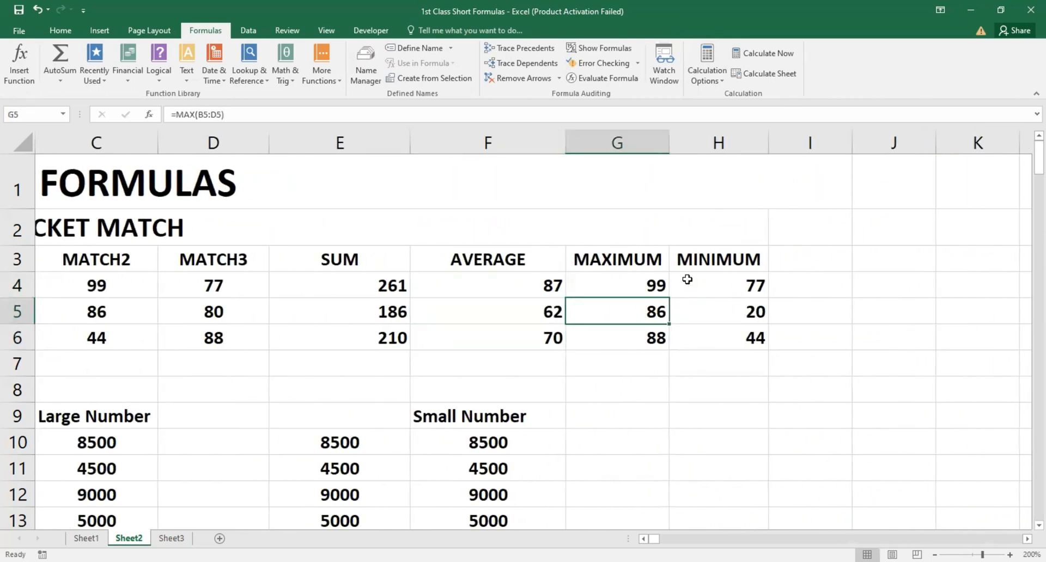
{"action": "key", "text": "shift+Down"}
{"action": "key", "text": "Delete"}
{"action": "key", "text": "Up"}
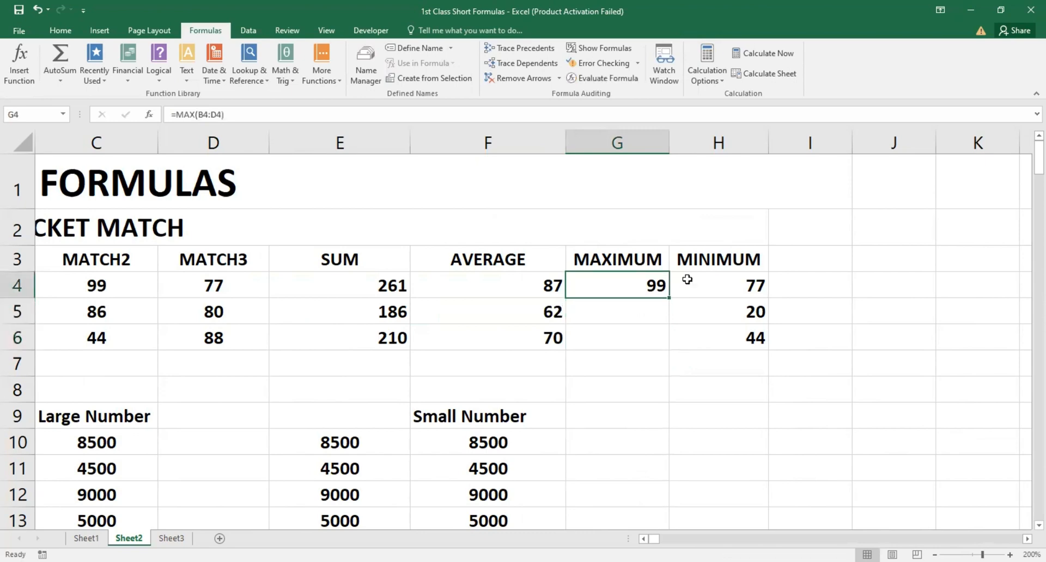
{"action": "key", "text": "ctrl+c"}
{"action": "key", "text": "shift+Down"}
{"action": "key", "text": "shift+Down"}
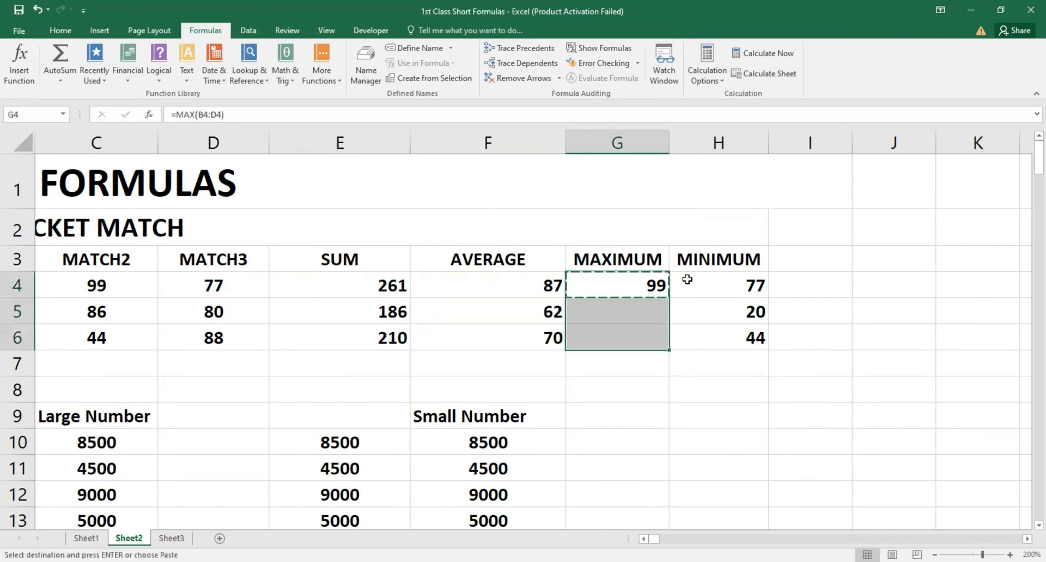
{"action": "key", "text": "ctrl+v"}
{"action": "key", "text": "Down"}
{"action": "key", "text": "Down"}
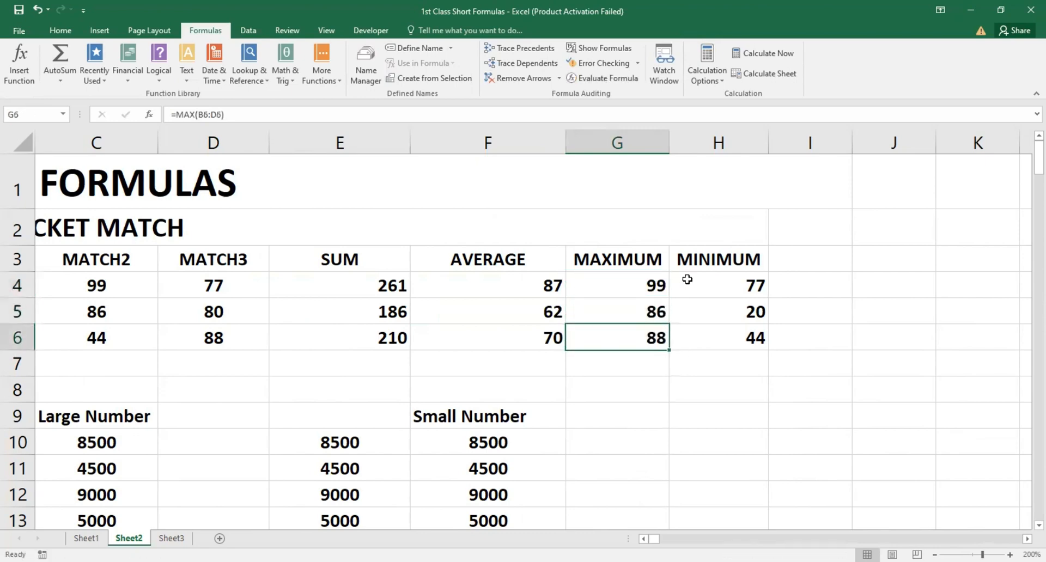
{"action": "key", "text": "Up"}
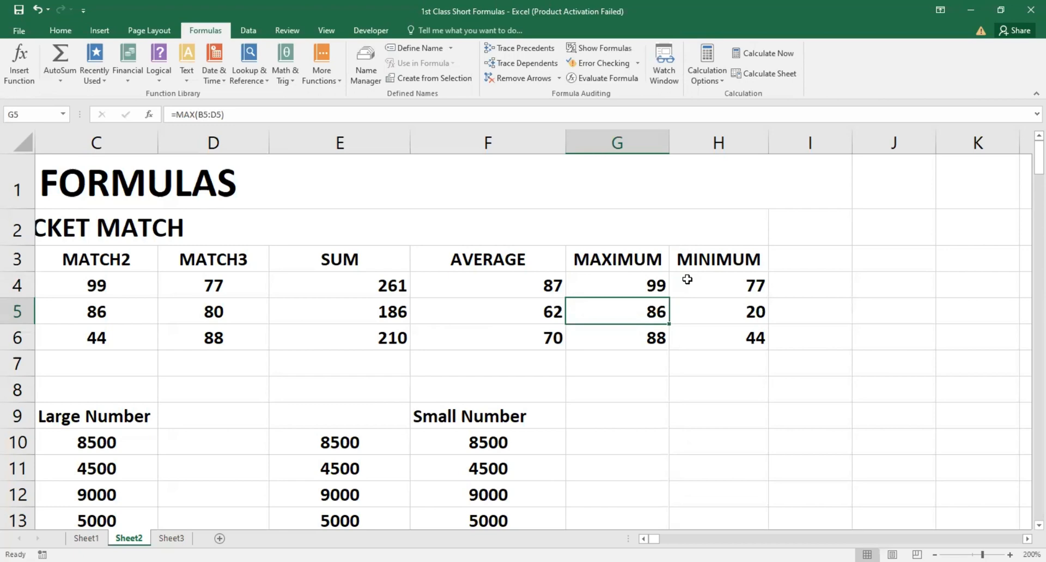
{"action": "key", "text": "Up"}
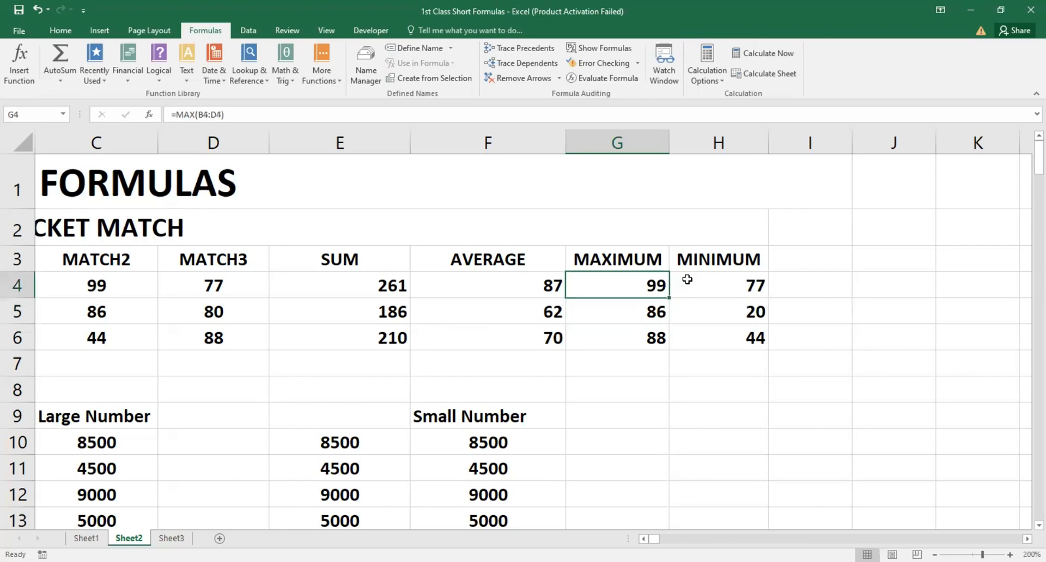
- Re-enter the first player's minimum score formula in H4 as =MIN(B4:D4)
{"action": "key", "text": "Right"}
{"action": "type", "text": "="}
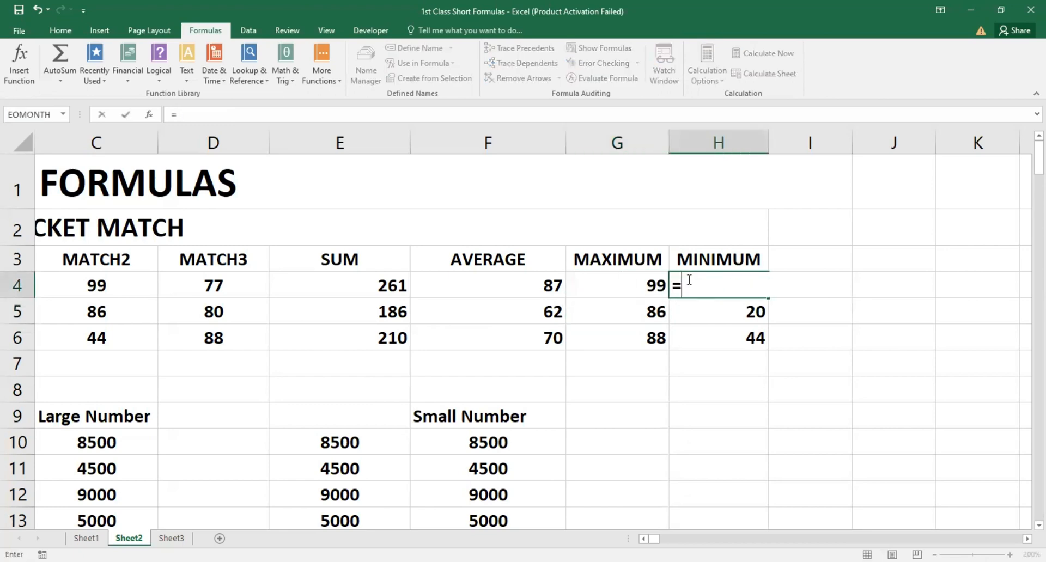
{"action": "type", "text": "MIN"}
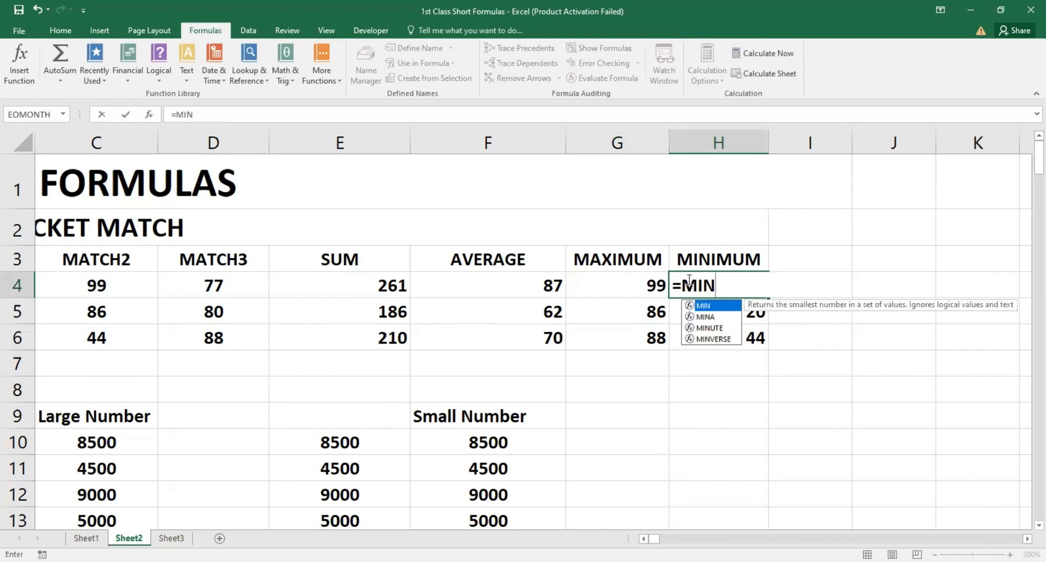
{"action": "type", "text": "("}
{"action": "key", "text": "Left"}
{"action": "key", "text": "Left"}
{"action": "key", "text": "Left"}
{"action": "key", "text": "Left"}
{"action": "key", "text": "Left"}
{"action": "key", "text": "Left"}
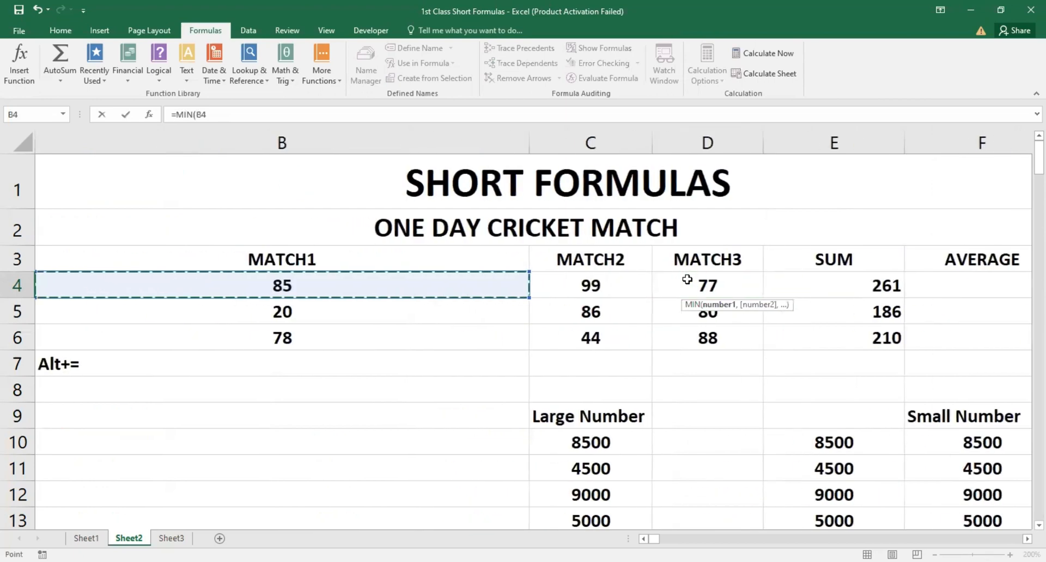
{"action": "key", "text": "shift+Right"}
{"action": "key", "text": "shift+Right"}
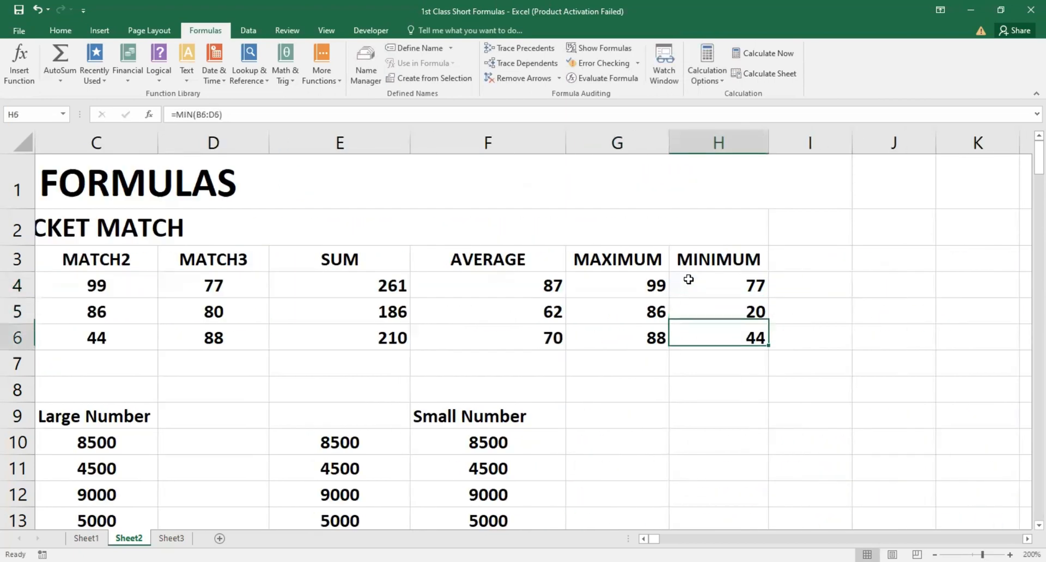
- Examine the MINIMUM formulas in H4:H6 alongside the first player's MAXIMUM, AVERAGE and SUM results
{"action": "key", "text": "Up"}
{"action": "key", "text": "Up"}
{"action": "key", "text": "Left"}
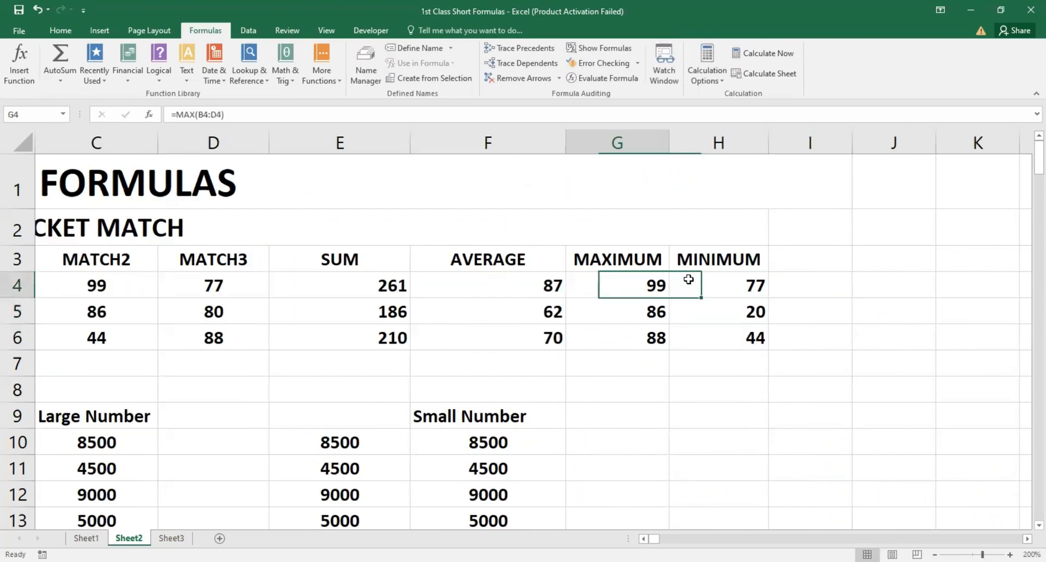
{"action": "key", "text": "Right"}
{"action": "key", "text": "Down"}
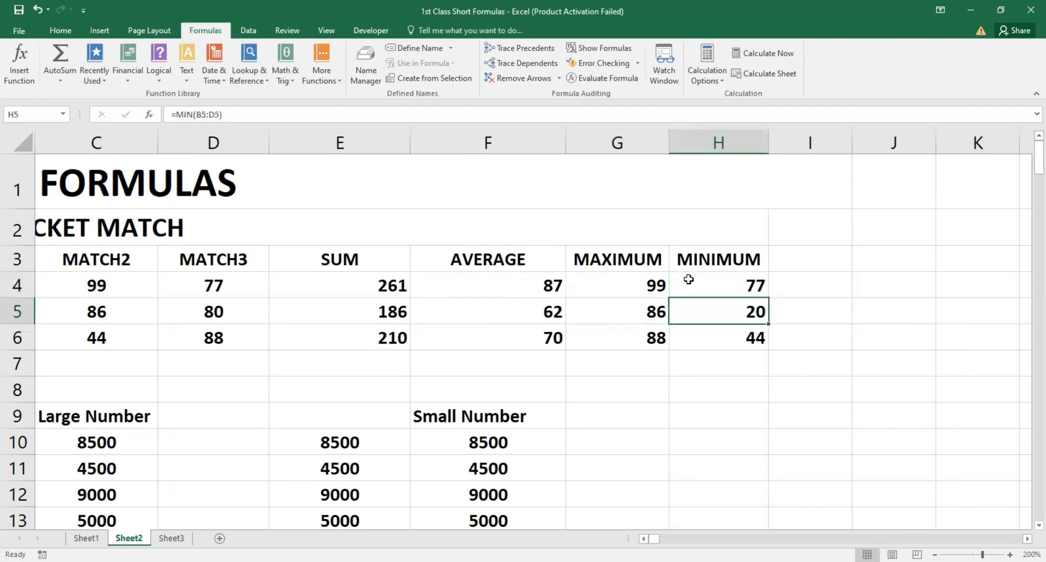
{"action": "key", "text": "Up"}
{"action": "key", "text": "Left"}
{"action": "key", "text": "Left"}
{"action": "key", "text": "Left"}
{"action": "key", "text": "Right"}
{"action": "key", "text": "Right"}
{"action": "key", "text": "Right"}
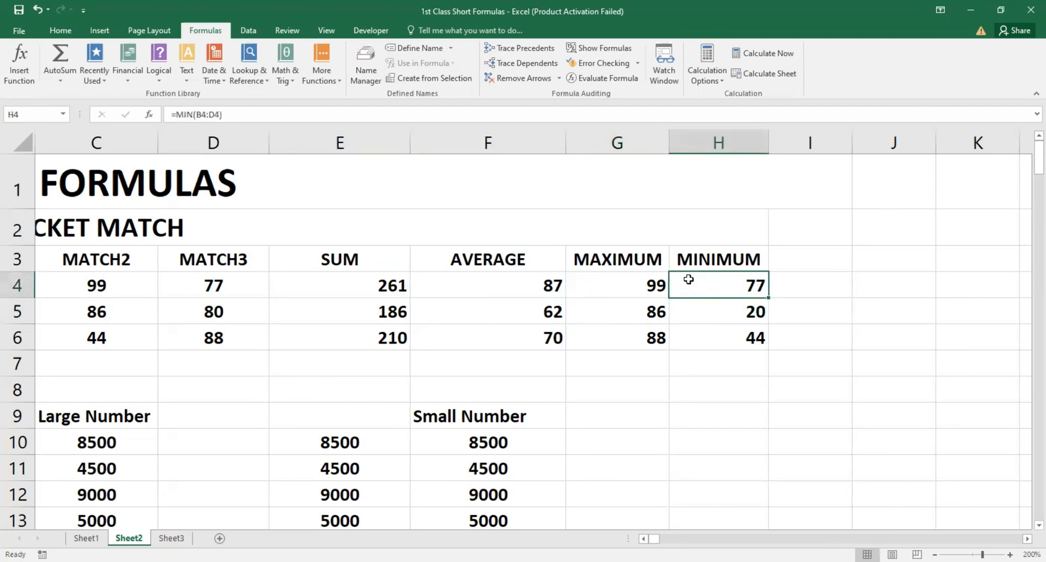
- Clear the other two players' minimums in H5:H6 and refill them by copying the MIN formula from H4
{"action": "key", "text": "Down"}
{"action": "key", "text": "shift+Down"}
{"action": "key", "text": "Delete"}
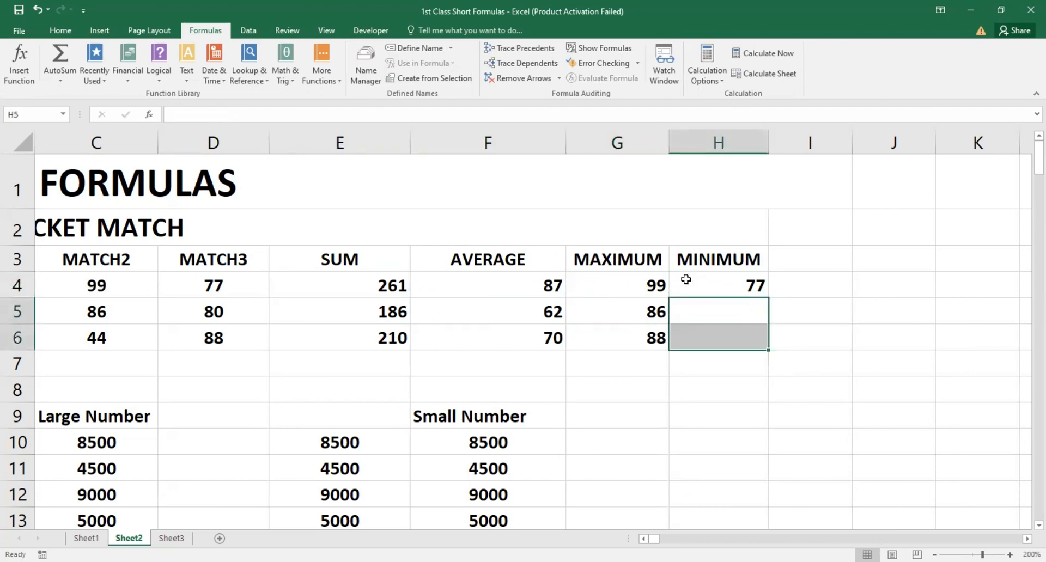
{"action": "key", "text": "Up"}
{"action": "key", "text": "ctrl+c"}
{"action": "key", "text": "shift+Down"}
{"action": "key", "text": "shift+Down"}
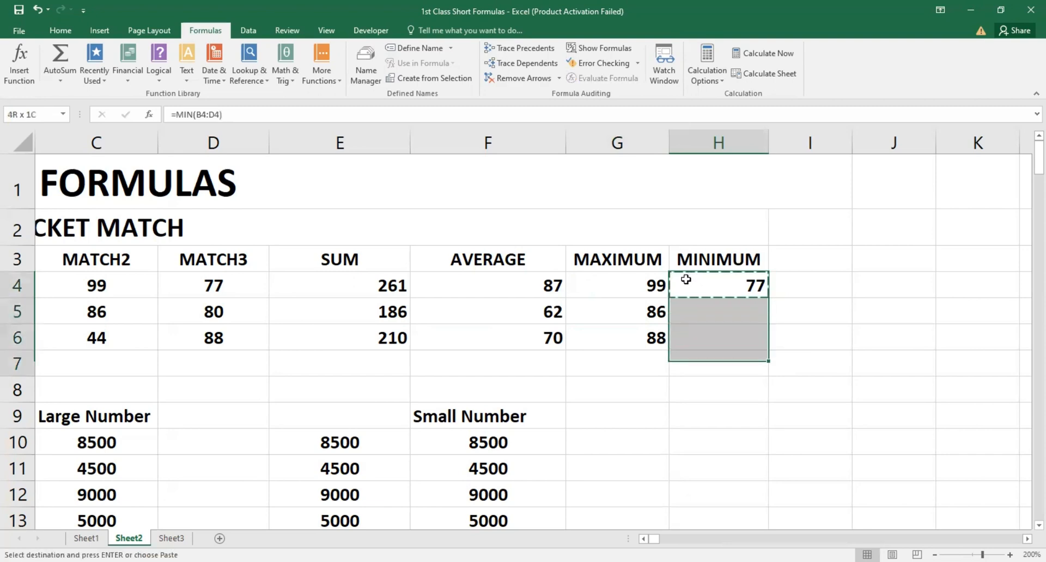
{"action": "key", "text": "shift+Down"}
{"action": "key", "text": "shift+Up"}
{"action": "key", "text": "Return"}
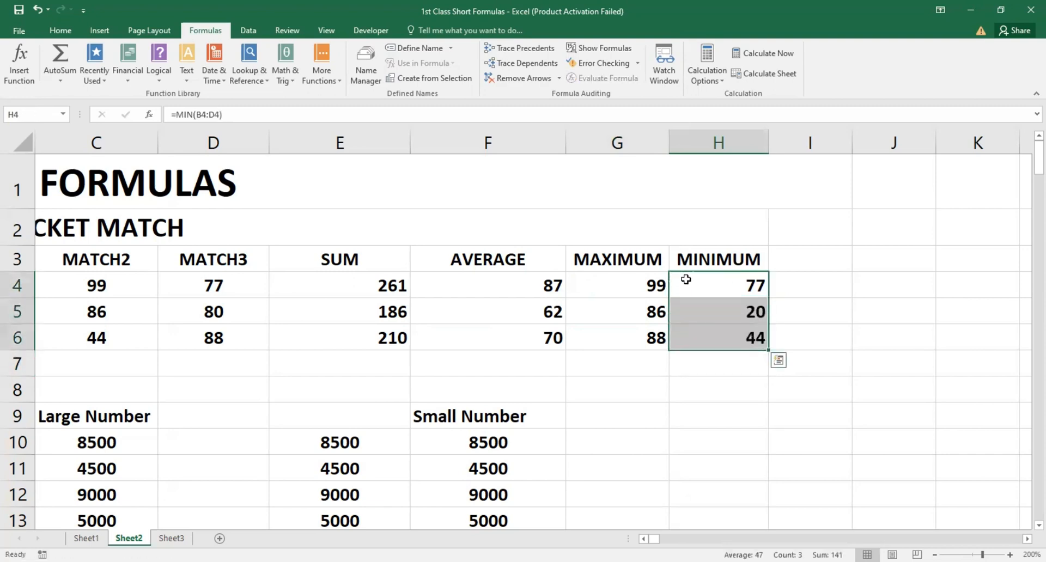
- Review the first player's row from the name through the match scores to the SUM, AVERAGE, MAXIMUM and MINIMUM results
{"action": "key", "text": "Down"}
{"action": "key", "text": "Down"}
{"action": "key", "text": "Left"}
{"action": "key", "text": "Home"}
{"action": "key", "text": "Up"}
{"action": "key", "text": "Up"}
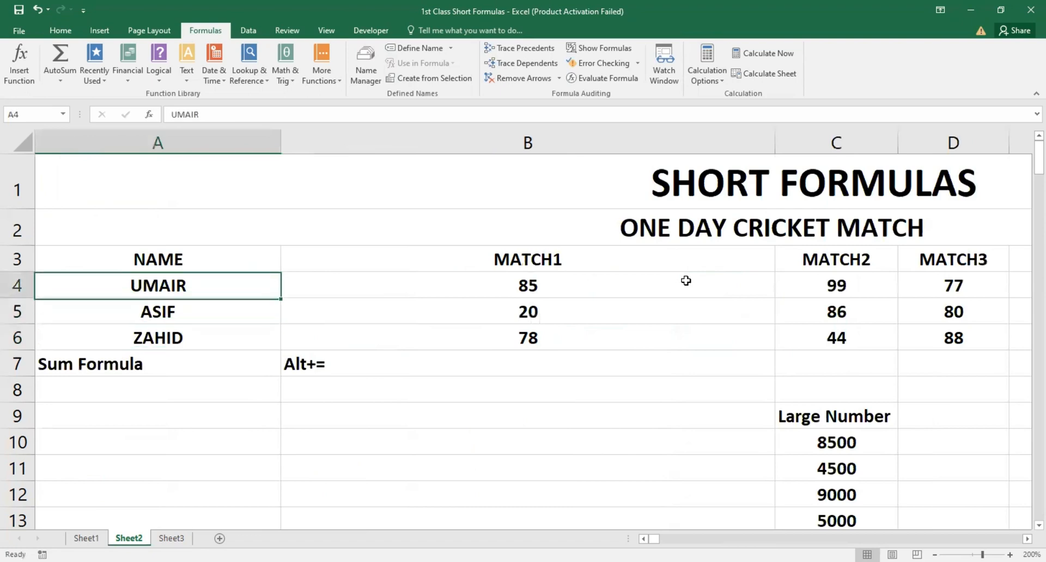
{"action": "key", "text": "Right"}
{"action": "key", "text": "Right"}
{"action": "key", "text": "Right"}
{"action": "key", "text": "Right"}
{"action": "key", "text": "Right"}
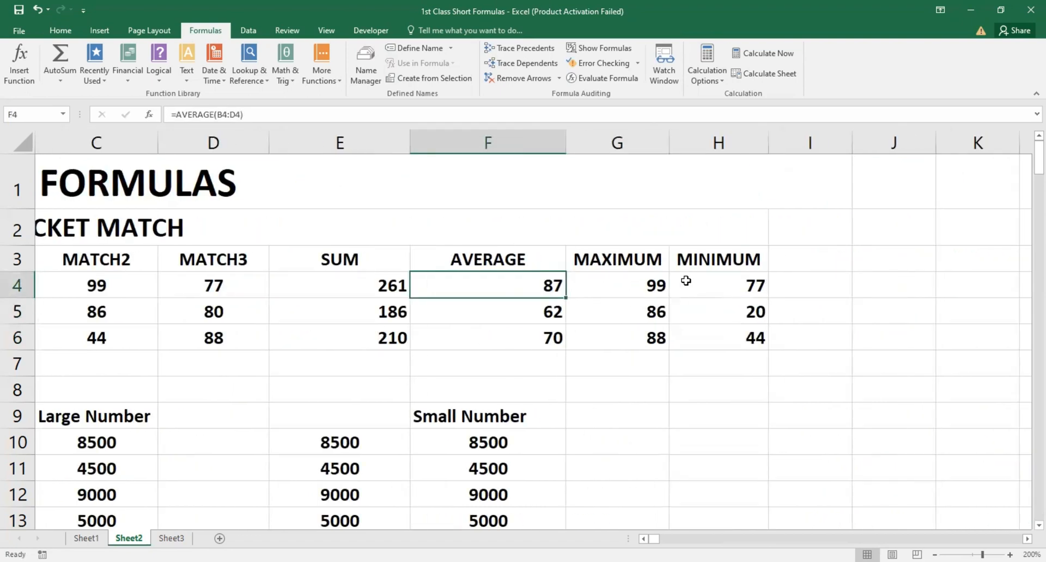
{"action": "key", "text": "Right"}
{"action": "key", "text": "Right"}
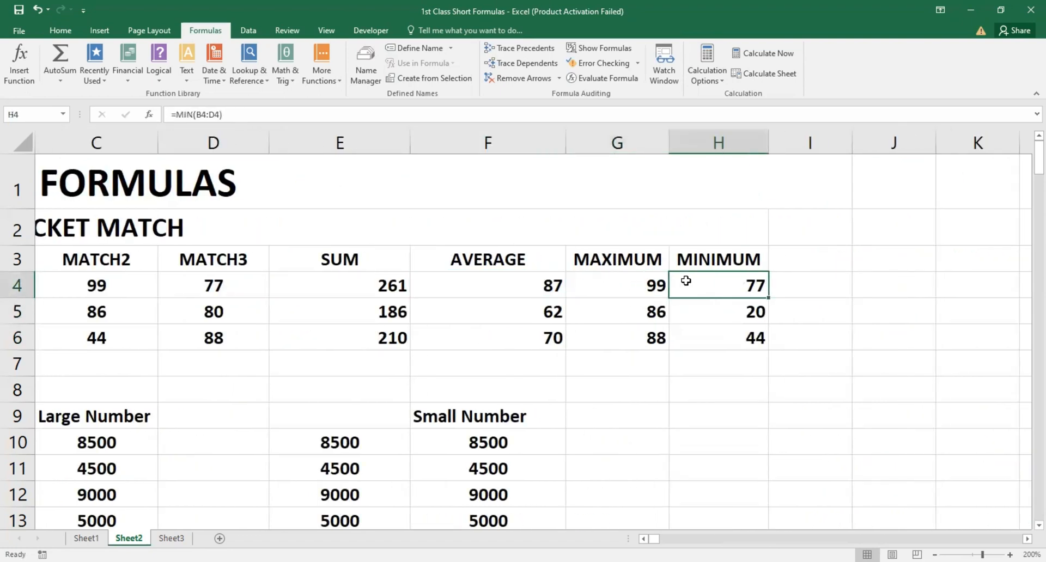
{"action": "key", "text": "Left"}
{"action": "key", "text": "Home"}
{"action": "key", "text": "Down"}
{"action": "key", "text": "Down"}
{"action": "key", "text": "Down"}
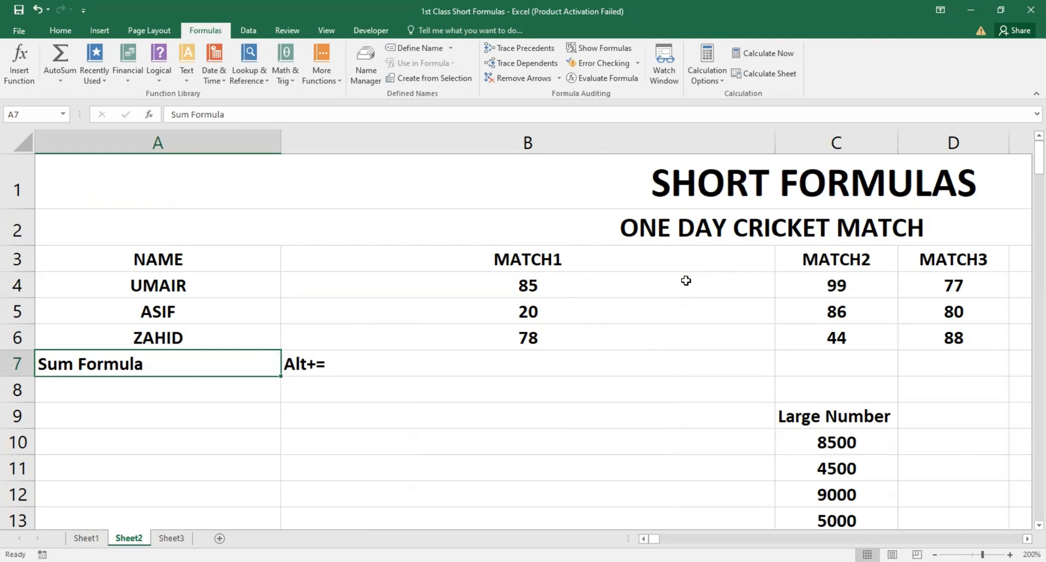
- Examine the Large Number list in C9:C15 and the ranked rows starting below it
{"action": "key", "text": "Down"}
{"action": "key", "text": "Down"}
{"action": "key", "text": "Down"}
{"action": "key", "text": "Down"}
{"action": "key", "text": "Down"}
{"action": "key", "text": "Down"}
{"action": "key", "text": "Down"}
{"action": "key", "text": "Down"}
{"action": "key", "text": "Down"}
{"action": "key", "text": "Down"}
{"action": "key", "text": "Down"}
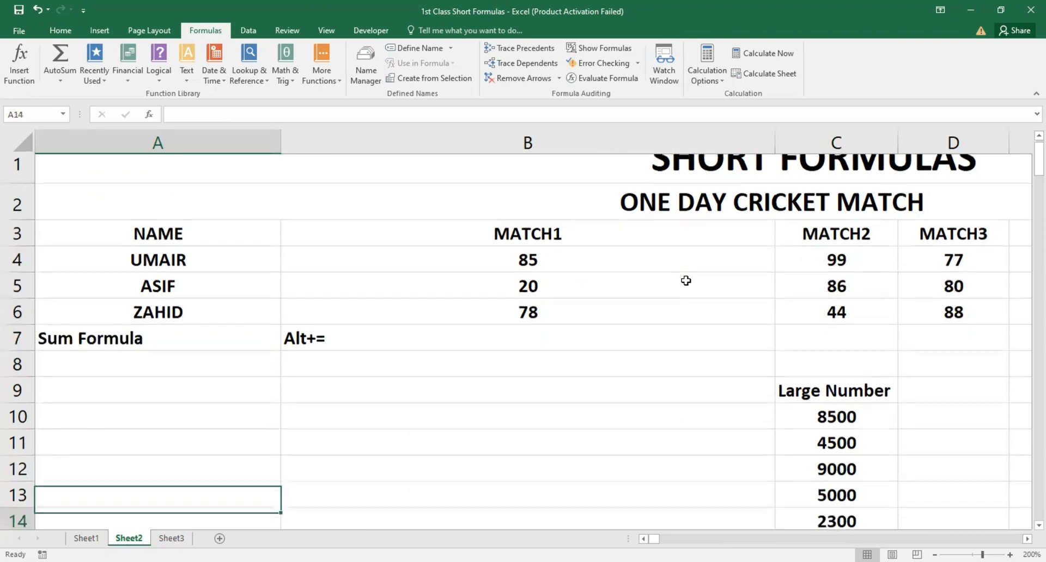
{"action": "key", "text": "Right"}
{"action": "key", "text": "Right"}
{"action": "key", "text": "Right"}
{"action": "key", "text": "Up"}
{"action": "key", "text": "Up"}
{"action": "key", "text": "Up"}
{"action": "key", "text": "Left"}
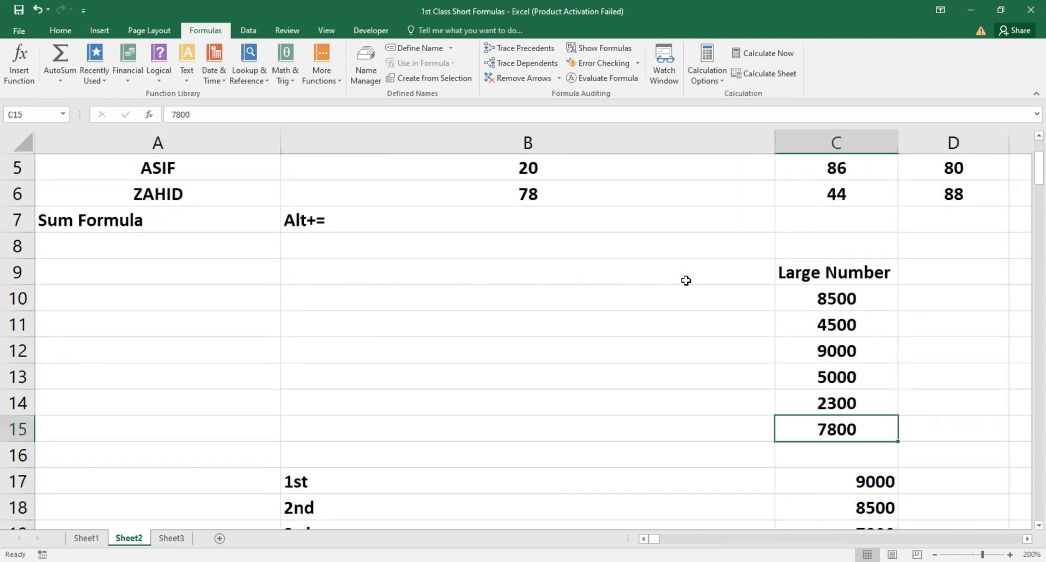
{"action": "key", "text": "Down"}
{"action": "key", "text": "Down"}
{"action": "key", "text": "Down"}
{"action": "key", "text": "Up"}
{"action": "key", "text": "Up"}
{"action": "key", "text": "Up"}
{"action": "key", "text": "Up"}
{"action": "key", "text": "Up"}
{"action": "key", "text": "Up"}
{"action": "key", "text": "Up"}
{"action": "key", "text": "Up"}
{"action": "key", "text": "Up"}
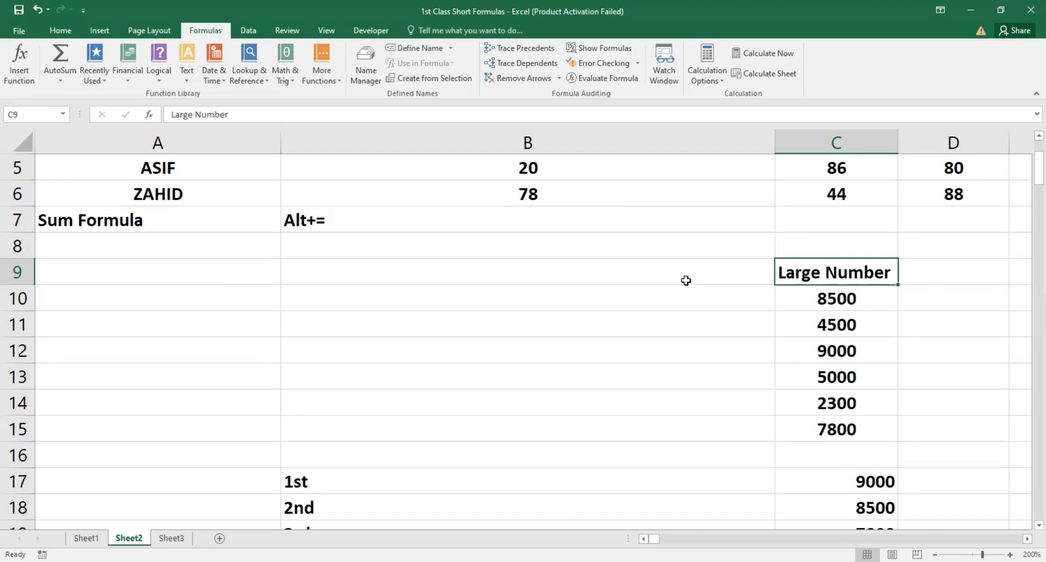
- Look over the Small Number list in column F and compare it with the MAXIMUM and MINIMUM results in row 4
{"action": "key", "text": "Right"}
{"action": "key", "text": "Right"}
{"action": "key", "text": "Right"}
{"action": "key", "text": "Up"}
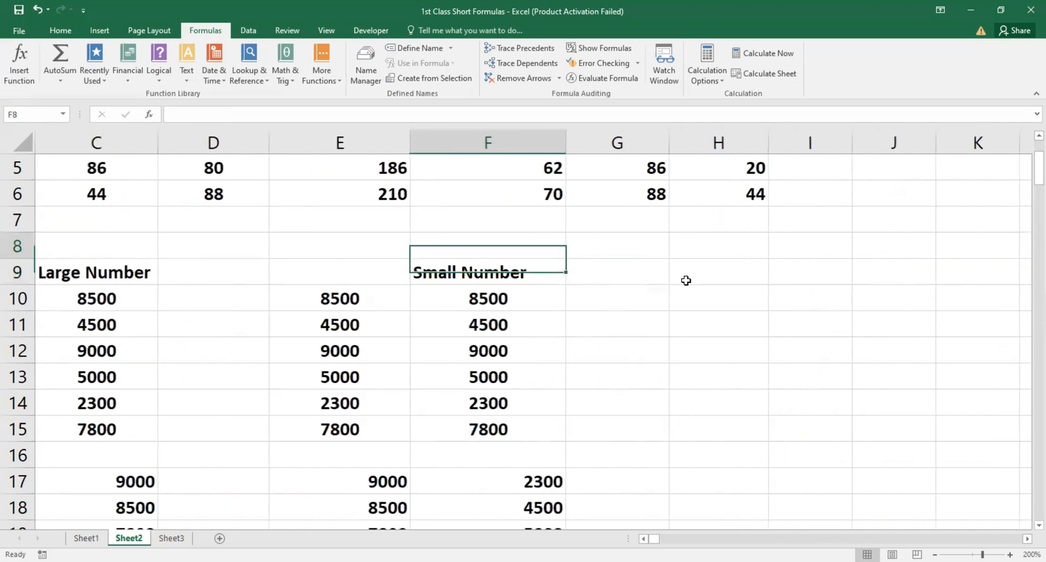
{"action": "key", "text": "Up"}
{"action": "key", "text": "ctrl+Home"}
{"action": "key", "text": "Right"}
{"action": "key", "text": "Down"}
{"action": "key", "text": "Down"}
{"action": "key", "text": "Down"}
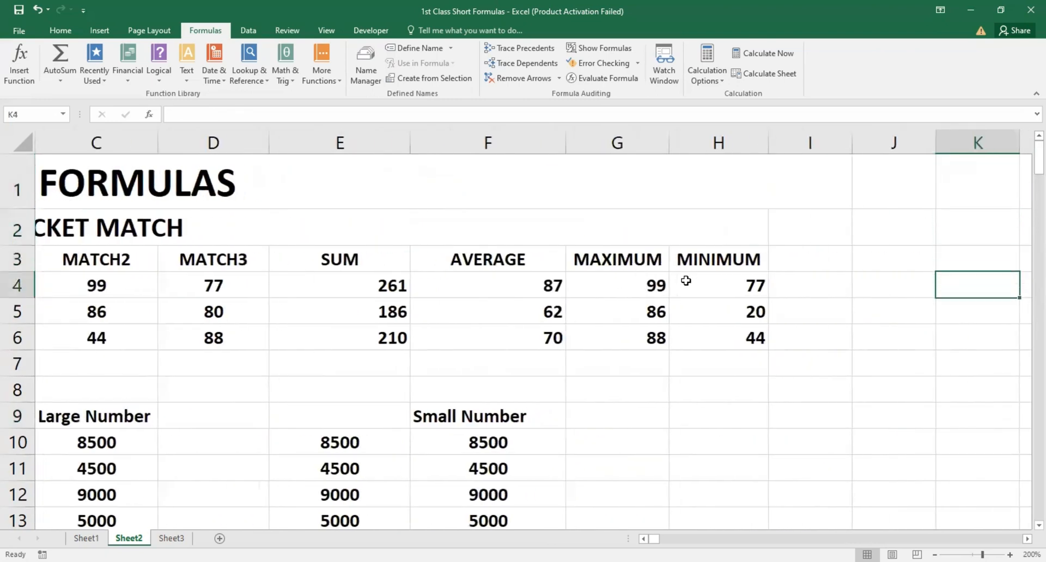
{"action": "key", "text": "Left"}
{"action": "key", "text": "Left"}
{"action": "key", "text": "Left"}
{"action": "key", "text": "Left"}
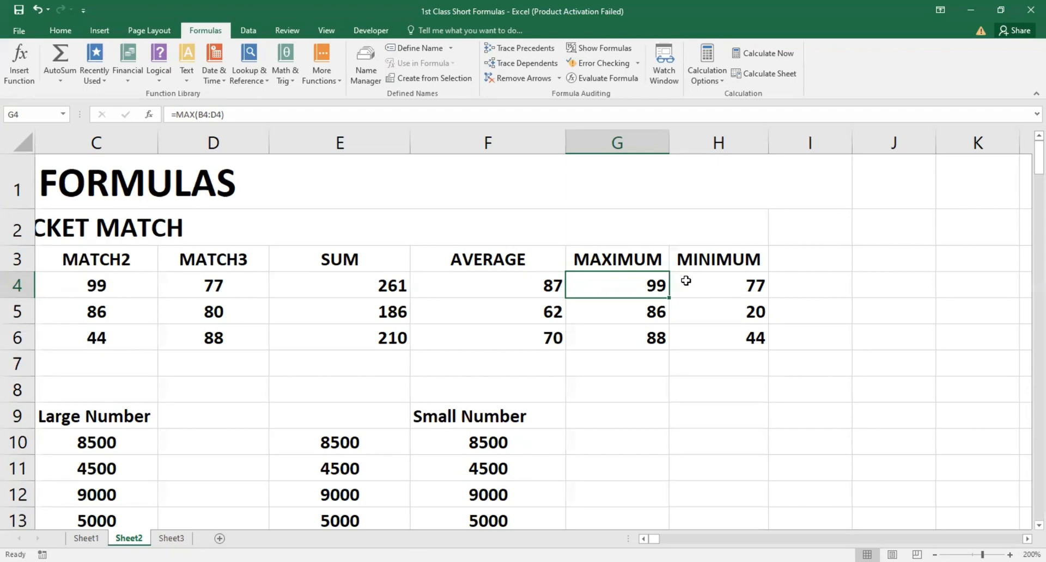
- Examine each value in C10:C15 under the Large Number heading to see how the numbers rank
{"action": "key", "text": "Down"}
{"action": "key", "text": "Down"}
{"action": "key", "text": "Down"}
{"action": "key", "text": "Down"}
{"action": "key", "text": "Down"}
{"action": "key", "text": "Down"}
{"action": "key", "text": "Down"}
{"action": "key", "text": "Down"}
{"action": "key", "text": "Down"}
{"action": "key", "text": "Down"}
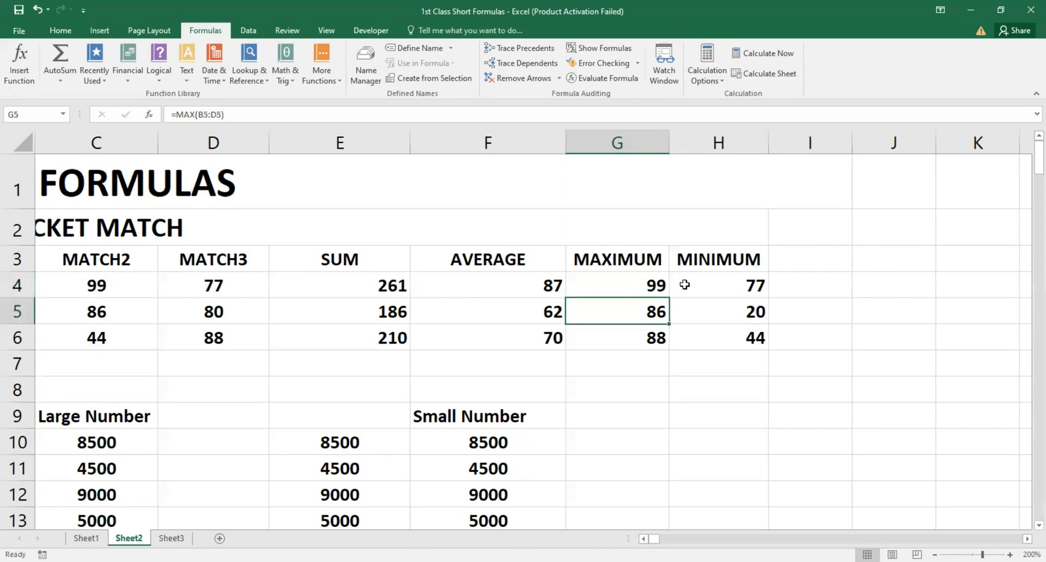
{"action": "key", "text": "Left"}
{"action": "key", "text": "Left"}
{"action": "key", "text": "Left"}
{"action": "key", "text": "Left"}
{"action": "key", "text": "Down"}
{"action": "key", "text": "Down"}
{"action": "key", "text": "Left"}
{"action": "key", "text": "Left"}
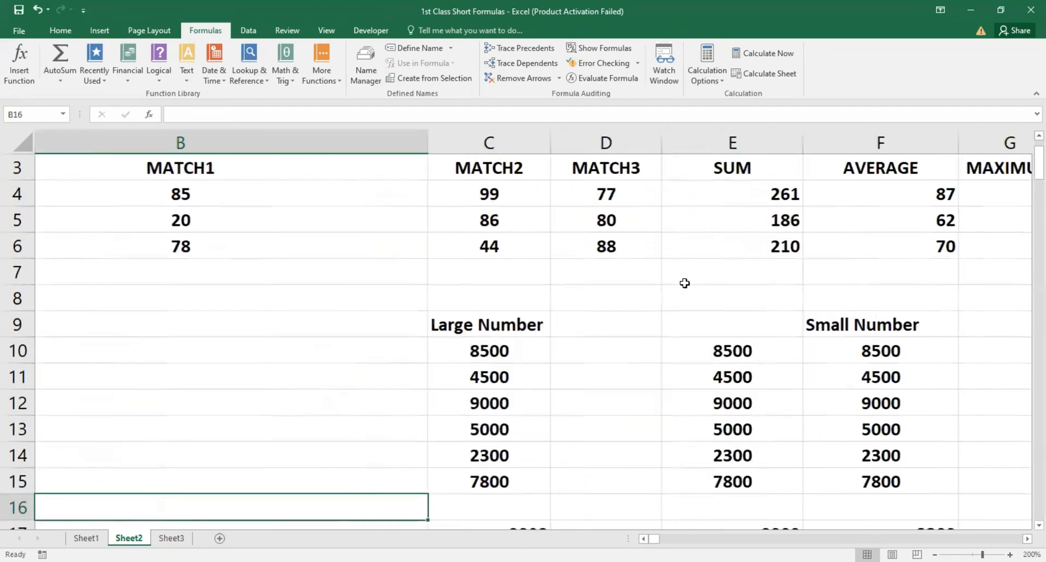
{"action": "key", "text": "Right"}
{"action": "key", "text": "Right"}
{"action": "key", "text": "Up"}
{"action": "key", "text": "Up"}
{"action": "key", "text": "Up"}
{"action": "key", "text": "Up"}
{"action": "key", "text": "Up"}
{"action": "key", "text": "Up"}
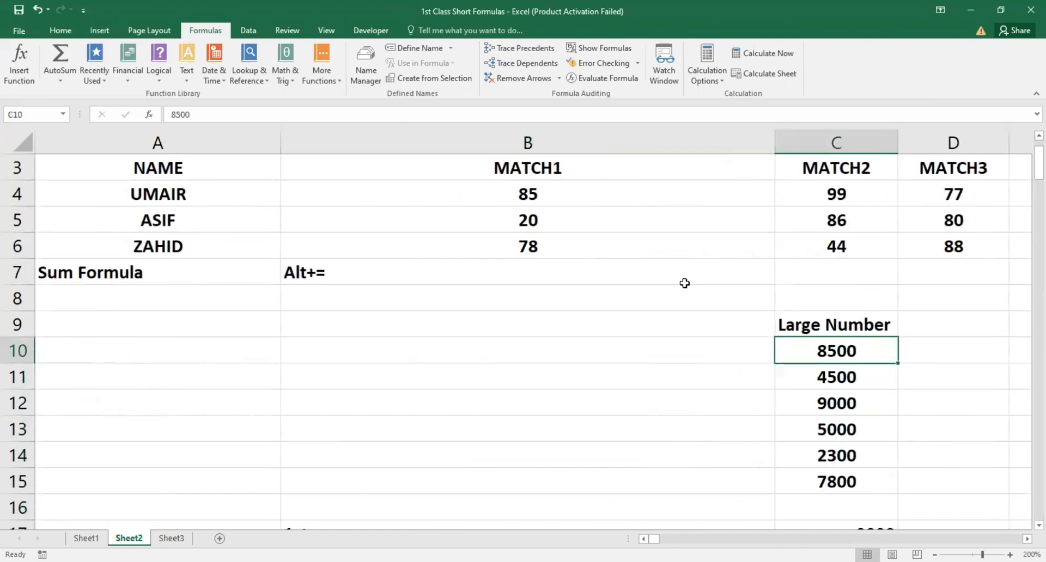
{"action": "key", "text": "Down"}
{"action": "key", "text": "Down"}
{"action": "key", "text": "Down"}
{"action": "key", "text": "Down"}
{"action": "key", "text": "Down"}
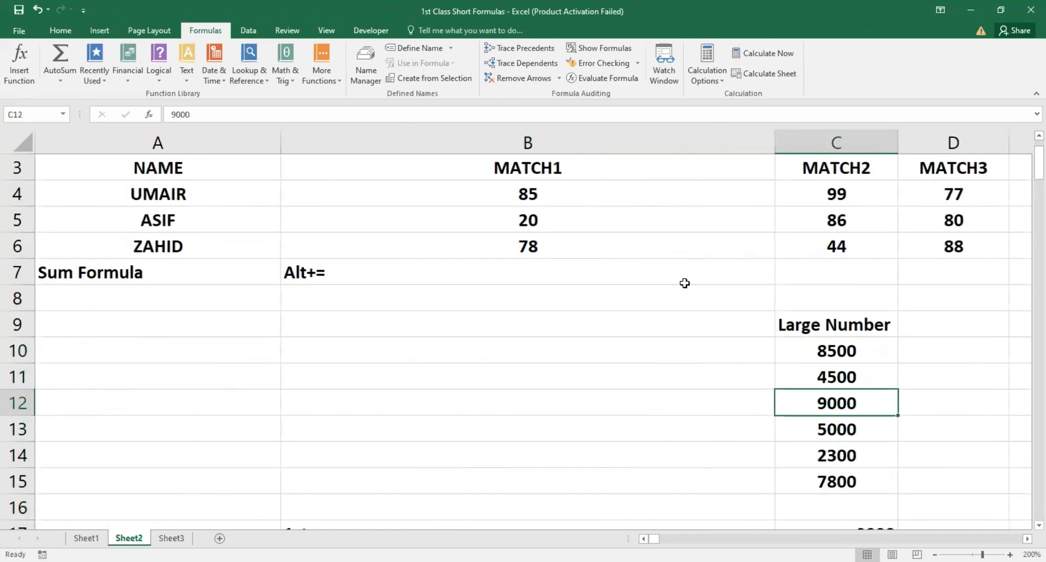
{"action": "key", "text": "Down"}
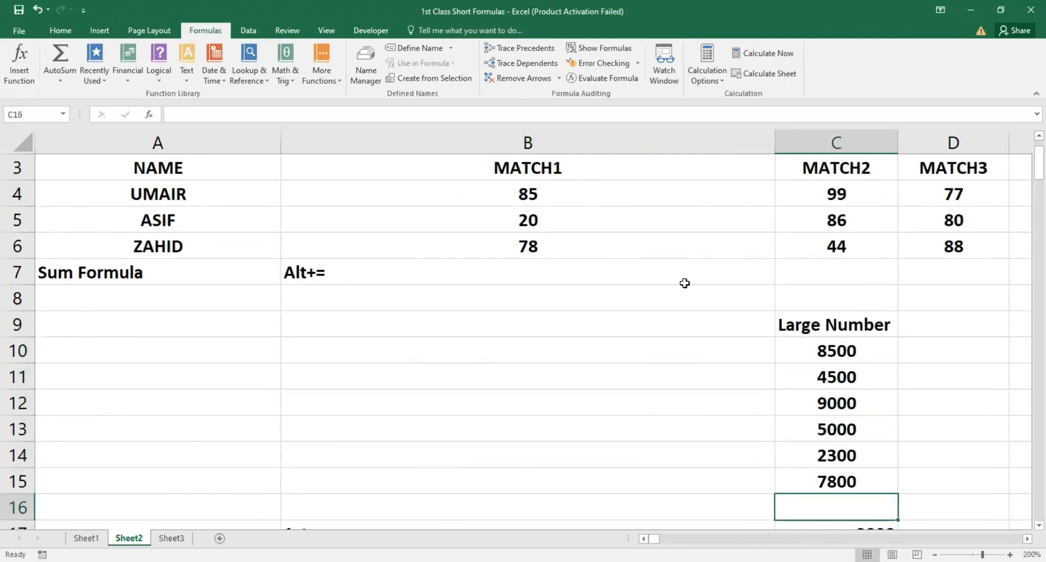
{"action": "key", "text": "Up"}
{"action": "key", "text": "Up"}
{"action": "key", "text": "Up"}
{"action": "key", "text": "Down"}
{"action": "key", "text": "Down"}
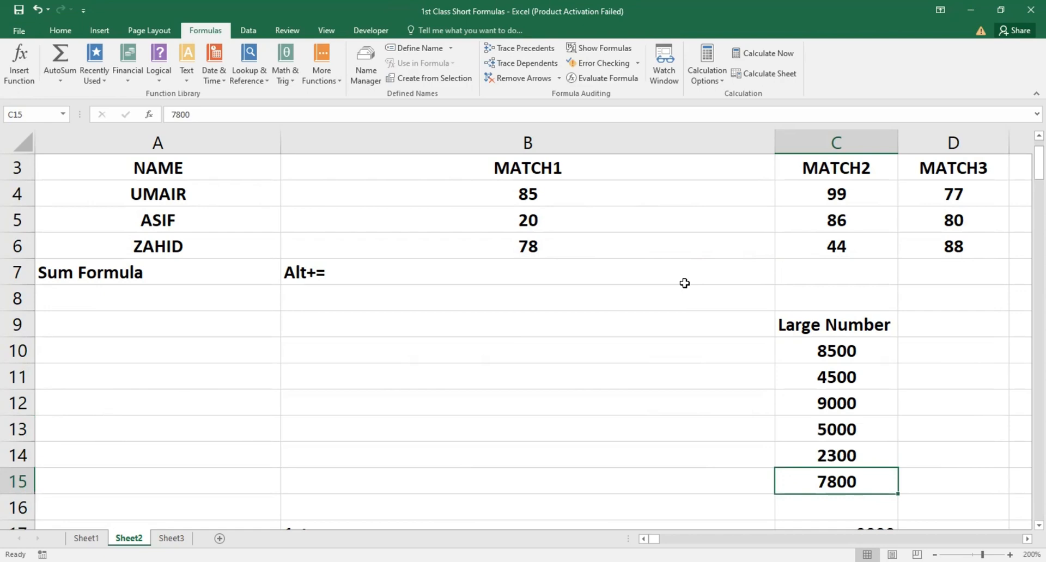
- Inspect the LARGE formula in C17 that ranks the 1st largest number, leaving it unedited
{"action": "key", "text": "Down"}
{"action": "key", "text": "Down"}
{"action": "key", "text": "Down"}
{"action": "key", "text": "Down"}
{"action": "key", "text": "Up"}
{"action": "key", "text": "Up"}
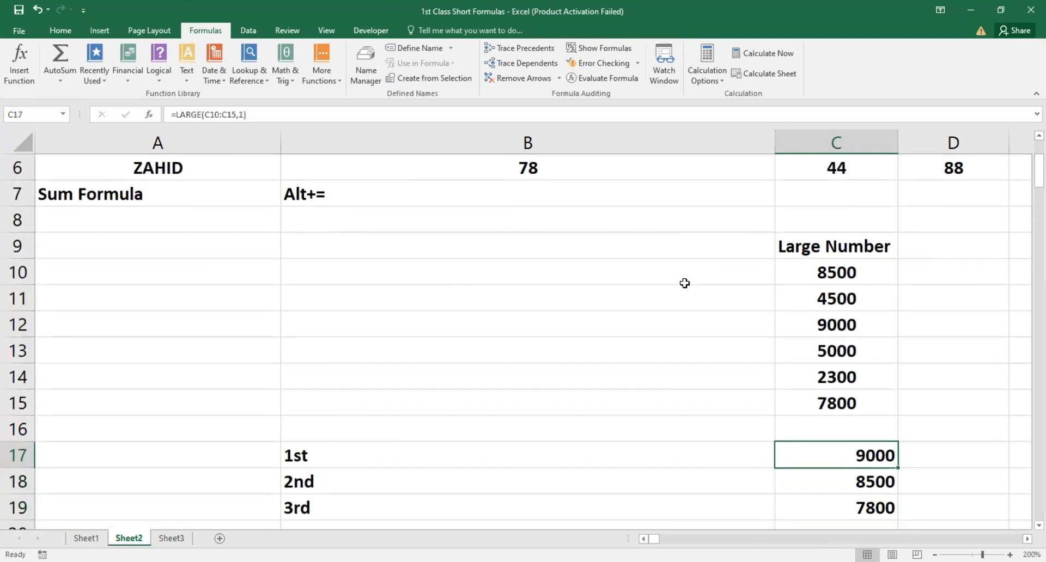
{"action": "key", "text": "F2"}
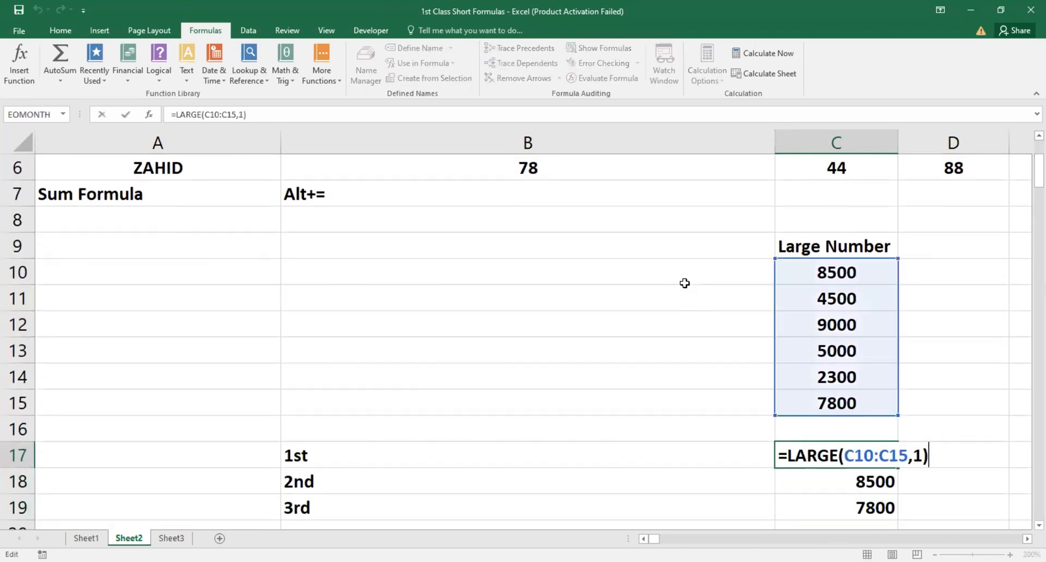
{"action": "key", "text": "Escape"}
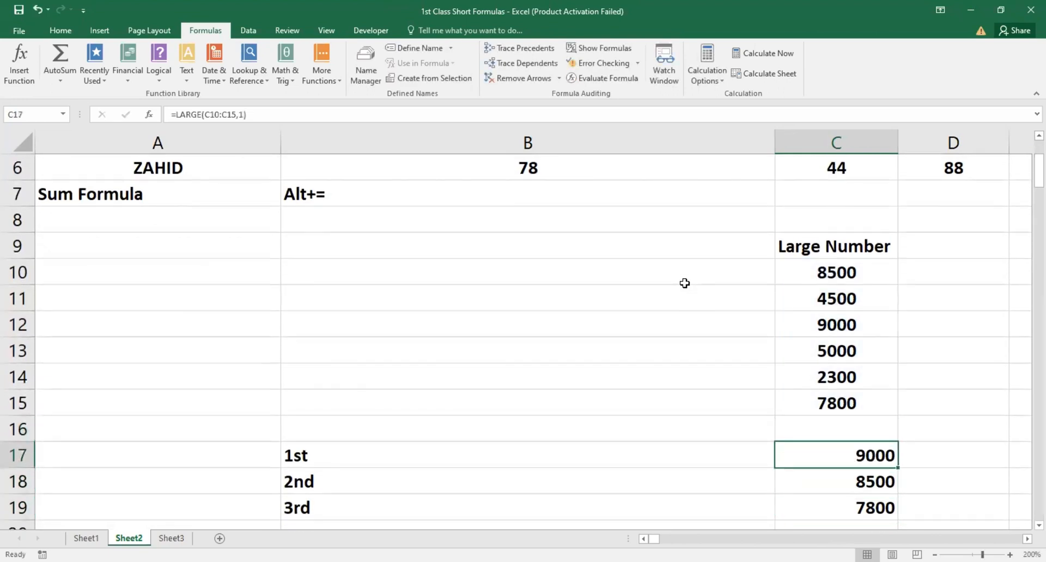
- Clear the existing first, second and third largest results from cells C17 to C19
{"action": "key", "text": "shift+Down"}
{"action": "key", "text": "Delete"}
{"action": "key", "text": "Down"}
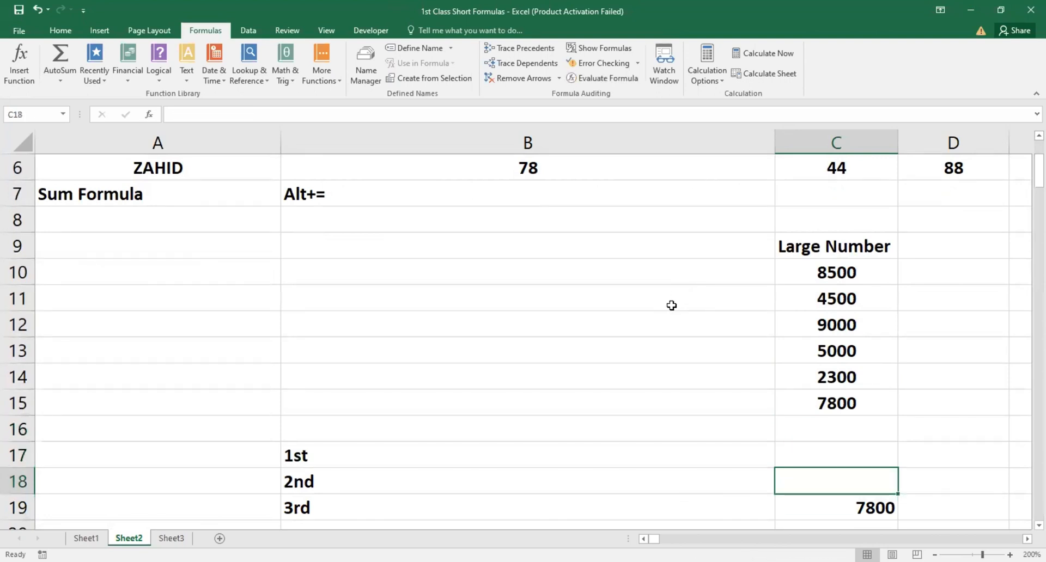
{"action": "key", "text": "Down"}
{"action": "key", "text": "Delete"}
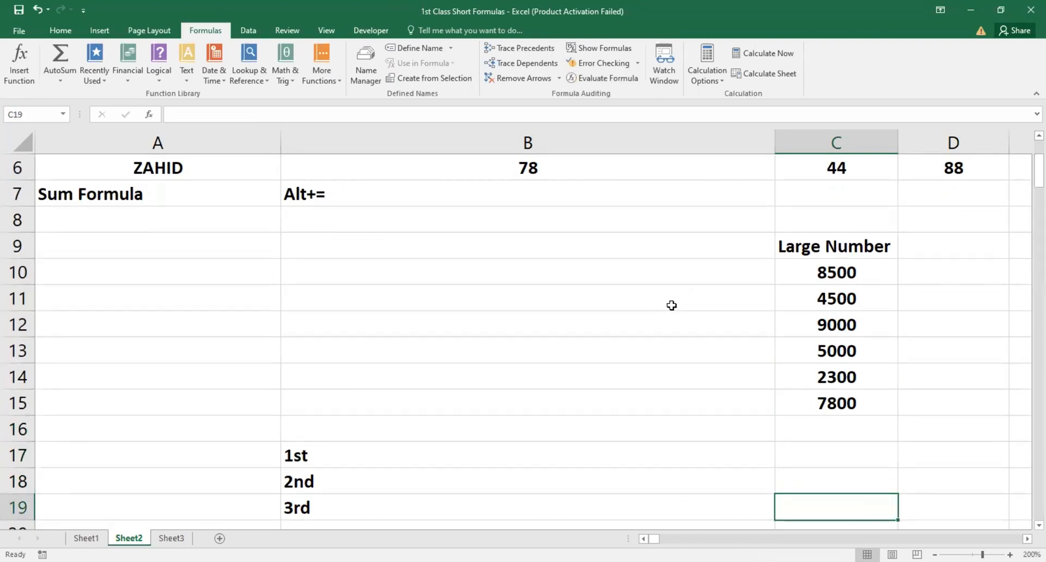
- Enter the formula =LARGE(C10:C15,1) in C17 to return the 1st largest number
{"action": "key", "text": "Up"}
{"action": "key", "text": "Up"}
{"action": "type", "text": "="}
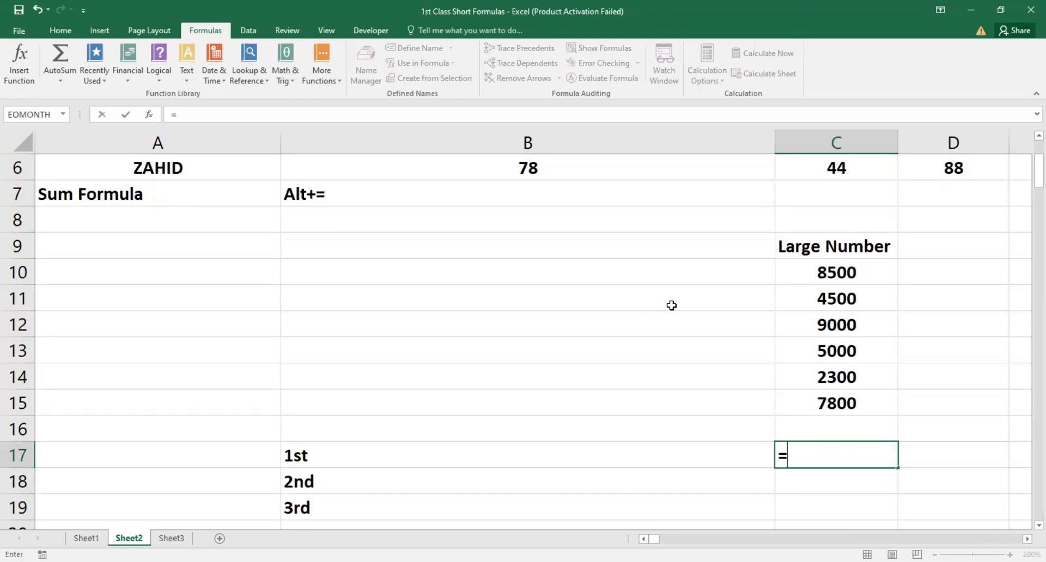
{"action": "type", "text": "LARGE"}
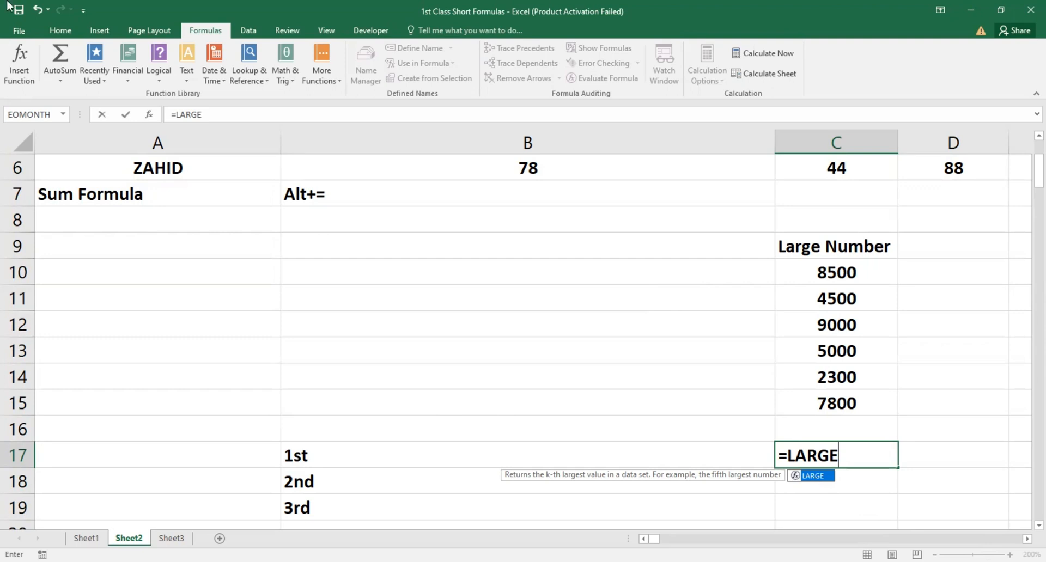
{"action": "type", "text": "("}
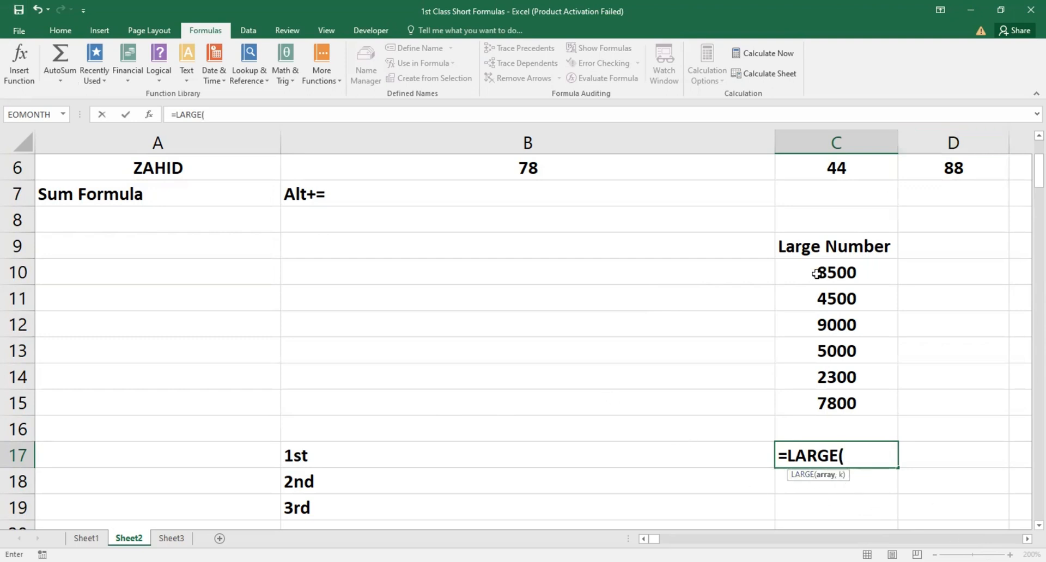
{"action": "left_click_drag", "start_coordinate": [814, 273], "coordinate": [797, 402]}
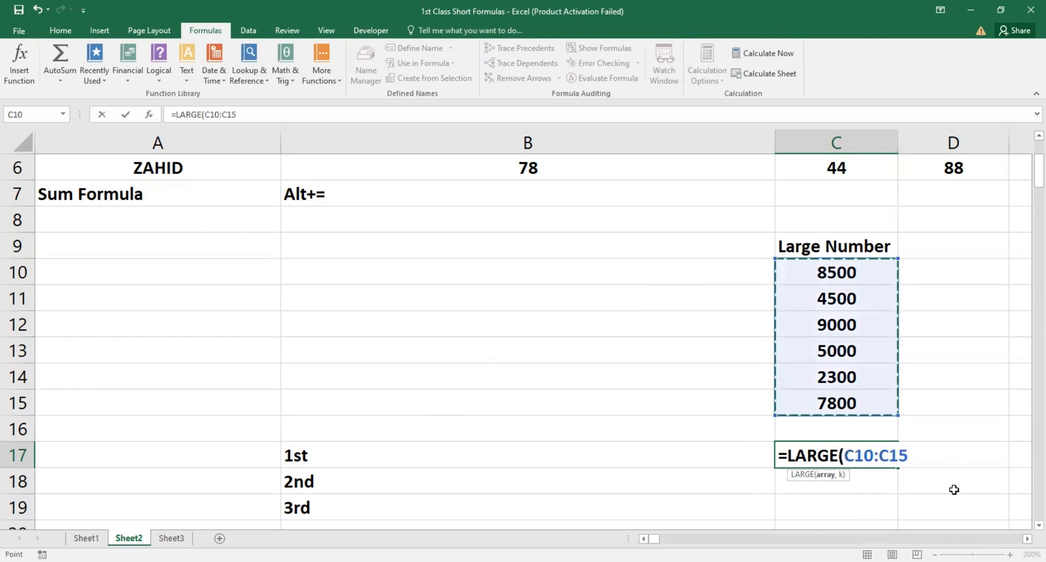
{"action": "type", "text": ","}
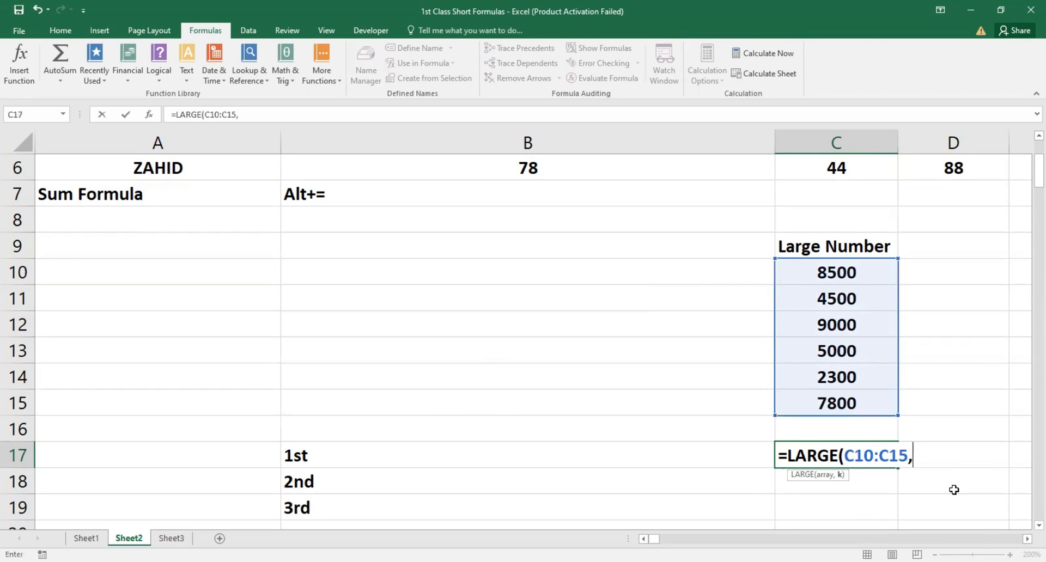
{"action": "left_click_drag", "start_coordinate": [1028, 180], "coordinate": [1026, 189]}
{"action": "type", "text": "1"}
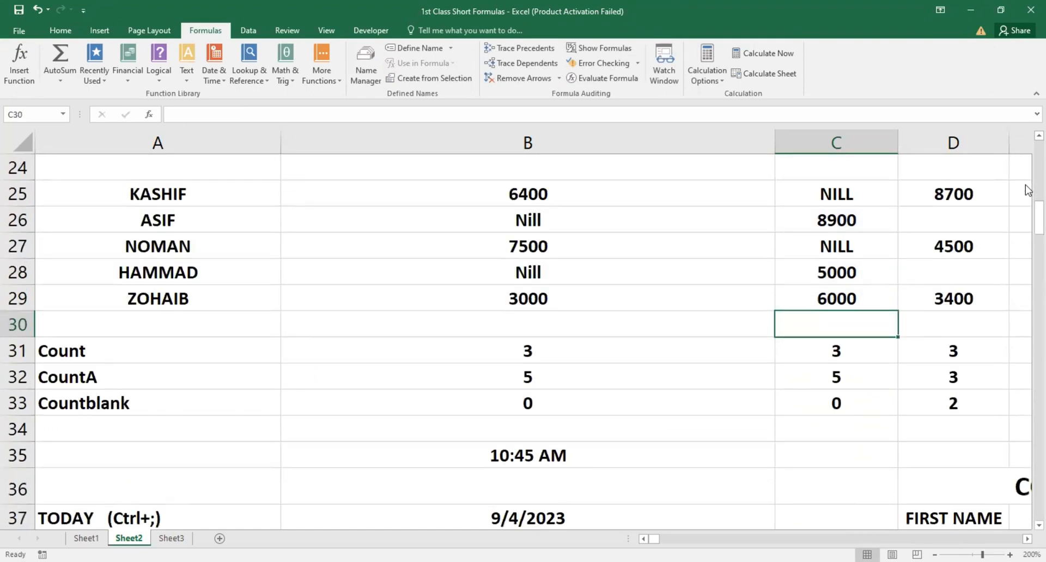
- Return to C17 and examine its LARGE formula together with the number range it references
{"action": "key", "text": "Up"}
{"action": "key", "text": "Up"}
{"action": "key", "text": "Up"}
{"action": "key", "text": "Up"}
{"action": "key", "text": "Up"}
{"action": "key", "text": "Up"}
{"action": "key", "text": "Up"}
{"action": "key", "text": "Up"}
{"action": "key", "text": "Up"}
{"action": "key", "text": "Up"}
{"action": "key", "text": "Up"}
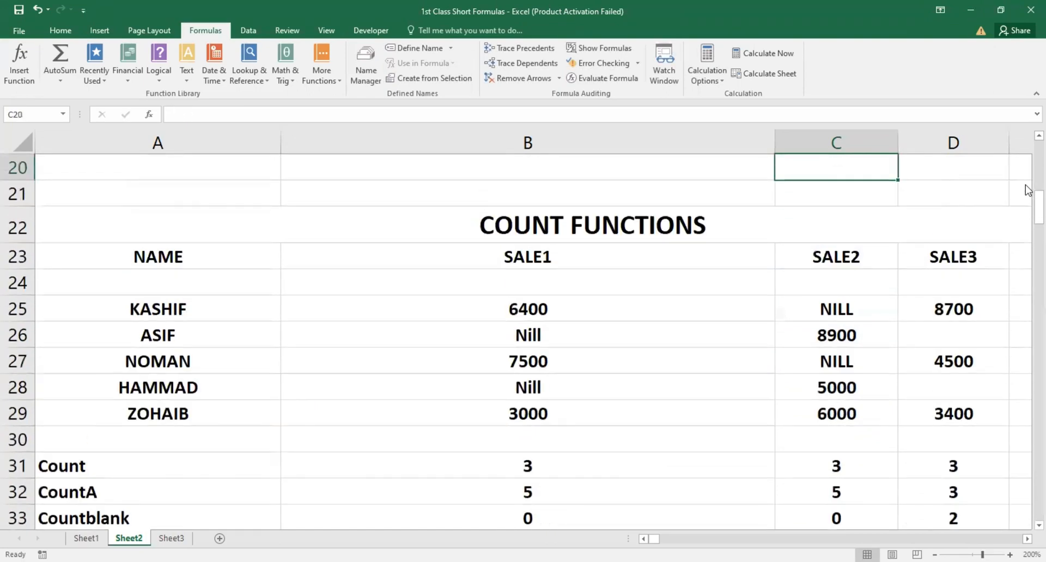
{"action": "key", "text": "Left"}
{"action": "key", "text": "Up"}
{"action": "key", "text": "Up"}
{"action": "key", "text": "Up"}
{"action": "key", "text": "Up"}
{"action": "key", "text": "Up"}
{"action": "key", "text": "Down"}
{"action": "key", "text": "Down"}
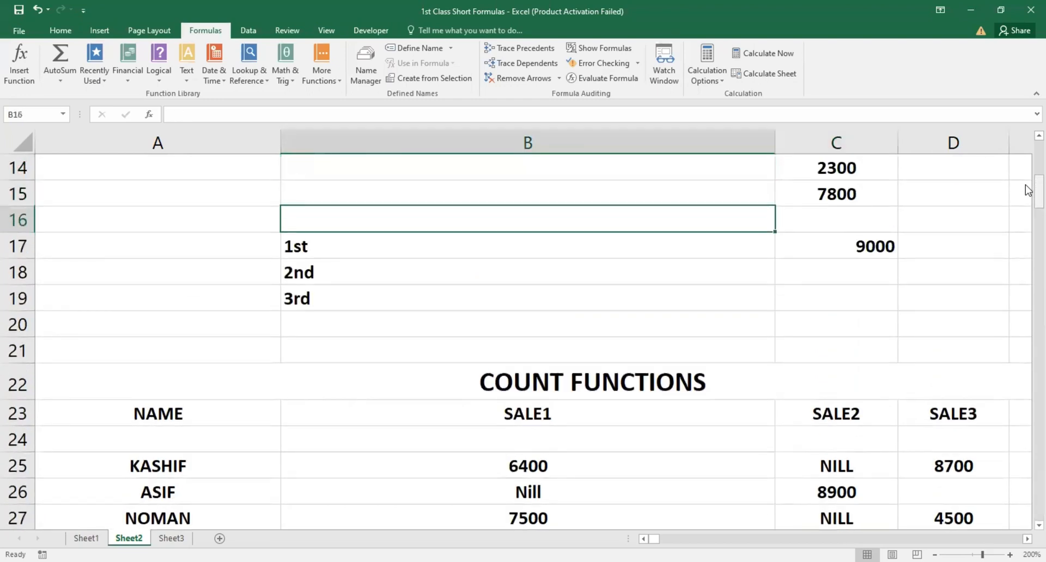
{"action": "key", "text": "Up"}
{"action": "key", "text": "Up"}
{"action": "key", "text": "Right"}
{"action": "key", "text": "Right"}
{"action": "key", "text": "Down"}
{"action": "key", "text": "Down"}
{"action": "key", "text": "Left"}
{"action": "key", "text": "Down"}
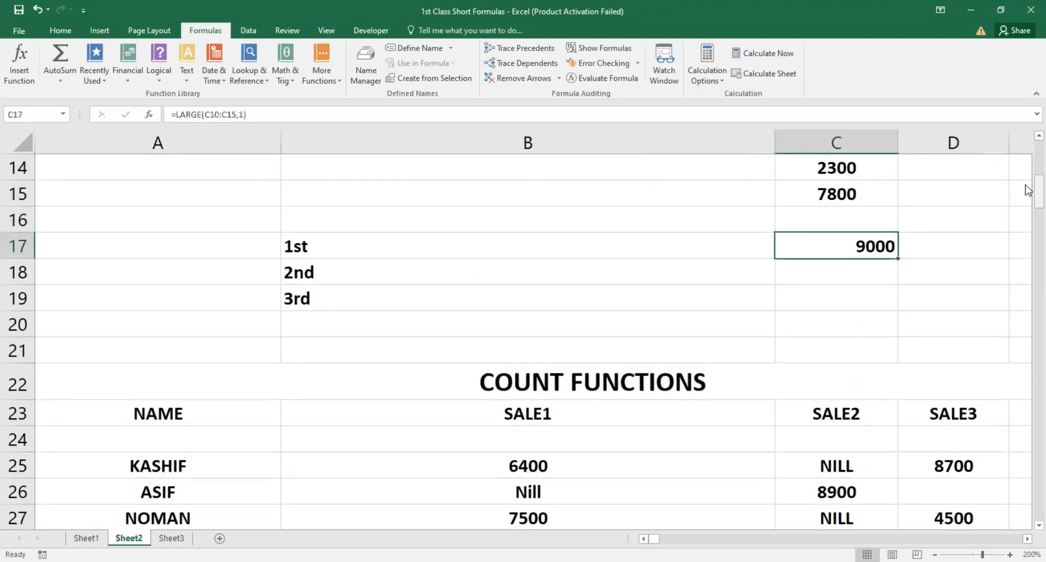
{"action": "key", "text": "F2"}
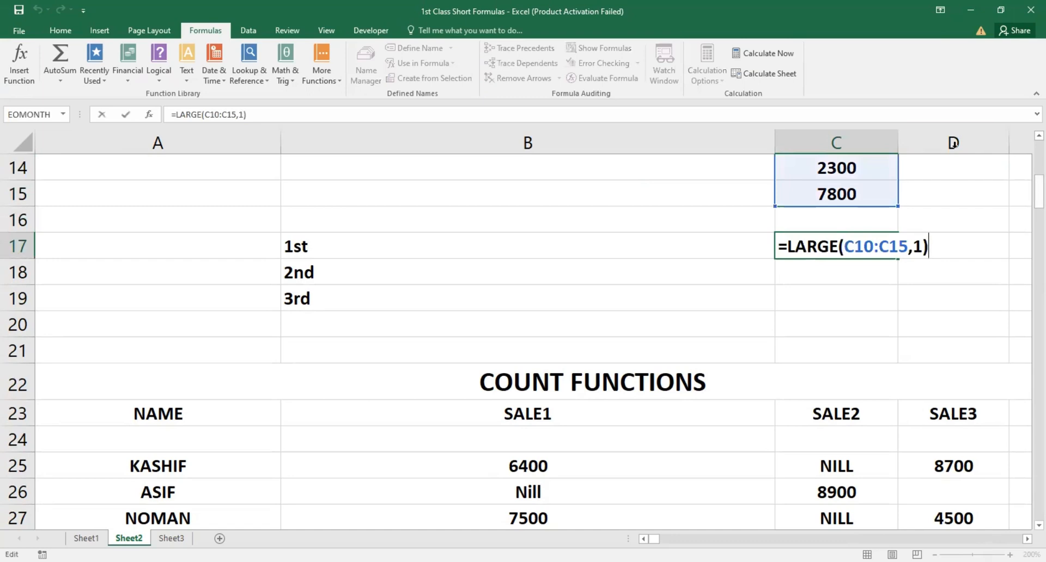
{"action": "left_click_drag", "start_coordinate": [1027, 182], "coordinate": [1027, 172]}
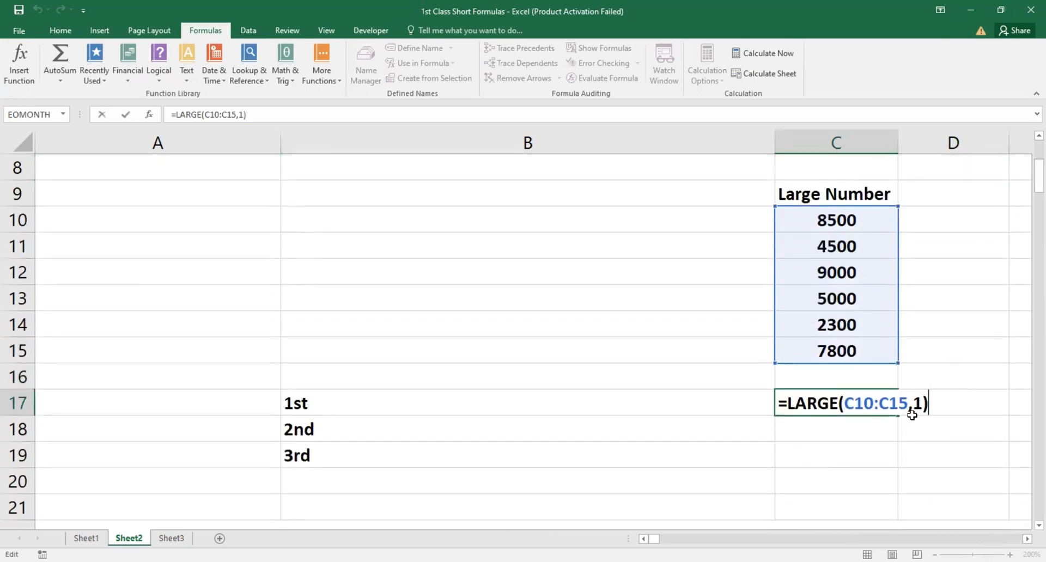
{"action": "key", "text": "Return"}
{"action": "key", "text": "Up"}
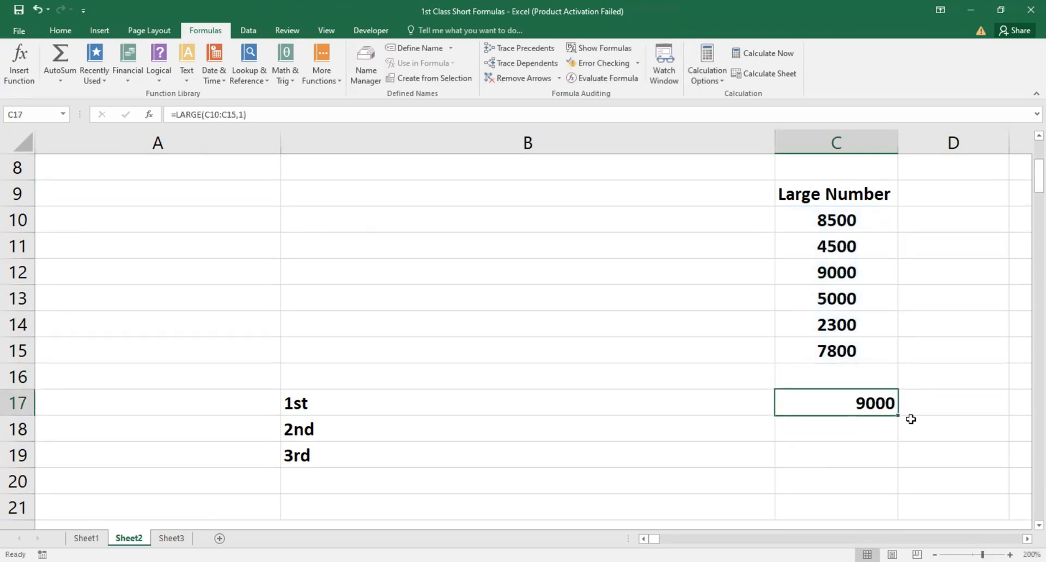
- Enter the formula =LARGE(C10:C15,2) in C18 to return the 2nd largest number
{"action": "key", "text": "Down"}
{"action": "type", "text": "="}
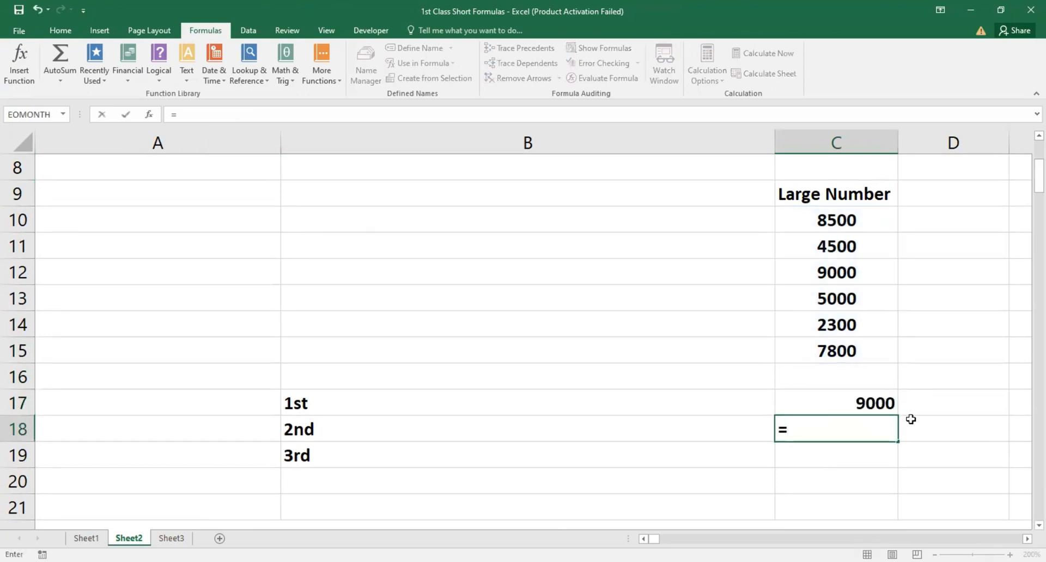
{"action": "type", "text": "LARGE"}
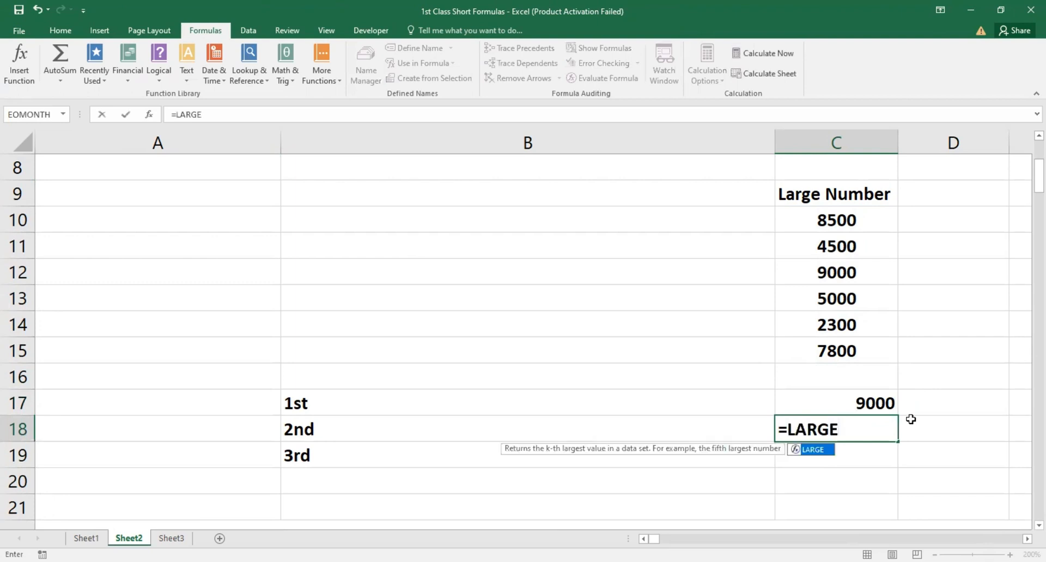
{"action": "type", "text": "("}
{"action": "left_click_drag", "start_coordinate": [822, 224], "coordinate": [798, 342]}
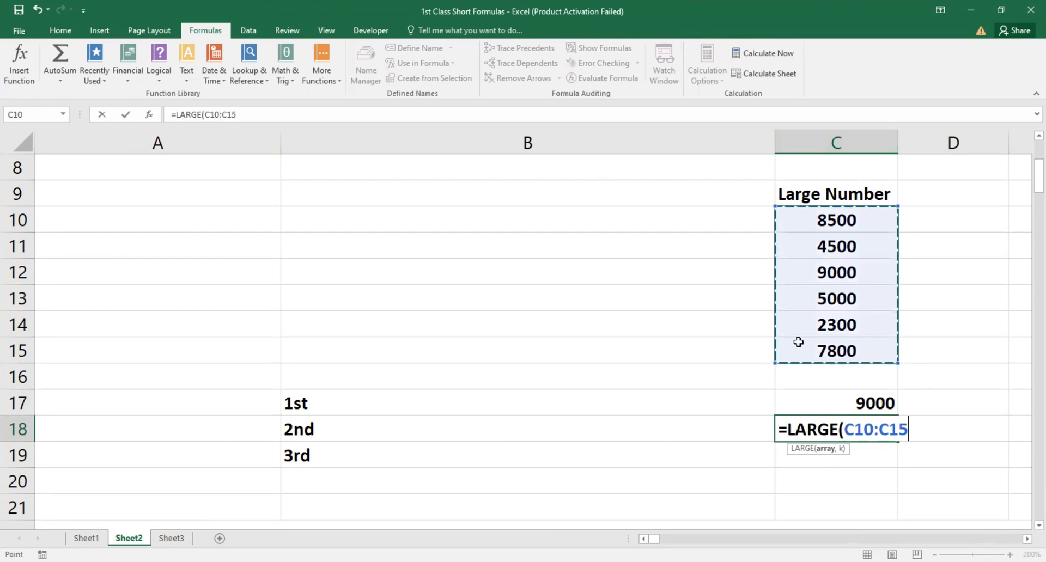
{"action": "type", "text": ",2"}
{"action": "key", "text": "Return"}
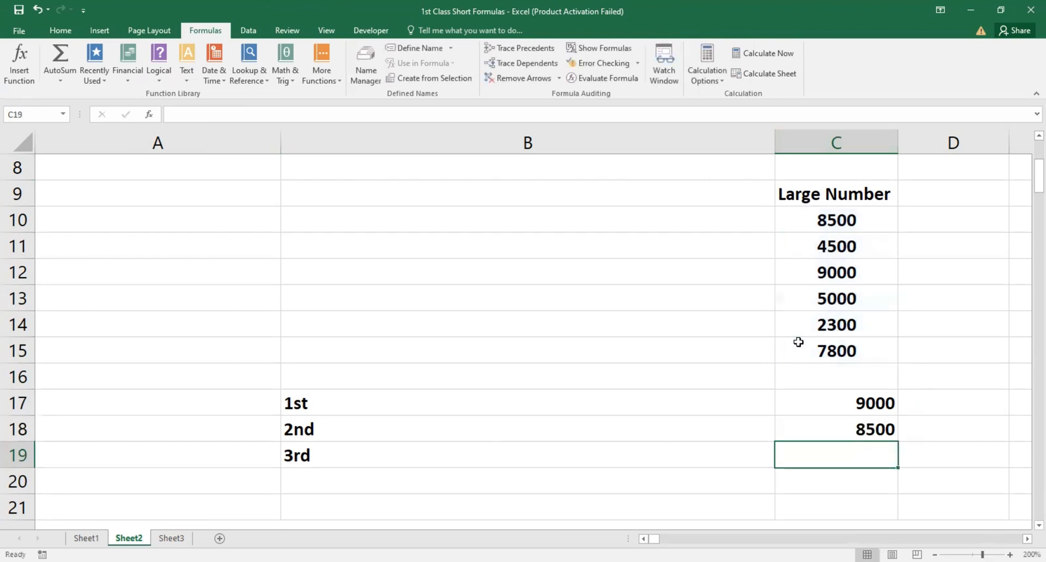
- Go through the Large Number list and compare its values with the 1st and 2nd results
{"action": "key", "text": "Up"}
{"action": "key", "text": "Up"}
{"action": "key", "text": "Up"}
{"action": "key", "text": "Up"}
{"action": "key", "text": "Up"}
{"action": "key", "text": "Up"}
{"action": "key", "text": "Up"}
{"action": "key", "text": "Up"}
{"action": "key", "text": "Up"}
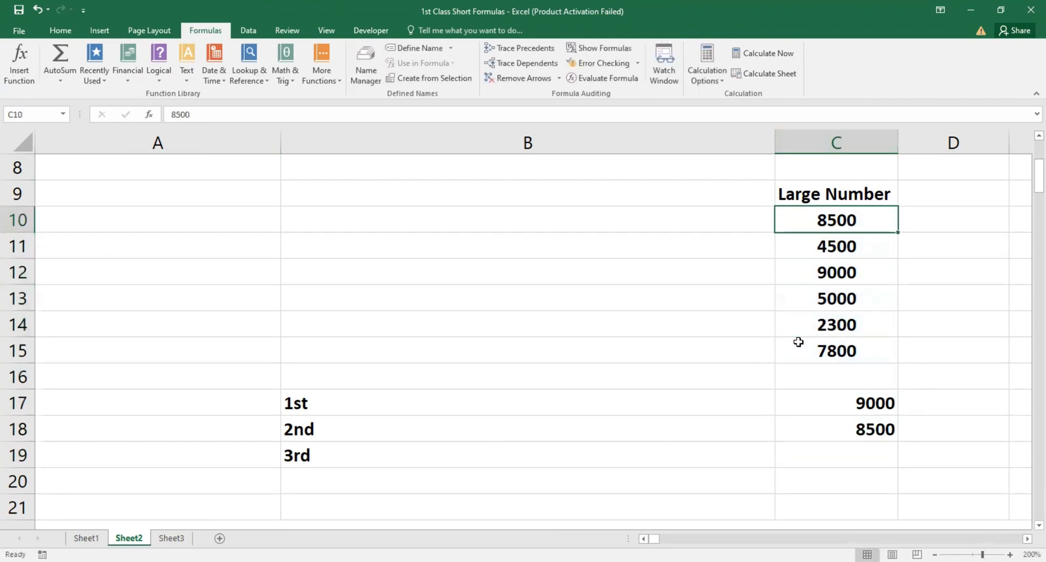
{"action": "key", "text": "Down"}
{"action": "key", "text": "Down"}
{"action": "key", "text": "Down"}
{"action": "key", "text": "Down"}
{"action": "key", "text": "Down"}
{"action": "key", "text": "Down"}
{"action": "key", "text": "Down"}
{"action": "key", "text": "Down"}
{"action": "key", "text": "Down"}
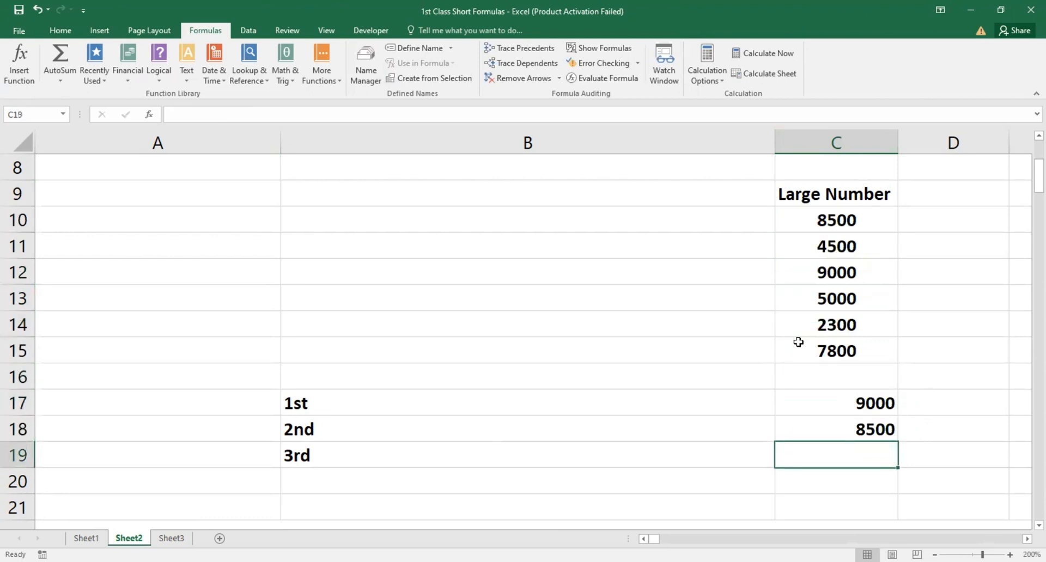
- Enter the formula =LARGE(C10:C15,3) in C19 to return the 3rd largest number
{"action": "key", "text": "Left"}
{"action": "type", "text": "=LARGE"}
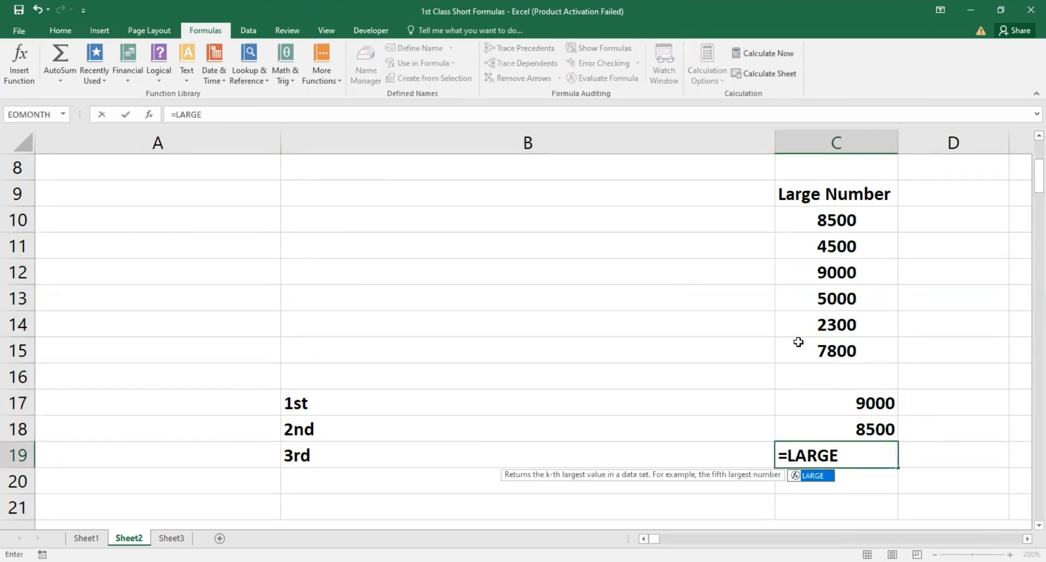
{"action": "type", "text": "("}
{"action": "key", "text": "Up"}
{"action": "key", "text": "Up"}
{"action": "key", "text": "Up"}
{"action": "key", "text": "Up"}
{"action": "key", "text": "shift+Up"}
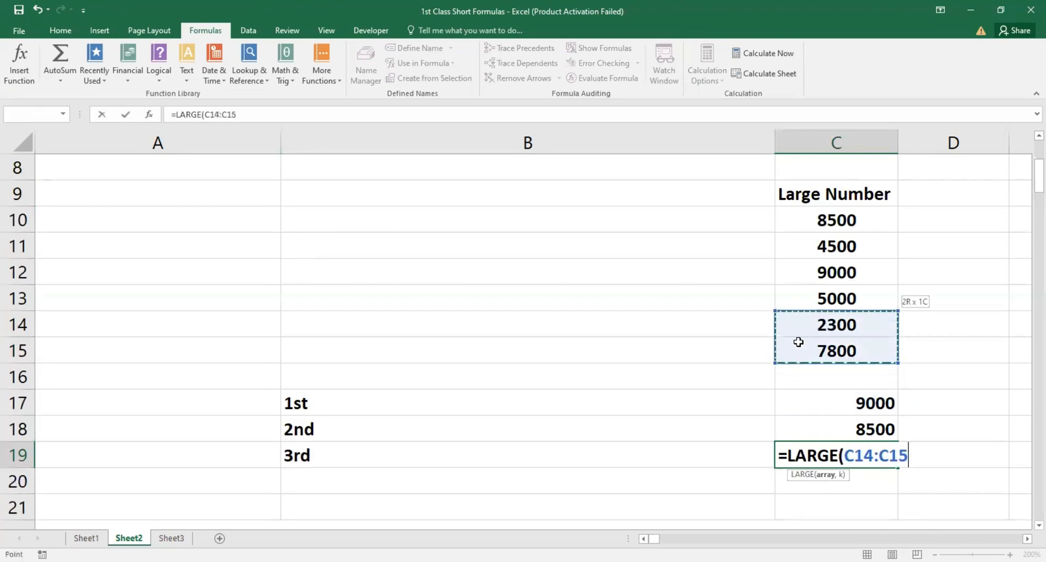
{"action": "key", "text": "shift+Up"}
{"action": "key", "text": "shift+Up"}
{"action": "key", "text": "shift+Up"}
{"action": "key", "text": "shift+Up"}
{"action": "type", "text": ",3"}
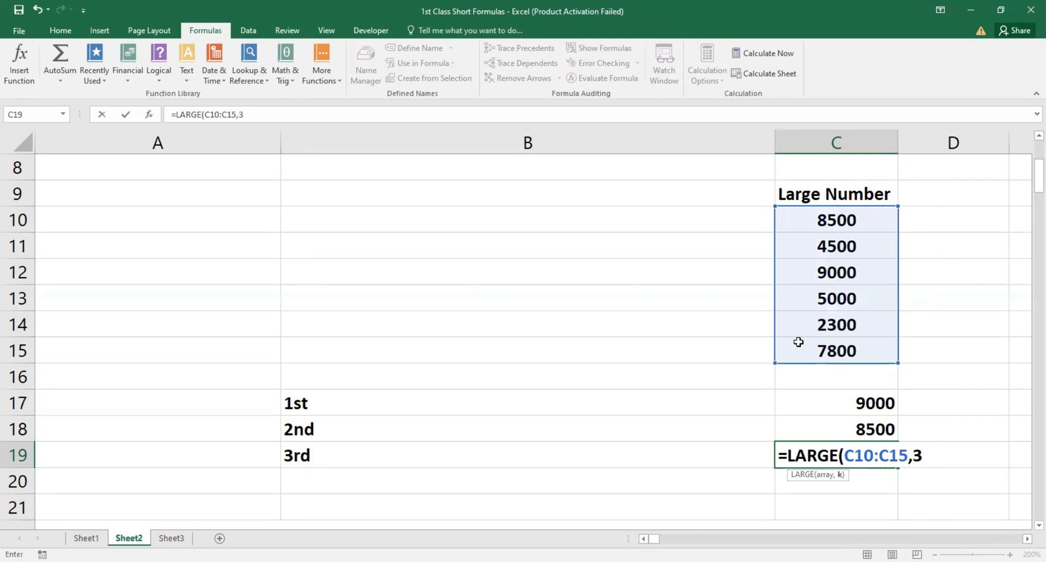
{"action": "key", "text": "Left"}
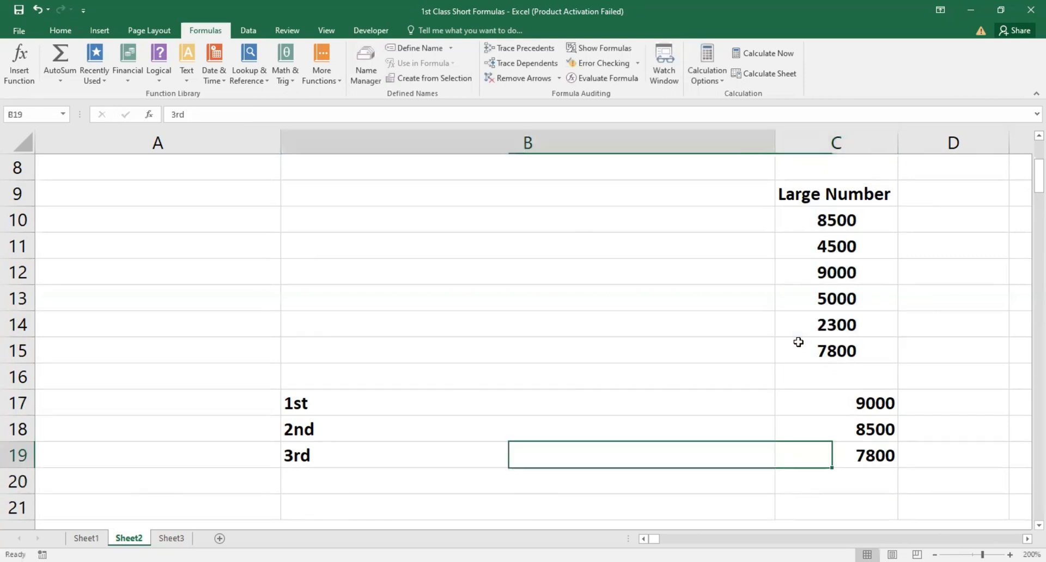
- Review the LARGE formulas and results beside the 1st, 2nd and 3rd labels
{"action": "key", "text": "Right"}
{"action": "key", "text": "Up"}
{"action": "key", "text": "Up"}
{"action": "key", "text": "Up"}
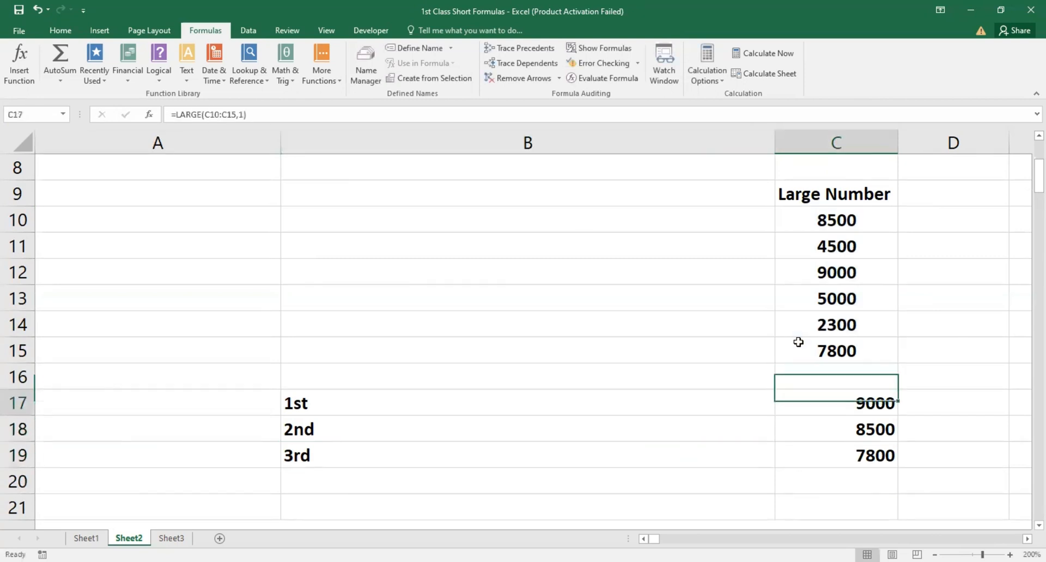
{"action": "key", "text": "Down"}
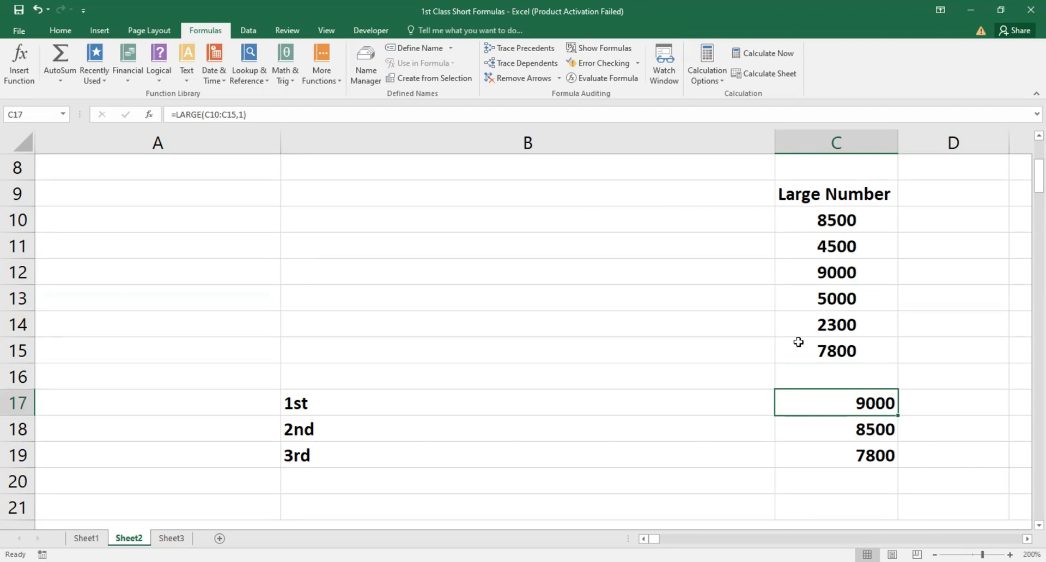
{"action": "key", "text": "Up"}
{"action": "key", "text": "Down"}
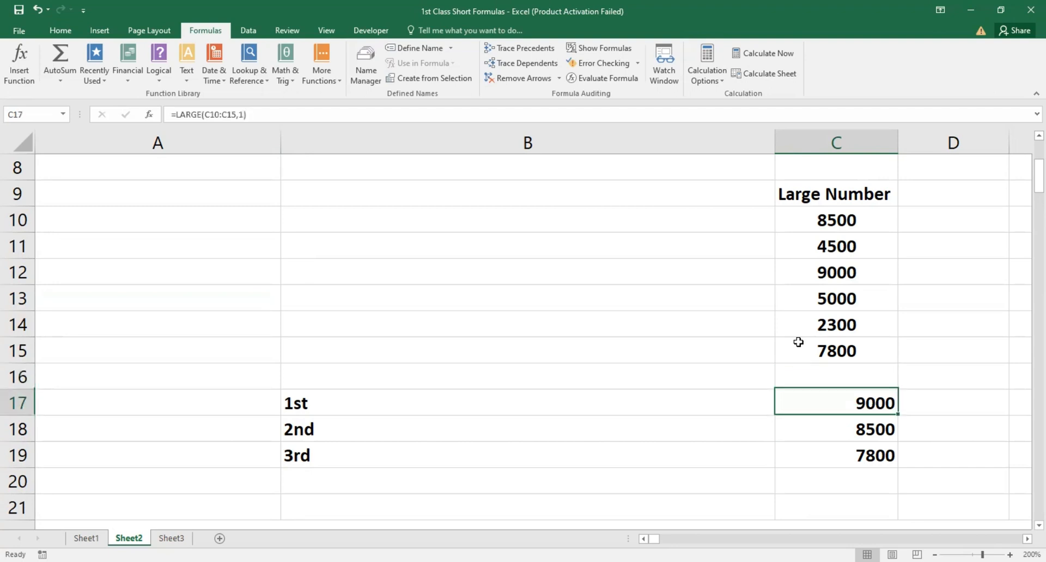
{"action": "key", "text": "Down"}
{"action": "key", "text": "Down"}
{"action": "key", "text": "Up"}
{"action": "key", "text": "Down"}
{"action": "key", "text": "Up"}
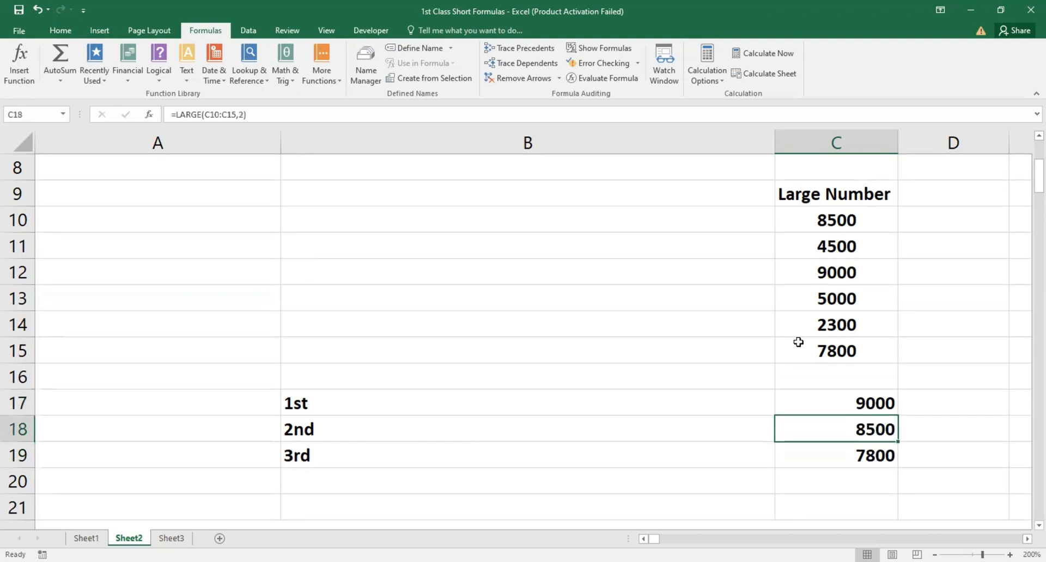
{"action": "key", "text": "Up"}
{"action": "key", "text": "Down"}
{"action": "key", "text": "Up"}
{"action": "key", "text": "Up"}
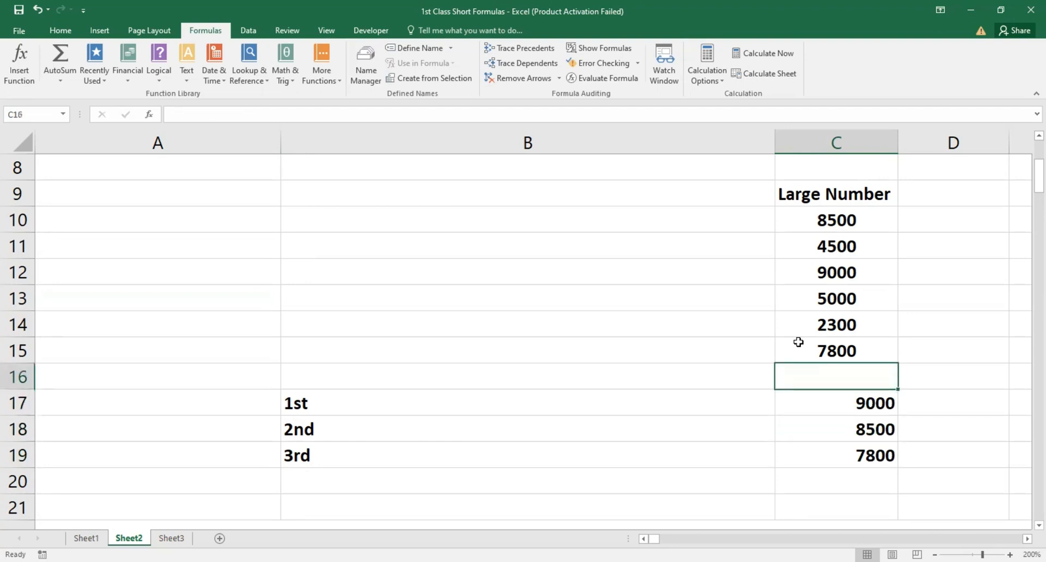
{"action": "key", "text": "Down"}
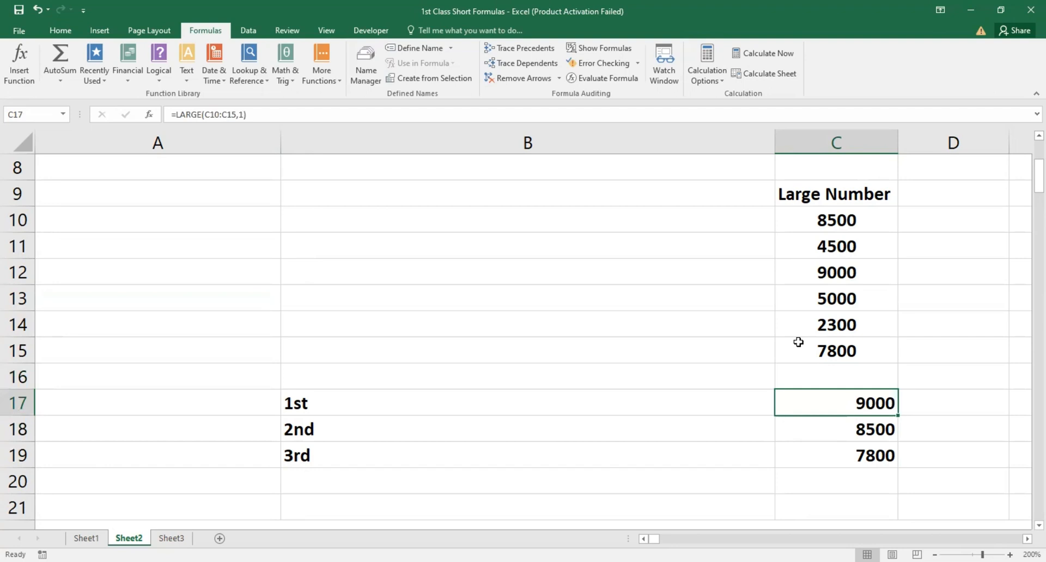
- Clear the 2nd and 3rd largest formulas from C18 and C19, keeping the one in C17
{"action": "key", "text": "Down"}
{"action": "key", "text": "shift+Down"}
{"action": "key", "text": "Delete"}
{"action": "key", "text": "Up"}
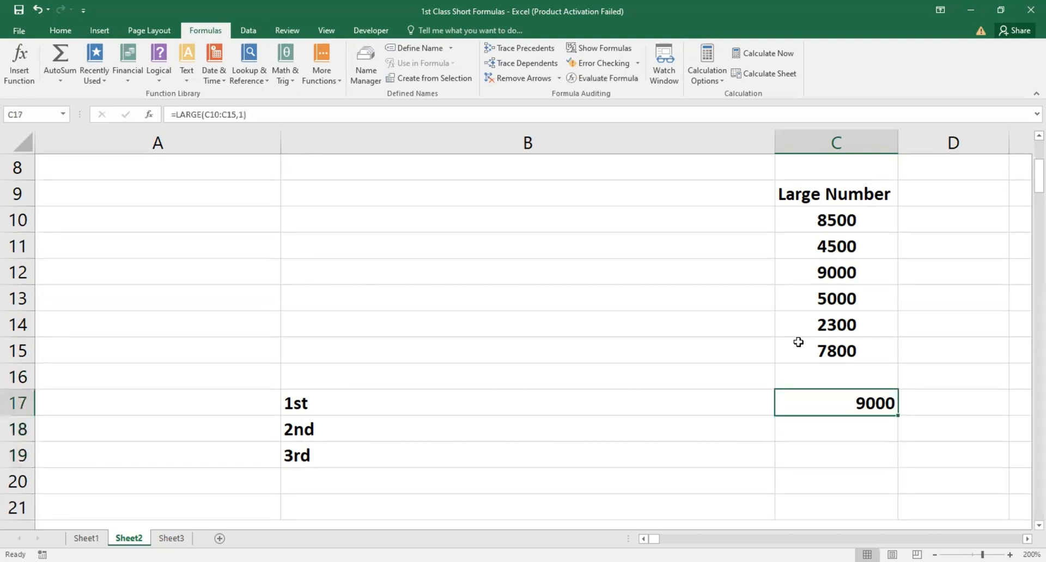
- Try copying the LARGE formula from C17 into C18, inspect the range it references, and clear C18 again
{"action": "key", "text": "F2"}
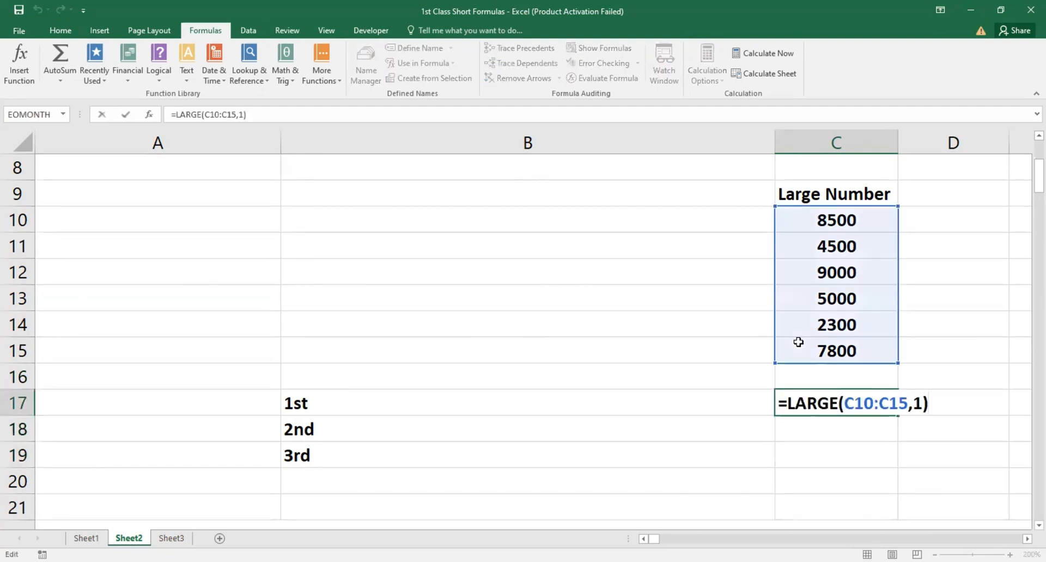
{"action": "key", "text": "Return"}
{"action": "key", "text": "Up"}
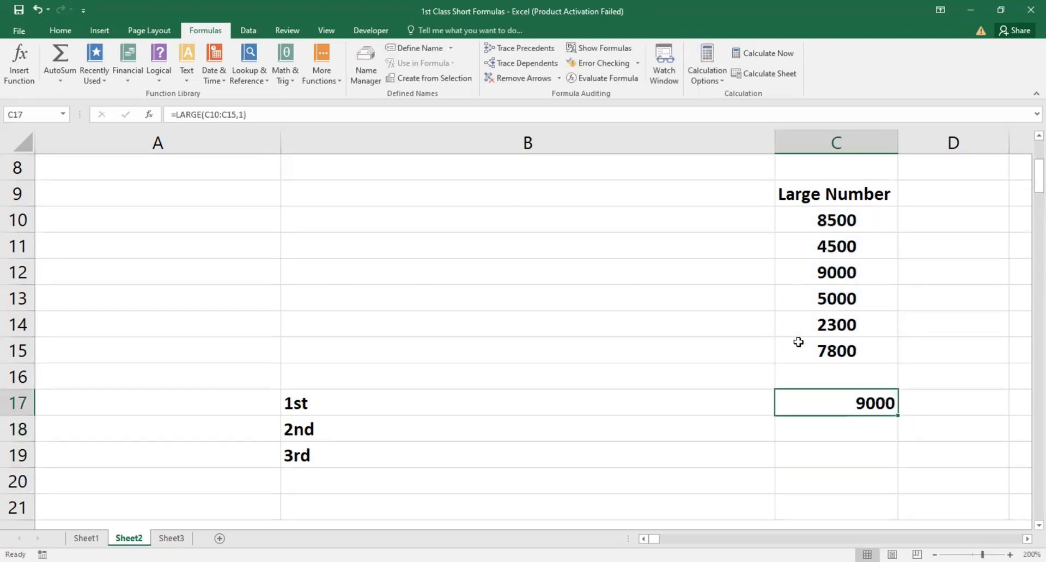
{"action": "key", "text": "ctrl+c"}
{"action": "key", "text": "Down"}
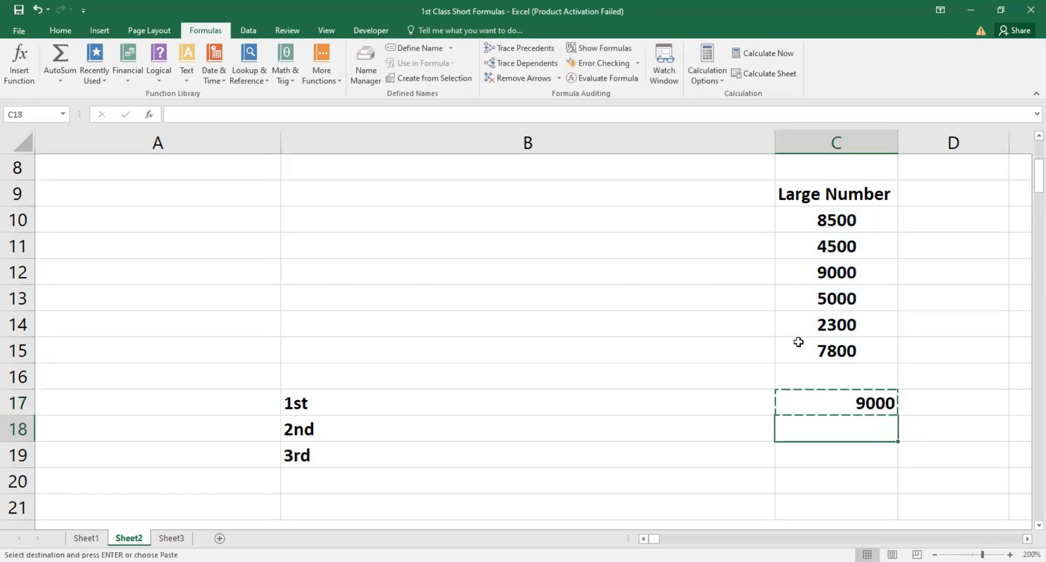
{"action": "key", "text": "ctrl+v"}
{"action": "key", "text": "F2"}
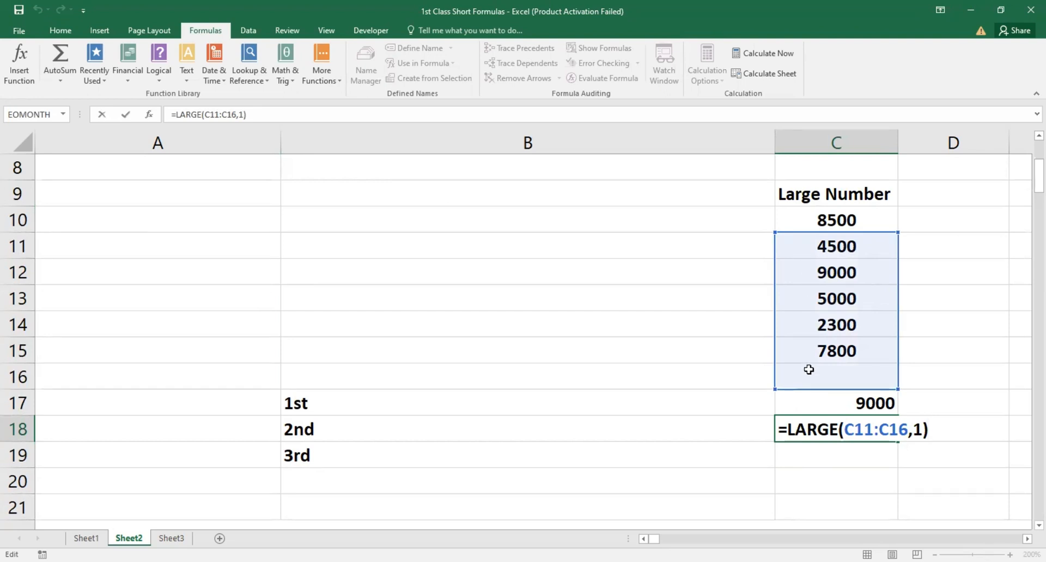
{"action": "key", "text": "Return"}
{"action": "key", "text": "Up"}
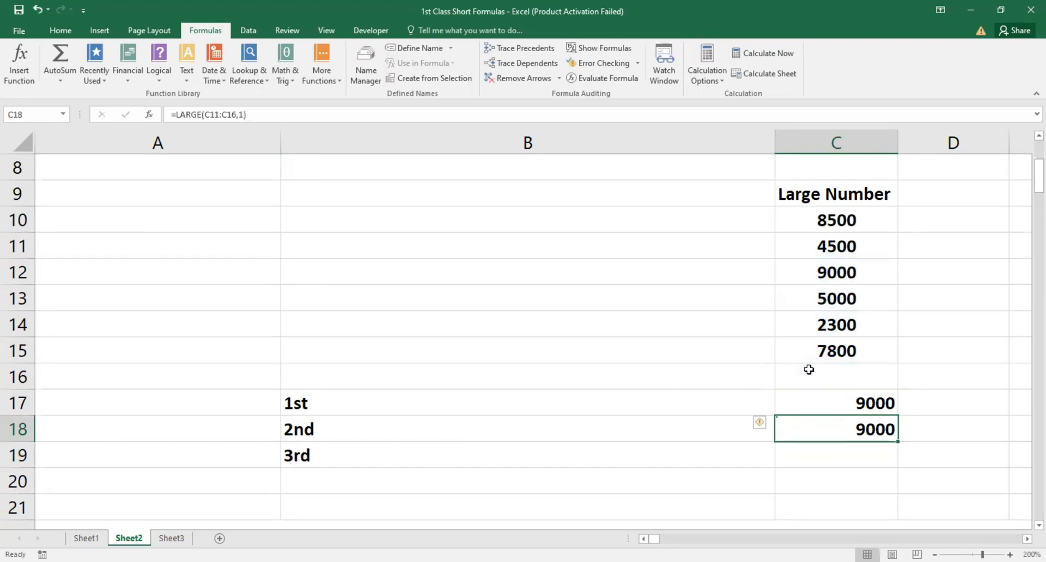
{"action": "key", "text": "Delete"}
{"action": "key", "text": "Up"}
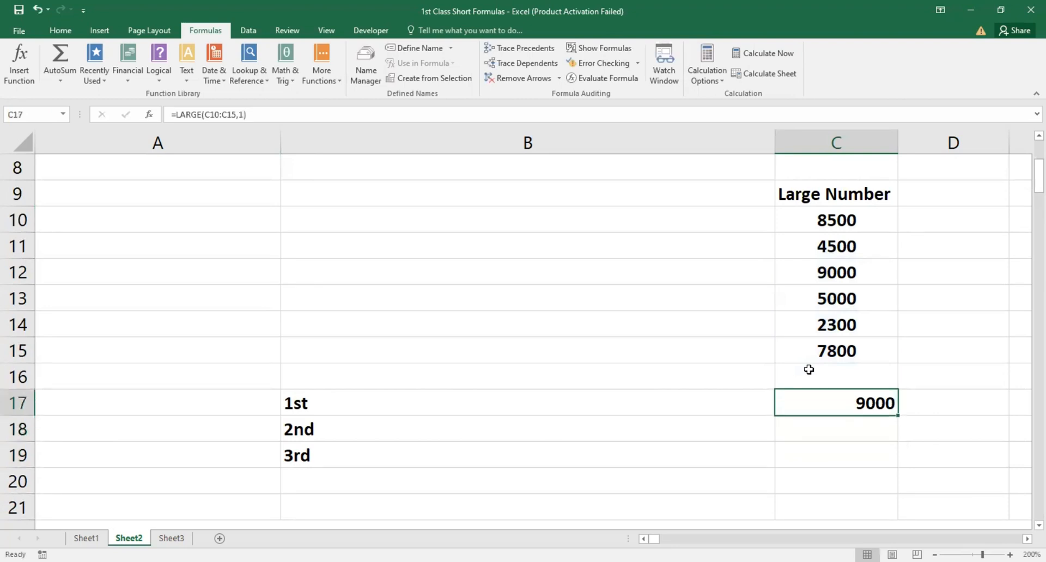
- Go through the Large Number values above the 1st result to see which cells the formula must cover
{"action": "key", "text": "Up"}
{"action": "key", "text": "Up"}
{"action": "key", "text": "Up"}
{"action": "key", "text": "Up"}
{"action": "key", "text": "Up"}
{"action": "key", "text": "Down"}
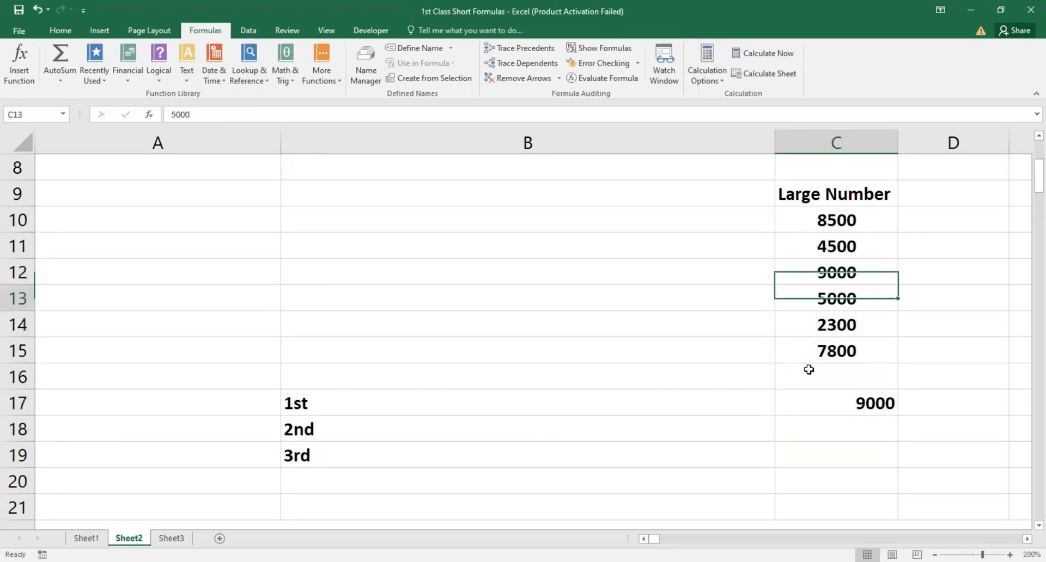
{"action": "key", "text": "Down"}
{"action": "key", "text": "Down"}
{"action": "key", "text": "Down"}
{"action": "key", "text": "Down"}
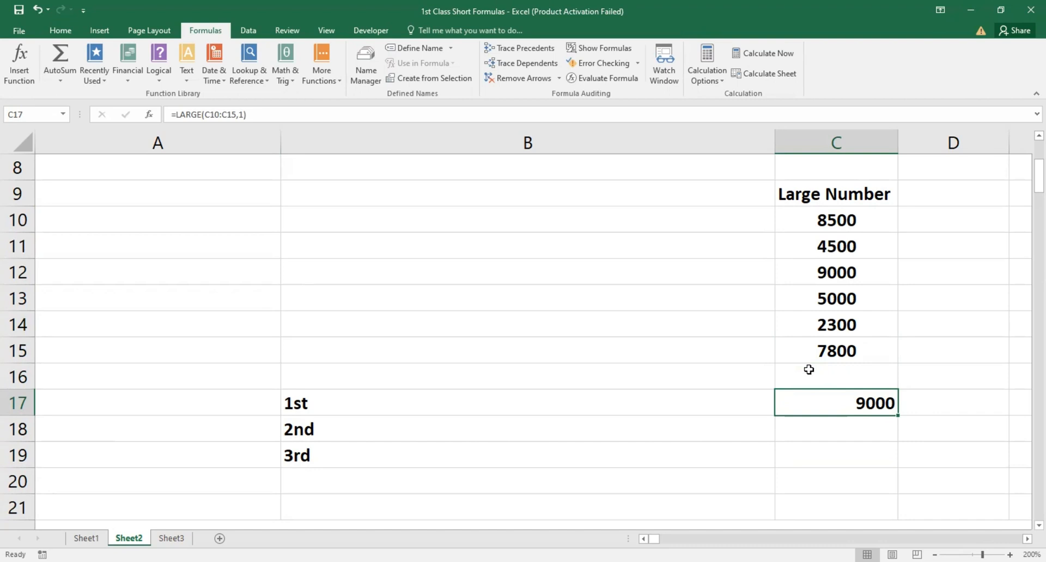
- Make the range in C17's formula absolute so it reads =LARGE($C$10:$C$15,1)
{"action": "key", "text": "F2"}
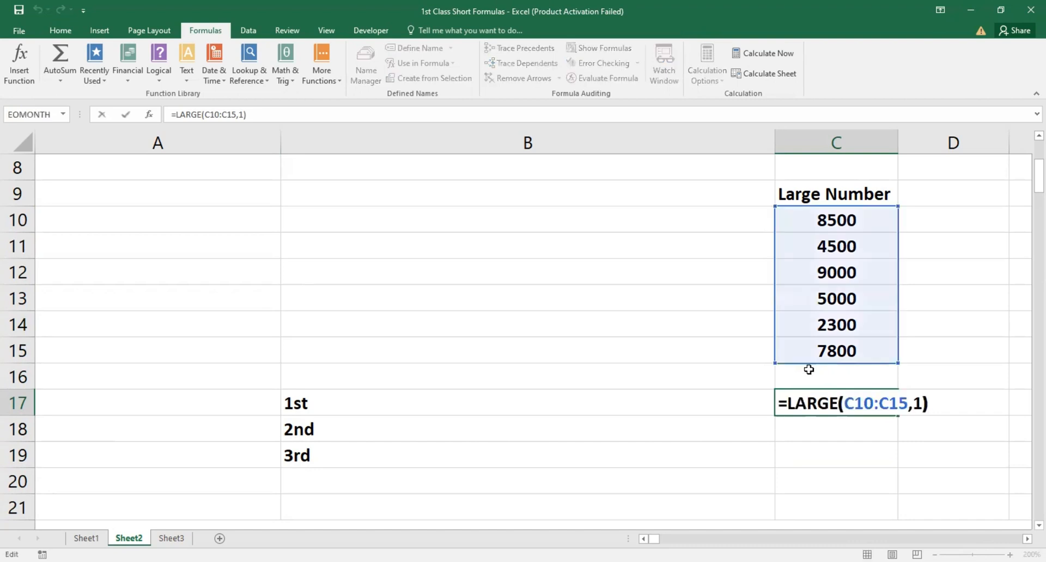
{"action": "key", "text": "Left"}
{"action": "key", "text": "Left"}
{"action": "key", "text": "Left"}
{"action": "key", "text": "Left"}
{"action": "key", "text": "Left"}
{"action": "key", "text": "Left"}
{"action": "key", "text": "Left"}
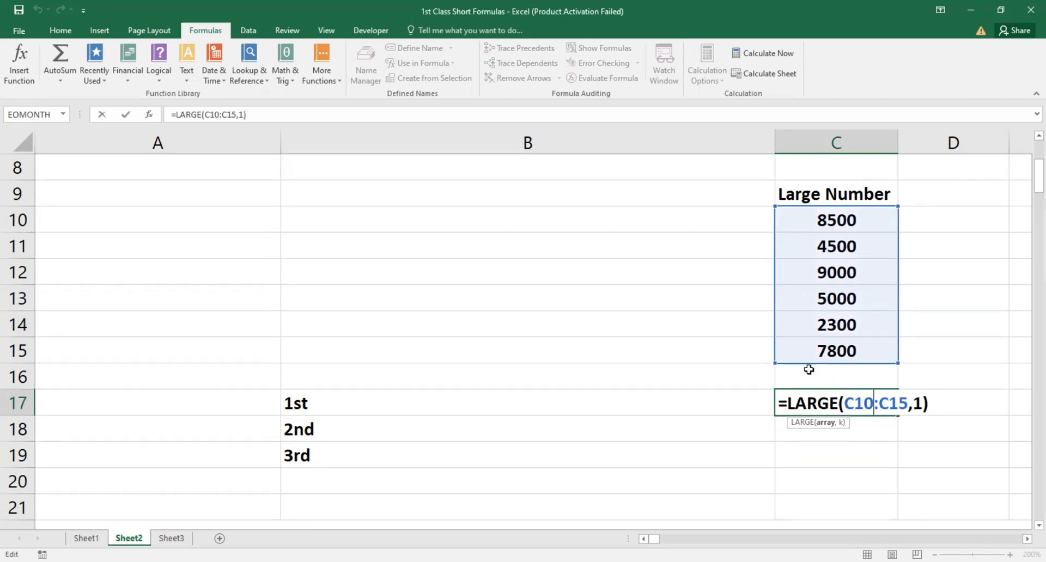
{"action": "key", "text": "F4"}
{"action": "key", "text": "Right"}
{"action": "key", "text": "Right"}
{"action": "key", "text": "F4"}
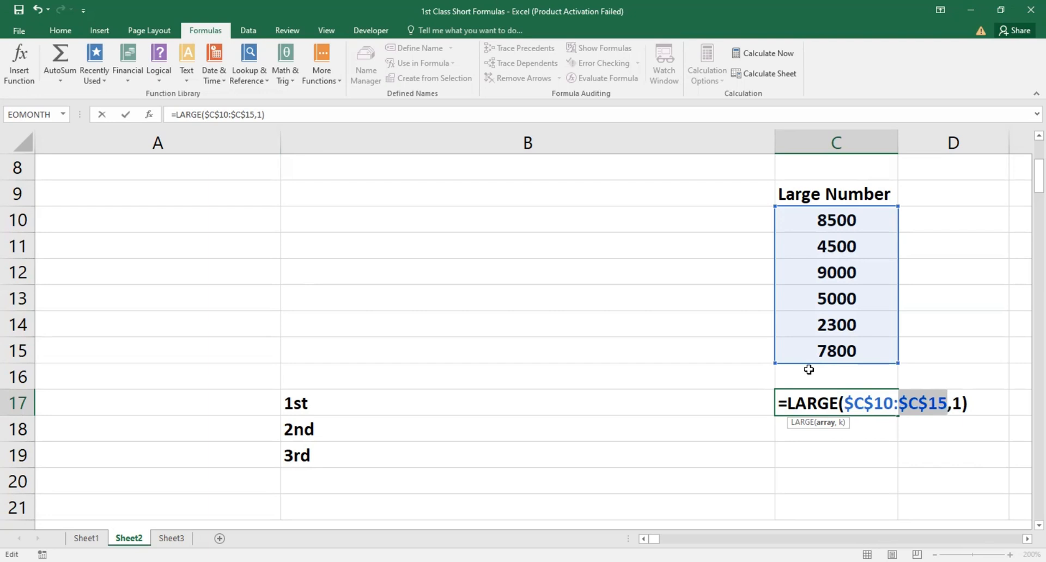
{"action": "key", "text": "Return"}
{"action": "key", "text": "Up"}
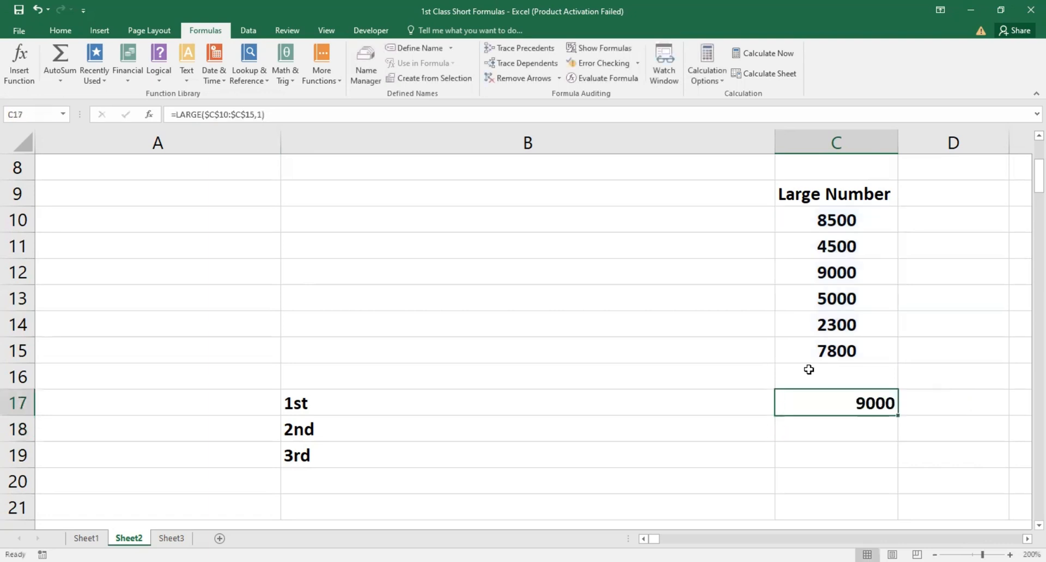
- Copy the absolute-reference LARGE formula from C17 down to C18 and C19
{"action": "key", "text": "ctrl+c"}
{"action": "key", "text": "shift+Down"}
{"action": "key", "text": "shift+Down"}
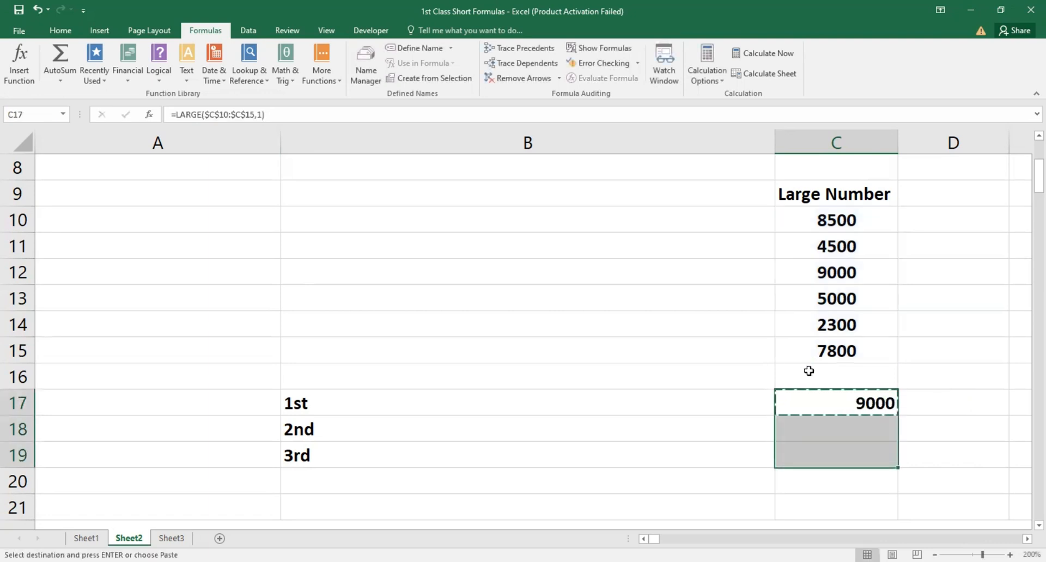
{"action": "key", "text": "ctrl+v"}
{"action": "key", "text": "shift+Up"}
{"action": "key", "text": "Down"}
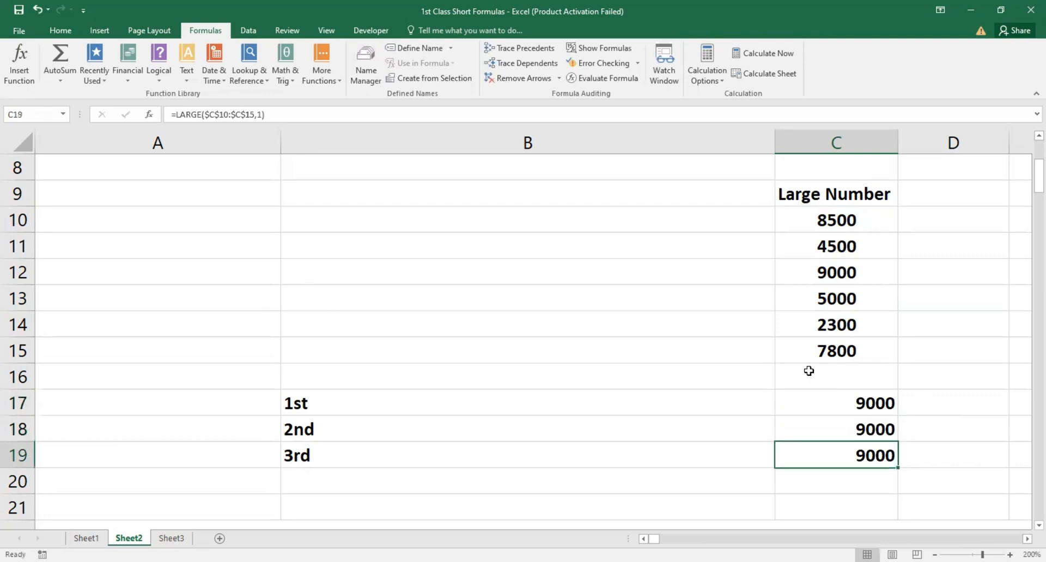
- Inspect the range references of the copied LARGE formulas in C18 and C19
{"action": "key", "text": "Up"}
{"action": "key", "text": "F2"}
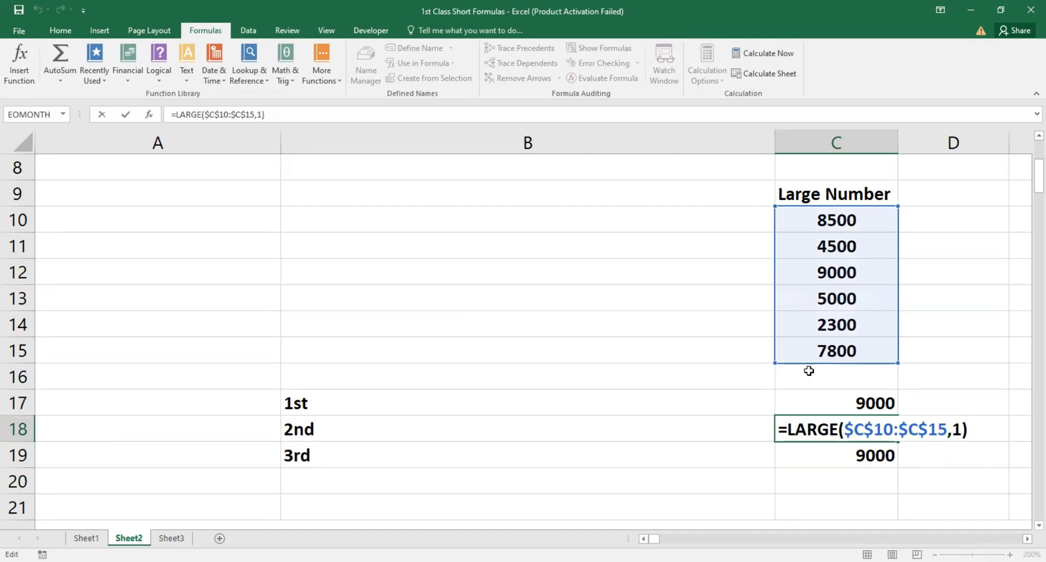
{"action": "key", "text": "Return"}
{"action": "key", "text": "F2"}
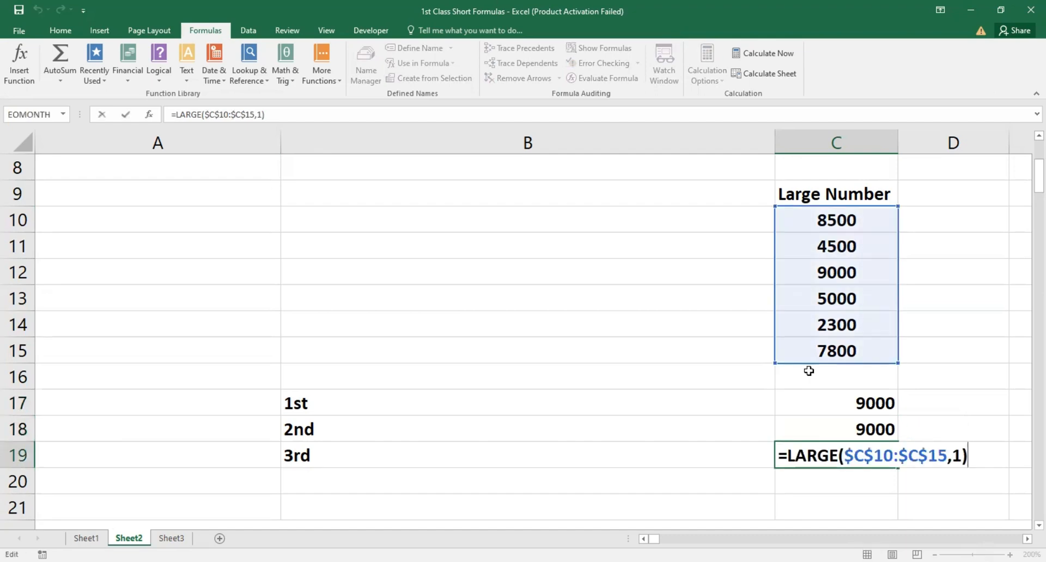
{"action": "key", "text": "Return"}
- Set the k argument of the LARGE formula in C18 to 2 for the 2nd largest number
{"action": "key", "text": "Up"}
{"action": "key", "text": "Up"}
{"action": "key", "text": "F2"}
{"action": "key", "text": "Left"}
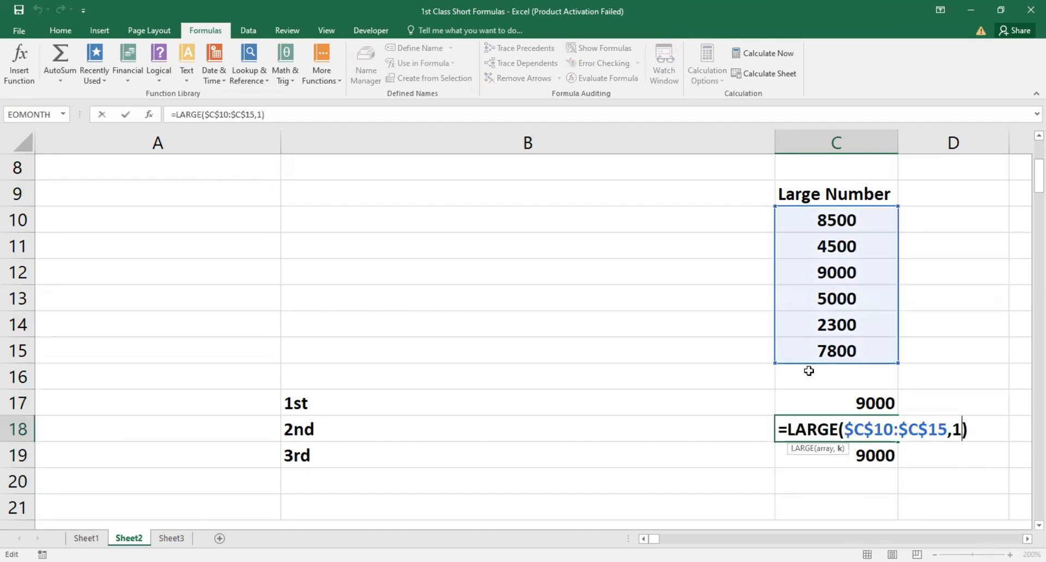
{"action": "key", "text": "shift+Left"}
{"action": "type", "text": "2"}
{"action": "key", "text": "Return"}
- Set the k argument of the LARGE formula in C19 to 3 for the 3rd largest number
{"action": "key", "text": "F2"}
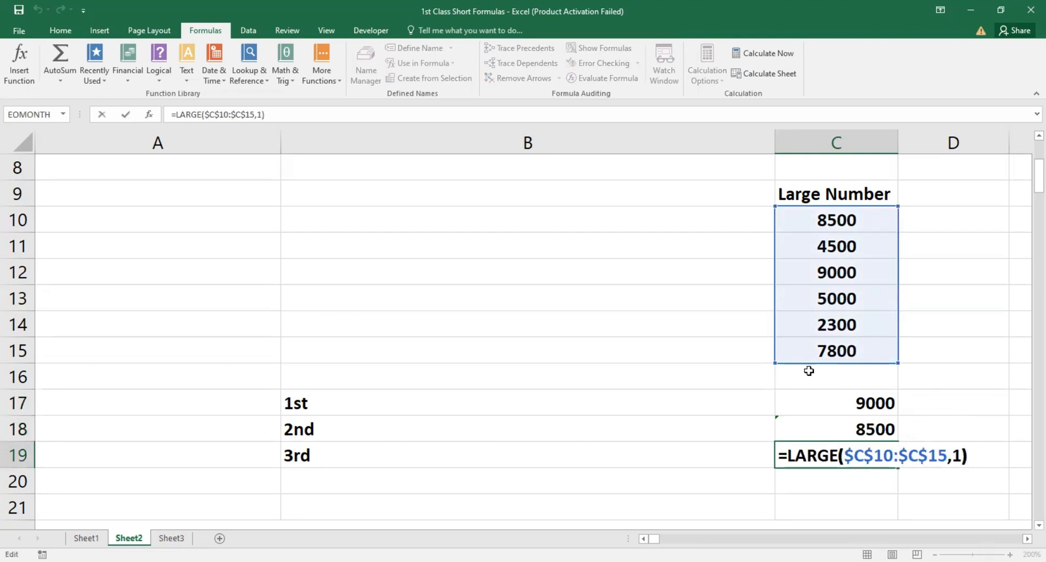
{"action": "key", "text": "Left"}
{"action": "key", "text": "Left"}
{"action": "type", "text": "3"}
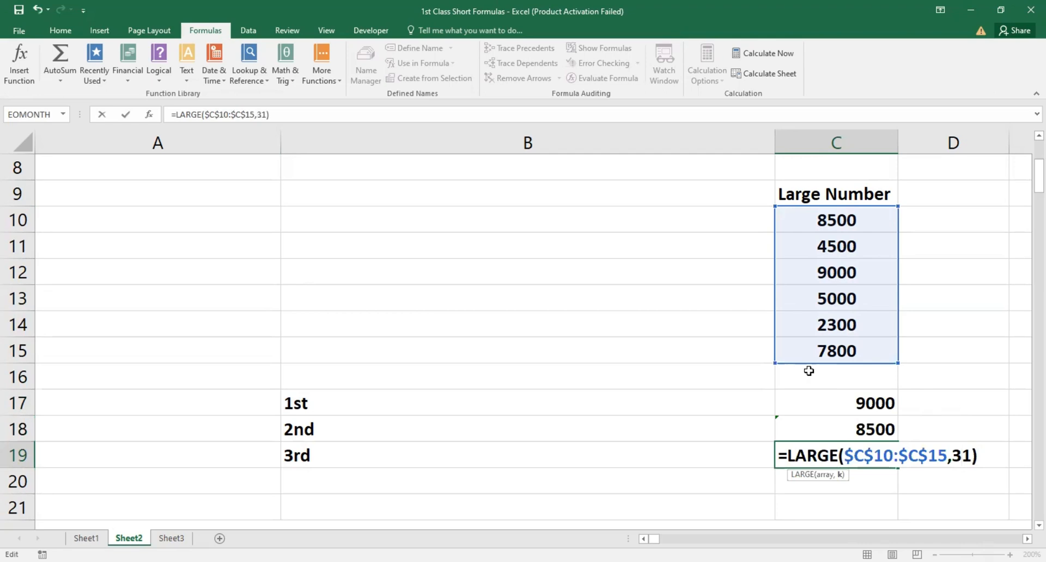
{"action": "key", "text": "Right"}
{"action": "key", "text": "BackSpace"}
{"action": "key", "text": "Return"}
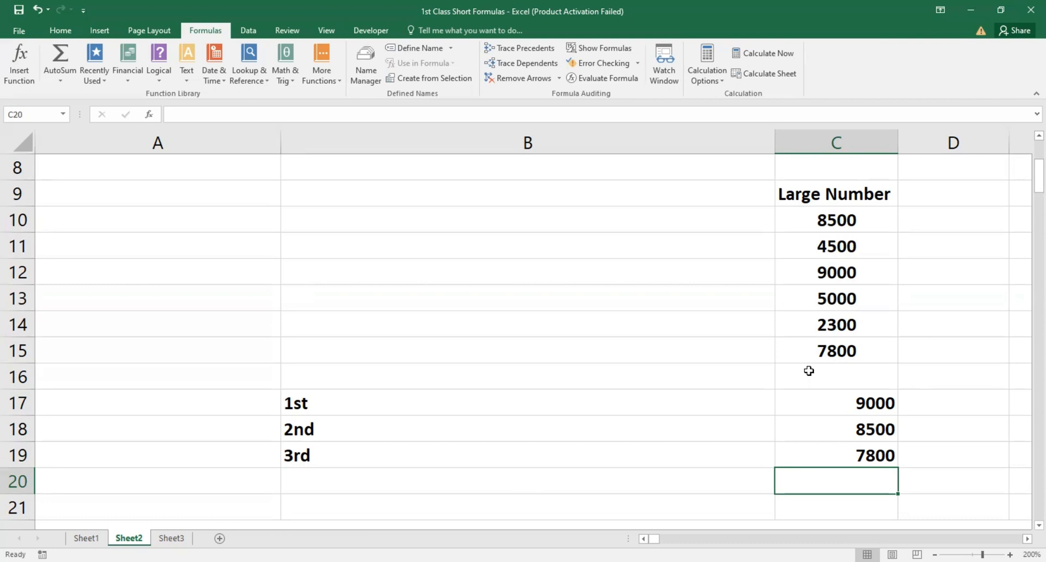
- Copy the 3rd largest formula from C19 into cell A11
{"action": "key", "text": "Up"}
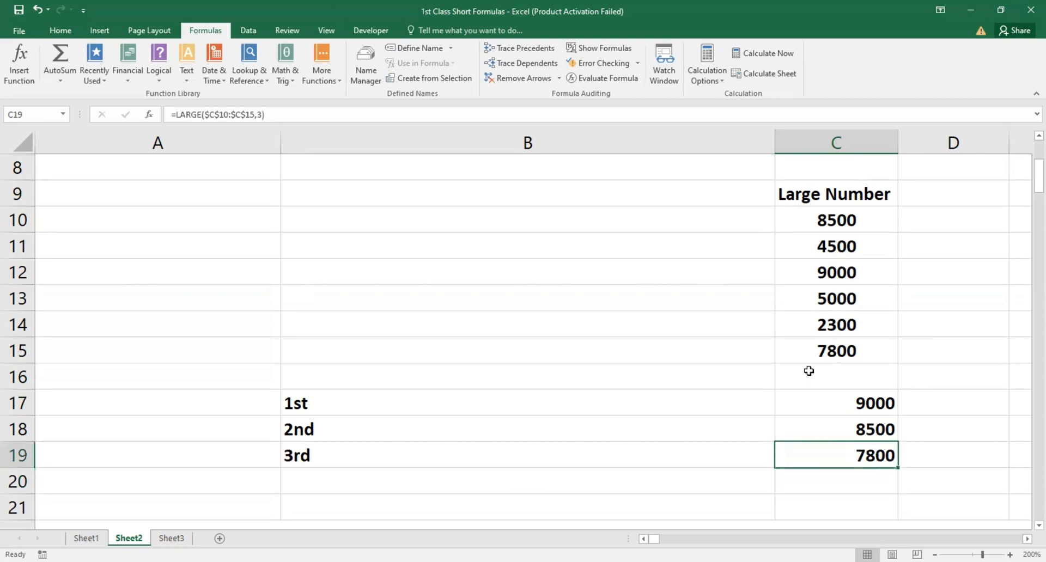
{"action": "key", "text": "ctrl+c"}
{"action": "key", "text": "Left"}
{"action": "key", "text": "Left"}
{"action": "key", "text": "Up"}
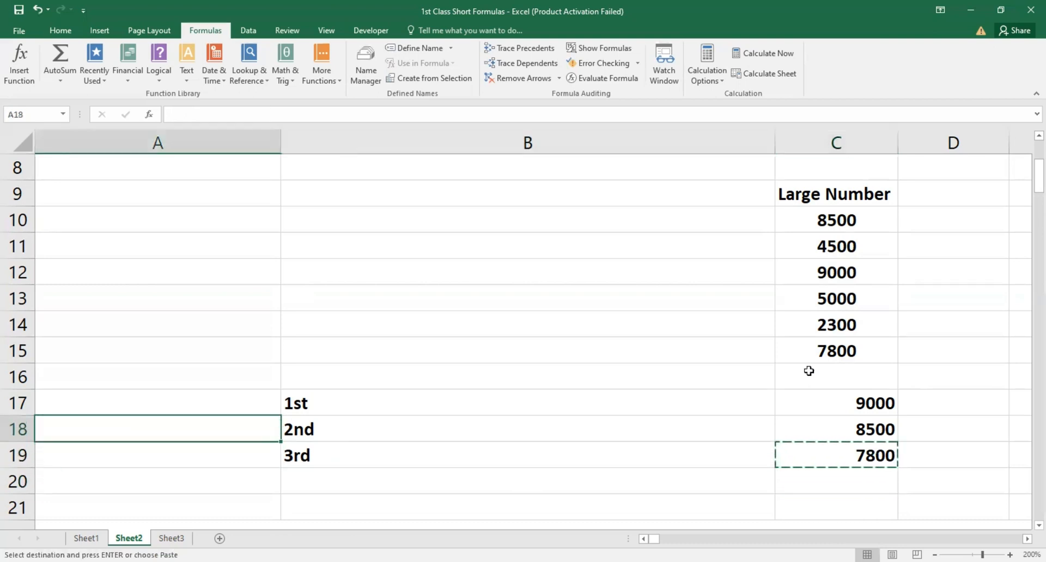
{"action": "key", "text": "Up"}
{"action": "key", "text": "Up"}
{"action": "key", "text": "Up"}
{"action": "key", "text": "Up"}
{"action": "key", "text": "Up"}
{"action": "key", "text": "Up"}
{"action": "key", "text": "Up"}
{"action": "key", "text": "Return"}
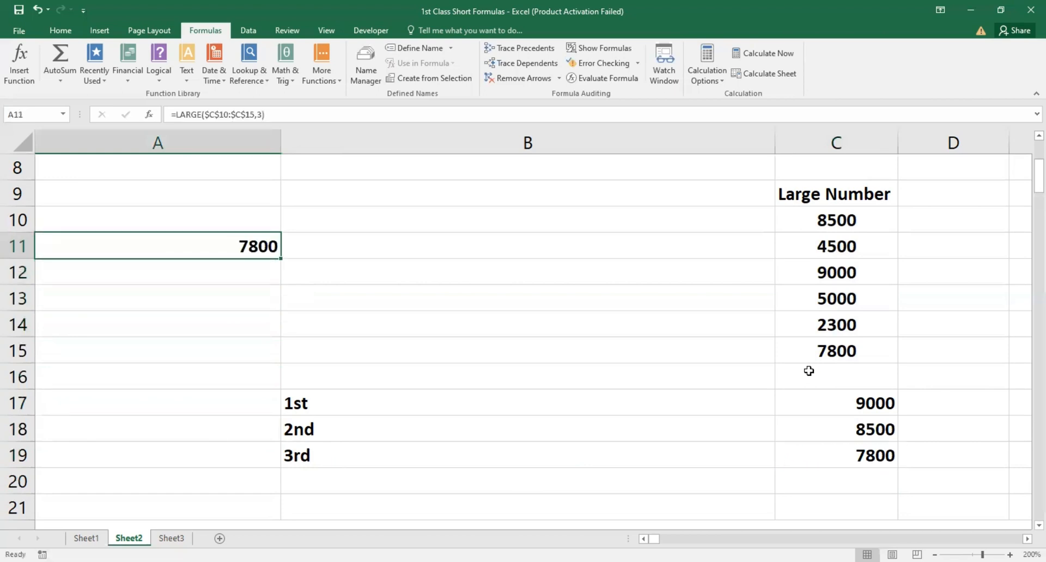
- Show the formula =LARGE($C$10:$C$15,3) in A11 as plain text, and clear that cell
{"action": "key", "text": "F2"}
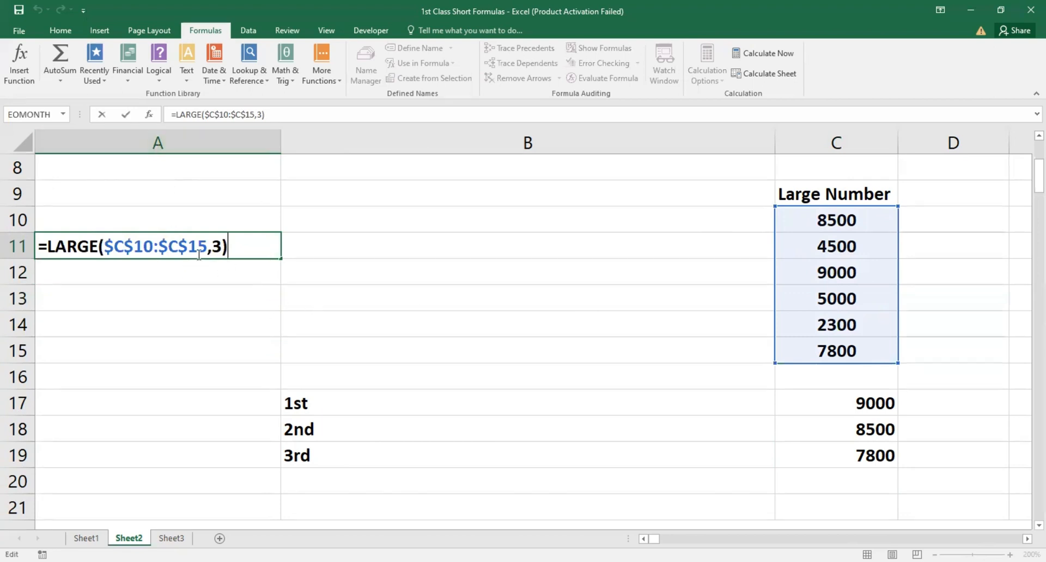
{"action": "key", "text": "Return"}
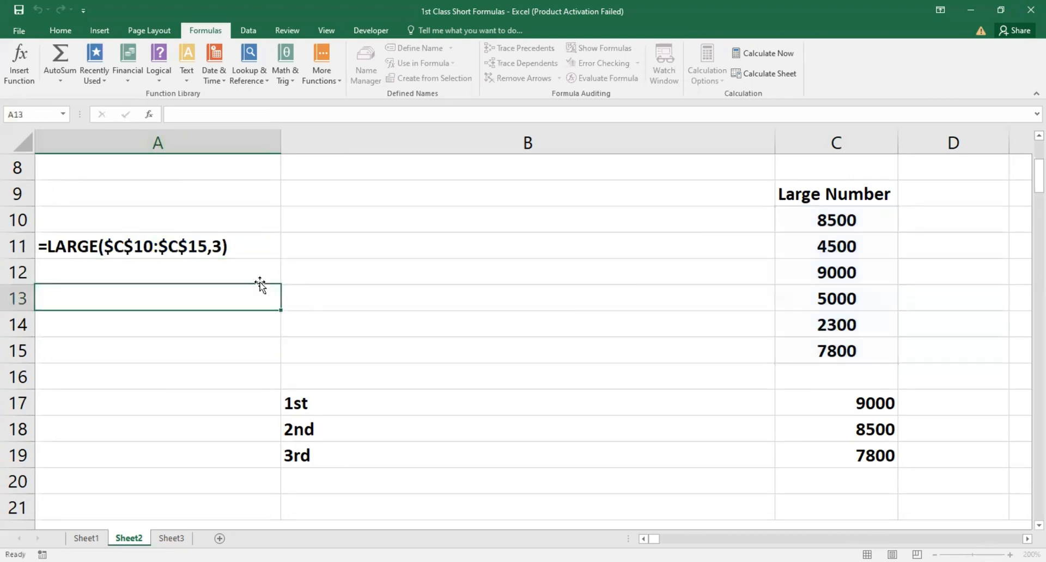
{"action": "left_click", "coordinate": [264, 245]}
{"action": "key", "text": "Delete"}
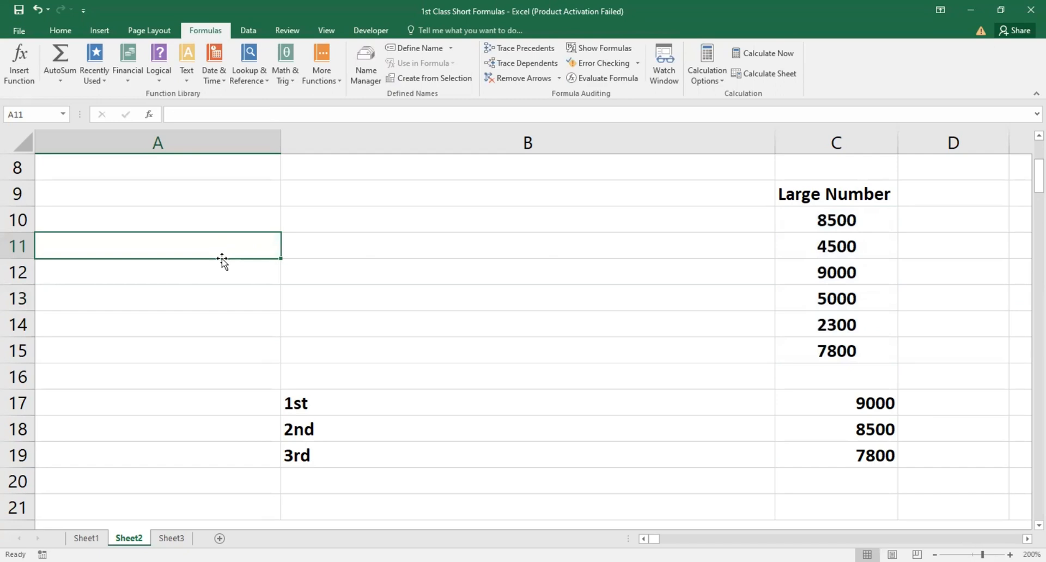
- Look over the Small Number list in column F and compare it with the Large Number list in column C
{"action": "key", "text": "Right"}
{"action": "key", "text": "Right"}
{"action": "key", "text": "Right"}
{"action": "key", "text": "Right"}
{"action": "key", "text": "Right"}
{"action": "key", "text": "Right"}
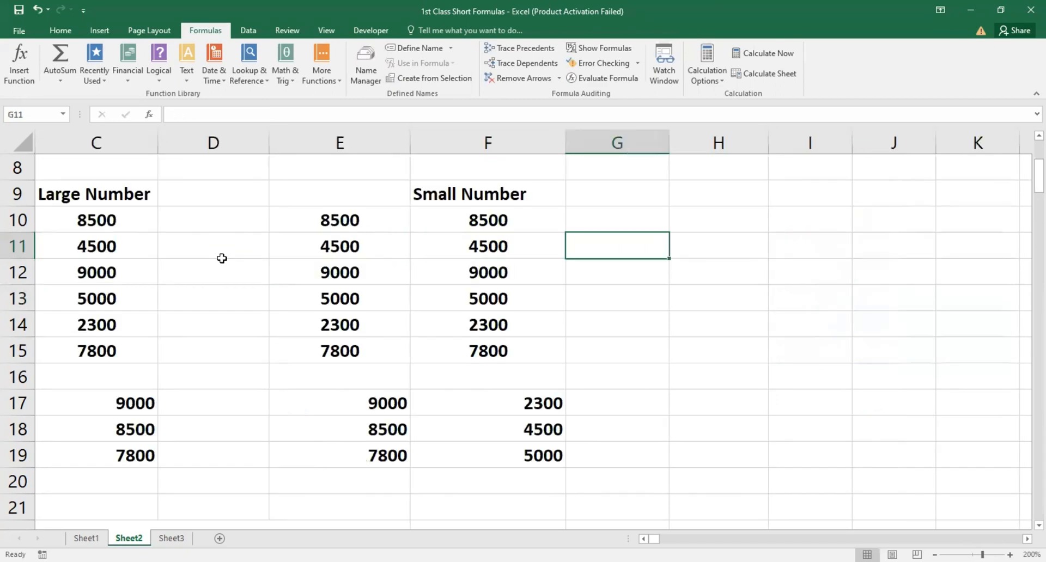
{"action": "key", "text": "Left"}
{"action": "key", "text": "Left"}
{"action": "key", "text": "Up"}
{"action": "key", "text": "Up"}
{"action": "key", "text": "Right"}
{"action": "key", "text": "Down"}
{"action": "key", "text": "Down"}
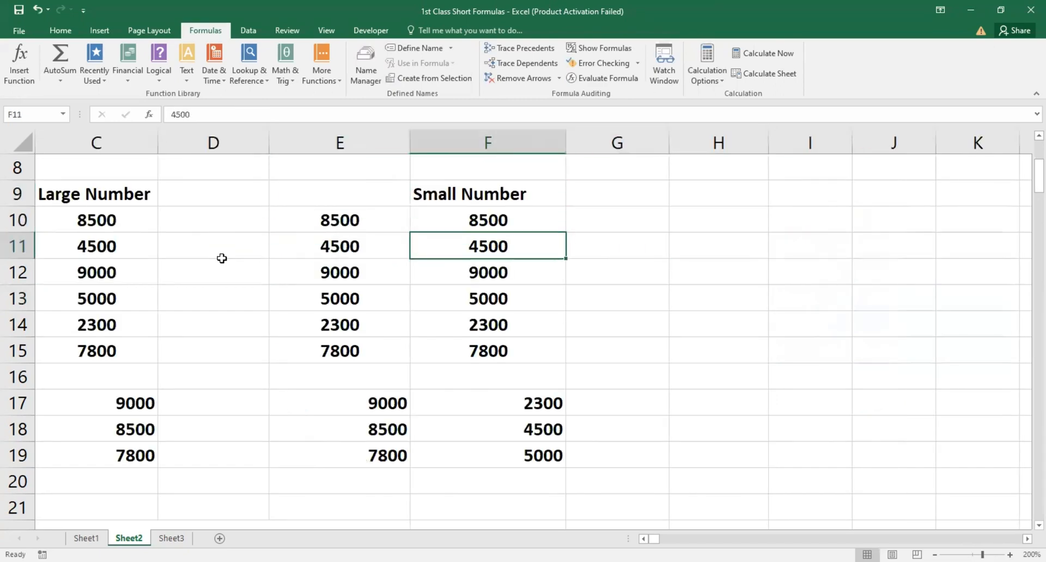
{"action": "key", "text": "Down"}
{"action": "key", "text": "Down"}
{"action": "key", "text": "Down"}
{"action": "key", "text": "Down"}
{"action": "key", "text": "Up"}
{"action": "key", "text": "Up"}
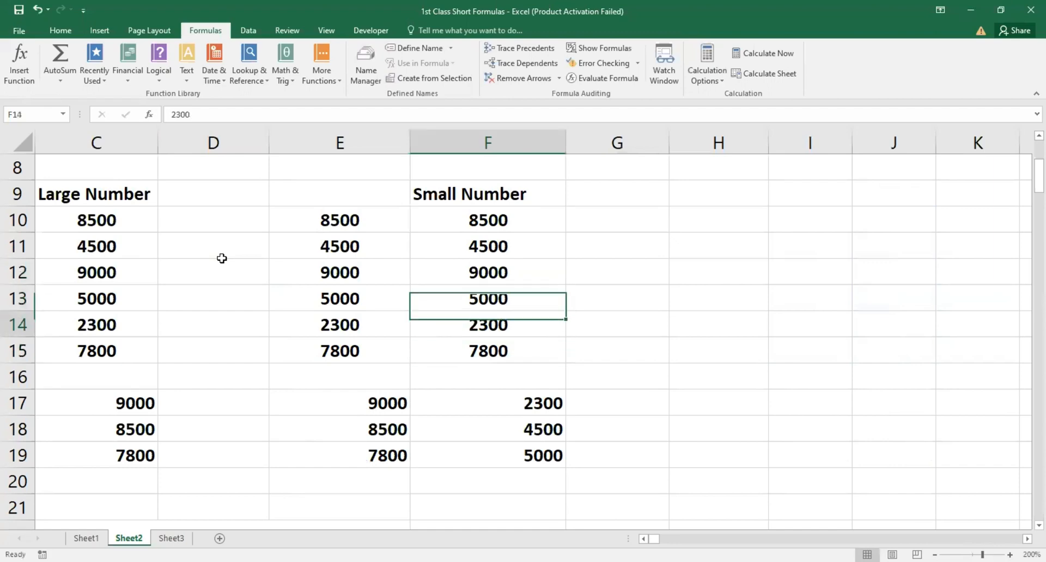
{"action": "key", "text": "Down"}
{"action": "key", "text": "Left"}
{"action": "key", "text": "Left"}
{"action": "key", "text": "Up"}
{"action": "key", "text": "Up"}
{"action": "key", "text": "Up"}
{"action": "key", "text": "Up"}
{"action": "key", "text": "Up"}
{"action": "key", "text": "Left"}
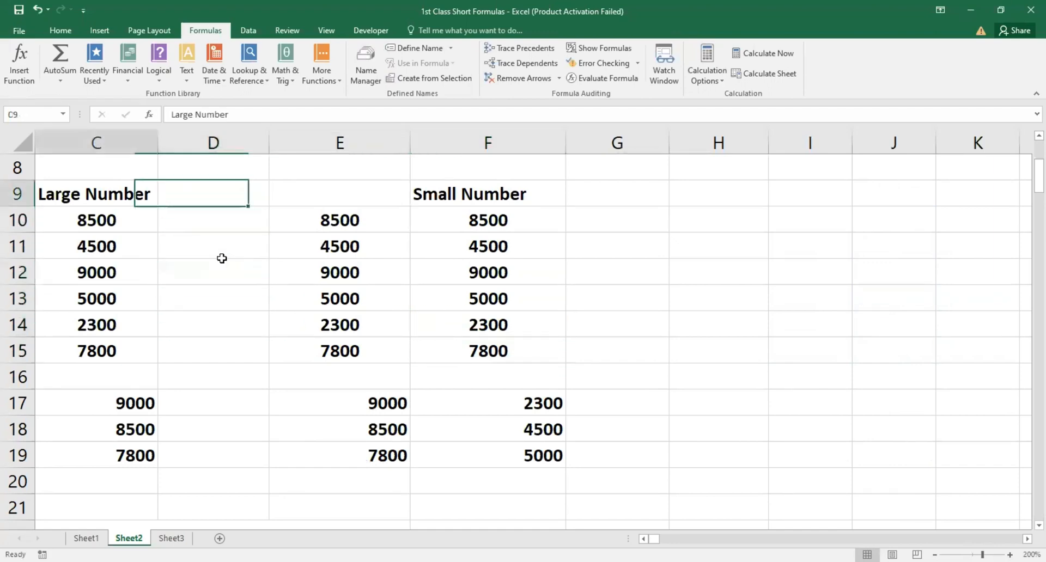
{"action": "key", "text": "Right"}
{"action": "key", "text": "Right"}
{"action": "key", "text": "Right"}
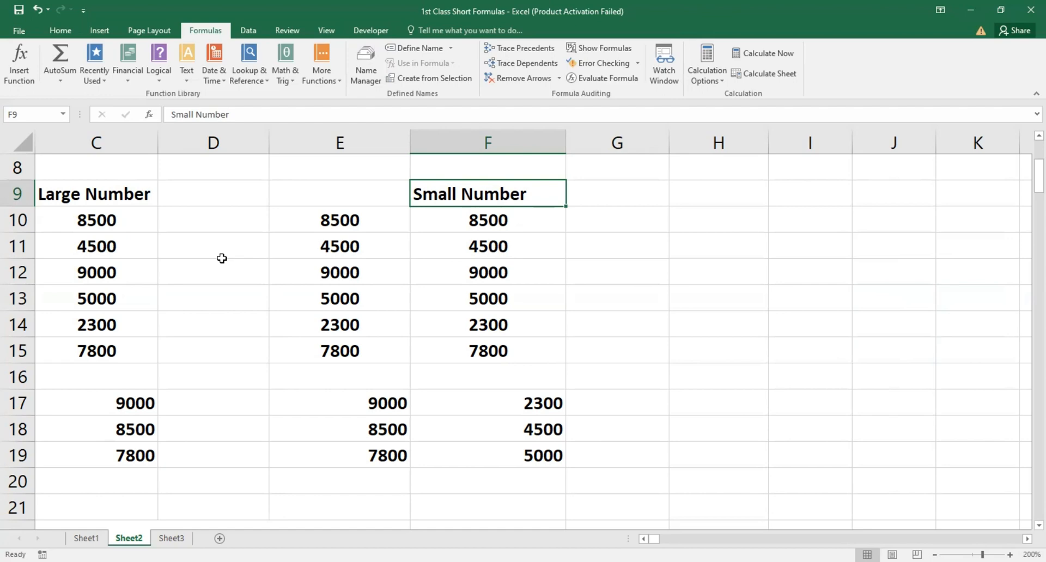
- Clear the existing SMALL formulas from F17:F19 below the Small Number list
{"action": "key", "text": "Down"}
{"action": "key", "text": "Down"}
{"action": "key", "text": "Down"}
{"action": "key", "text": "Down"}
{"action": "key", "text": "Down"}
{"action": "key", "text": "Down"}
{"action": "key", "text": "Down"}
{"action": "key", "text": "Down"}
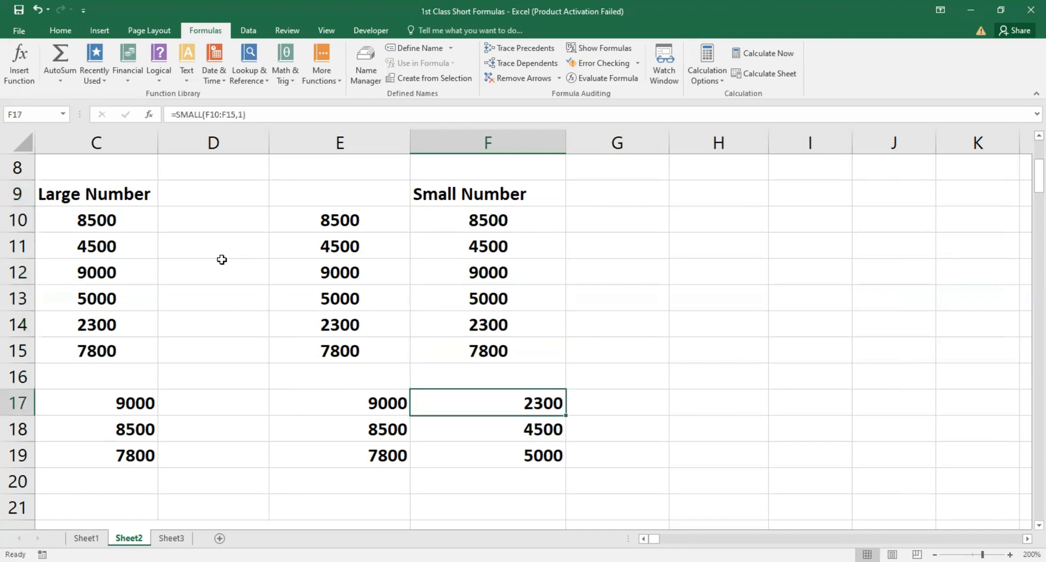
{"action": "key", "text": "shift+Down"}
{"action": "key", "text": "shift+Down"}
{"action": "key", "text": "Delete"}
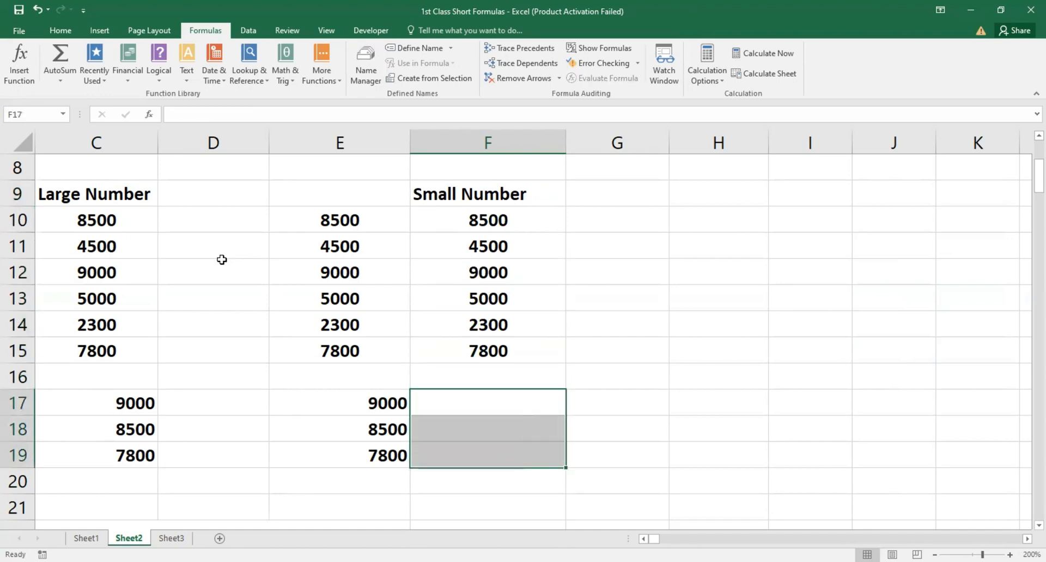
- Enter =SMALL(F10:F15,1) in F17 to get the smallest value of the Small Number list
{"action": "key", "text": "shift+Up"}
{"action": "key", "text": "shift+Up"}
{"action": "type", "text": "="}
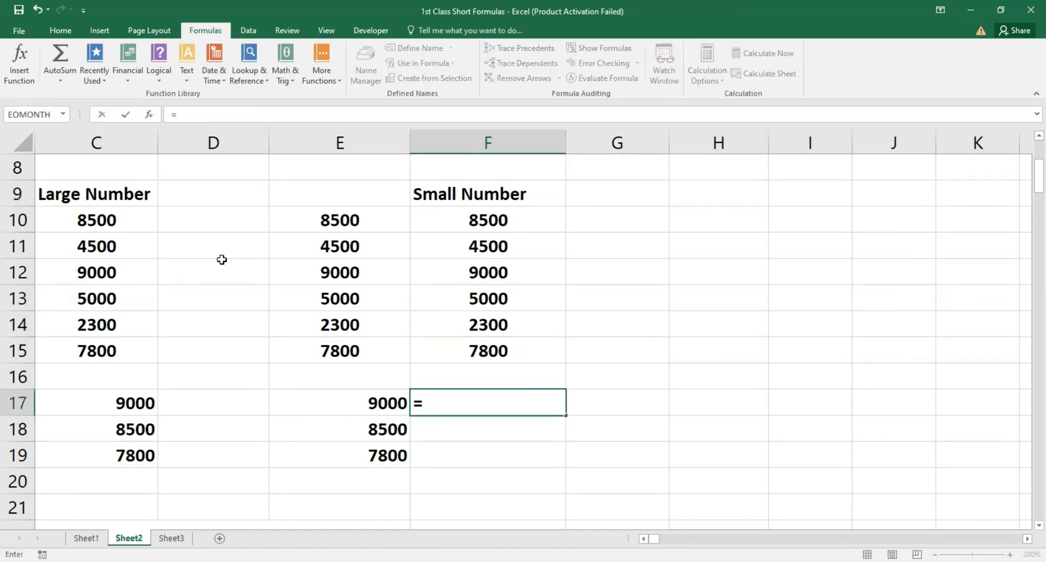
{"action": "type", "text": "SMALL("}
{"action": "key", "text": "Up"}
{"action": "key", "text": "Up"}
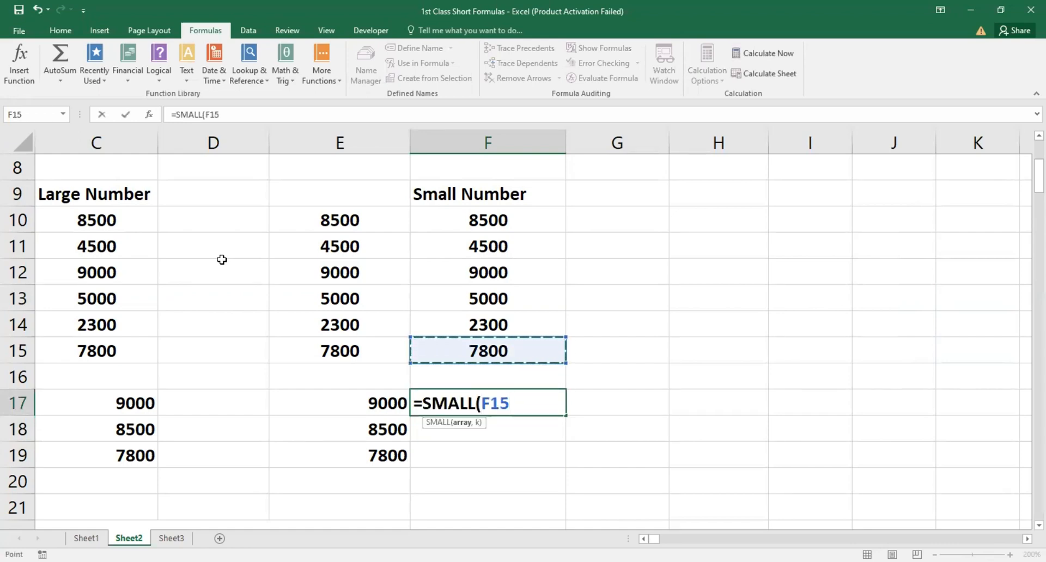
{"action": "key", "text": "shift+Up"}
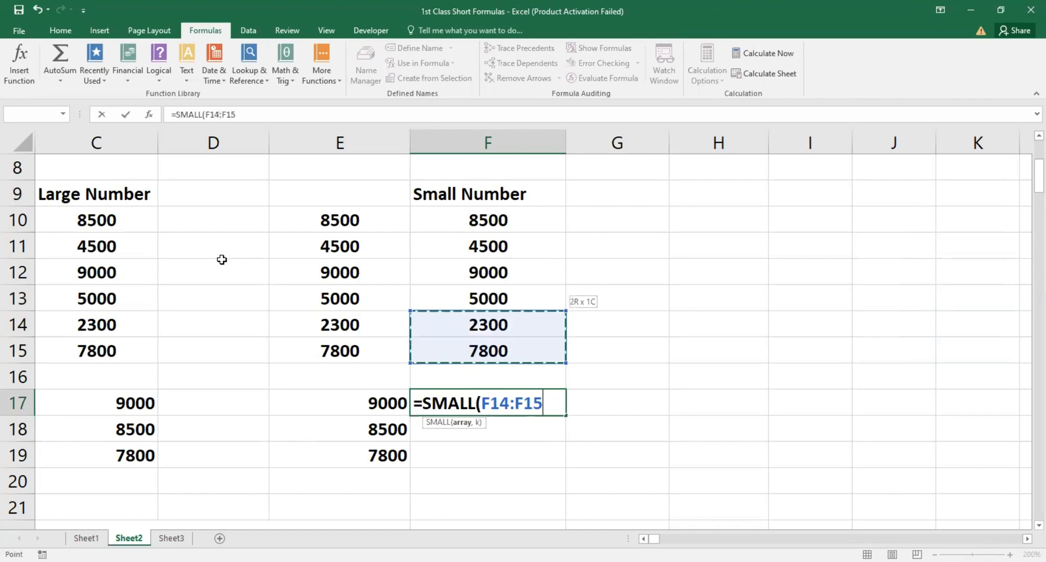
{"action": "key", "text": "shift+Up"}
{"action": "key", "text": "shift+Up"}
{"action": "key", "text": "shift+Up"}
{"action": "key", "text": "shift+Up"}
{"action": "type", "text": ",1"}
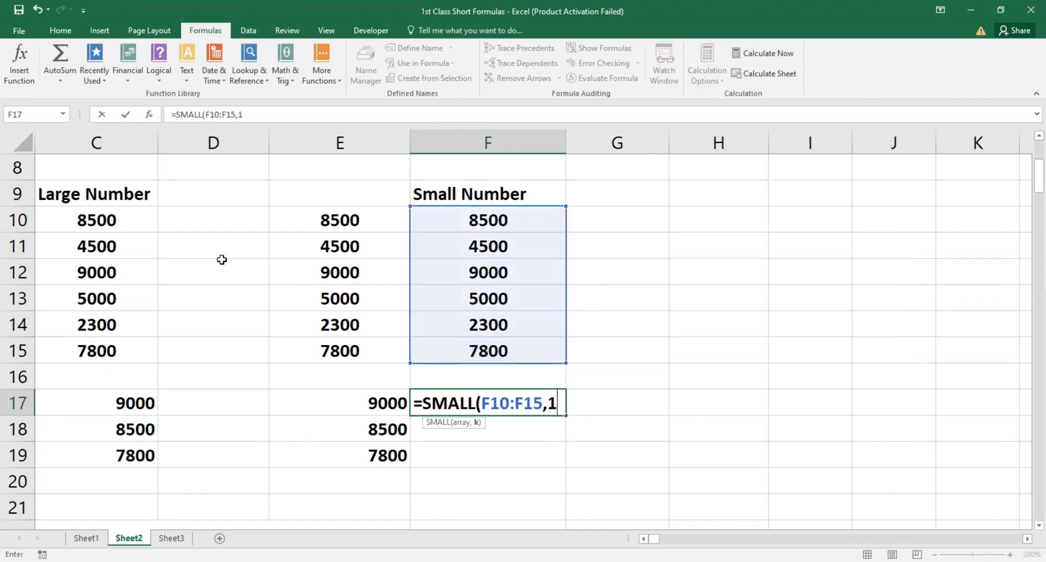
{"action": "key", "text": "Left"}
{"action": "key", "text": "Right"}
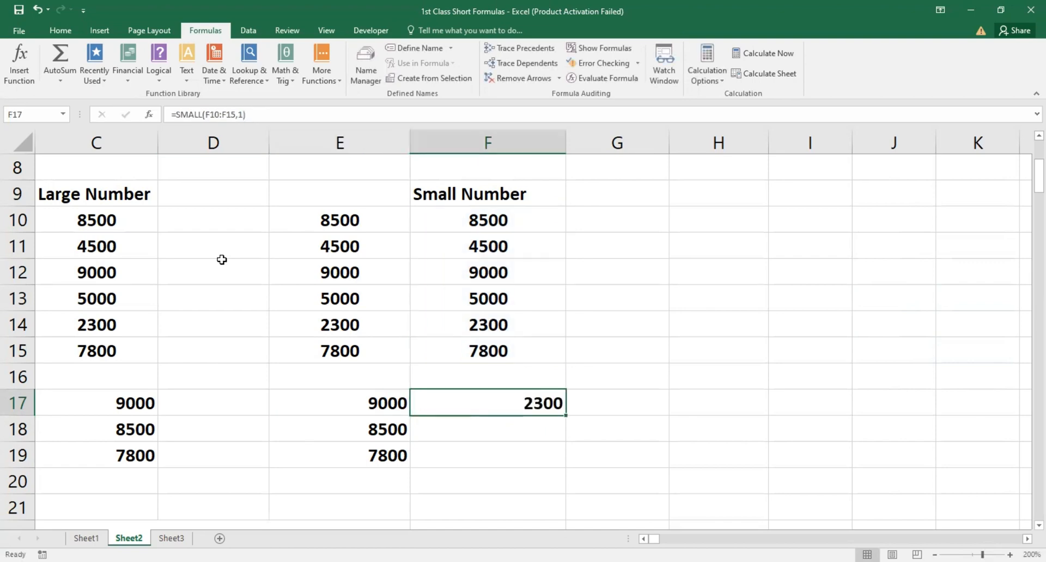
- Make the range in F17's SMALL formula absolute, as =SMALL($F$10:$F$15,1)
{"action": "key", "text": "F2"}
{"action": "key", "text": "Left"}
{"action": "key", "text": "Left"}
{"action": "key", "text": "Left"}
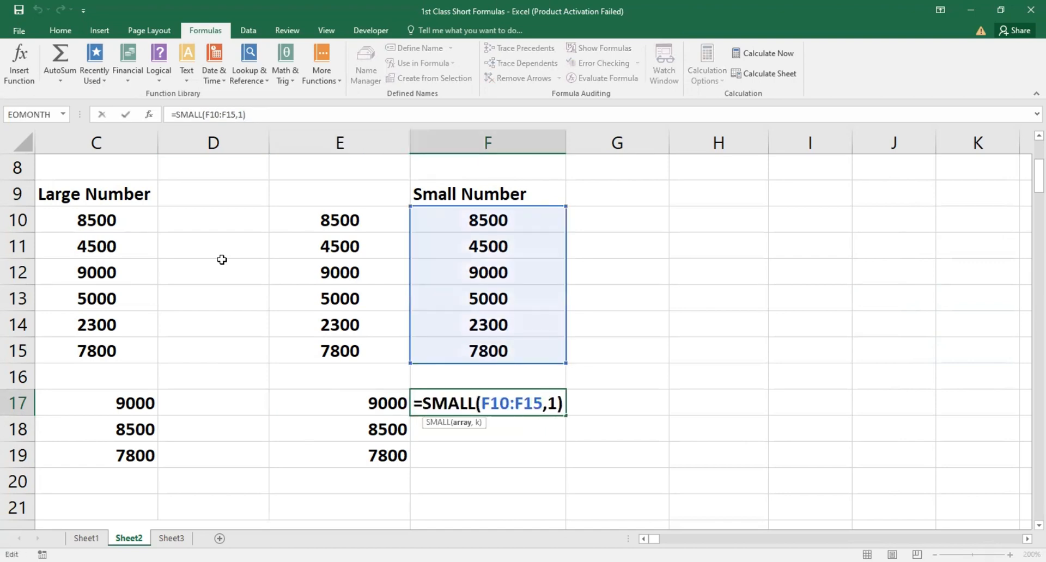
{"action": "key", "text": "F4"}
{"action": "key", "text": "Left"}
{"action": "key", "text": "Left"}
{"action": "key", "text": "Left"}
{"action": "key", "text": "Left"}
{"action": "key", "text": "Left"}
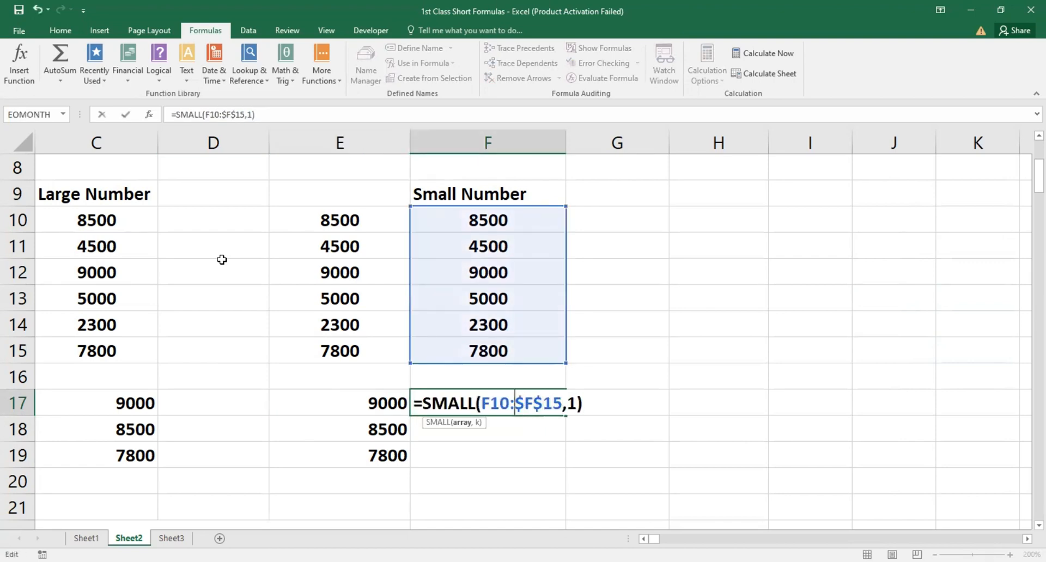
{"action": "key", "text": "F4"}
{"action": "key", "text": "ctrl+Return"}
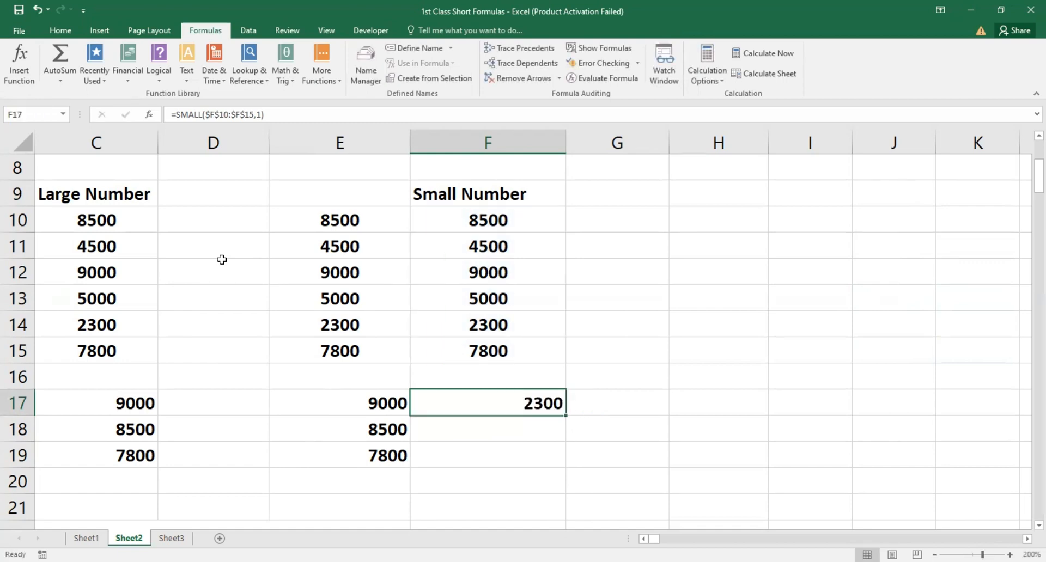
- Copy the SMALL formula from F17 down through F19
{"action": "key", "text": "ctrl+c"}
{"action": "key", "text": "shift+Down"}
{"action": "key", "text": "shift+Down"}
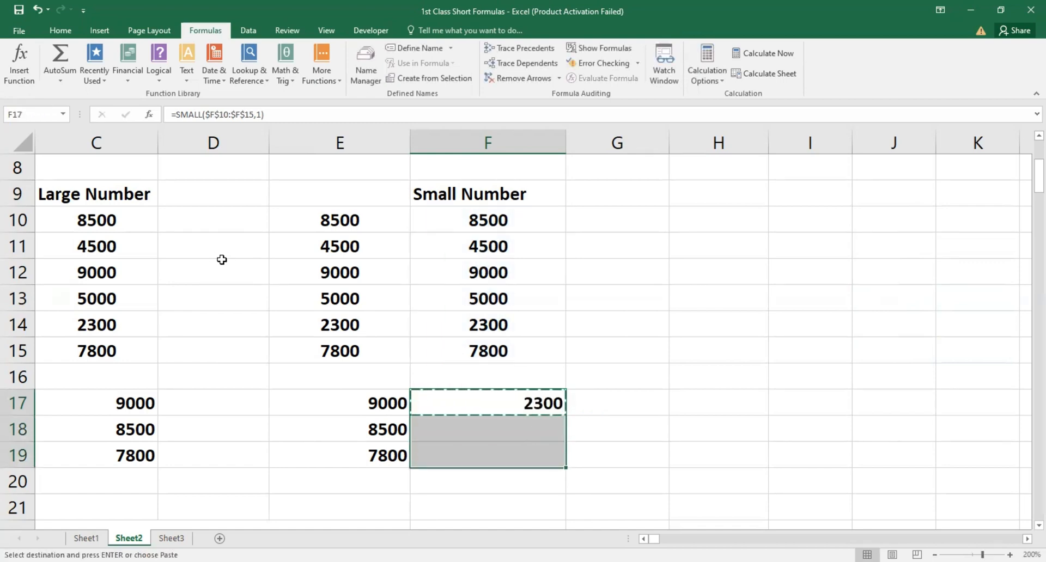
{"action": "key", "text": "ctrl+v"}
- Change the rank in F18's SMALL formula to 2 for the second smallest value
{"action": "key", "text": "Down"}
{"action": "key", "text": "F2"}
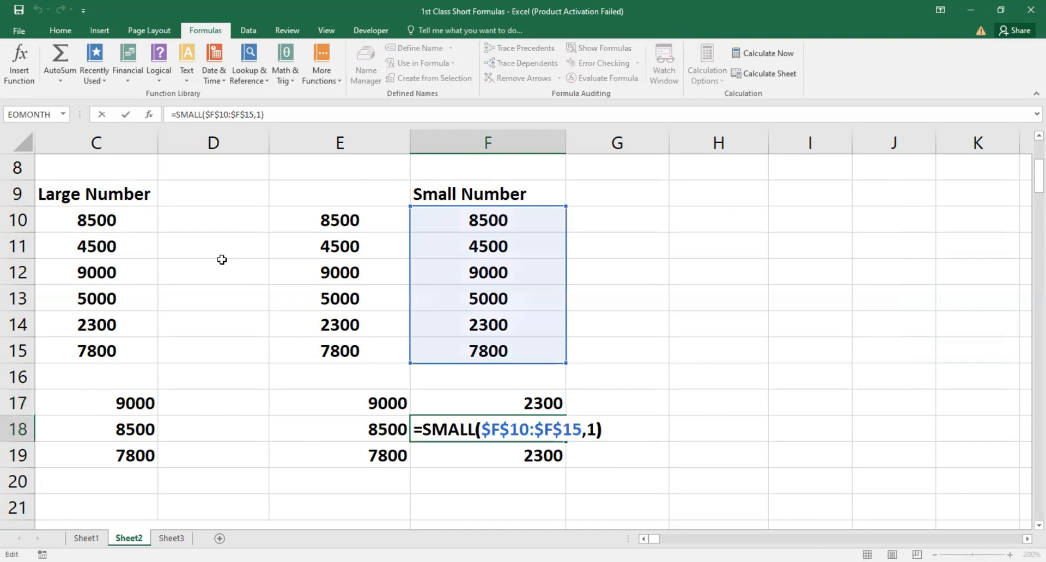
{"action": "key", "text": "Left"}
{"action": "key", "text": "BackSpace"}
{"action": "type", "text": "2"}
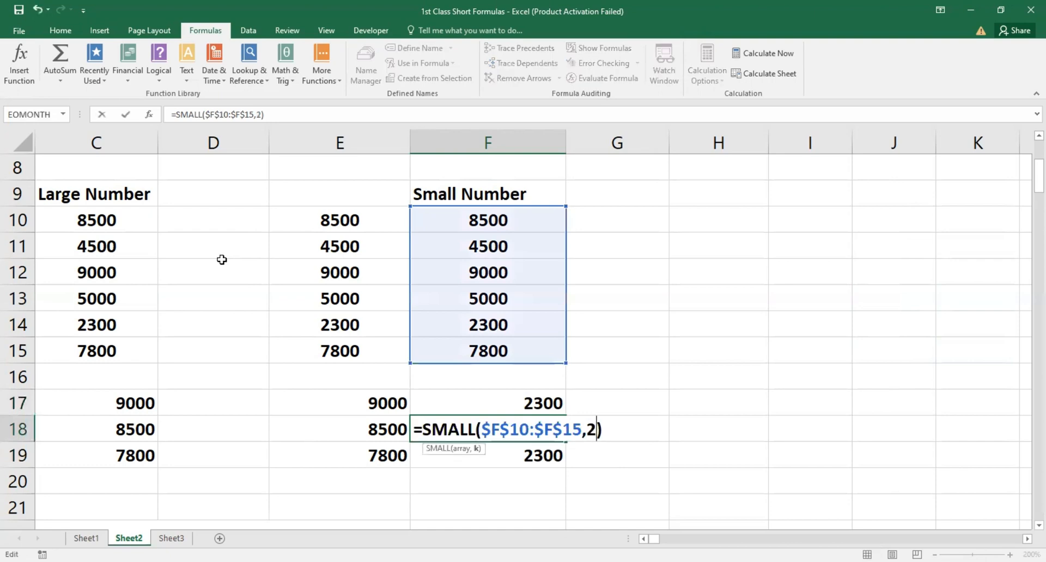
{"action": "key", "text": "Return"}
- Change the rank in F19's SMALL formula to 3 for the third smallest value
{"action": "key", "text": "F2"}
{"action": "key", "text": "Left"}
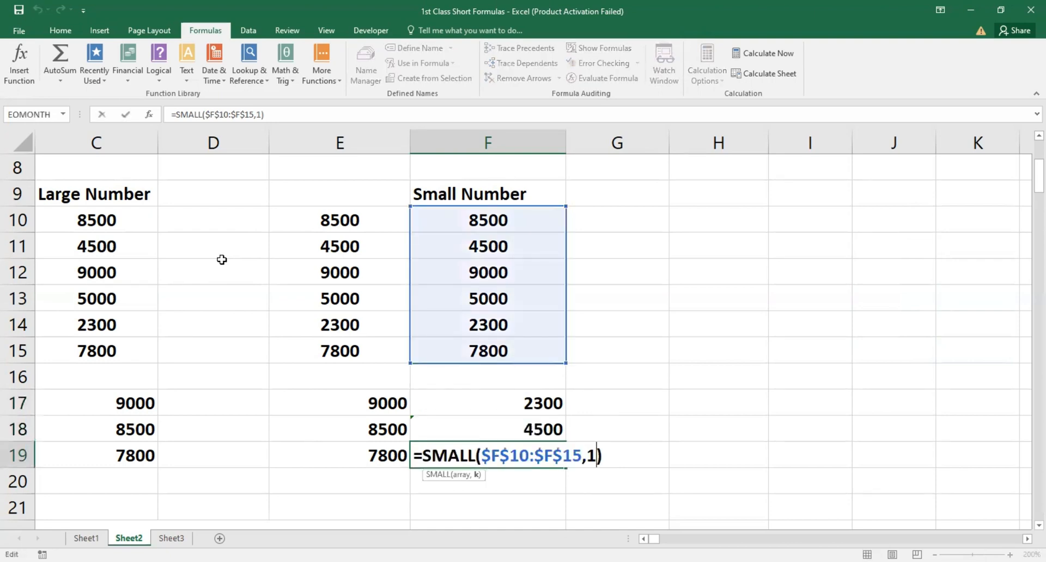
{"action": "key", "text": "shift+Left"}
{"action": "type", "text": "3"}
{"action": "key", "text": "Return"}
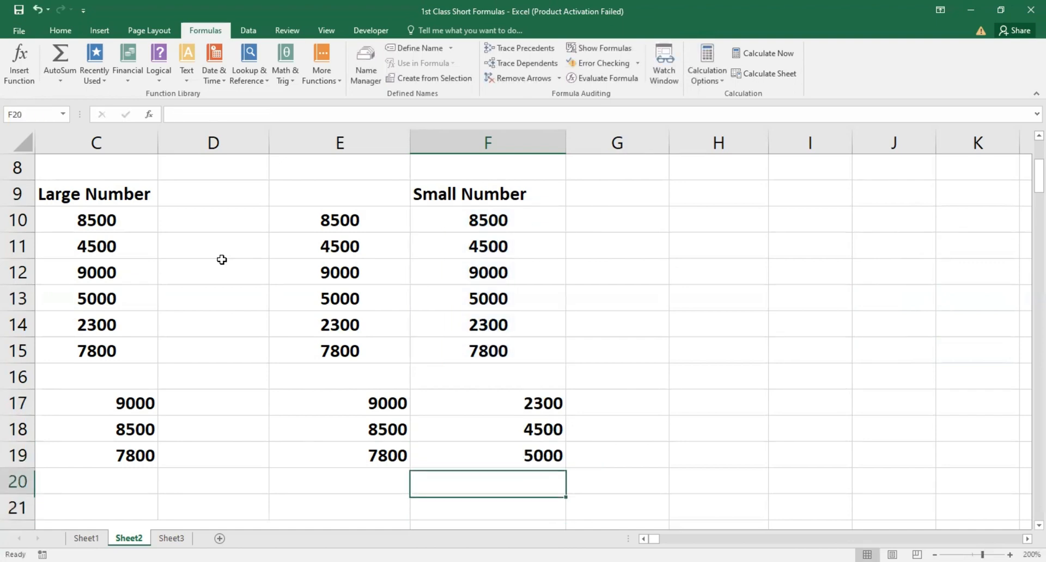
- Check the SMALL results in F17:F19 against the source numbers in F10:F15
{"action": "key", "text": "Up"}
{"action": "key", "text": "Up"}
{"action": "key", "text": "Up"}
{"action": "key", "text": "Down"}
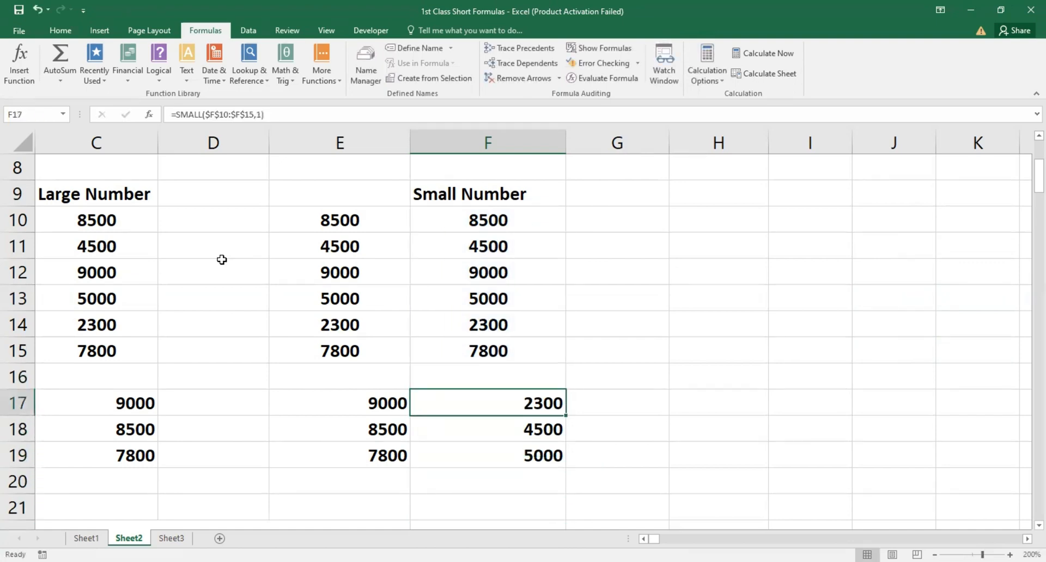
{"action": "key", "text": "Down"}
{"action": "key", "text": "Up"}
{"action": "key", "text": "Up"}
{"action": "key", "text": "Up"}
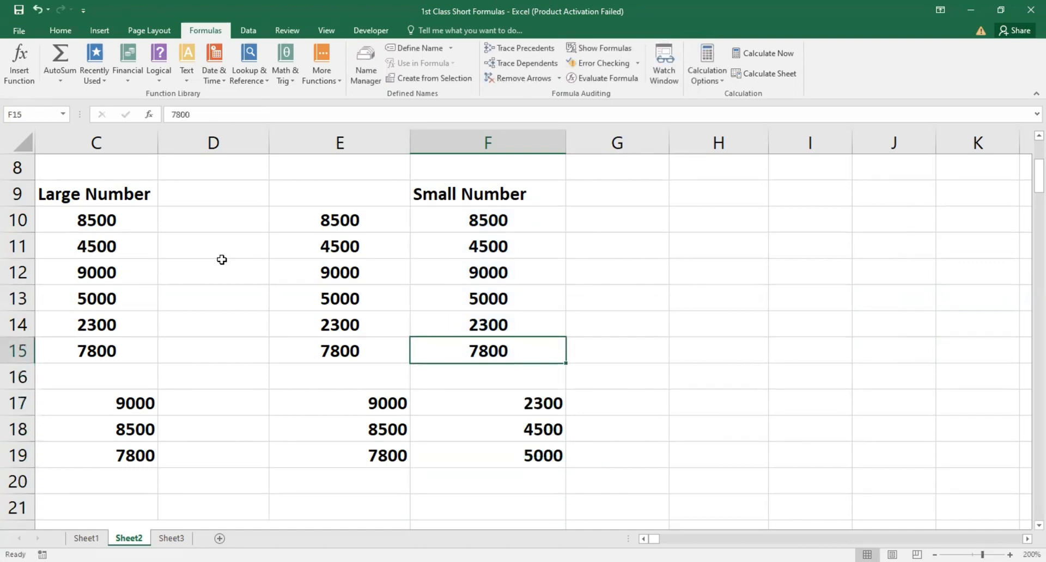
{"action": "key", "text": "Up"}
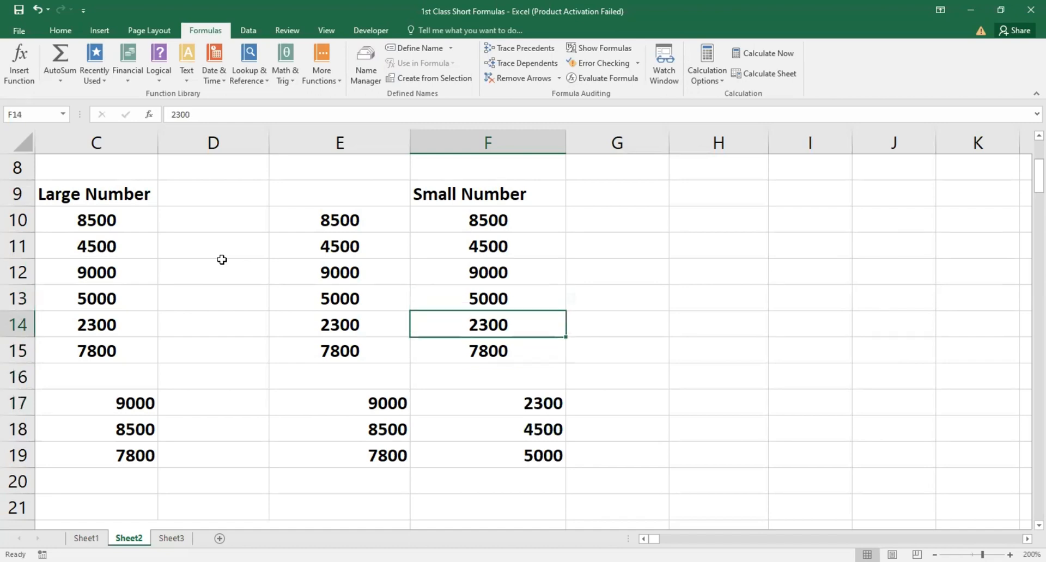
{"action": "key", "text": "Up"}
{"action": "key", "text": "Up"}
{"action": "key", "text": "Up"}
{"action": "key", "text": "Up"}
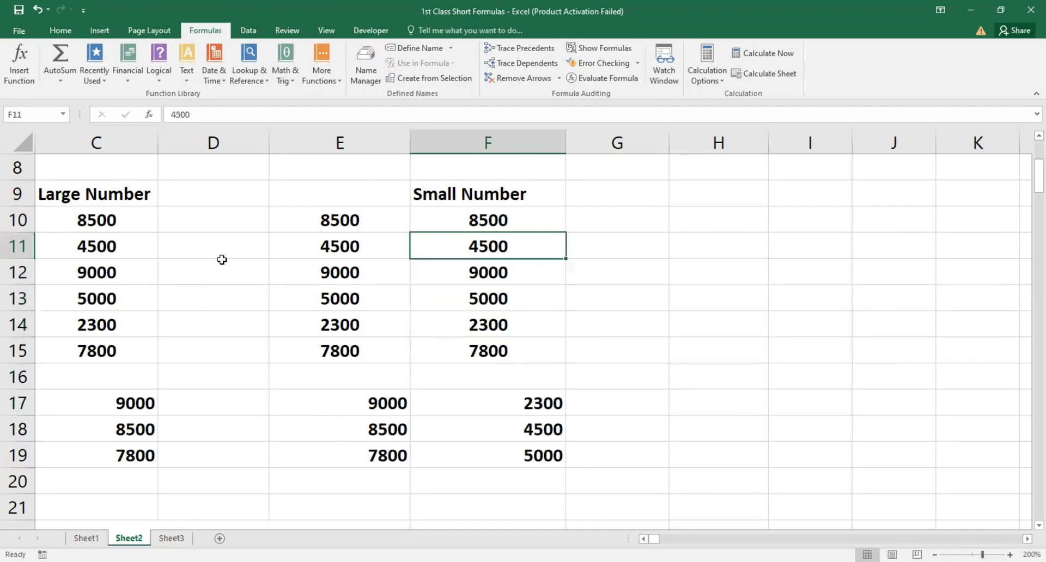
{"action": "key", "text": "Down"}
{"action": "key", "text": "Down"}
{"action": "key", "text": "Down"}
{"action": "key", "text": "Down"}
{"action": "key", "text": "Up"}
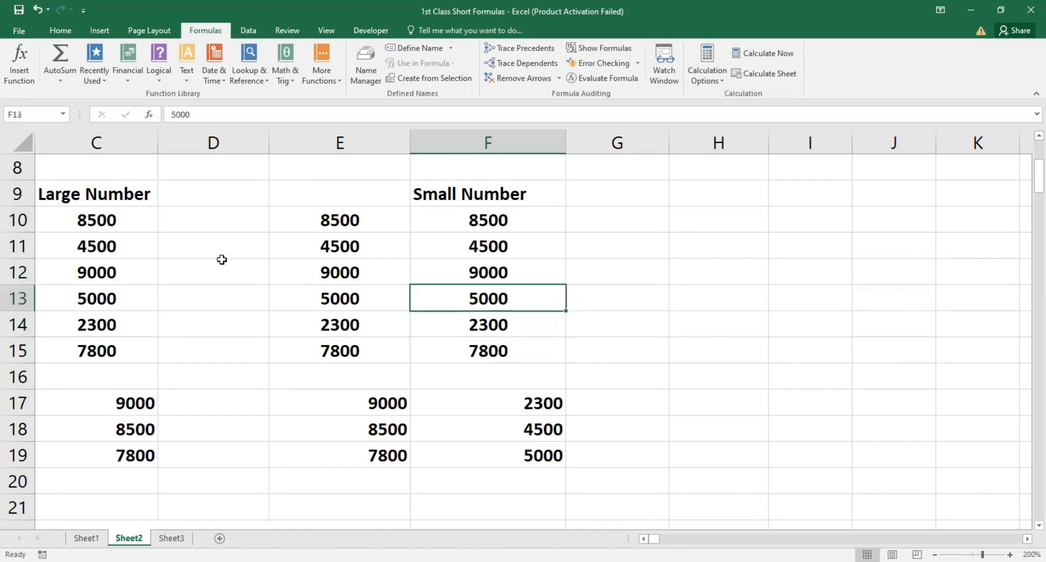
{"action": "key", "text": "Down"}
- Review the MAXIMUM and MINIMUM columns of the cricket match table at the top of the sheet
{"action": "key", "text": "Left"}
{"action": "key", "text": "Left"}
{"action": "key", "text": "Left"}
{"action": "key", "text": "Left"}
{"action": "key", "text": "Up"}
{"action": "key", "text": "Up"}
{"action": "key", "text": "Up"}
{"action": "key", "text": "Up"}
{"action": "key", "text": "Up"}
{"action": "key", "text": "Up"}
{"action": "key", "text": "Up"}
{"action": "key", "text": "Up"}
{"action": "key", "text": "Up"}
{"action": "key", "text": "Up"}
{"action": "key", "text": "Up"}
{"action": "key", "text": "Up"}
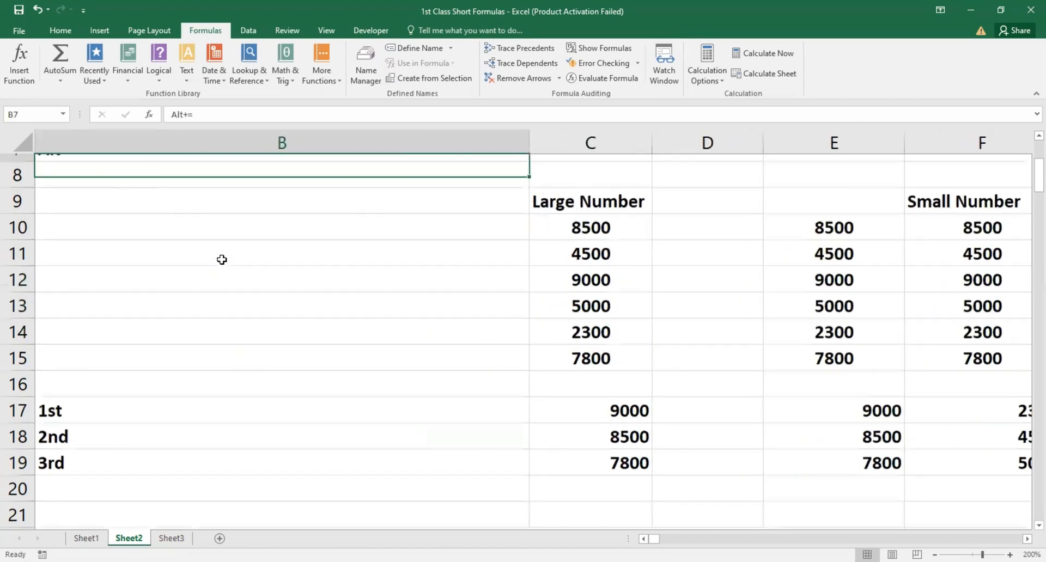
{"action": "key", "text": "Right"}
{"action": "key", "text": "Down"}
{"action": "key", "text": "Left"}
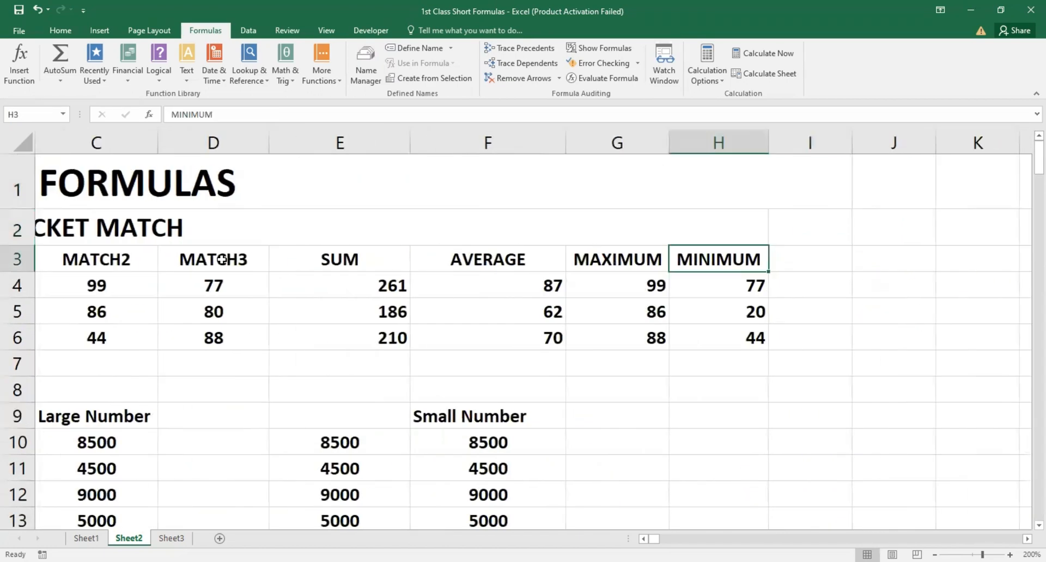
{"action": "key", "text": "Left"}
{"action": "key", "text": "Left"}
{"action": "key", "text": "Down"}
{"action": "key", "text": "Right"}
{"action": "key", "text": "Up"}
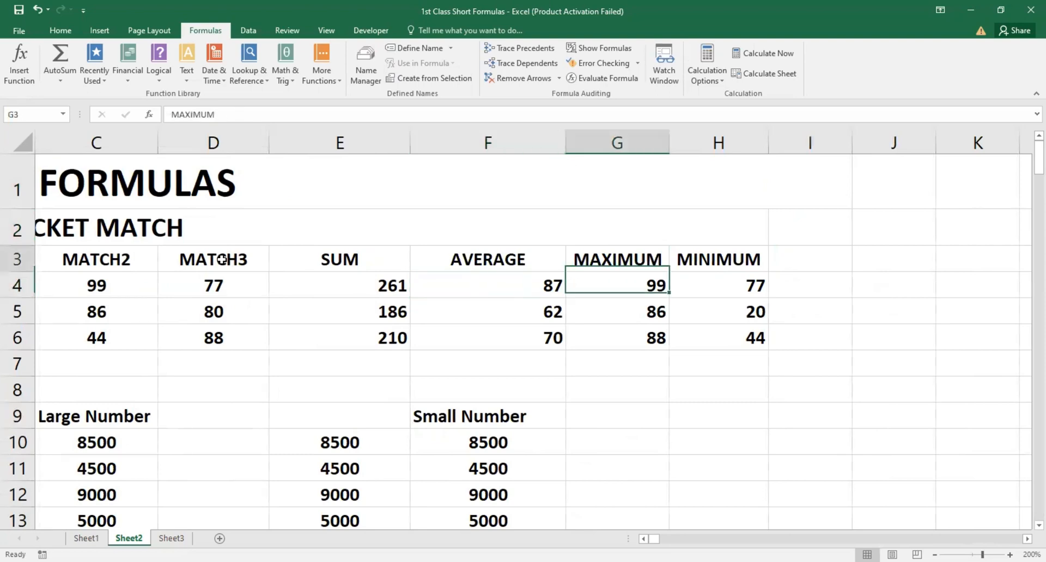
{"action": "key", "text": "Down"}
{"action": "key", "text": "Down"}
{"action": "key", "text": "Down"}
{"action": "key", "text": "Right"}
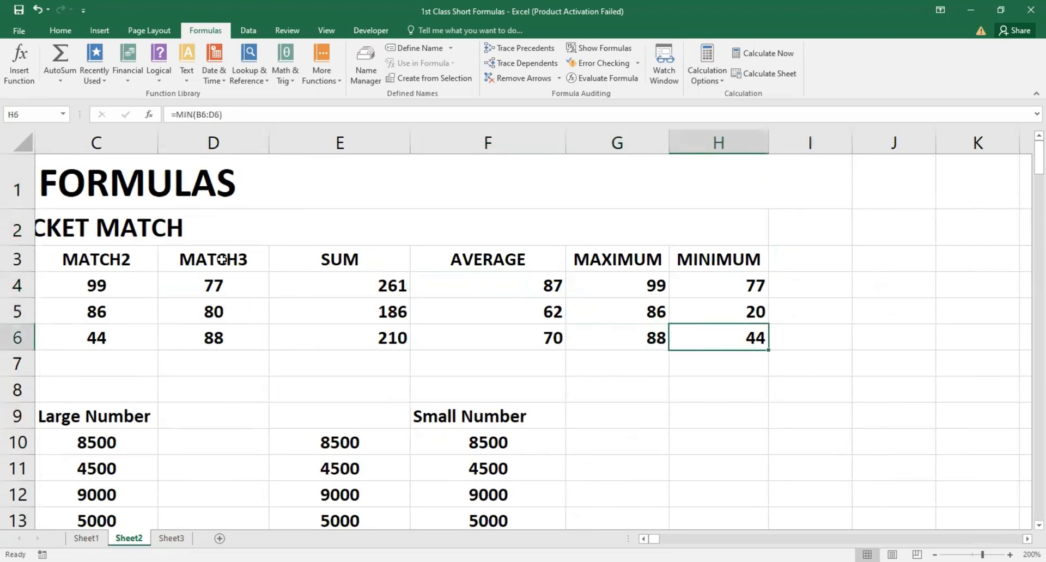
- Look down past the Large and Small Number lists to the COUNT FUNCTIONS sales table
{"action": "key", "text": "Left"}
{"action": "key", "text": "Left"}
{"action": "key", "text": "Left"}
{"action": "key", "text": "Down"}
{"action": "key", "text": "Down"}
{"action": "key", "text": "Down"}
{"action": "key", "text": "Down"}
{"action": "key", "text": "Down"}
{"action": "key", "text": "Down"}
{"action": "key", "text": "Down"}
{"action": "key", "text": "Down"}
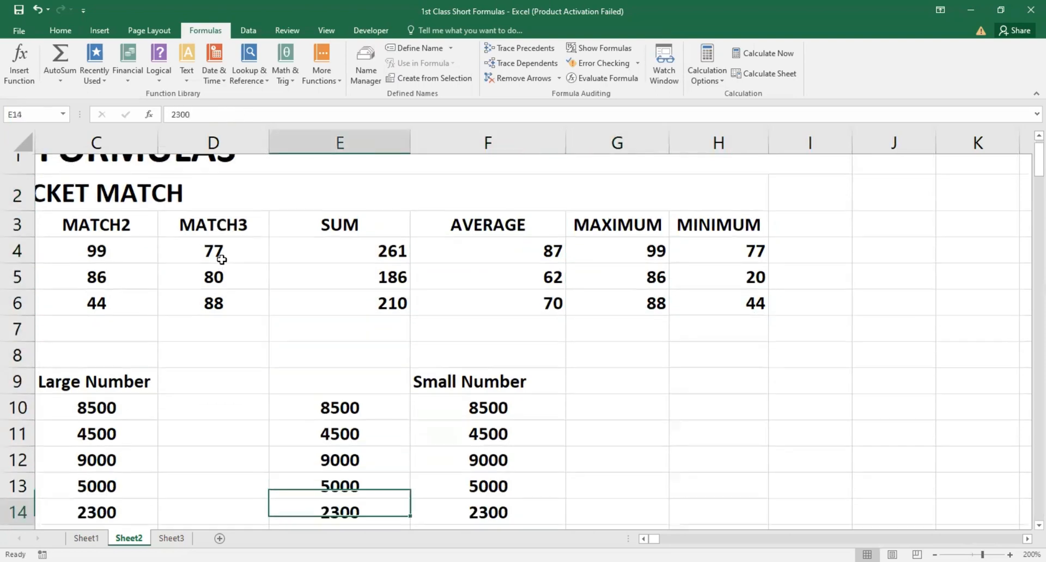
{"action": "key", "text": "Down"}
{"action": "key", "text": "Down"}
{"action": "key", "text": "Down"}
{"action": "key", "text": "Down"}
{"action": "key", "text": "Left"}
{"action": "key", "text": "Up"}
{"action": "key", "text": "Down"}
{"action": "key", "text": "Down"}
{"action": "key", "text": "Down"}
{"action": "key", "text": "Down"}
{"action": "key", "text": "Down"}
{"action": "key", "text": "Down"}
{"action": "key", "text": "Down"}
{"action": "key", "text": "Down"}
{"action": "key", "text": "Down"}
{"action": "key", "text": "Left"}
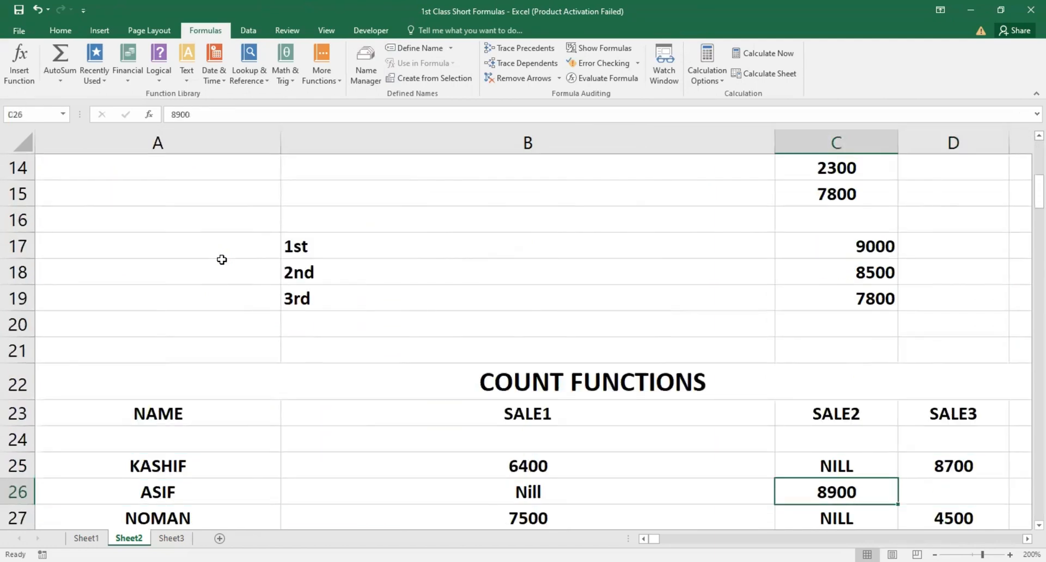
- Look back over the finished formula sections along column A, ending at the header rows of the COUNT FUNCTIONS table
{"action": "key", "text": "Up"}
{"action": "key", "text": "Up"}
{"action": "key", "text": "Up"}
{"action": "key", "text": "Up"}
{"action": "key", "text": "Up"}
{"action": "key", "text": "Up"}
{"action": "key", "text": "Up"}
{"action": "key", "text": "Up"}
{"action": "key", "text": "Up"}
{"action": "key", "text": "Left"}
{"action": "key", "text": "Left"}
{"action": "key", "text": "Up"}
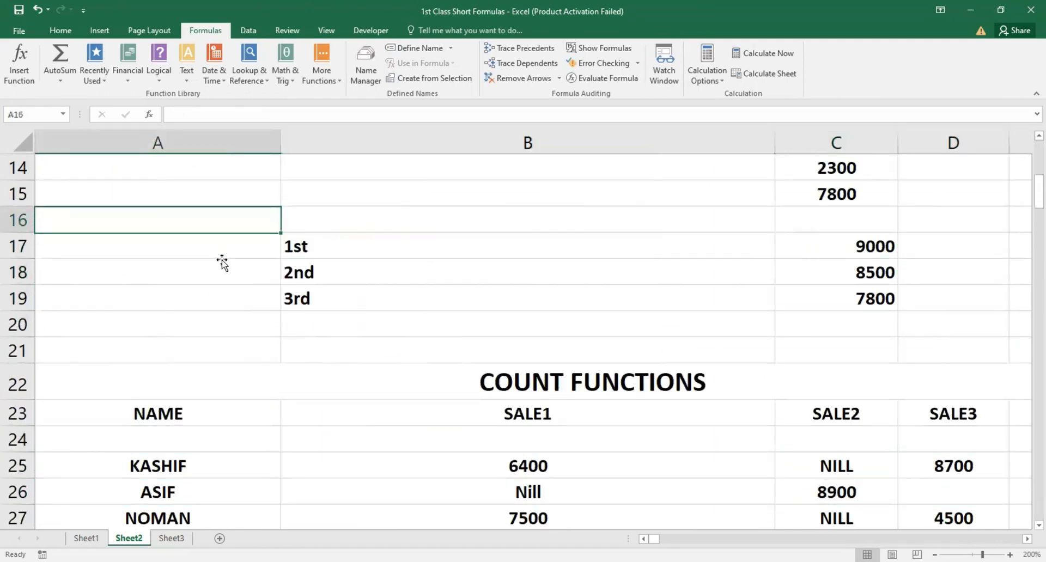
{"action": "key", "text": "Up"}
{"action": "key", "text": "Up"}
{"action": "key", "text": "Up"}
{"action": "key", "text": "Up"}
{"action": "key", "text": "Up"}
{"action": "key", "text": "Up"}
{"action": "key", "text": "Up"}
{"action": "key", "text": "Up"}
{"action": "key", "text": "Up"}
{"action": "key", "text": "Up"}
{"action": "key", "text": "Down"}
{"action": "key", "text": "Down"}
{"action": "key", "text": "Down"}
{"action": "key", "text": "Down"}
{"action": "key", "text": "Down"}
{"action": "key", "text": "Down"}
{"action": "key", "text": "Down"}
{"action": "key", "text": "Down"}
{"action": "key", "text": "Down"}
{"action": "key", "text": "Down"}
{"action": "key", "text": "Down"}
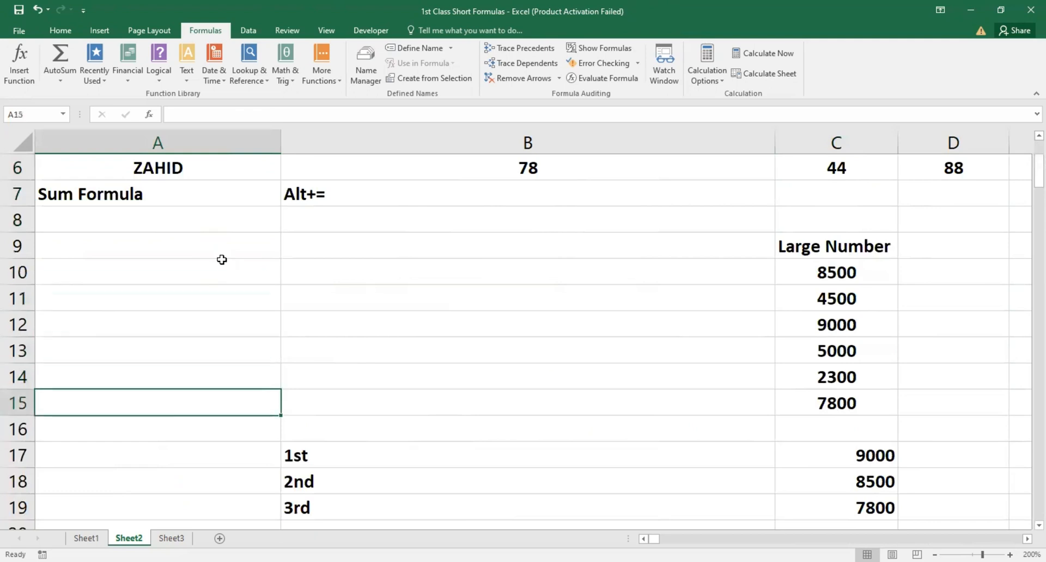
{"action": "key", "text": "Down"}
{"action": "key", "text": "Down"}
{"action": "key", "text": "Down"}
{"action": "key", "text": "Down"}
{"action": "key", "text": "Down"}
{"action": "key", "text": "Down"}
{"action": "key", "text": "Down"}
{"action": "key", "text": "Down"}
{"action": "key", "text": "Down"}
{"action": "key", "text": "Down"}
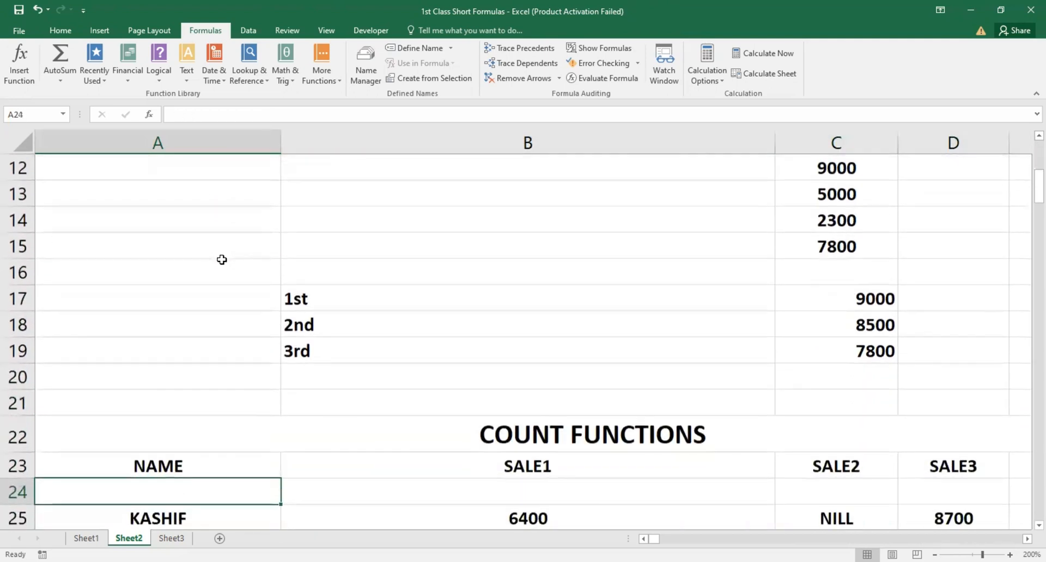
- Examine the NAME, SALE1, SALE2 and SALE3 headers of the COUNT FUNCTIONS table in row 23
{"action": "key", "text": "Up"}
{"action": "key", "text": "Up"}
{"action": "key", "text": "Up"}
{"action": "key", "text": "Up"}
{"action": "key", "text": "Up"}
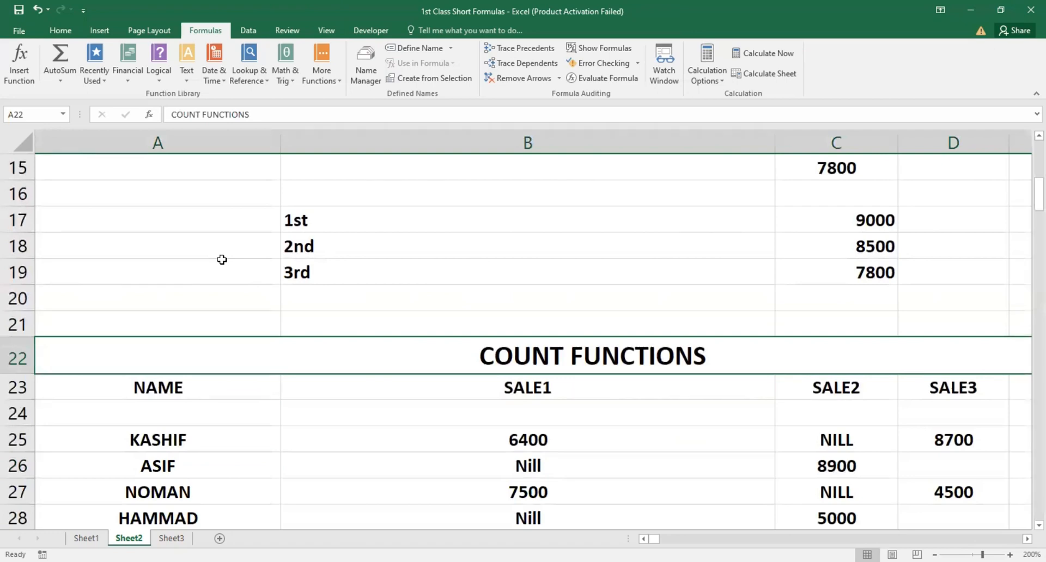
{"action": "key", "text": "Down"}
{"action": "key", "text": "Down"}
{"action": "key", "text": "Right"}
{"action": "key", "text": "Right"}
{"action": "key", "text": "Right"}
{"action": "key", "text": "Right"}
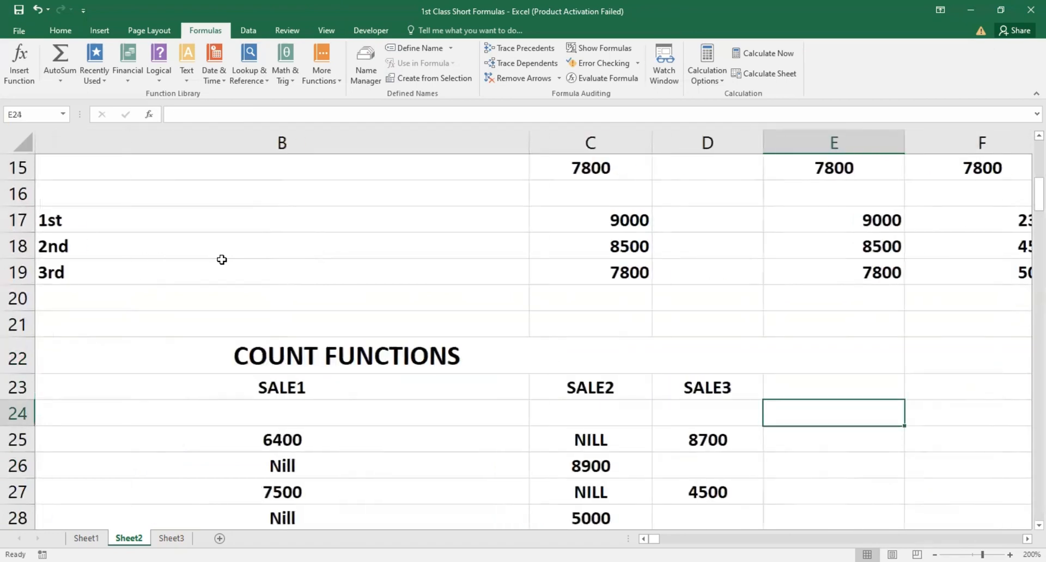
{"action": "key", "text": "Left"}
{"action": "key", "text": "Left"}
{"action": "key", "text": "Left"}
{"action": "key", "text": "Left"}
{"action": "key", "text": "Up"}
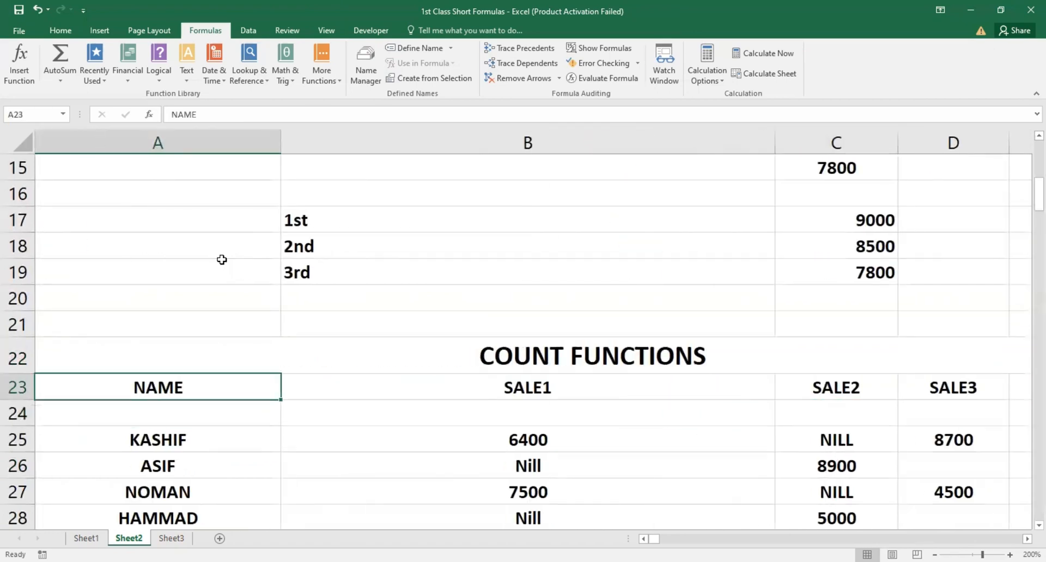
- Look down the salesperson entries under NAME in A25:A29
{"action": "key", "text": "Down"}
{"action": "key", "text": "Down"}
{"action": "key", "text": "Down"}
{"action": "key", "text": "Down"}
{"action": "key", "text": "Down"}
{"action": "key", "text": "Down"}
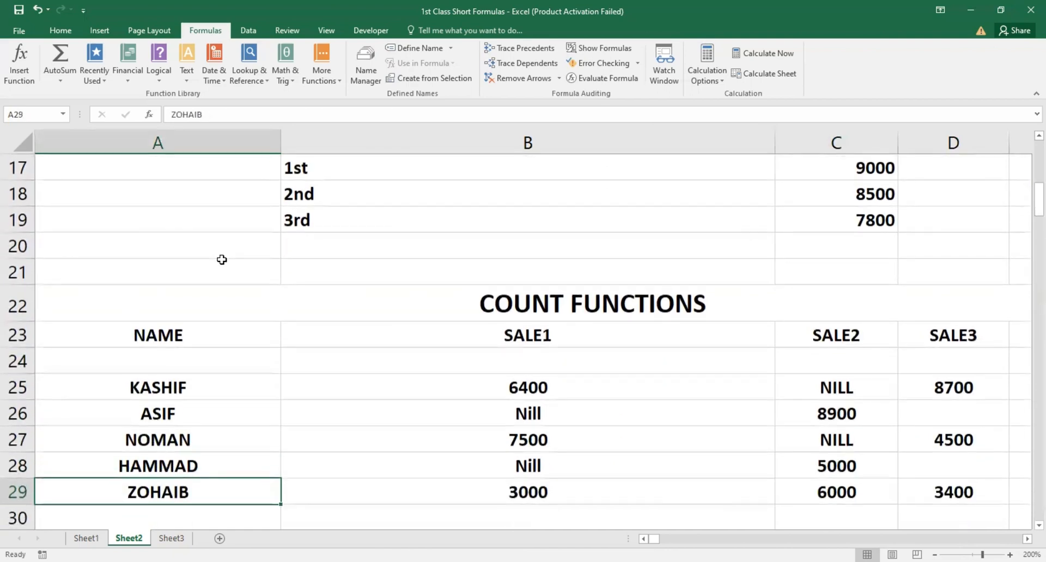
{"action": "key", "text": "Up"}
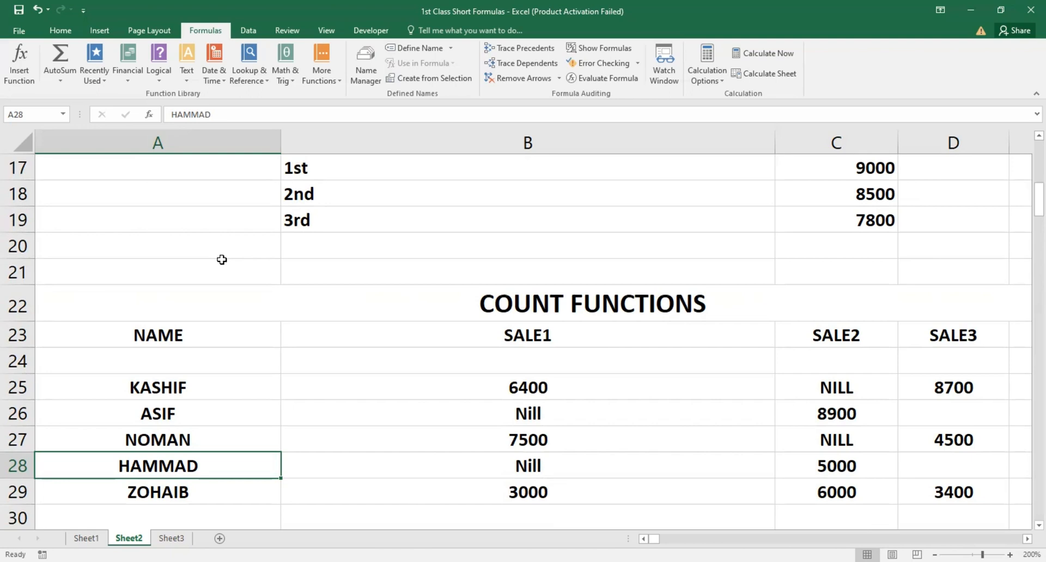
- Examine the numeric and Nill entries of the SALE1 column in B25:B29
{"action": "left_click_drag", "start_coordinate": [453, 390], "coordinate": [431, 481]}
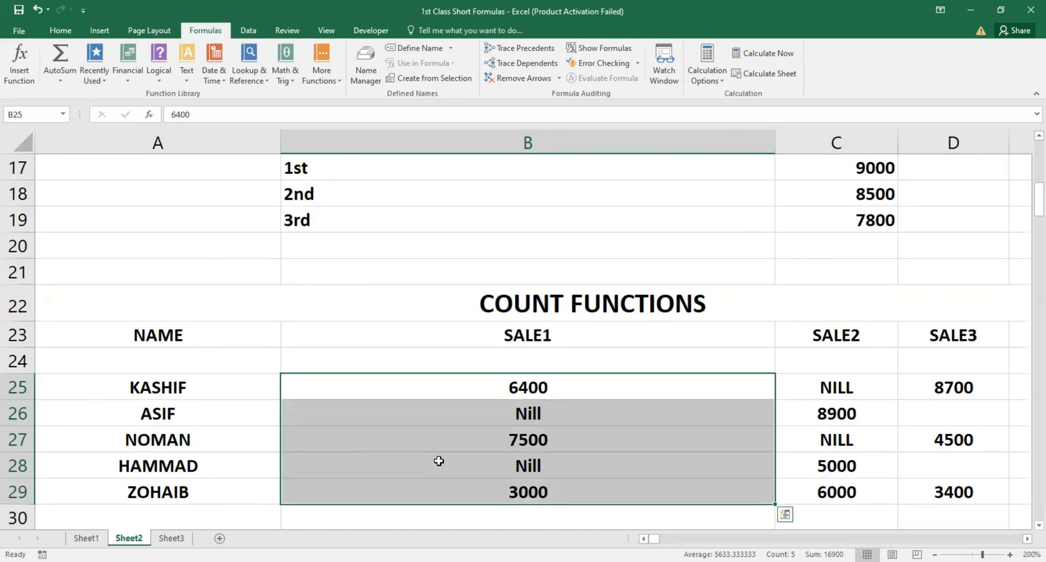
{"action": "key", "text": "Down"}
{"action": "key", "text": "Down"}
{"action": "key", "text": "Up"}
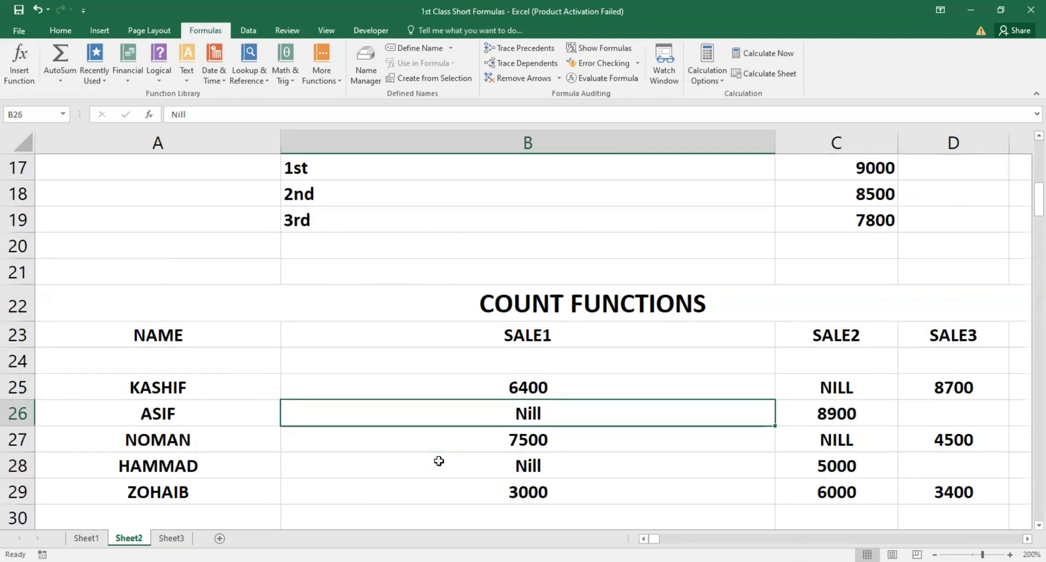
{"action": "key", "text": "Down"}
{"action": "key", "text": "Down"}
{"action": "key", "text": "Down"}
{"action": "key", "text": "Up"}
{"action": "key", "text": "Up"}
{"action": "key", "text": "Up"}
{"action": "key", "text": "Up"}
{"action": "key", "text": "Down"}
{"action": "key", "text": "Down"}
{"action": "key", "text": "Down"}
{"action": "key", "text": "Down"}
{"action": "key", "text": "Down"}
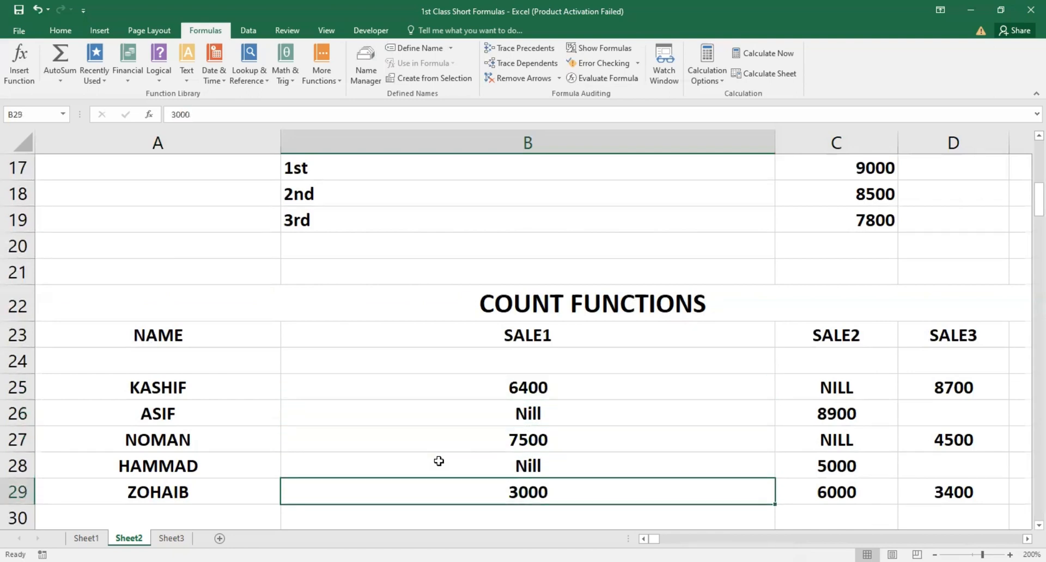
{"action": "key", "text": "Up"}
{"action": "key", "text": "Up"}
- Look over the Count, CountA and Countblank rows below the sales table, including the Count results in row 31
{"action": "key", "text": "Left"}
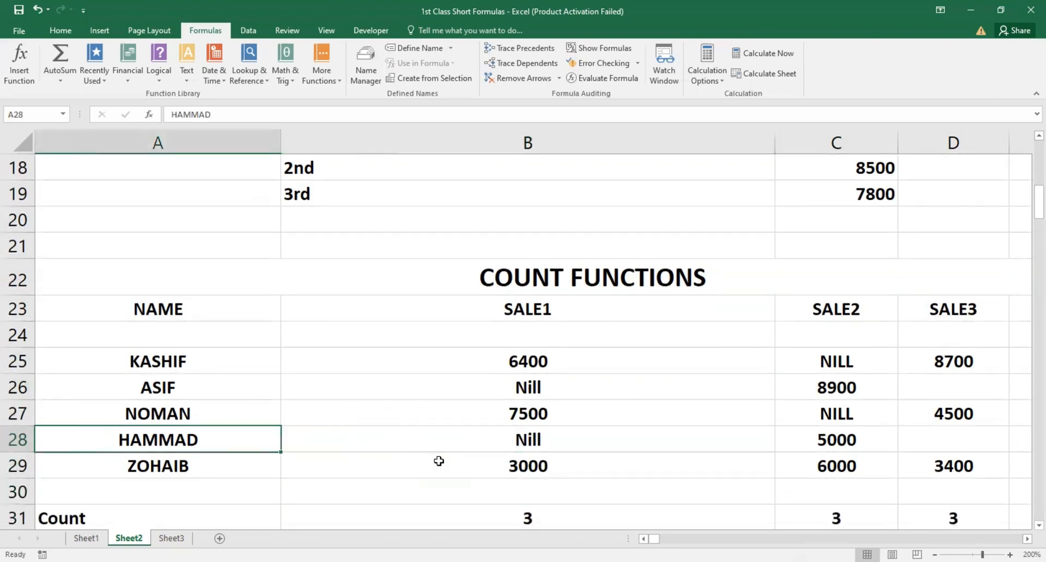
{"action": "key", "text": "Up"}
{"action": "key", "text": "Down"}
{"action": "key", "text": "Down"}
{"action": "key", "text": "Down"}
{"action": "key", "text": "Down"}
{"action": "key", "text": "Down"}
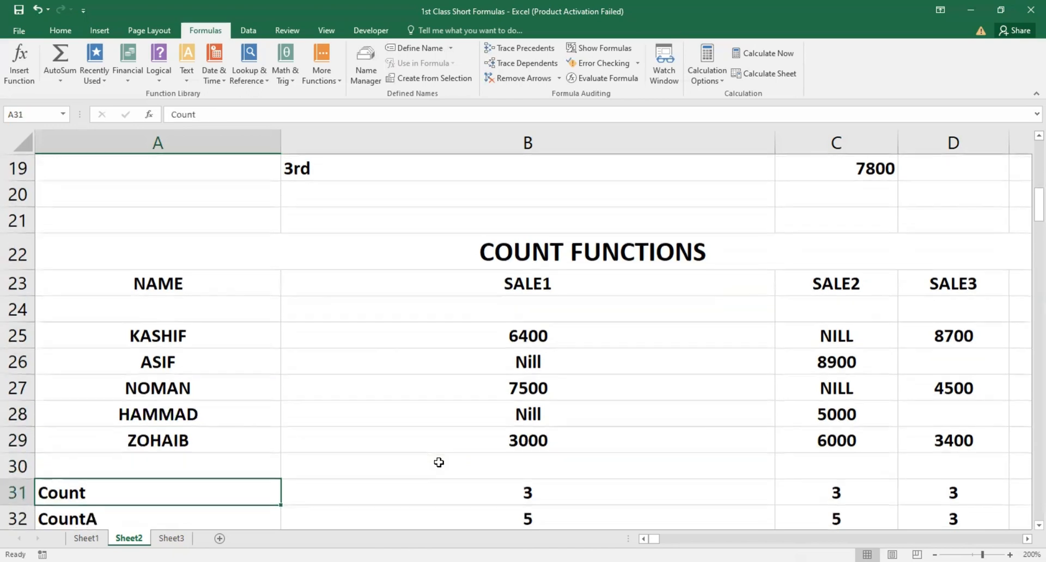
{"action": "key", "text": "Up"}
{"action": "key", "text": "Right"}
{"action": "key", "text": "Right"}
{"action": "key", "text": "Left"}
{"action": "key", "text": "Left"}
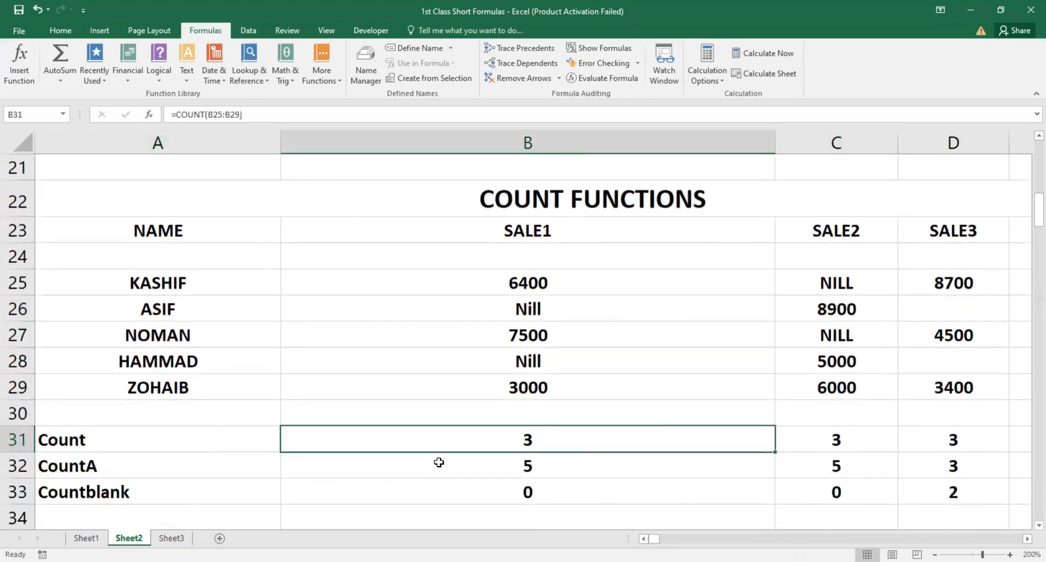
{"action": "key", "text": "Right"}
{"action": "key", "text": "Right"}
{"action": "key", "text": "Left"}
{"action": "key", "text": "Left"}
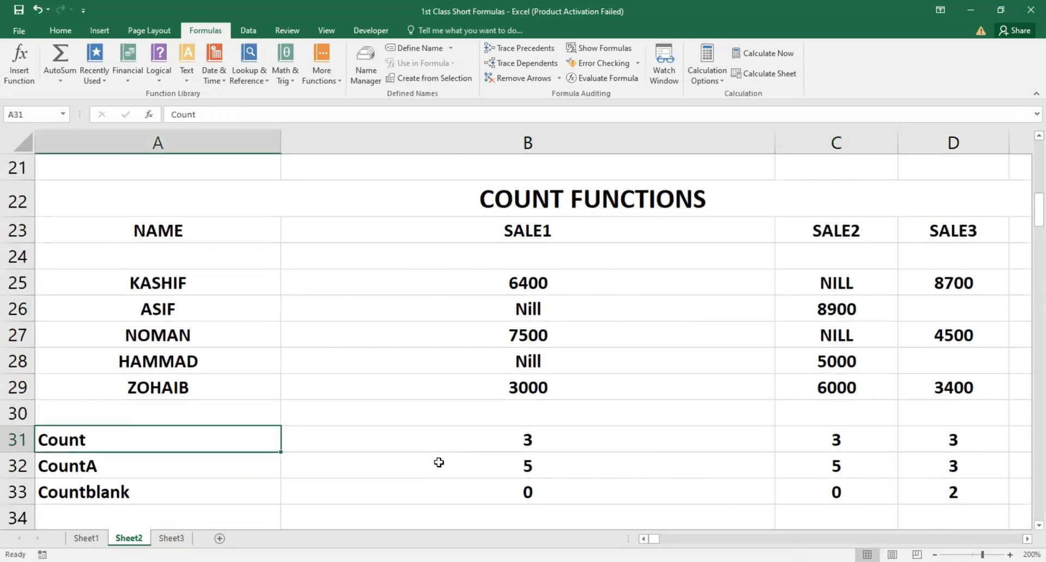
{"action": "key", "text": "Down"}
{"action": "key", "text": "Down"}
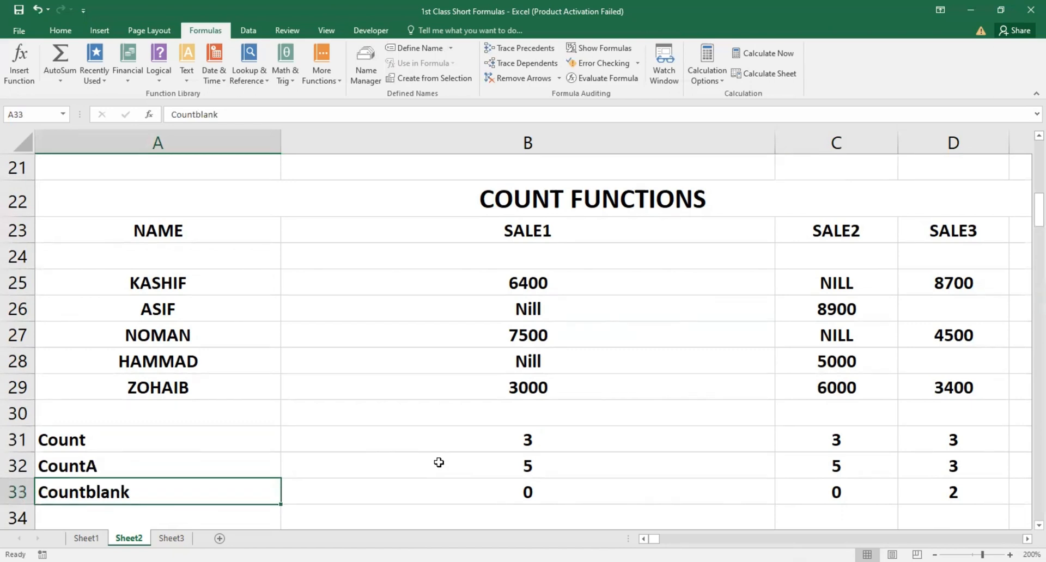
{"action": "key", "text": "Up"}
{"action": "key", "text": "Up"}
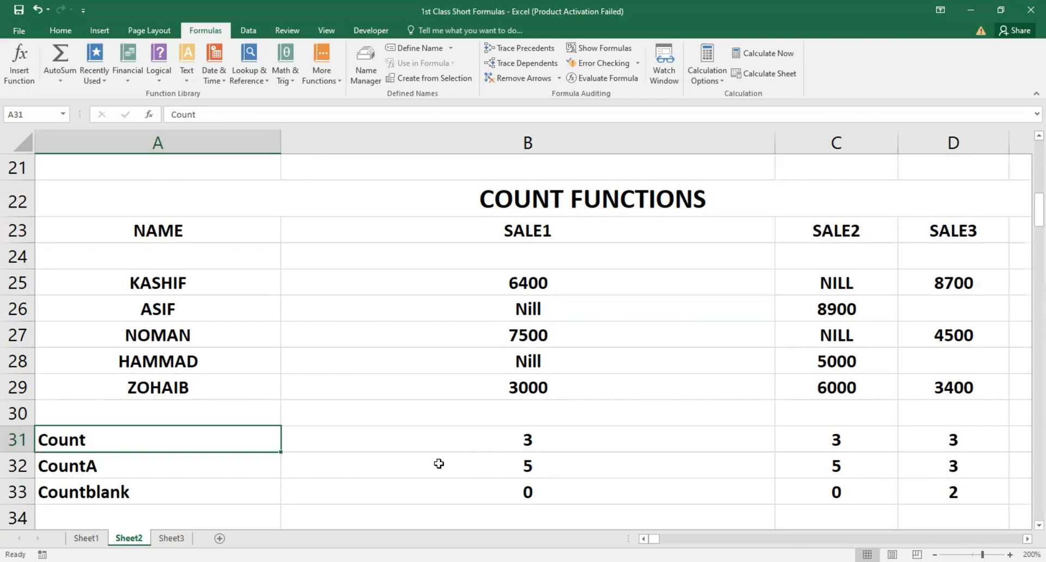
- Inspect the COUNT formula in B31 and the SALE1 range it refers to
{"action": "key", "text": "Right"}
{"action": "key", "text": "Right"}
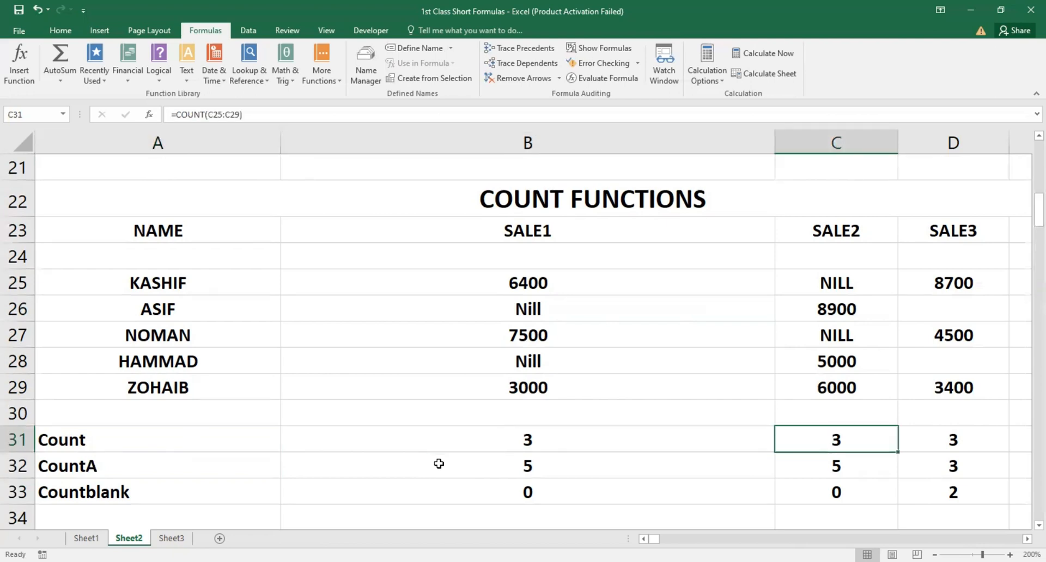
{"action": "key", "text": "Left"}
{"action": "key", "text": "F2"}
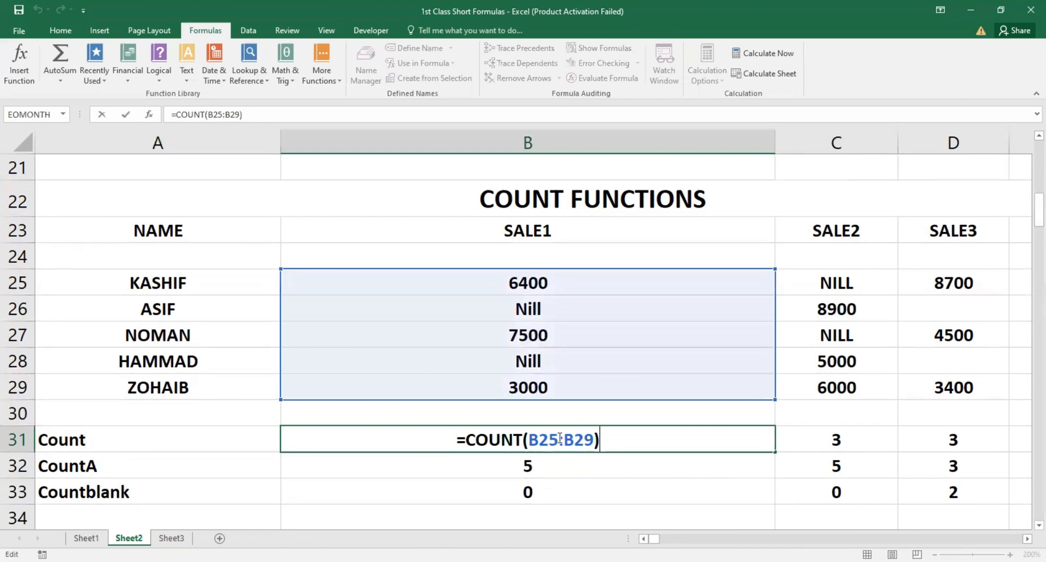
{"action": "key", "text": "Return"}
- Compare the Count result for SALE1 with the numbers and Nill text entries in B25:B29
{"action": "key", "text": "Up"}
{"action": "key", "text": "Up"}
{"action": "key", "text": "Up"}
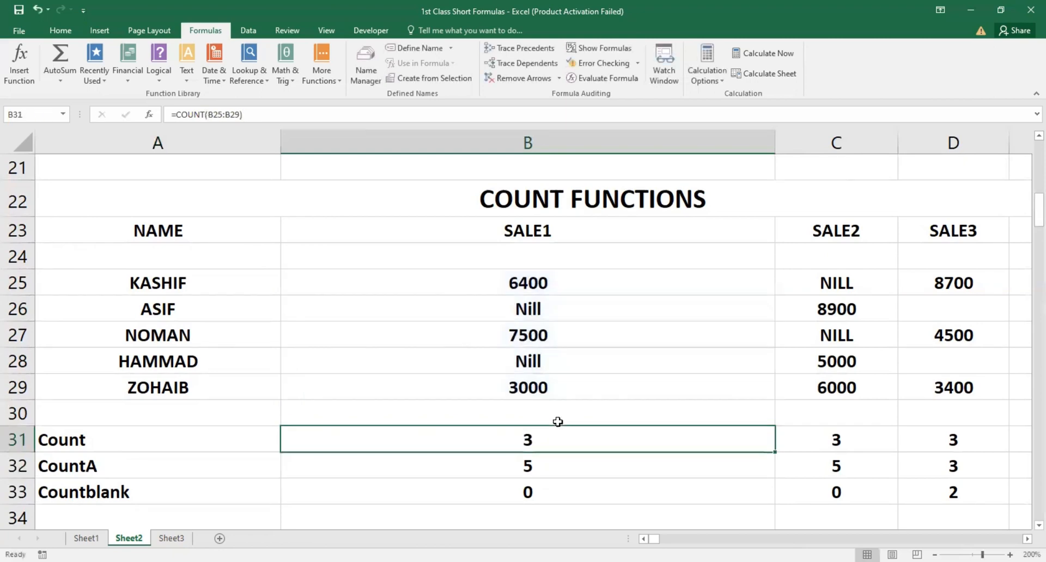
{"action": "key", "text": "Up"}
{"action": "key", "text": "Up"}
{"action": "key", "text": "Up"}
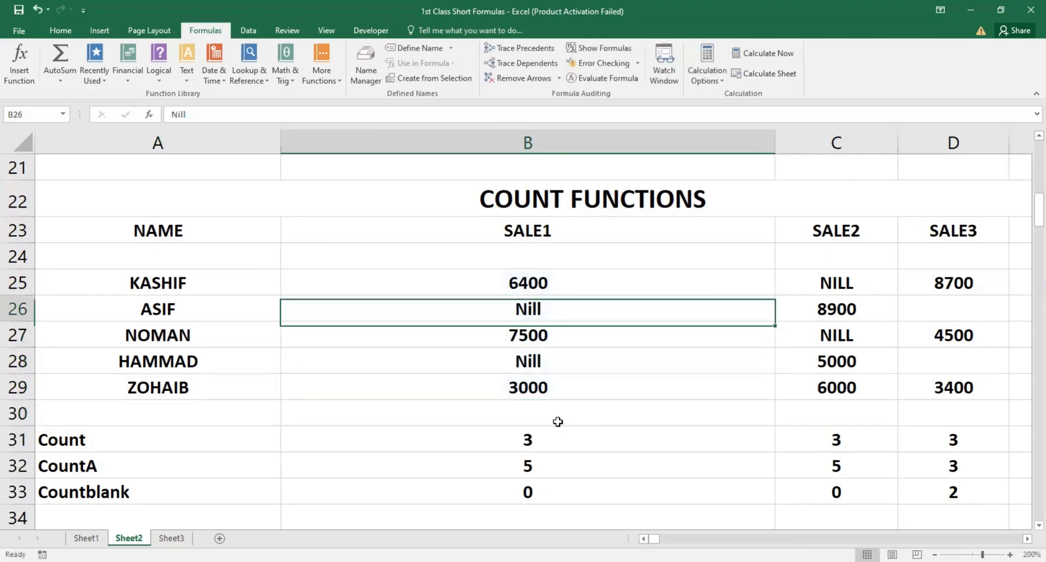
{"action": "key", "text": "Up"}
{"action": "key", "text": "Down"}
{"action": "key", "text": "Down"}
{"action": "key", "text": "Down"}
{"action": "key", "text": "Down"}
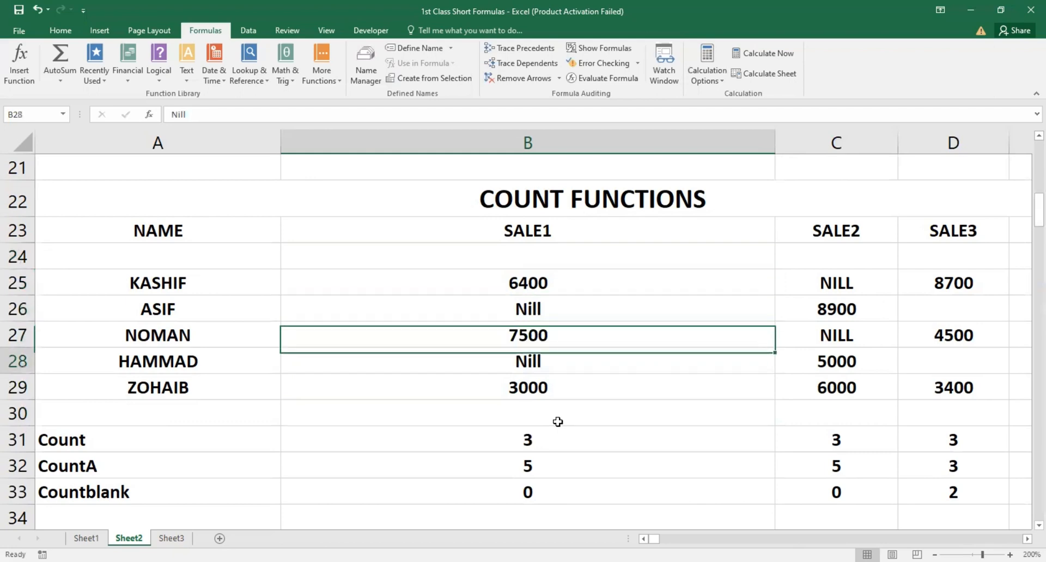
{"action": "key", "text": "Up"}
{"action": "key", "text": "Up"}
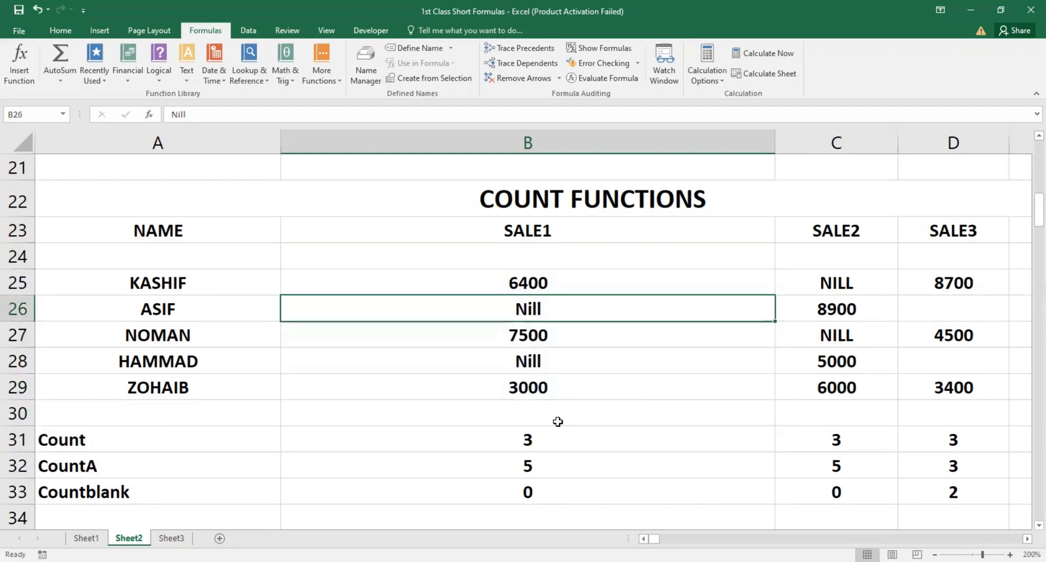
{"action": "key", "text": "Down"}
{"action": "key", "text": "Down"}
{"action": "key", "text": "Up"}
{"action": "key", "text": "Up"}
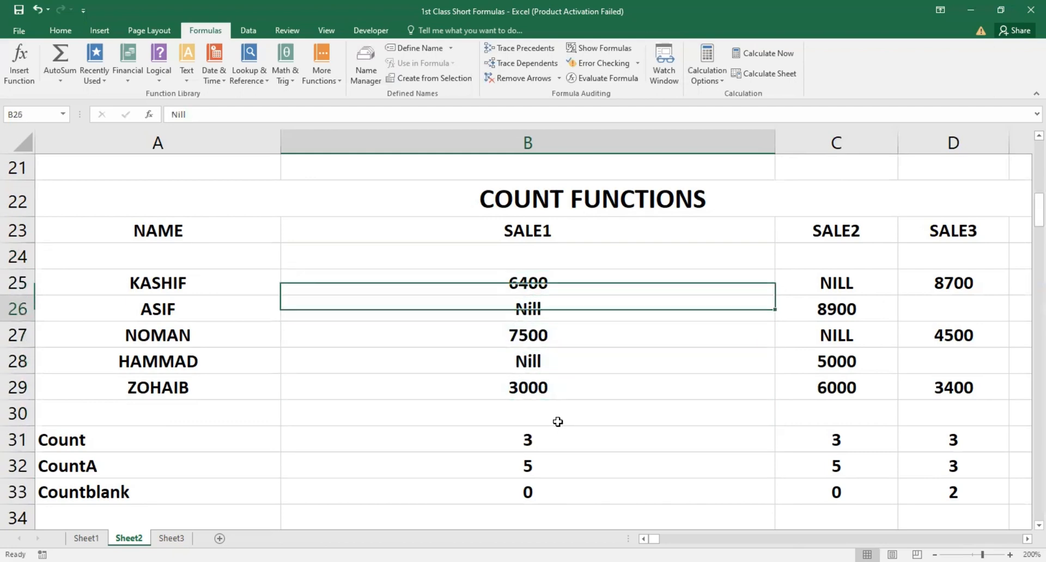
{"action": "key", "text": "Down"}
{"action": "key", "text": "Down"}
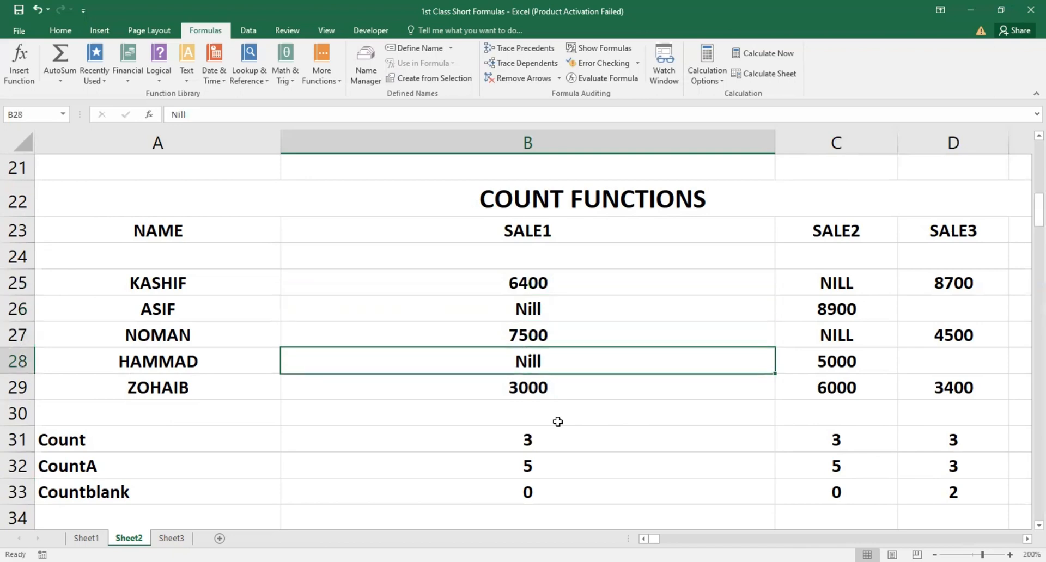
- Examine the CountA row and inspect the COUNTA formula in B32 with its SALE1 range
{"action": "key", "text": "Down"}
{"action": "key", "text": "Down"}
{"action": "key", "text": "Down"}
{"action": "key", "text": "Left"}
{"action": "key", "text": "Down"}
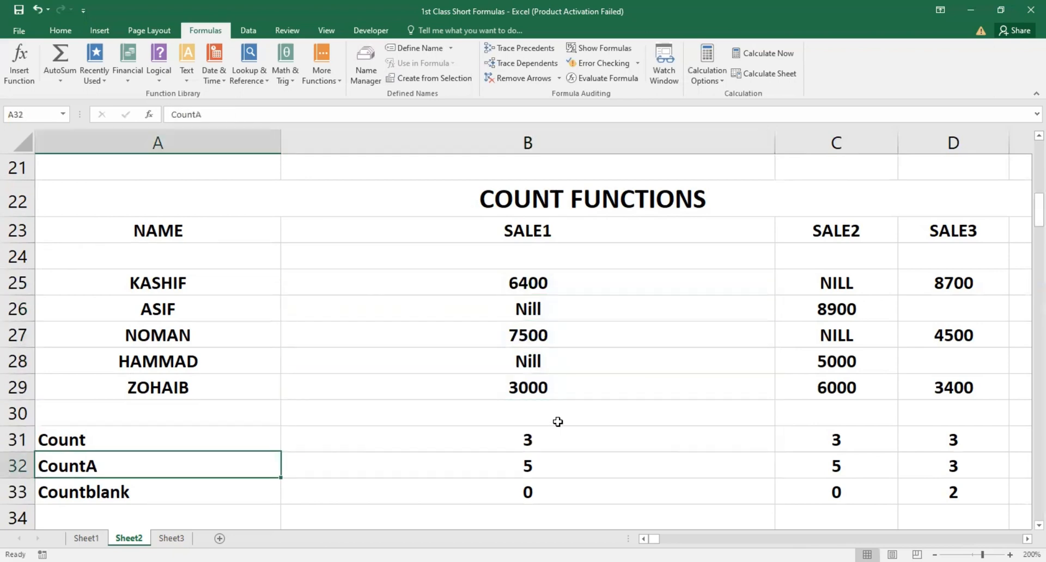
{"action": "key", "text": "Right"}
{"action": "key", "text": "Right"}
{"action": "key", "text": "Up"}
{"action": "key", "text": "Up"}
{"action": "key", "text": "Up"}
{"action": "key", "text": "Left"}
{"action": "key", "text": "Up"}
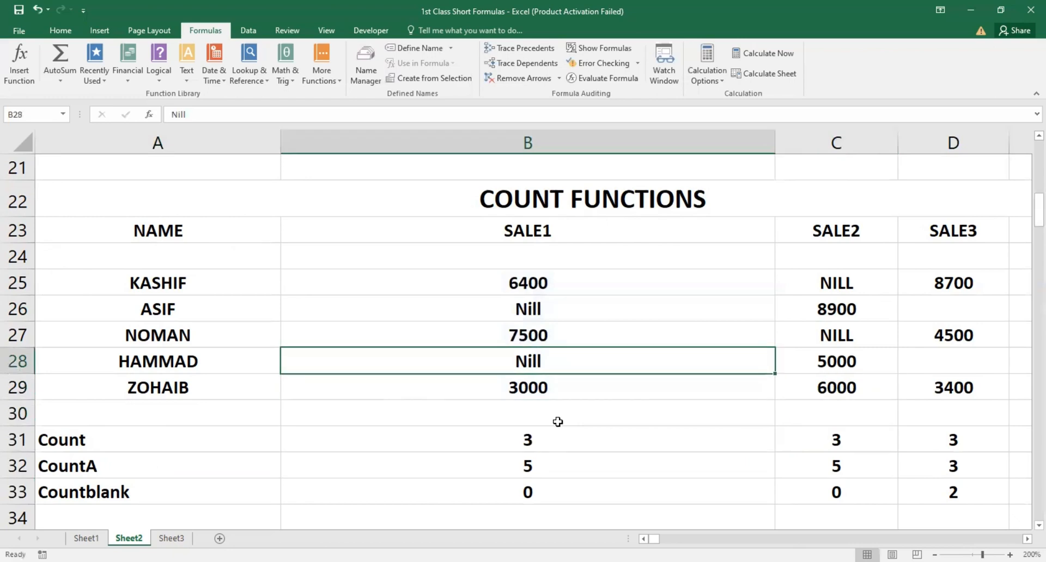
{"action": "key", "text": "Down"}
{"action": "key", "text": "Down"}
{"action": "key", "text": "Down"}
{"action": "key", "text": "Down"}
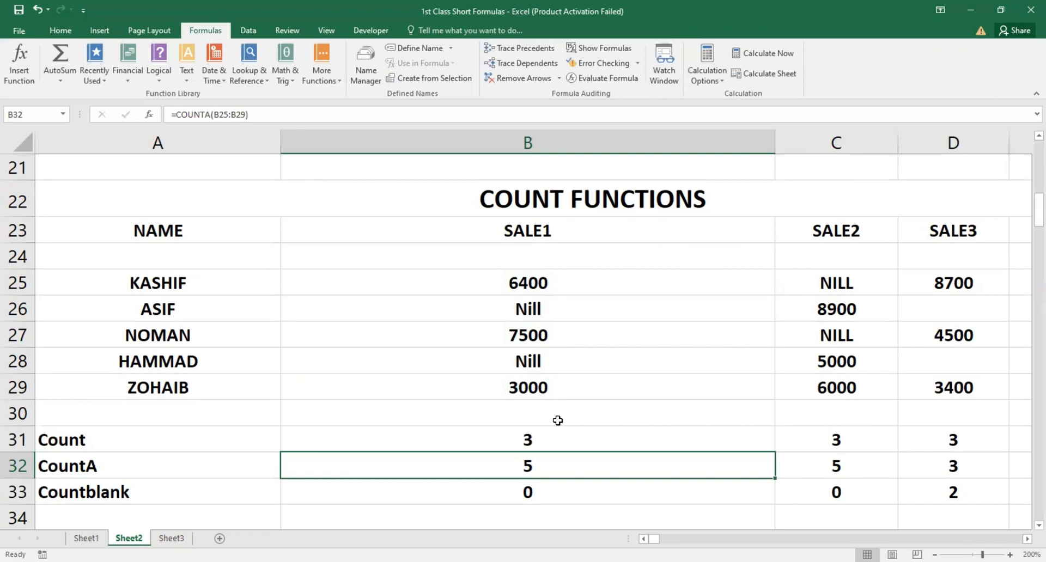
{"action": "key", "text": "F2"}
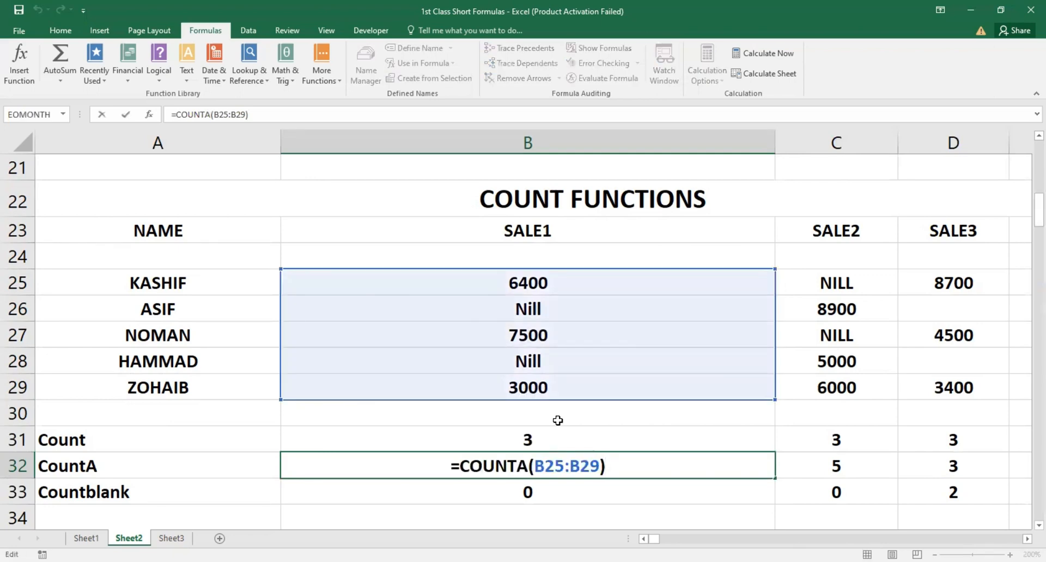
{"action": "key", "text": "Return"}
{"action": "key", "text": "Left"}
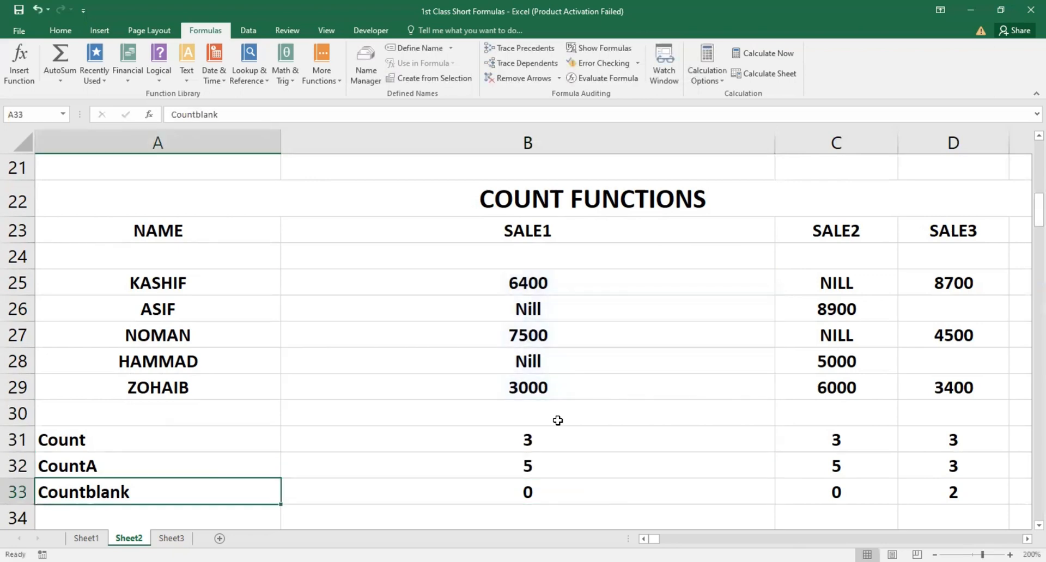
- Check the CountA result in B32 against the SALE1 entries above it, up to B25
{"action": "key", "text": "Right"}
{"action": "key", "text": "Up"}
{"action": "key", "text": "Up"}
{"action": "key", "text": "Up"}
{"action": "key", "text": "Up"}
{"action": "key", "text": "Up"}
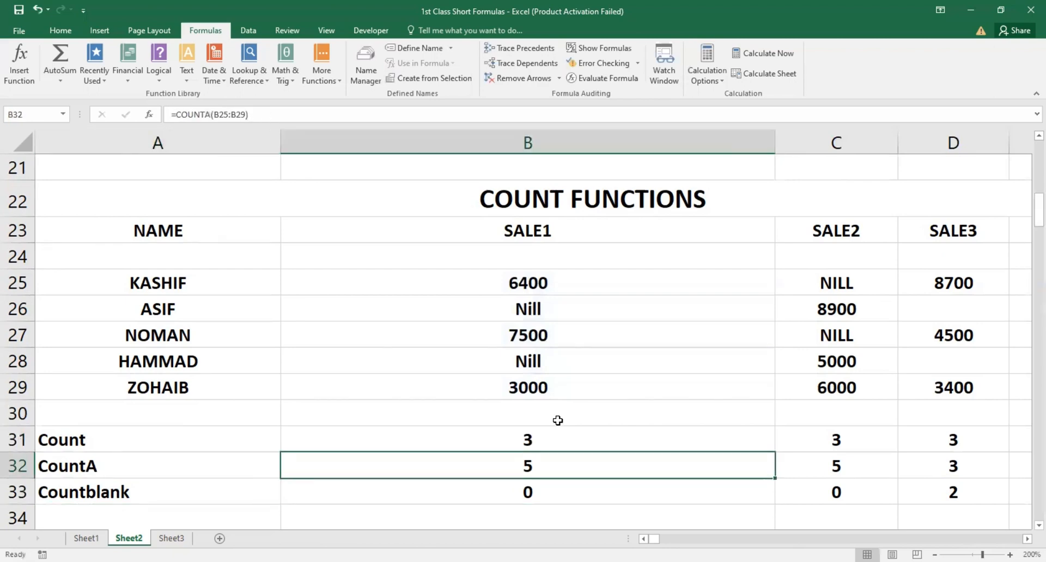
{"action": "key", "text": "Up"}
{"action": "key", "text": "Up"}
{"action": "key", "text": "Up"}
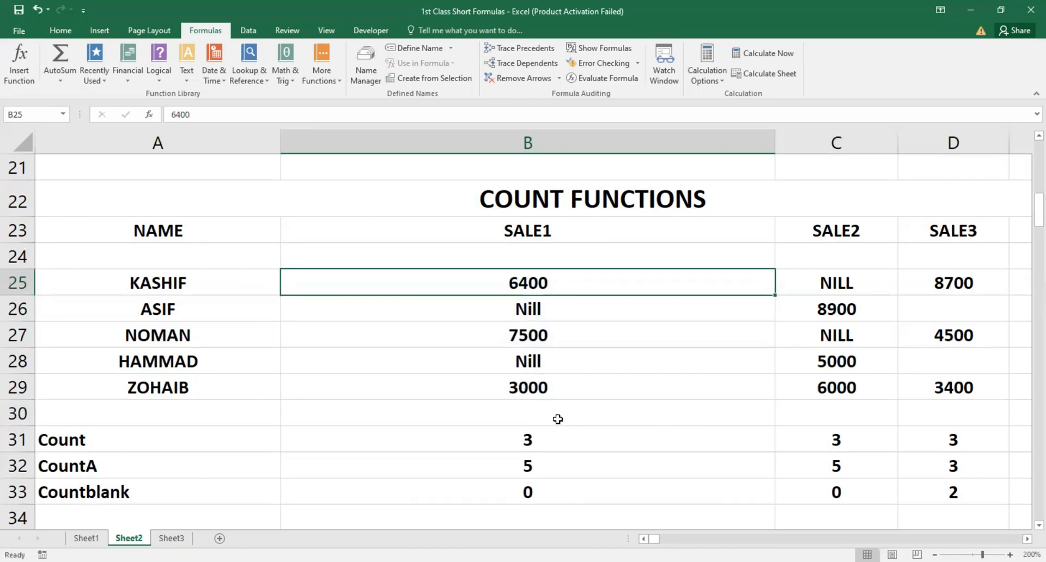
- Clear the existing Count, CountA and Countblank results for all three sales columns in B31:D33
{"action": "key", "text": "Down"}
{"action": "key", "text": "Down"}
{"action": "key", "text": "Down"}
{"action": "key", "text": "Down"}
{"action": "key", "text": "Down"}
{"action": "key", "text": "Down"}
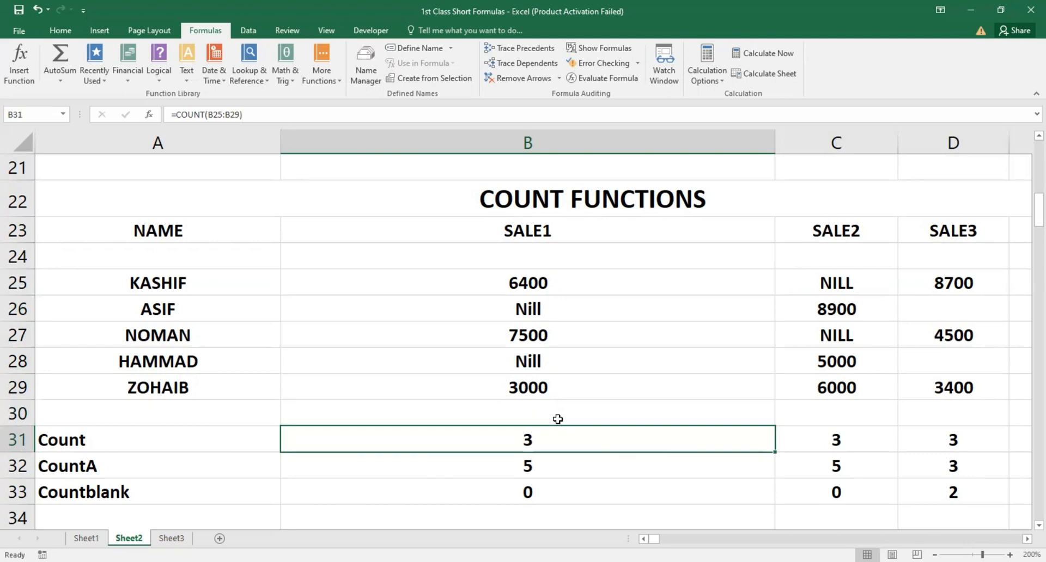
{"action": "key", "text": "shift+Right"}
{"action": "key", "text": "shift+Right"}
{"action": "key", "text": "shift+Down"}
{"action": "key", "text": "shift+Down"}
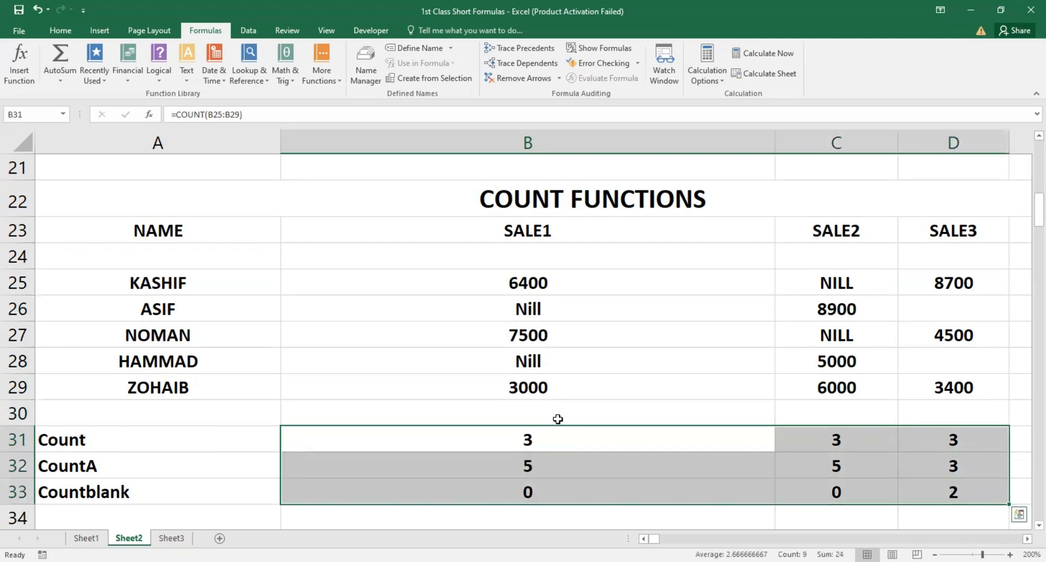
{"action": "key", "text": "Delete"}
- Enter =COUNT(B25:B29) in B31 to count the numeric SALE1 entries
{"action": "key", "text": "Left"}
{"action": "key", "text": "Right"}
{"action": "type", "text": "="}
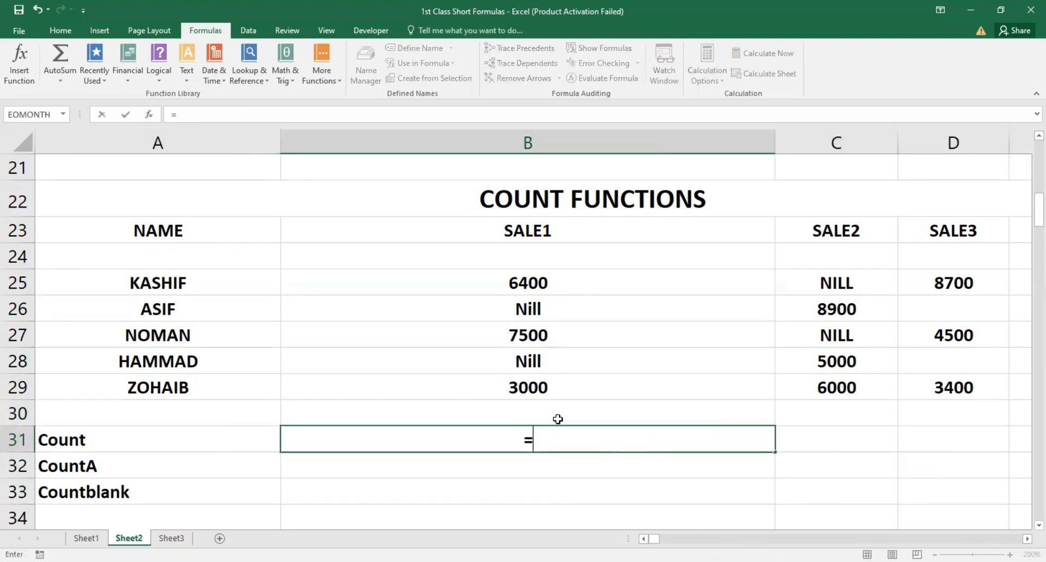
{"action": "type", "text": "COUNT("}
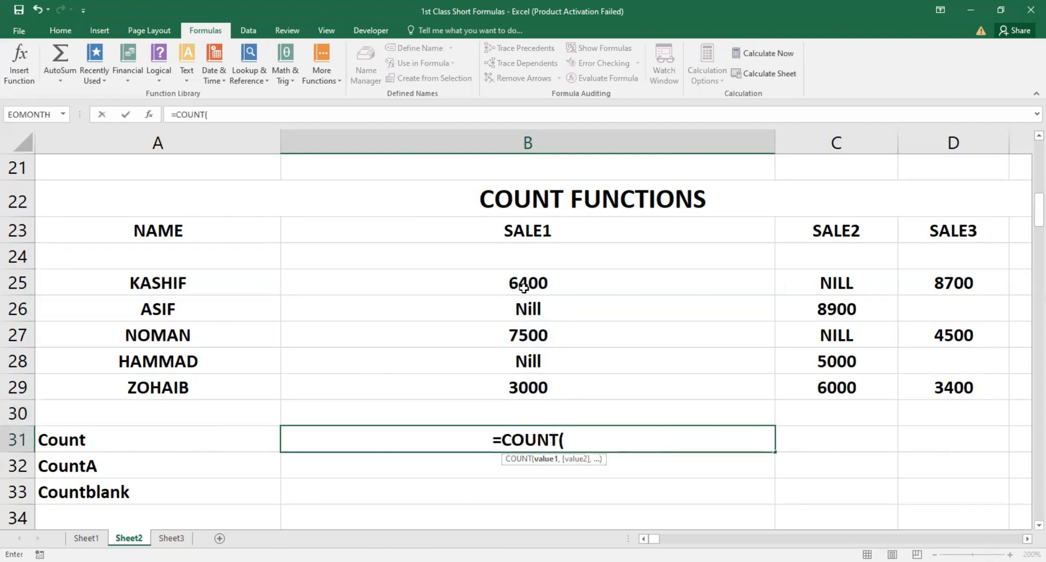
{"action": "left_click_drag", "start_coordinate": [523, 288], "coordinate": [494, 389]}
{"action": "type", "text": ")"}
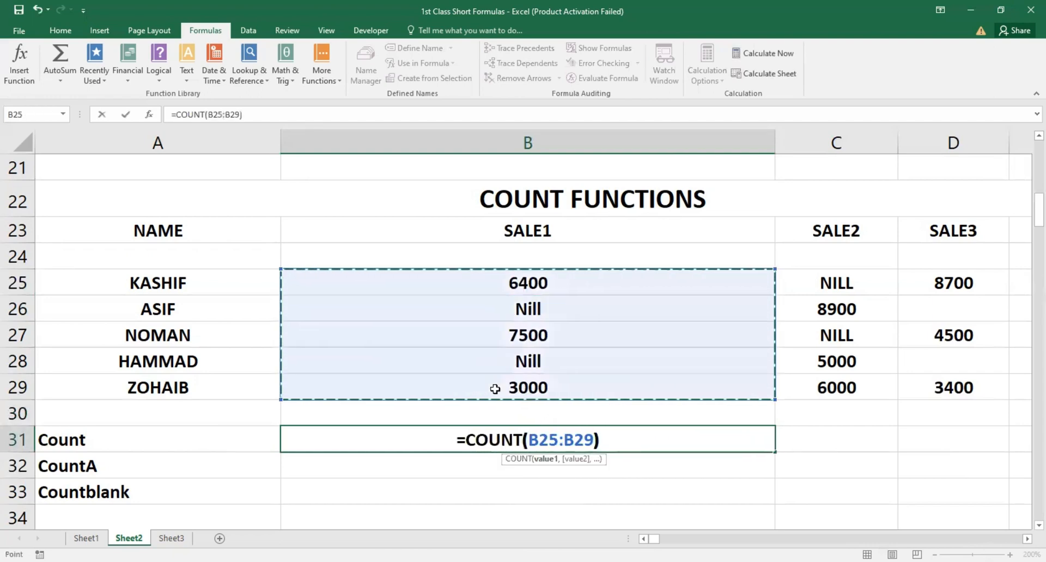
{"action": "key", "text": "Return"}
- Enter =COUNTA(B25:B29) in B32 to count the non-empty SALE1 entries
{"action": "type", "text": "="}
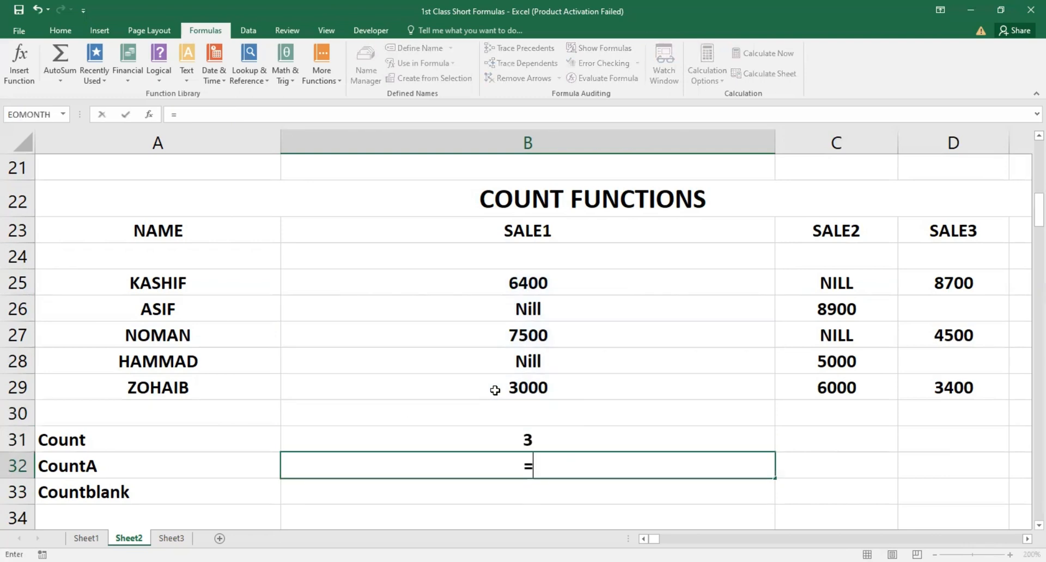
{"action": "type", "text": "COUNT"}
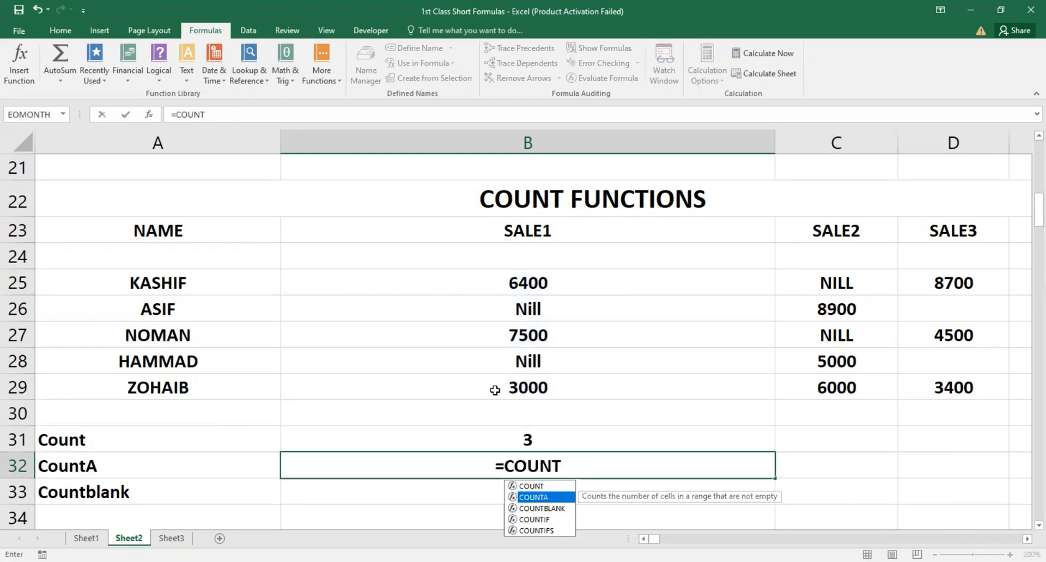
{"action": "key", "text": "Tab"}
{"action": "left_click", "coordinate": [507, 277]}
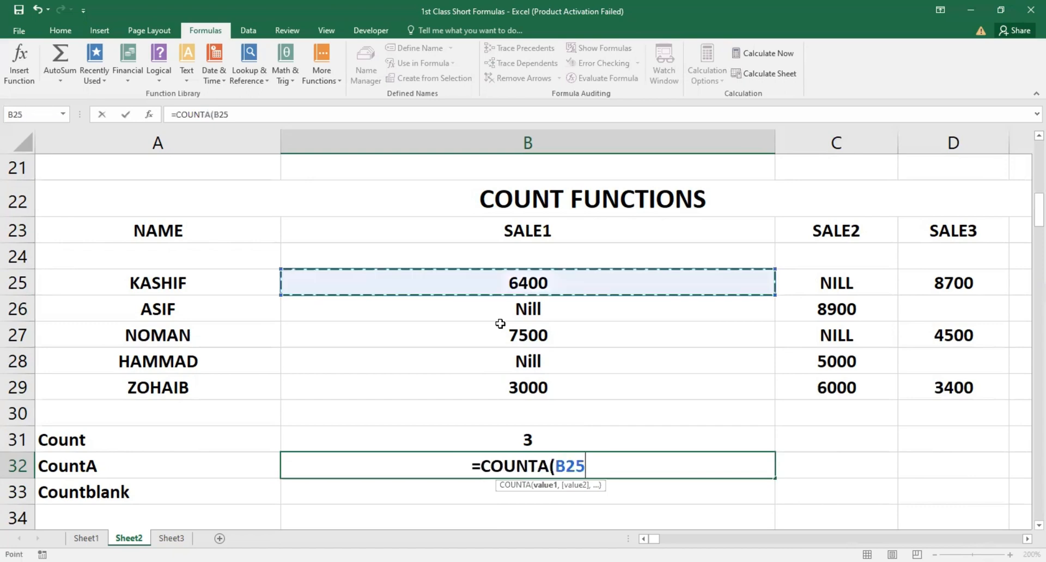
{"action": "left_click_drag", "start_coordinate": [473, 398], "coordinate": [474, 391]}
{"action": "key", "text": "Return"}
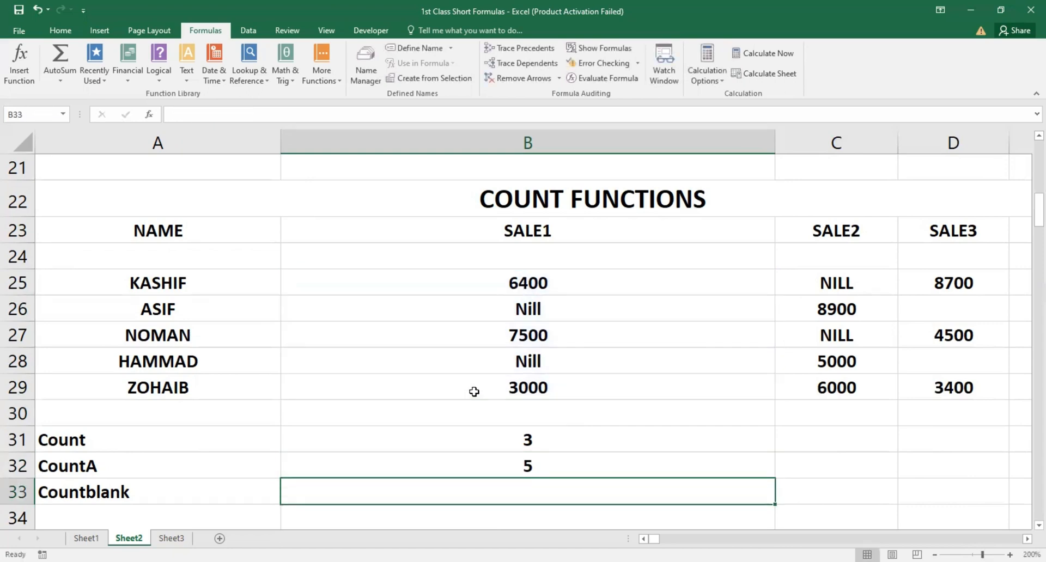
- Enter a COUNTBLANK formula in B33 that counts the empty cells among the SALE1 entries
{"action": "type", "text": "="}
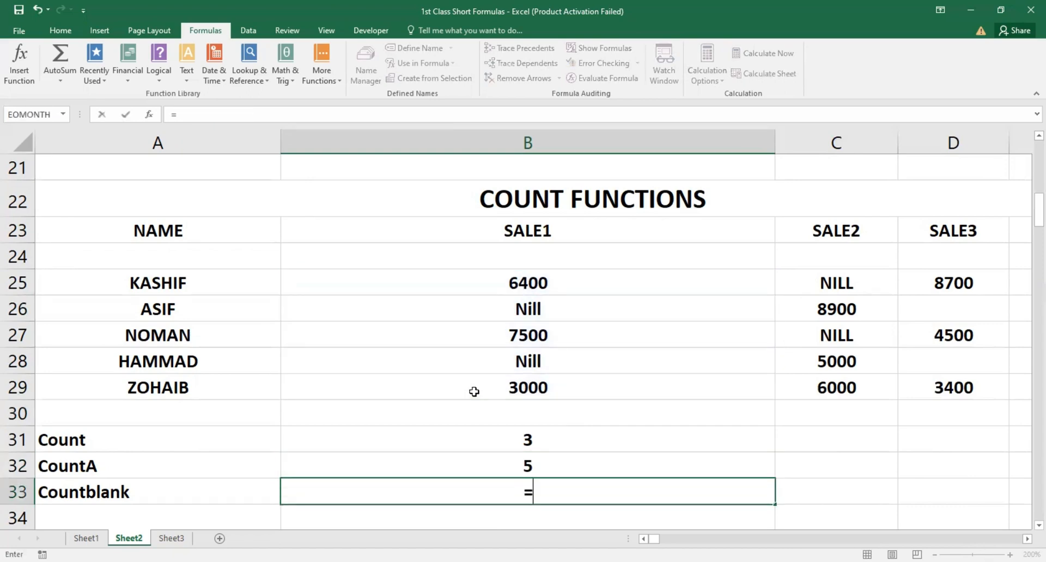
{"action": "type", "text": "COUNTBLANK("}
{"action": "key", "text": "Up"}
{"action": "key", "text": "Up"}
{"action": "key", "text": "Up"}
{"action": "key", "text": "Up"}
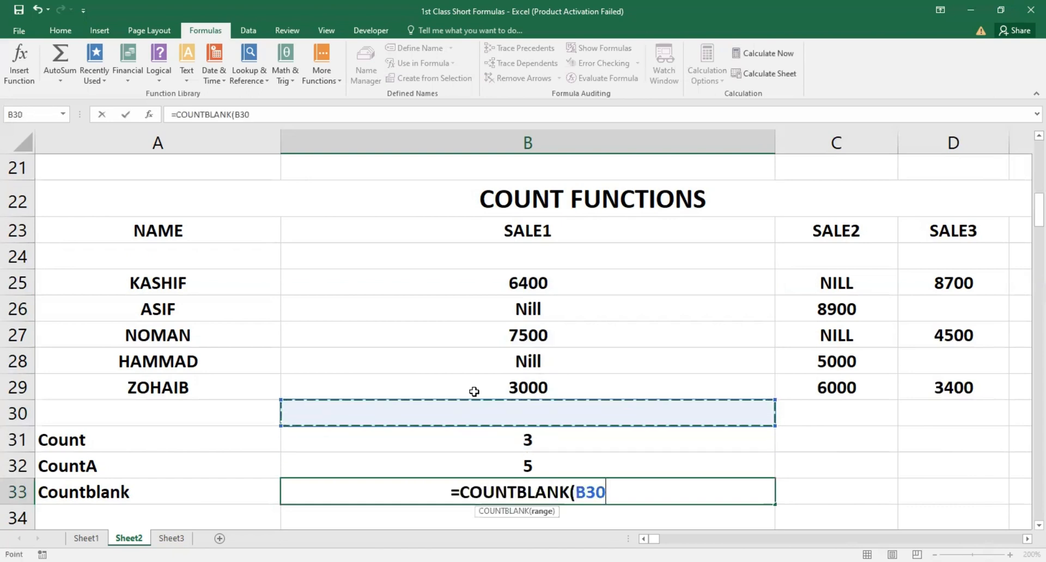
{"action": "key", "text": "shift+Up"}
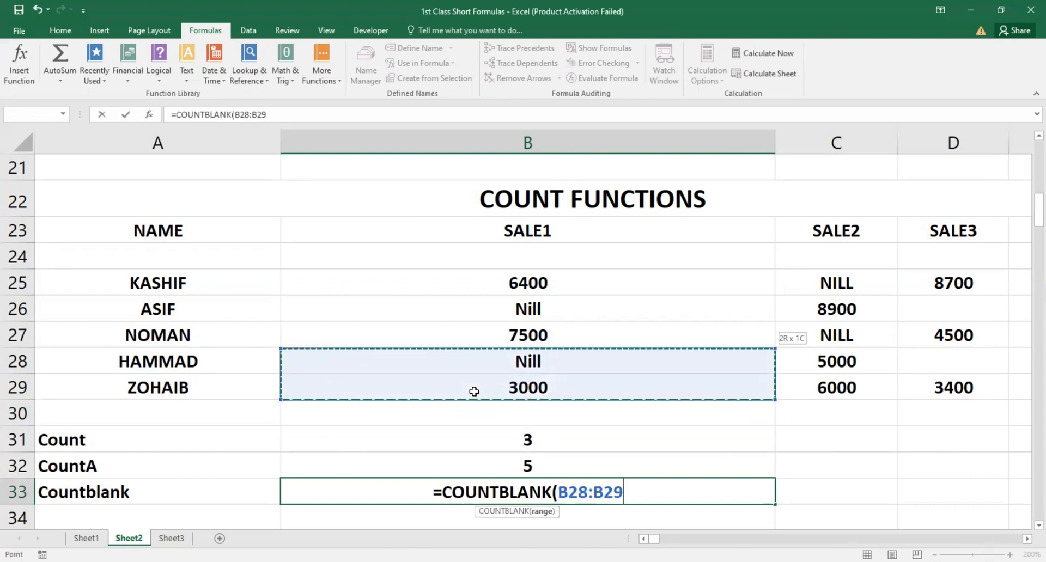
{"action": "key", "text": "Return"}
{"action": "key", "text": "Up"}
{"action": "key", "text": "Up"}
{"action": "key", "text": "Up"}
{"action": "key", "text": "Up"}
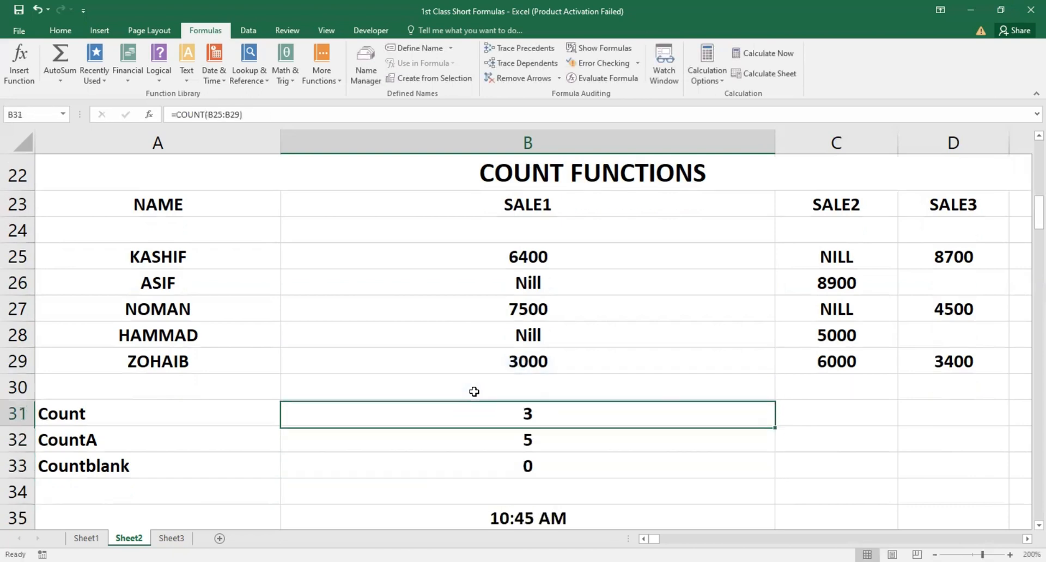
{"action": "key", "text": "Right"}
{"action": "key", "text": "Right"}
{"action": "key", "text": "Right"}
{"action": "key", "text": "Left"}
{"action": "key", "text": "Left"}
{"action": "key", "text": "Left"}
{"action": "key", "text": "Left"}
{"action": "key", "text": "Down"}
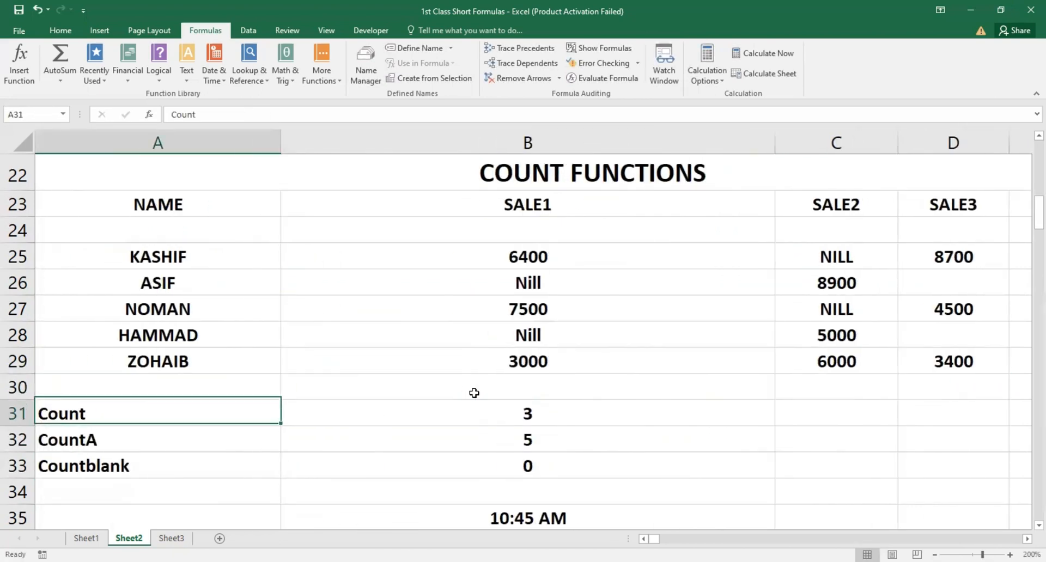
{"action": "key", "text": "Right"}
{"action": "key", "text": "Right"}
{"action": "key", "text": "Right"}
{"action": "key", "text": "Left"}
{"action": "key", "text": "Left"}
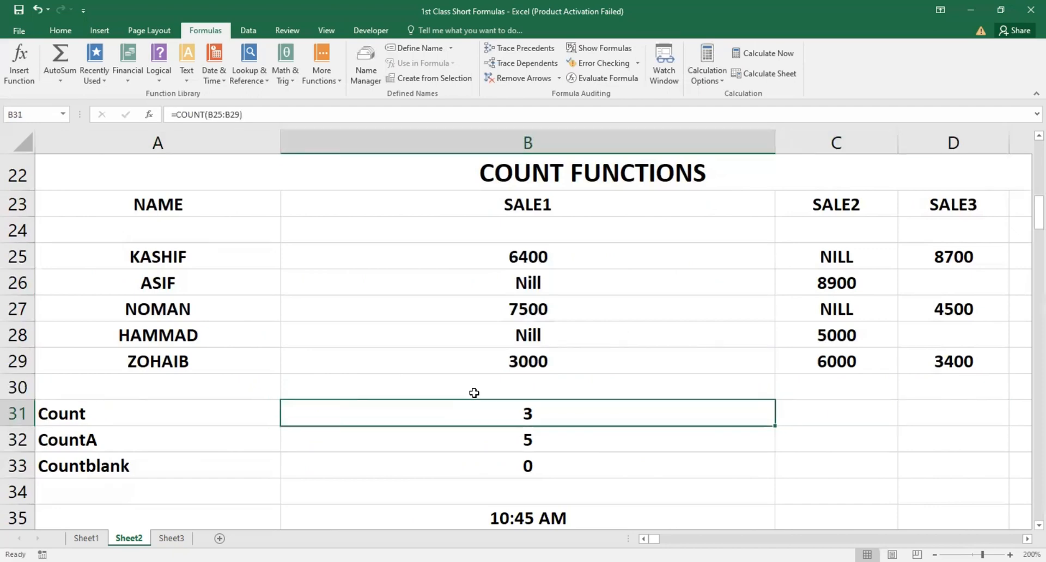
{"action": "key", "text": "Right"}
{"action": "key", "text": "Right"}
{"action": "key", "text": "Left"}
{"action": "key", "text": "Left"}
{"action": "key", "text": "Left"}
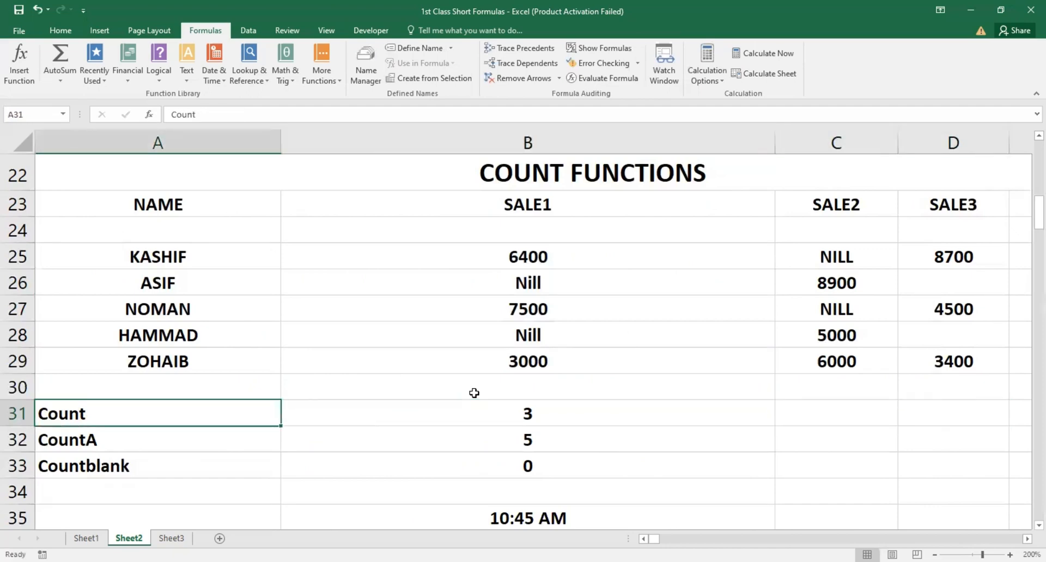
- Inspect the COUNT formula in B31 and the SALE1 range it refers to
{"action": "key", "text": "Right"}
{"action": "key", "text": "F2"}
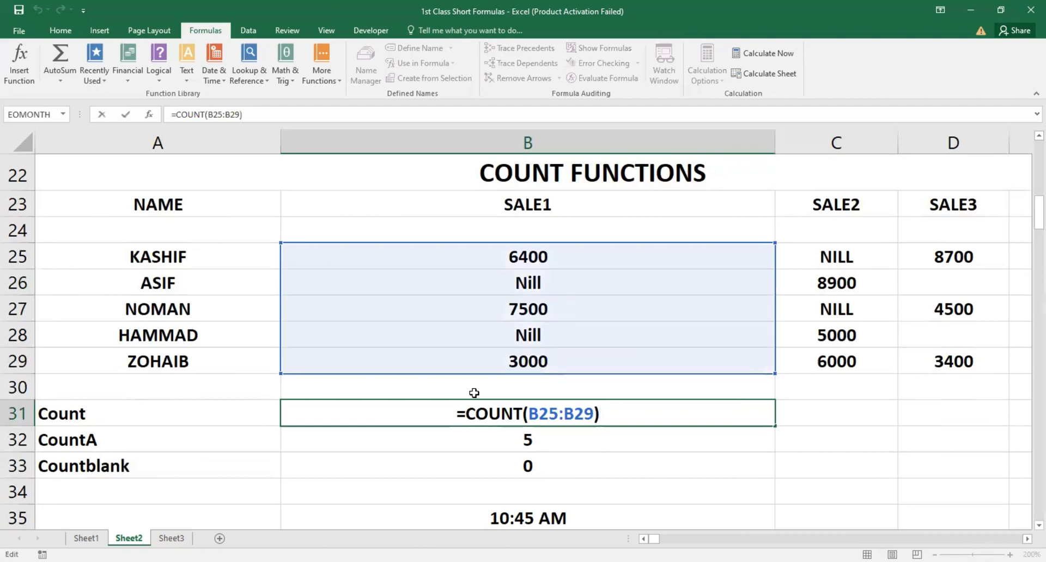
{"action": "key", "text": "Return"}
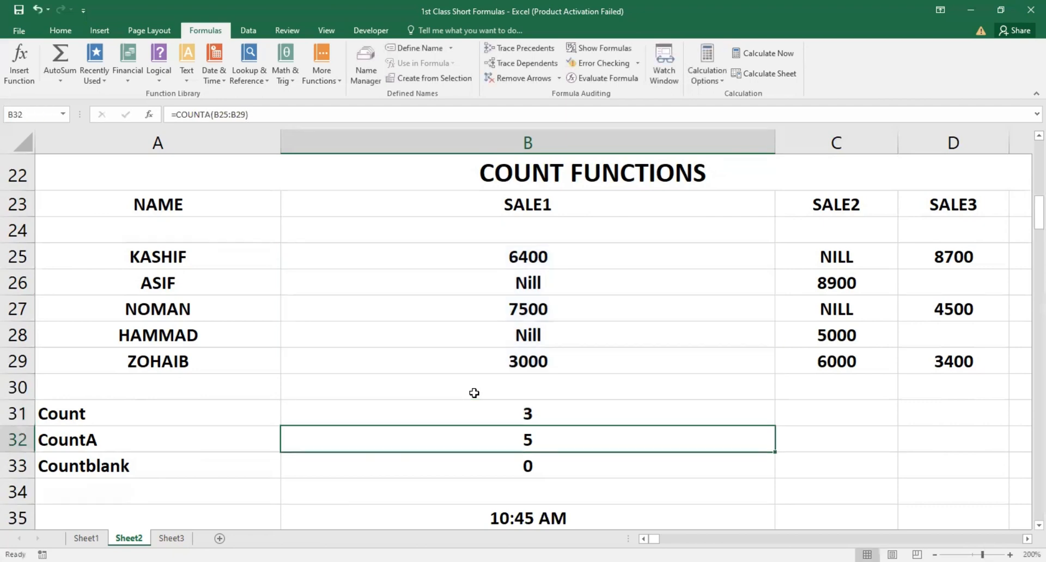
- Copy the Count, CountA and Countblank formulas from B31:B33 across to the SALE2 and SALE3 columns, through D33
{"action": "key", "text": "Up"}
{"action": "key", "text": "shift+Down"}
{"action": "key", "text": "shift+Down"}
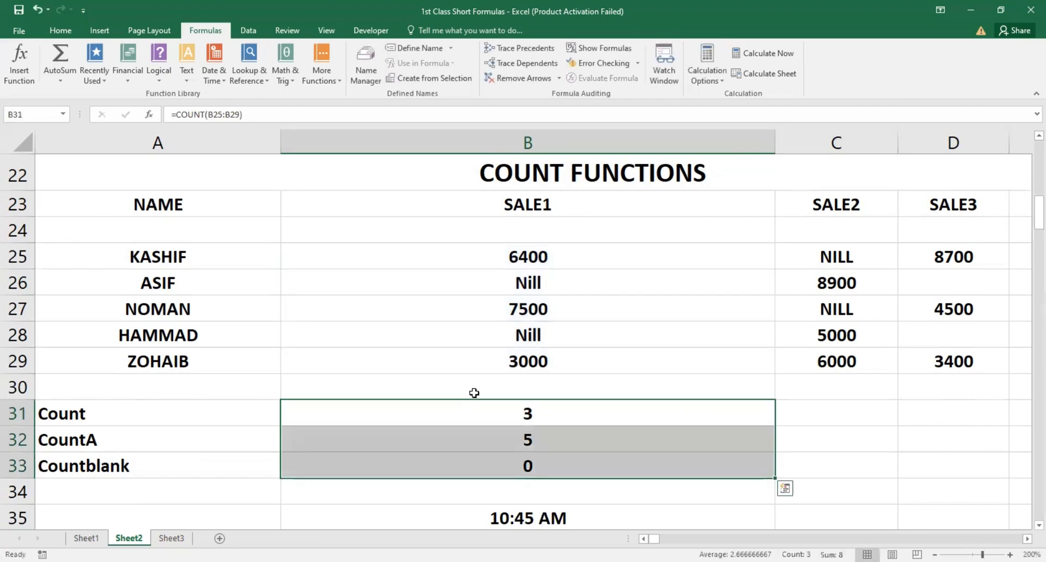
{"action": "key", "text": "ctrl+c"}
{"action": "key", "text": "shift+Right"}
{"action": "key", "text": "shift+Right"}
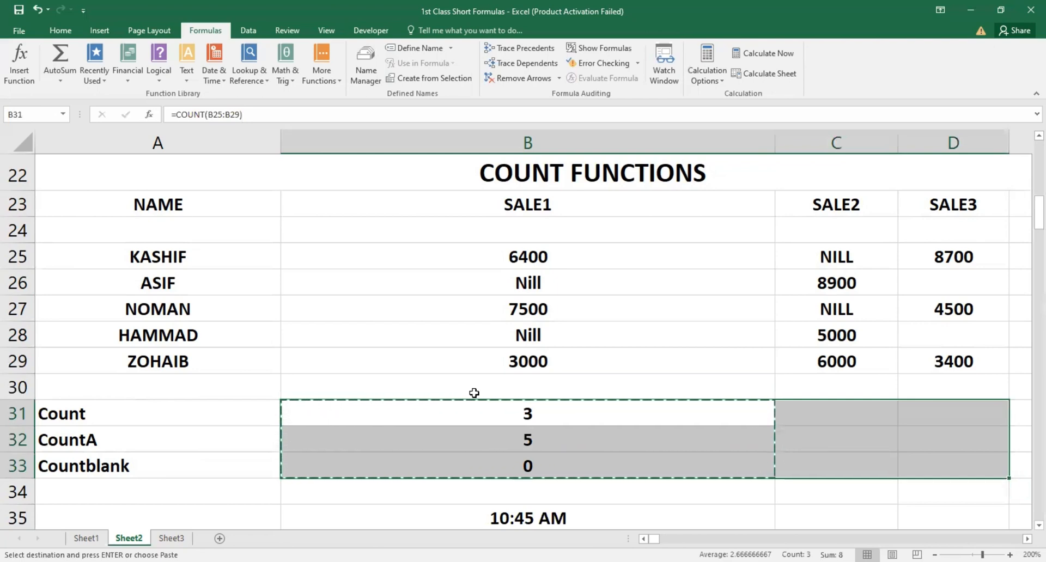
{"action": "key", "text": "Return"}
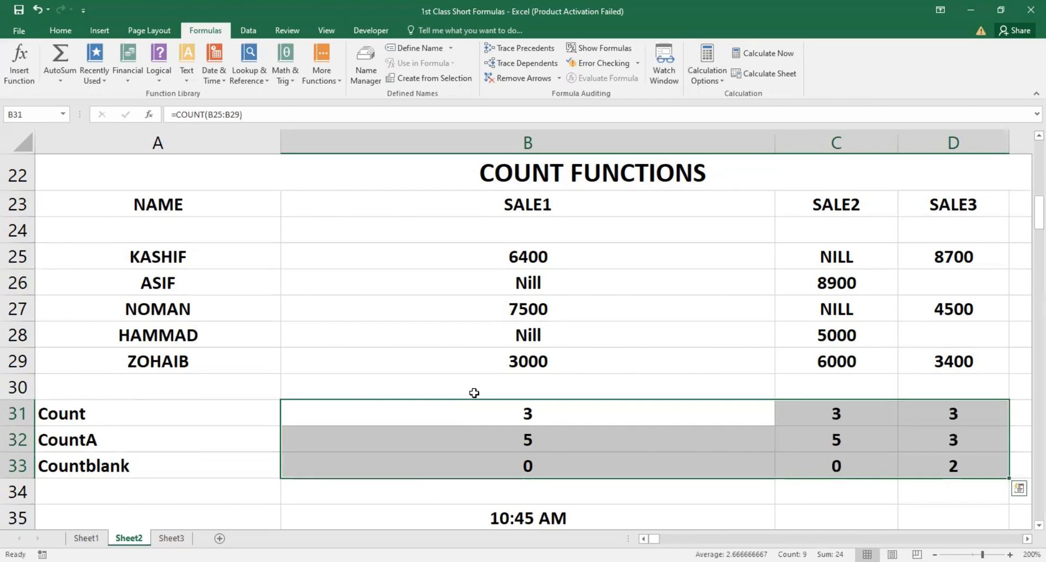
- Review the Count results across the sales columns and inspect the copied COUNT formula in C31
{"action": "key", "text": "Right"}
{"action": "key", "text": "Left"}
{"action": "key", "text": "Left"}
{"action": "key", "text": "Right"}
{"action": "key", "text": "Right"}
{"action": "key", "text": "Right"}
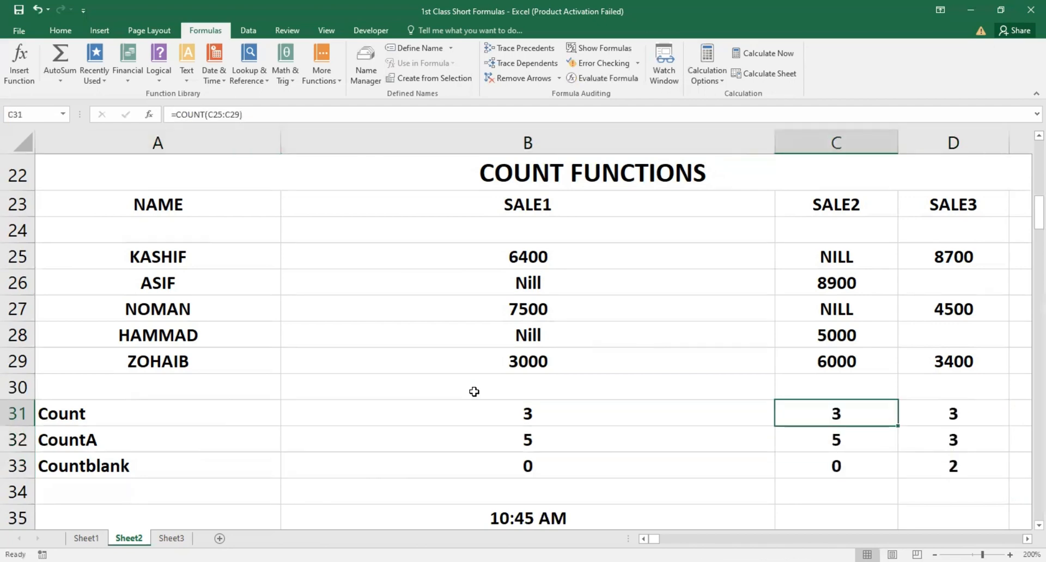
{"action": "key", "text": "Right"}
{"action": "key", "text": "Left"}
{"action": "key", "text": "Left"}
{"action": "key", "text": "Left"}
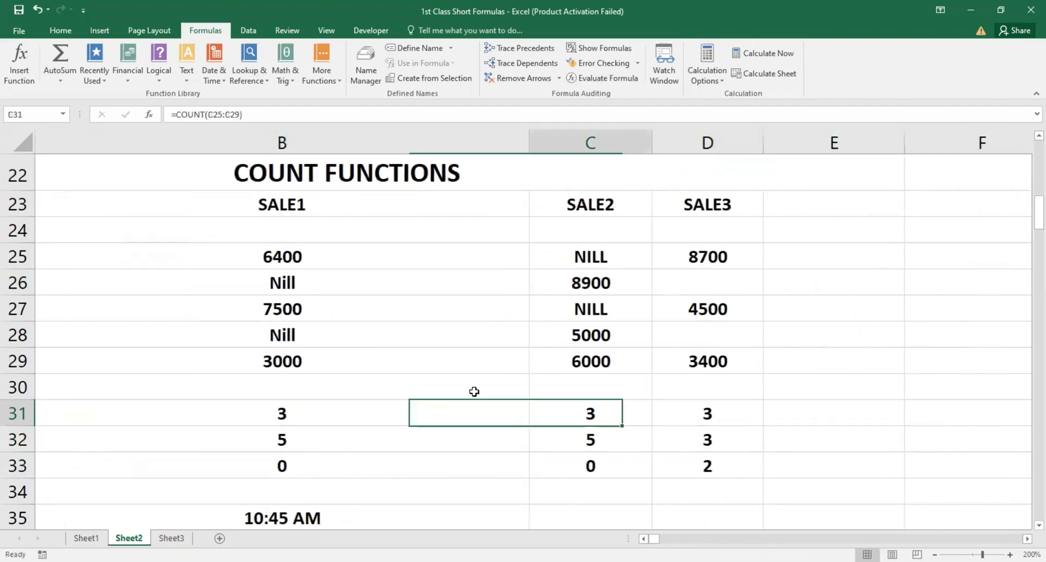
{"action": "key", "text": "Right"}
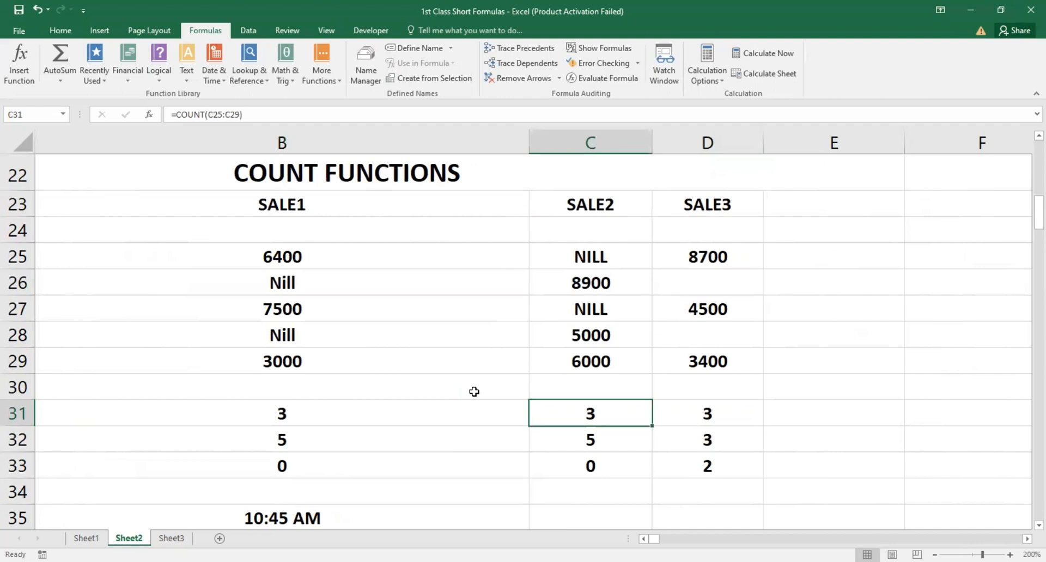
{"action": "key", "text": "F2"}
{"action": "key", "text": "Return"}
- Examine the Count, CountA and Countblank labels and compare the Count results in B31:D31
{"action": "key", "text": "Left"}
{"action": "key", "text": "Up"}
{"action": "key", "text": "Left"}
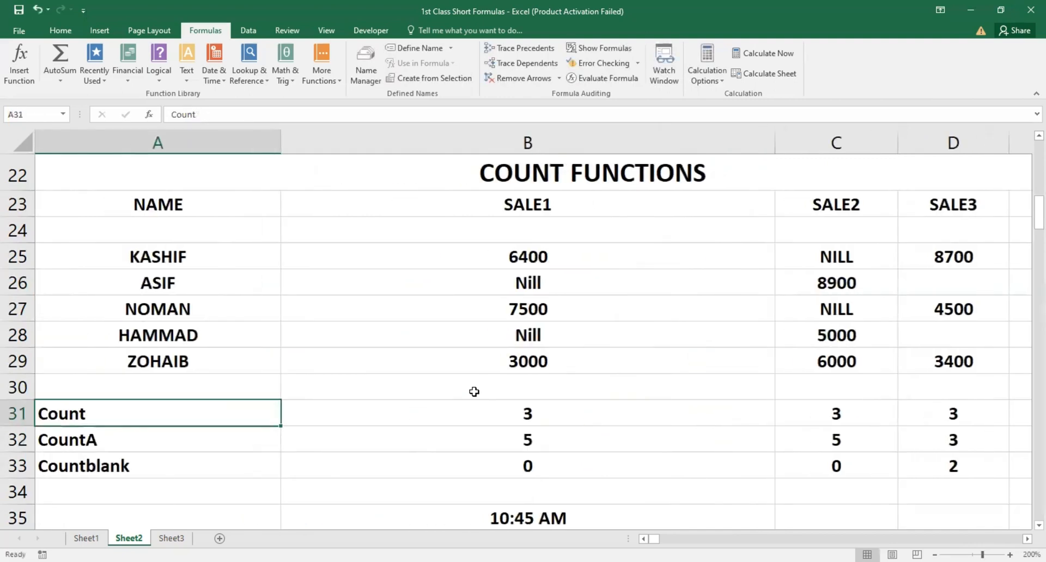
{"action": "key", "text": "Down"}
{"action": "key", "text": "Down"}
{"action": "key", "text": "Up"}
{"action": "key", "text": "Up"}
{"action": "key", "text": "Right"}
{"action": "key", "text": "Right"}
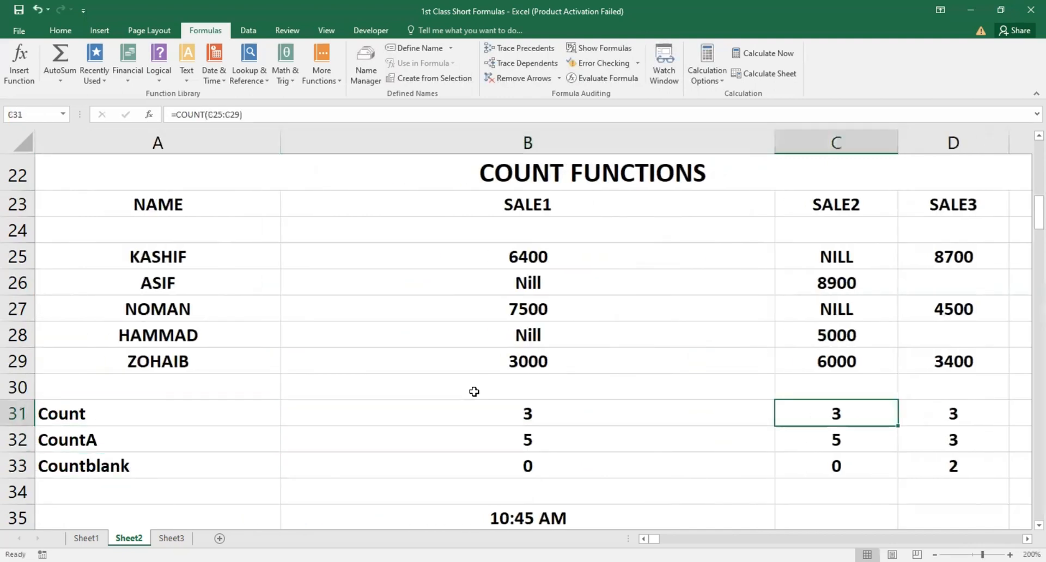
{"action": "key", "text": "Left"}
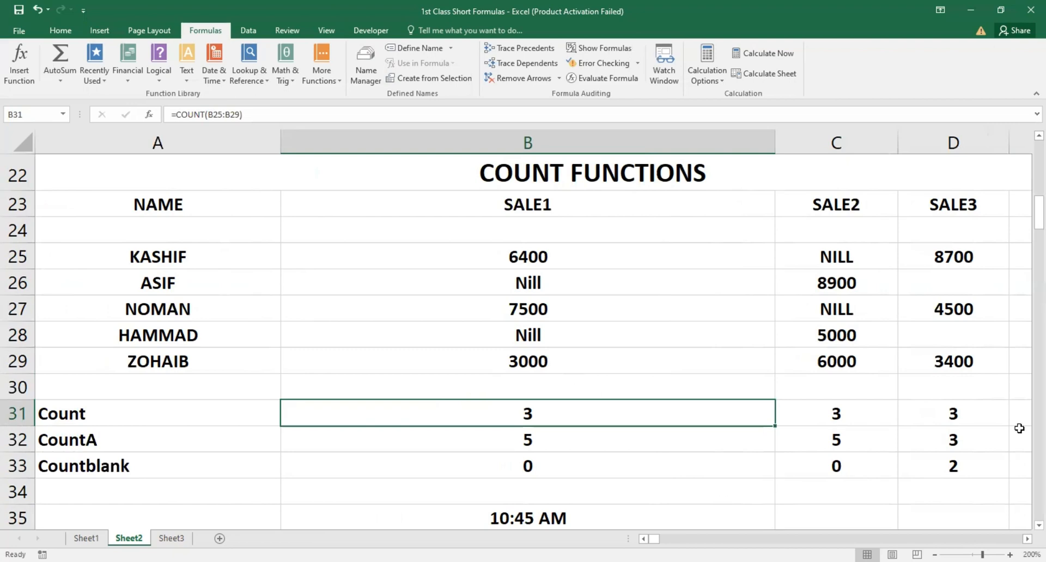
{"action": "key", "text": "Right"}
{"action": "key", "text": "Right"}
{"action": "key", "text": "Left"}
{"action": "key", "text": "Left"}
{"action": "key", "text": "Right"}
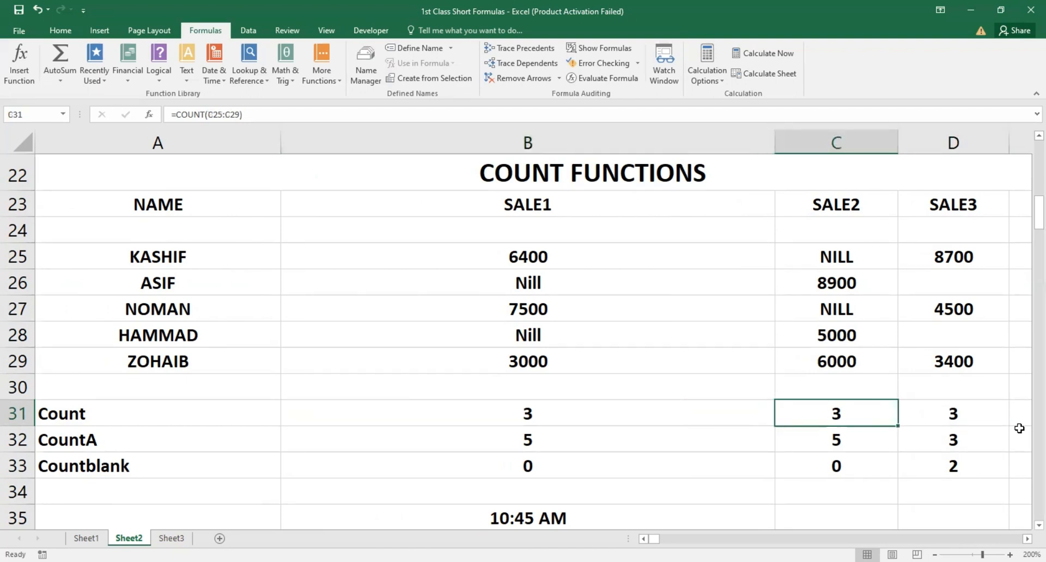
{"action": "key", "text": "Right"}
{"action": "key", "text": "Right"}
{"action": "key", "text": "Left"}
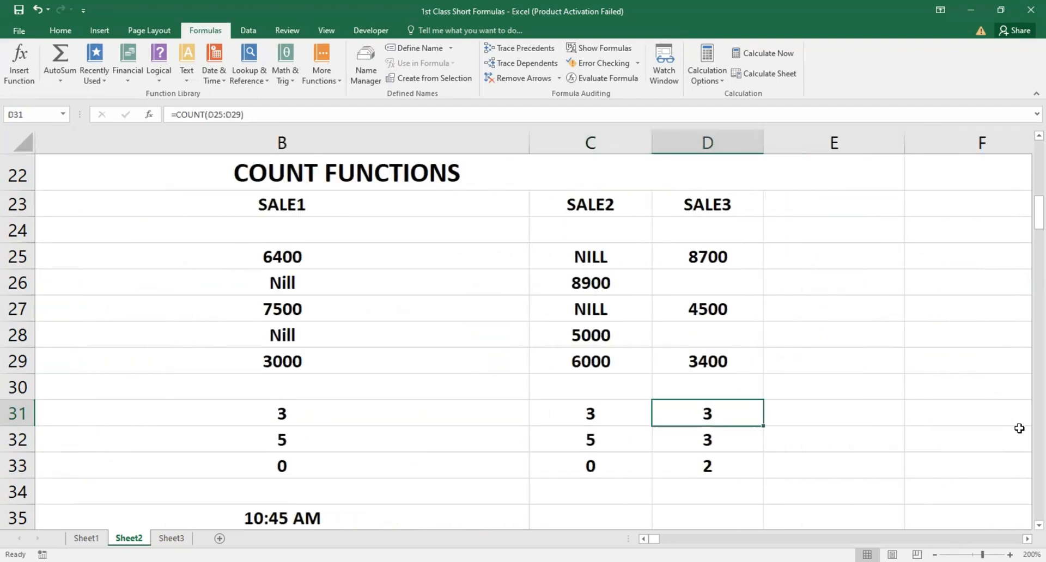
- Enter a sample first name in F31, in the empty area beside the sales table
{"action": "key", "text": "Right"}
{"action": "key", "text": "Right"}
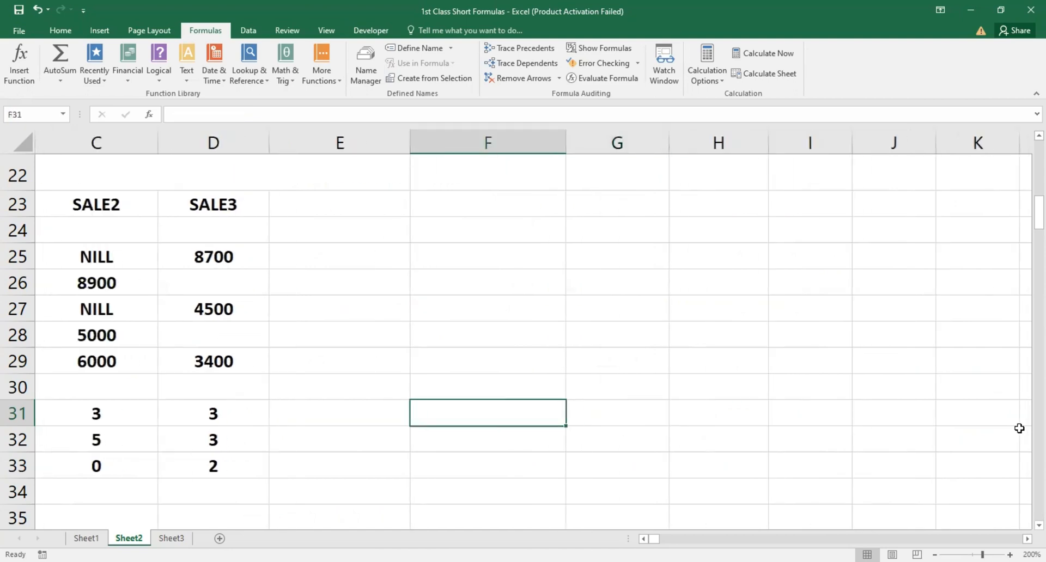
{"action": "type", "text": "AMJAD"}
{"action": "key", "text": "Return"}
{"action": "key", "text": "Up"}
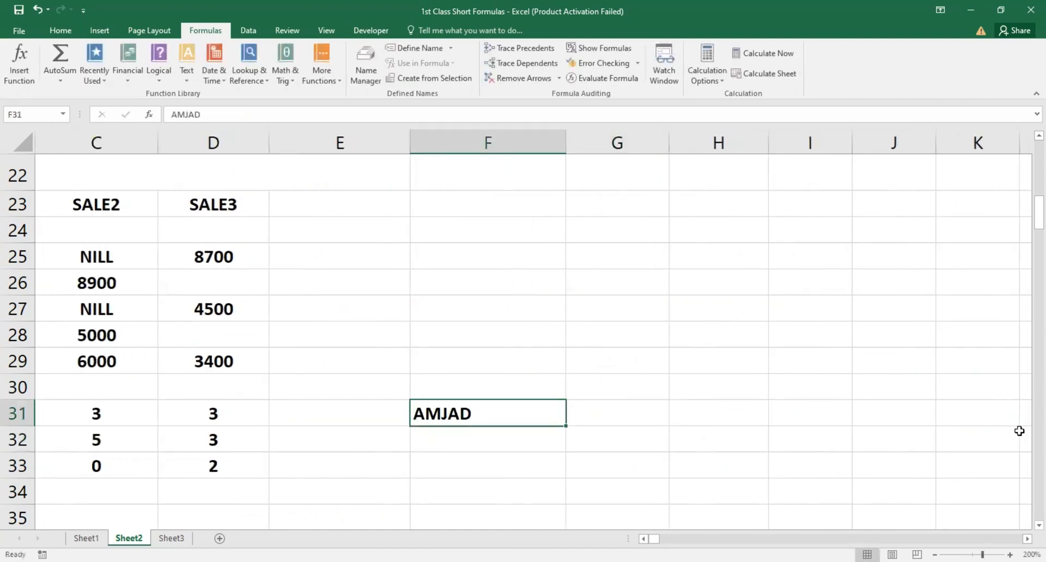
{"action": "key", "text": "Right"}
{"action": "key", "text": "Left"}
{"action": "key", "text": "Right"}
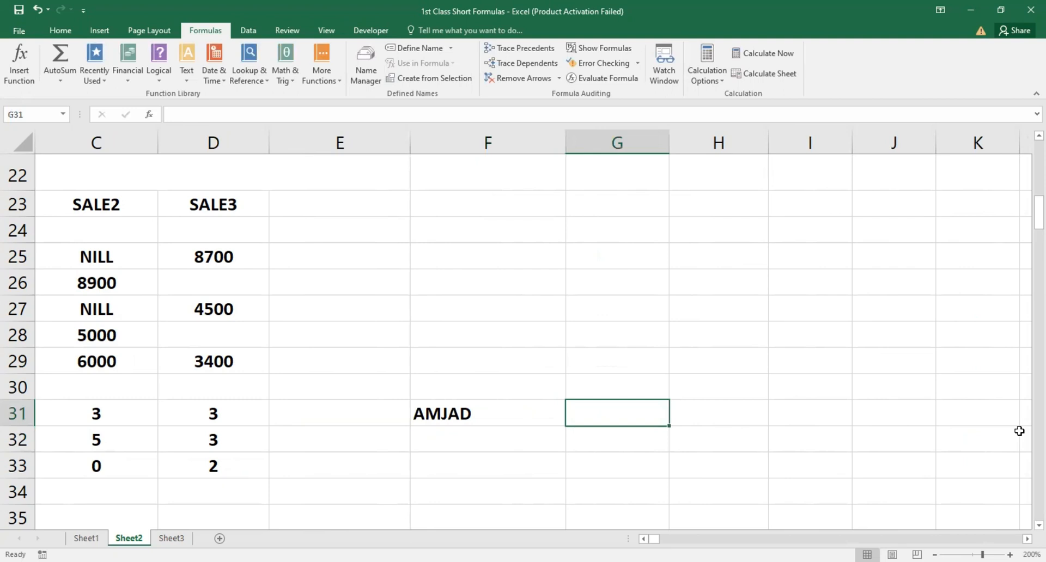
{"action": "key", "text": "Right"}
{"action": "key", "text": "Right"}
{"action": "key", "text": "Right"}
{"action": "key", "text": "Right"}
{"action": "key", "text": "Right"}
{"action": "key", "text": "Right"}
{"action": "key", "text": "Left"}
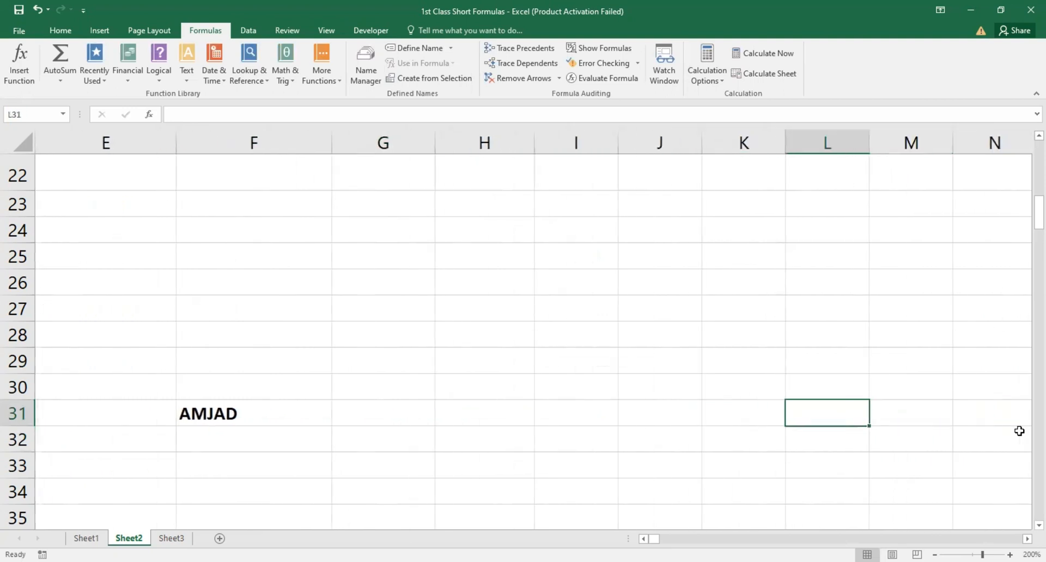
- Copy the sample name from F31 and paste it across F31:M31
{"action": "key", "text": "ctrl+Left"}
{"action": "key", "text": "ctrl+c"}
{"action": "key", "text": "shift+Right"}
{"action": "key", "text": "shift+Right"}
{"action": "key", "text": "shift+Right"}
{"action": "key", "text": "shift+Right"}
{"action": "key", "text": "shift+Right"}
{"action": "key", "text": "shift+Right"}
{"action": "key", "text": "shift+Right"}
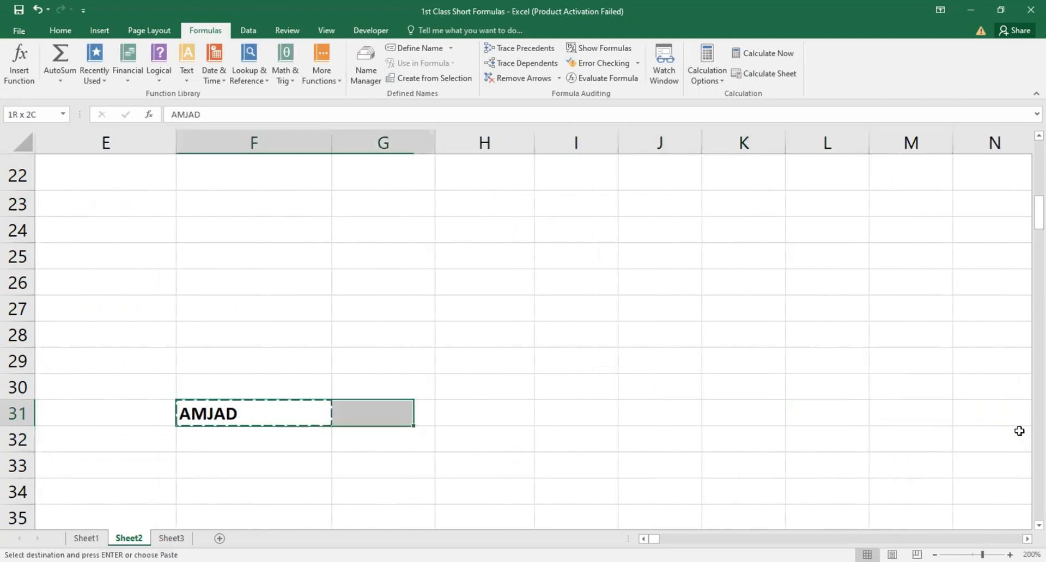
{"action": "key", "text": "Return"}
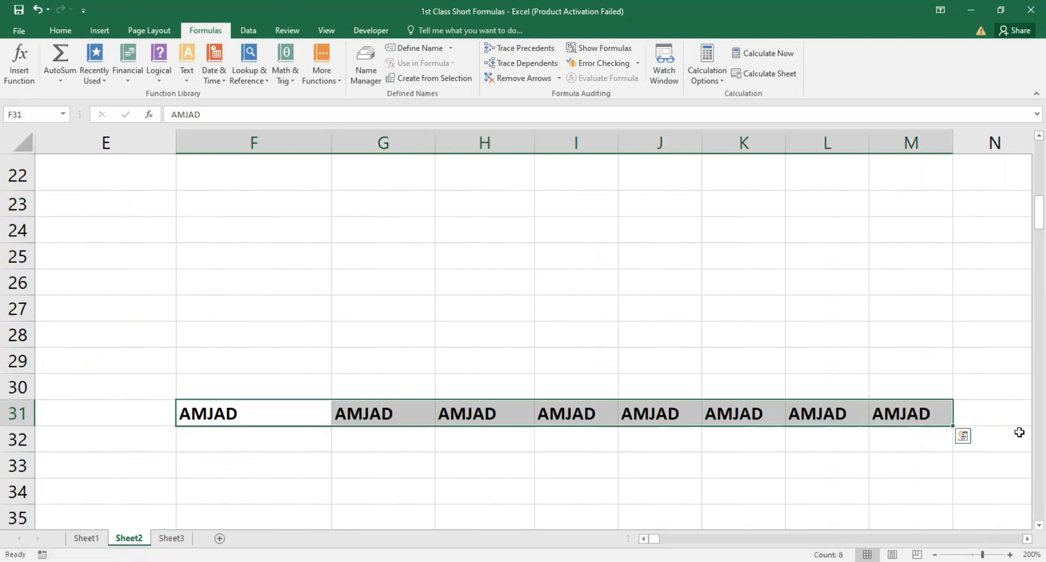
- Undo the pasted names in row 31 and clear the copy outline around F31
{"action": "key", "text": "ctrl+shift+Left"}
{"action": "key", "text": "ctrl+z"}
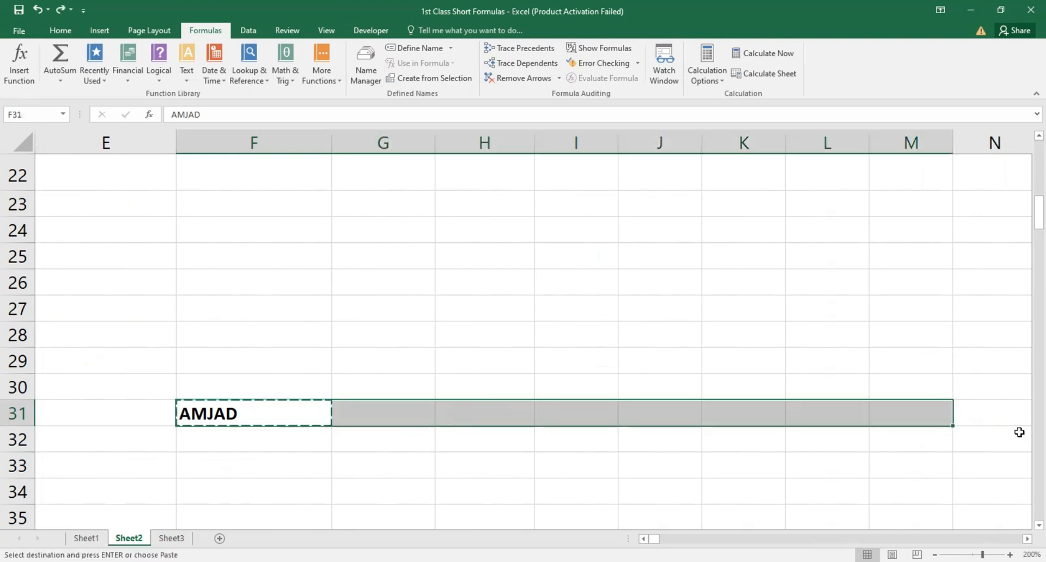
{"action": "key", "text": "Down"}
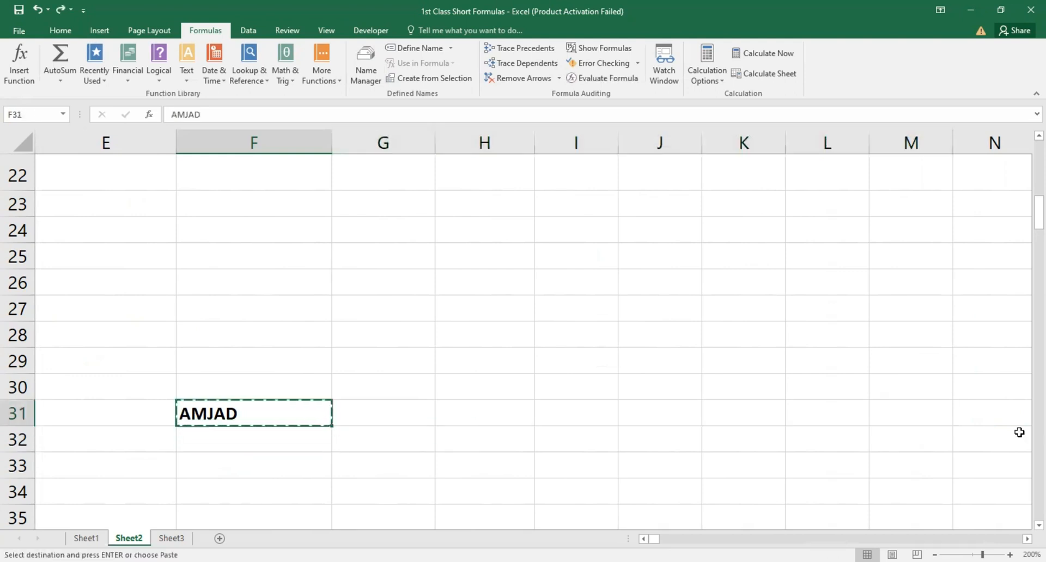
{"action": "key", "text": "Escape"}
{"action": "key", "text": "Up"}
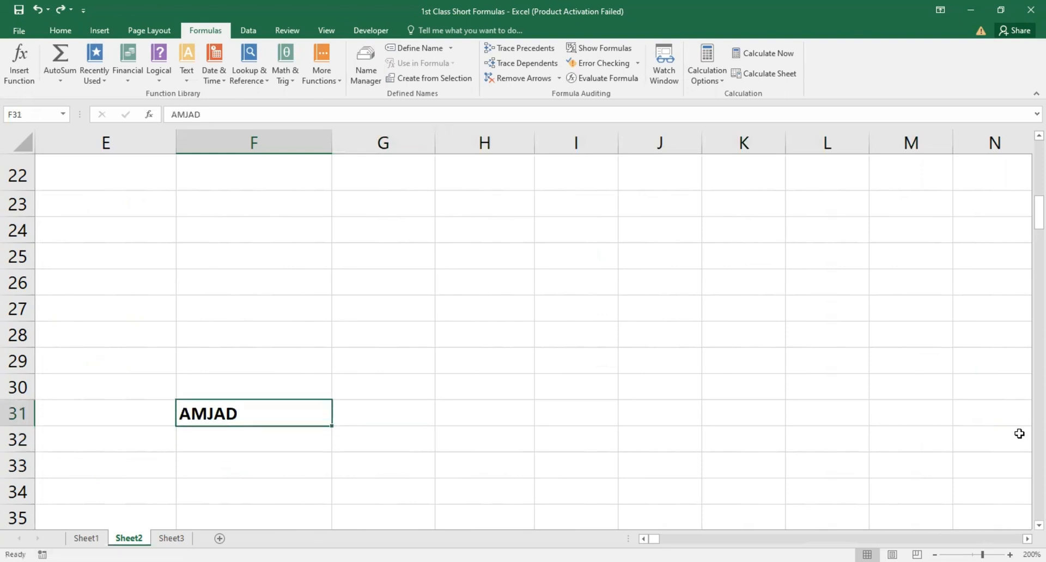
- Fill the sample name in F31 rightward through N31 using Fill Right
{"action": "key", "text": "shift+Right"}
{"action": "key", "text": "shift+Right"}
{"action": "key", "text": "shift+Right"}
{"action": "key", "text": "shift+Right"}
{"action": "key", "text": "shift+Right"}
{"action": "key", "text": "shift+Right"}
{"action": "key", "text": "shift+Right"}
{"action": "key", "text": "shift+Right"}
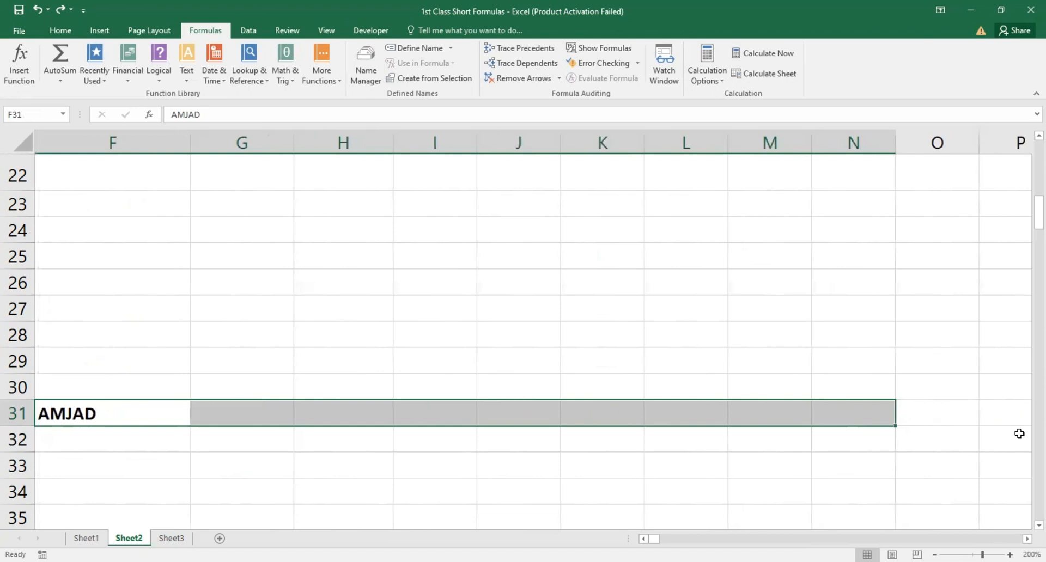
{"action": "key", "text": "ctrl+r"}
{"action": "key", "text": "Down"}
{"action": "key", "text": "Up"}
{"action": "key", "text": "Up"}
{"action": "key", "text": "Left"}
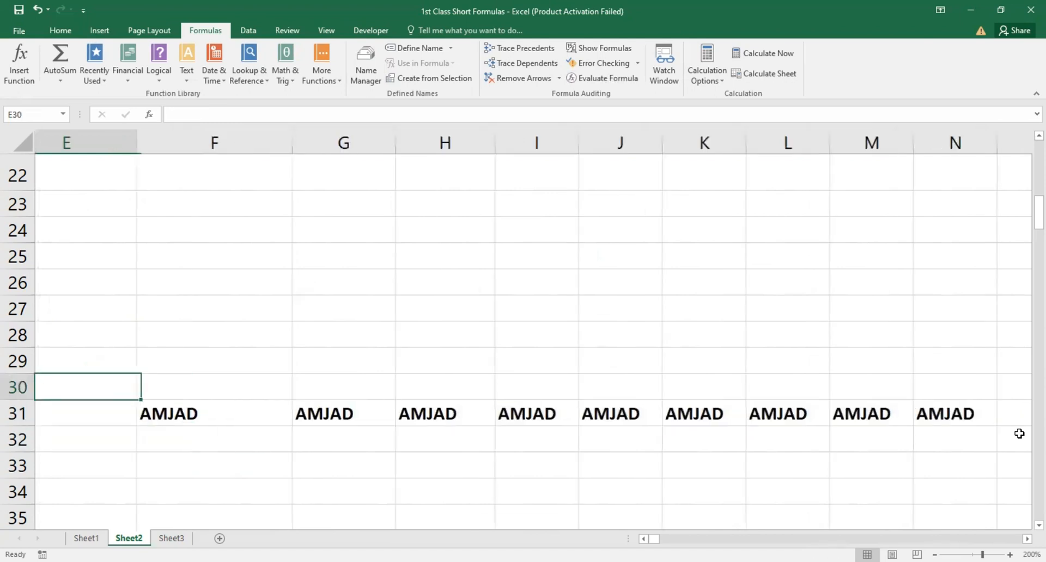
- Examine the sample names filled along row 31 from F31 to K31
{"action": "key", "text": "Right"}
{"action": "key", "text": "Down"}
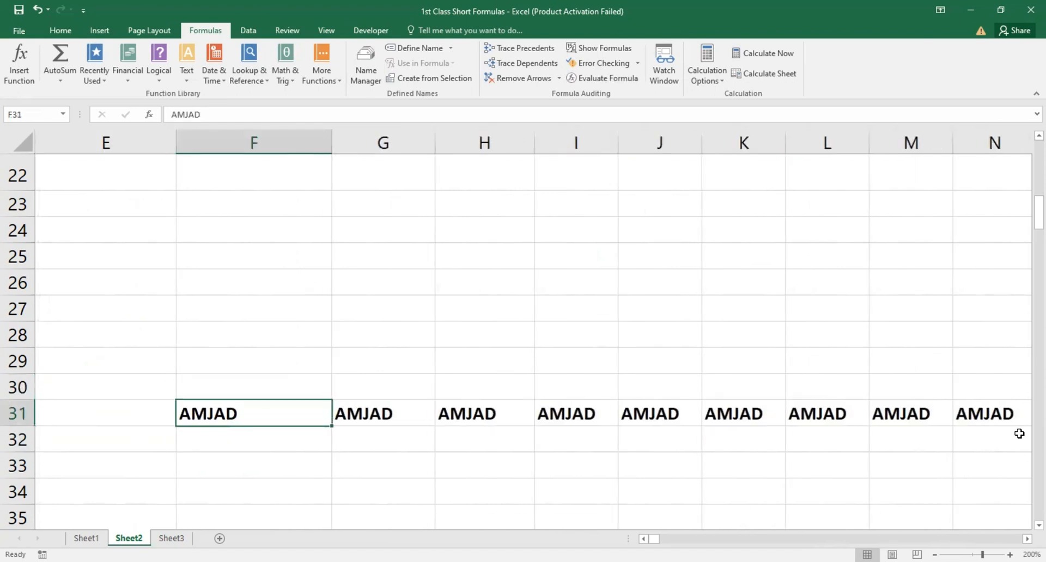
{"action": "key", "text": "Right"}
{"action": "key", "text": "Right"}
{"action": "key", "text": "Right"}
{"action": "key", "text": "Right"}
{"action": "key", "text": "Right"}
{"action": "key", "text": "Right"}
{"action": "key", "text": "Left"}
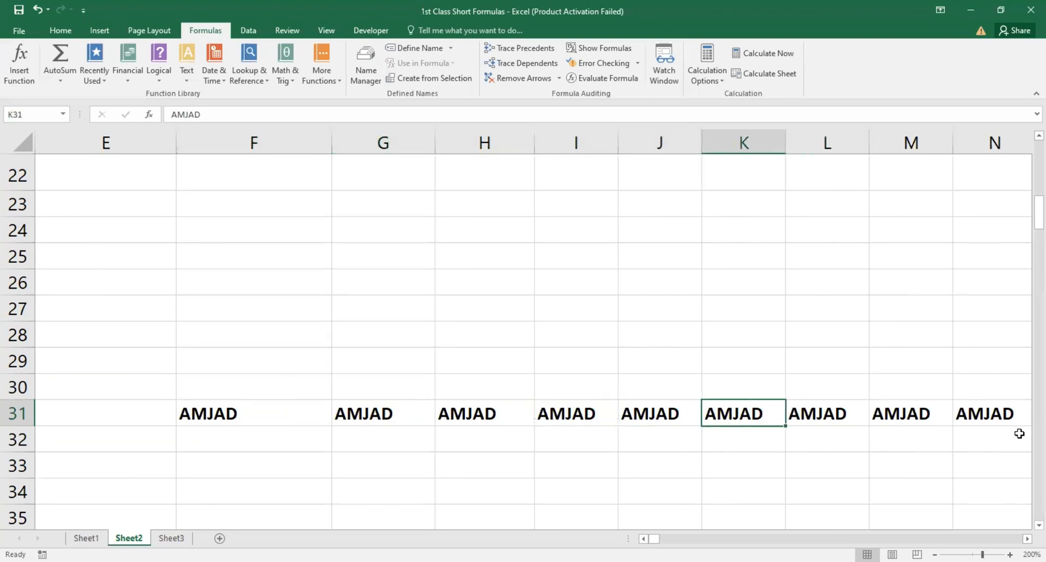
{"action": "key", "text": "Left"}
{"action": "key", "text": "Left"}
{"action": "key", "text": "Left"}
{"action": "key", "text": "Left"}
{"action": "key", "text": "Left"}
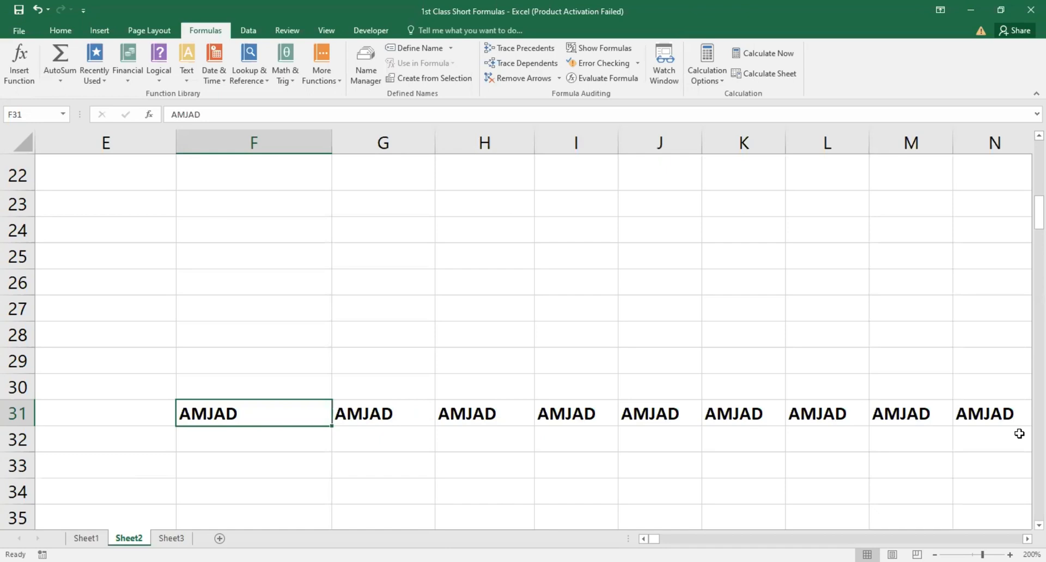
- Fill the sample name in F31 down through F34 using Fill Down
{"action": "key", "text": "shift+Down"}
{"action": "key", "text": "shift+Down"}
{"action": "key", "text": "shift+Down"}
{"action": "key", "text": "shift+Down"}
{"action": "key", "text": "shift+Down"}
{"action": "key", "text": "shift+Down"}
{"action": "key", "text": "shift+Down"}
{"action": "key", "text": "shift+Down"}
{"action": "key", "text": "shift+Down"}
{"action": "key", "text": "shift+Down"}
{"action": "key", "text": "shift+Up"}
{"action": "key", "text": "shift+Up"}
{"action": "key", "text": "shift+Up"}
{"action": "key", "text": "shift+Up"}
{"action": "key", "text": "shift+Up"}
{"action": "key", "text": "shift+Up"}
{"action": "key", "text": "shift+Up"}
{"action": "key", "text": "shift+Up"}
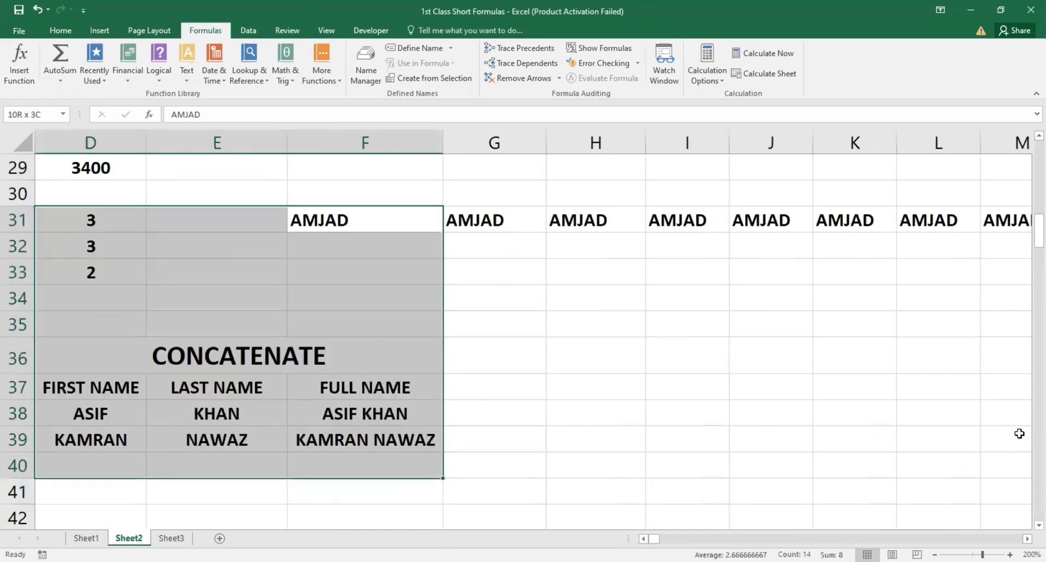
{"action": "key", "text": "shift+Up"}
{"action": "key", "text": "shift+Up"}
{"action": "key", "text": "shift+Down"}
{"action": "key", "text": "shift+Down"}
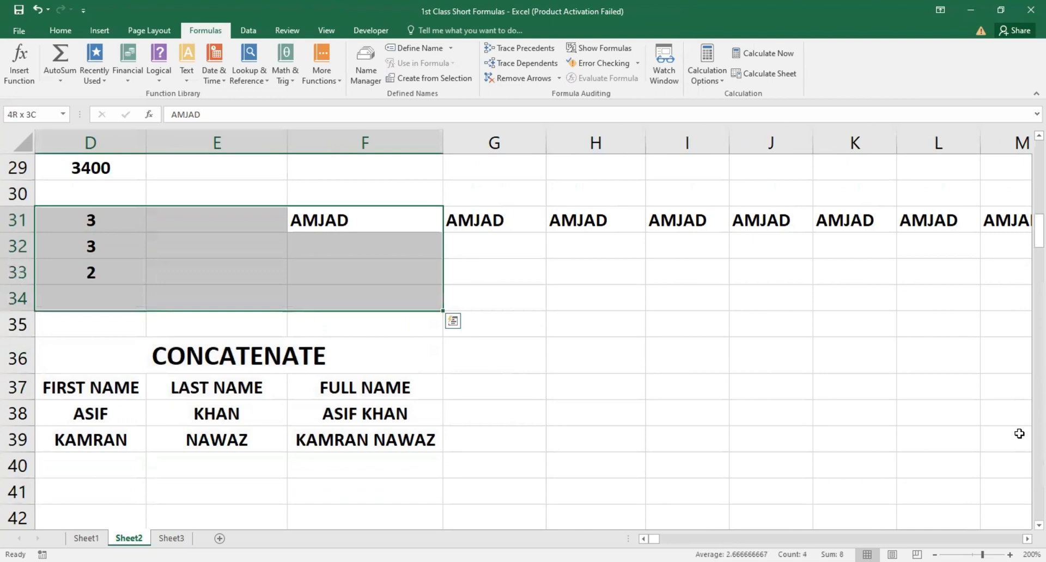
{"action": "key", "text": "shift+Right"}
{"action": "key", "text": "shift+Right"}
{"action": "key", "text": "ctrl+d"}
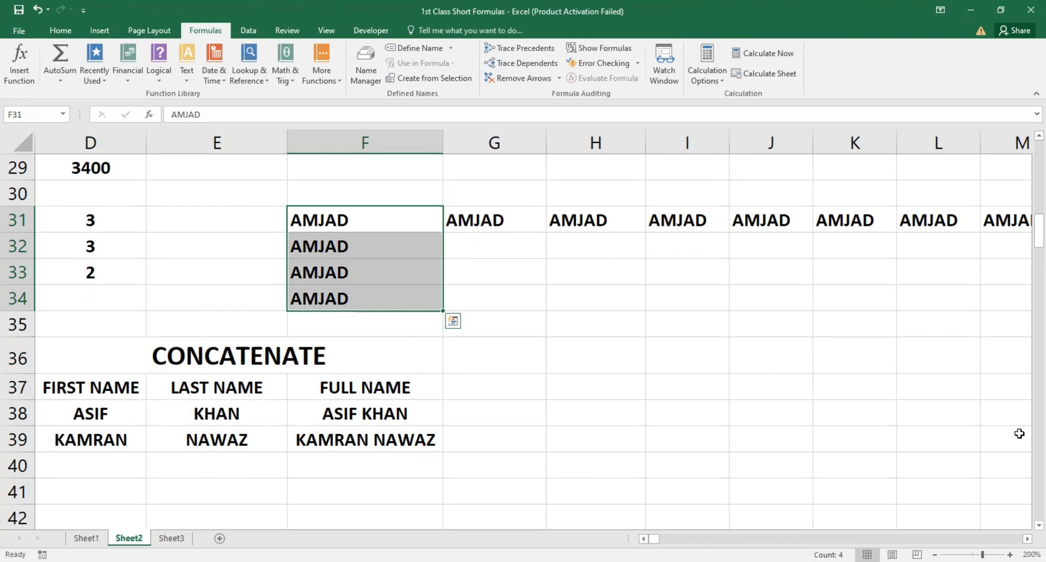
- Clear the sample names from the range F31:N34
{"action": "key", "text": "shift+Right"}
{"action": "key", "text": "shift+Right"}
{"action": "key", "text": "shift+Right"}
{"action": "key", "text": "shift+Right"}
{"action": "key", "text": "shift+Right"}
{"action": "key", "text": "shift+Right"}
{"action": "key", "text": "shift+Right"}
{"action": "key", "text": "shift+Right"}
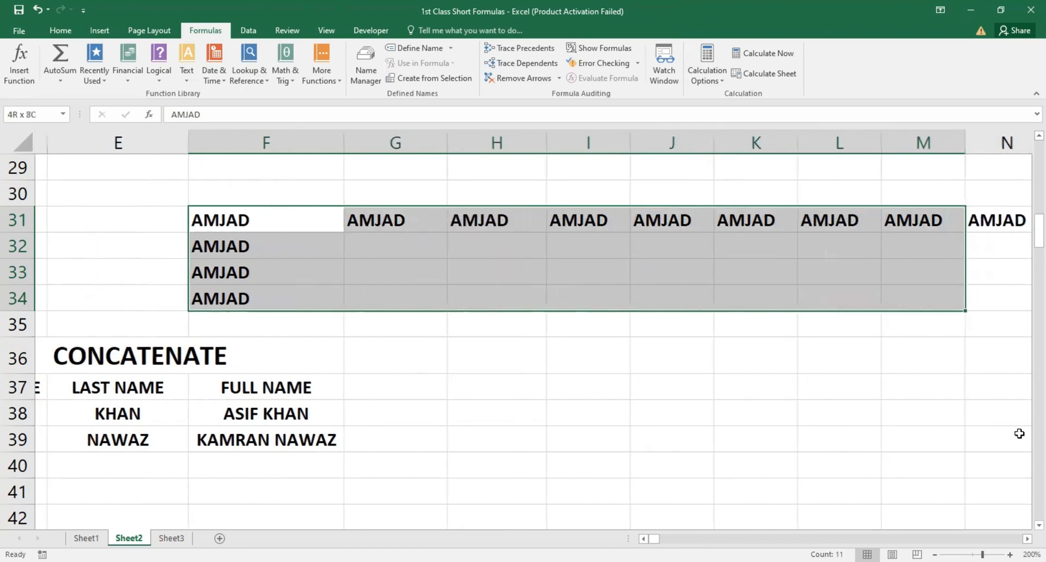
{"action": "key", "text": "Delete"}
- Enter CTRL+R in A8, directly below the Sum Formula label
{"action": "key", "text": "Left"}
{"action": "key", "text": "Left"}
{"action": "key", "text": "Left"}
{"action": "key", "text": "Left"}
{"action": "key", "text": "Left"}
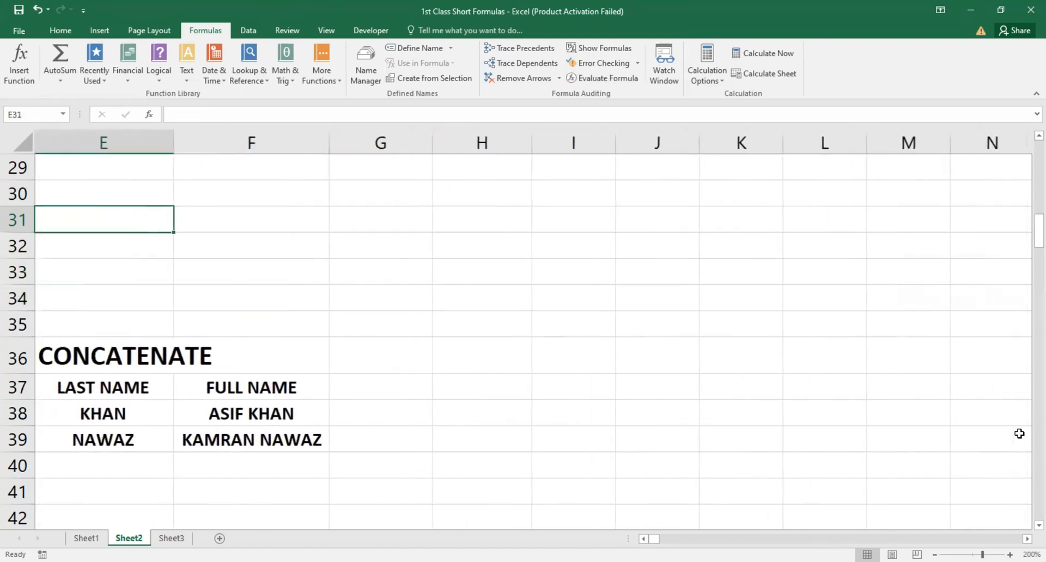
{"action": "key", "text": "Up"}
{"action": "key", "text": "Up"}
{"action": "key", "text": "Up"}
{"action": "key", "text": "Up"}
{"action": "key", "text": "Up"}
{"action": "key", "text": "Up"}
{"action": "key", "text": "Up"}
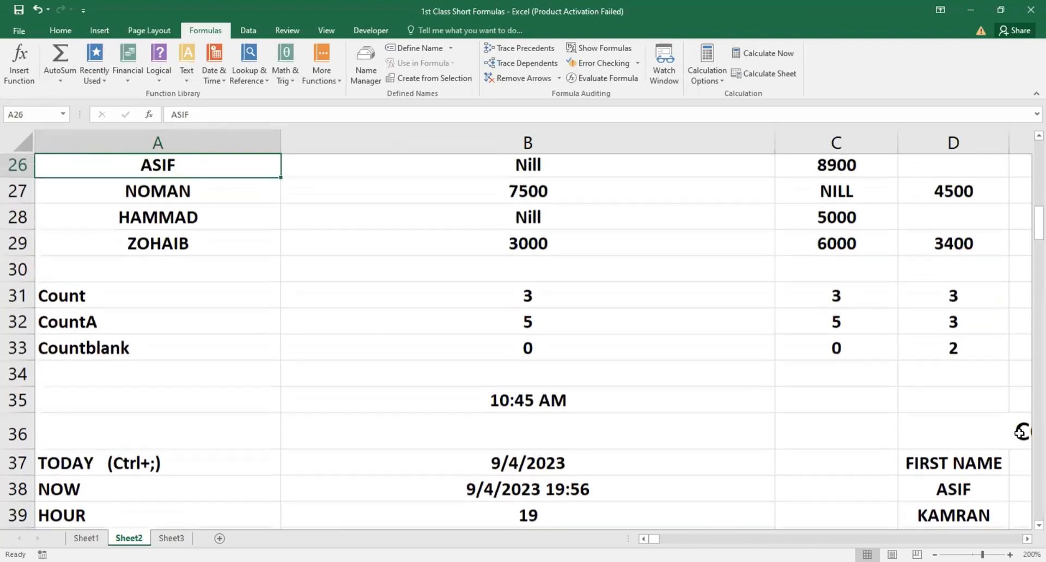
{"action": "key", "text": "Up"}
{"action": "key", "text": "Down"}
{"action": "key", "text": "Down"}
{"action": "key", "text": "Down"}
{"action": "key", "text": "Down"}
{"action": "key", "text": "Down"}
{"action": "key", "text": "Down"}
{"action": "key", "text": "Down"}
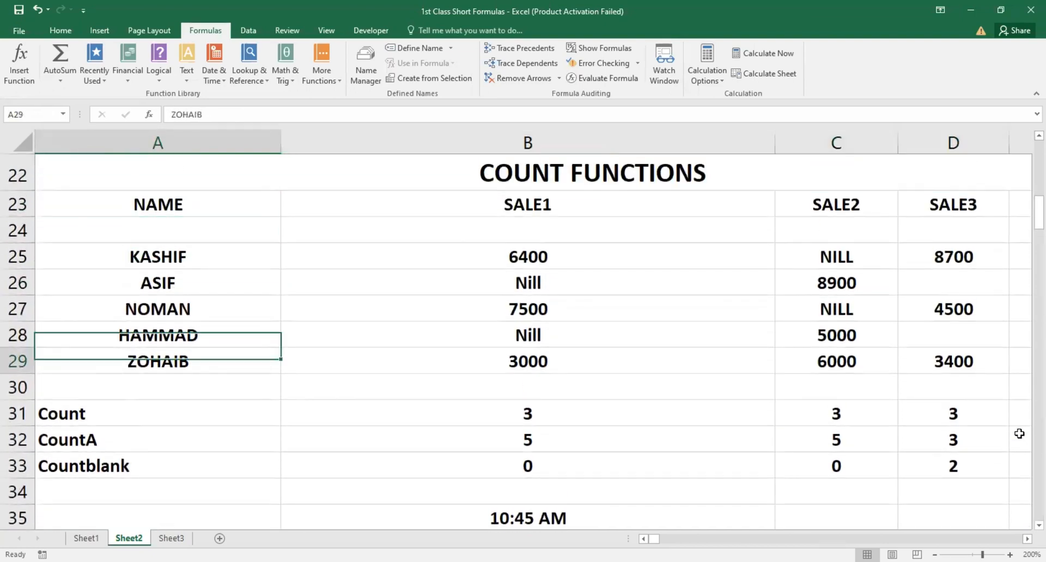
{"action": "key", "text": "Up"}
{"action": "key", "text": "Up"}
{"action": "key", "text": "Up"}
{"action": "key", "text": "Up"}
{"action": "key", "text": "Up"}
{"action": "key", "text": "Up"}
{"action": "key", "text": "Up"}
{"action": "key", "text": "Up"}
{"action": "key", "text": "Up"}
{"action": "key", "text": "Up"}
{"action": "key", "text": "Up"}
{"action": "key", "text": "Up"}
{"action": "key", "text": "Up"}
{"action": "key", "text": "Up"}
{"action": "key", "text": "Up"}
{"action": "key", "text": "Up"}
{"action": "key", "text": "Up"}
{"action": "key", "text": "Up"}
{"action": "key", "text": "Up"}
{"action": "key", "text": "Up"}
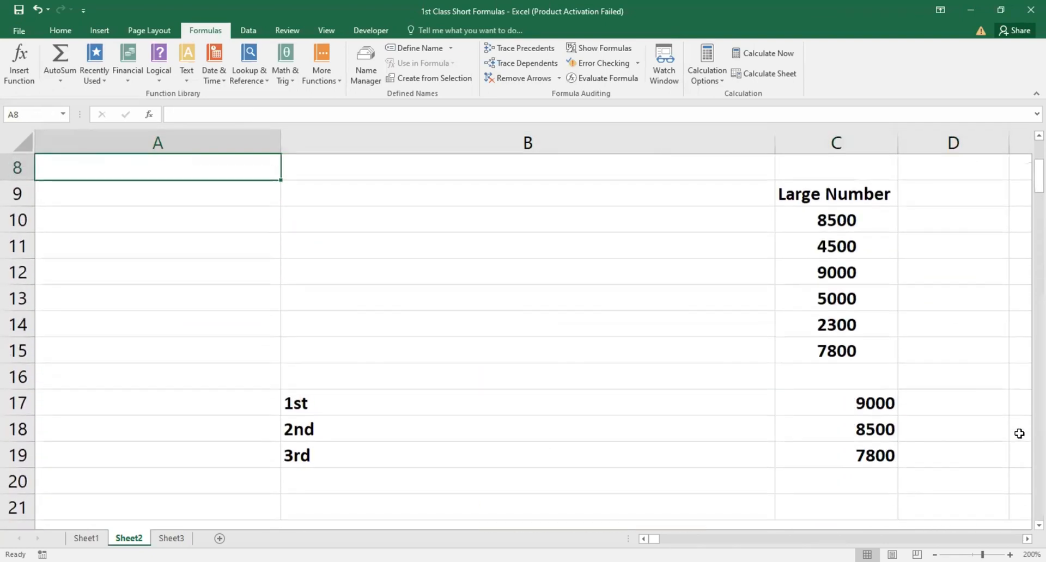
{"action": "key", "text": "Down"}
{"action": "key", "text": "Down"}
{"action": "key", "text": "Down"}
{"action": "key", "text": "Down"}
{"action": "key", "text": "Down"}
{"action": "key", "text": "Down"}
{"action": "key", "text": "Down"}
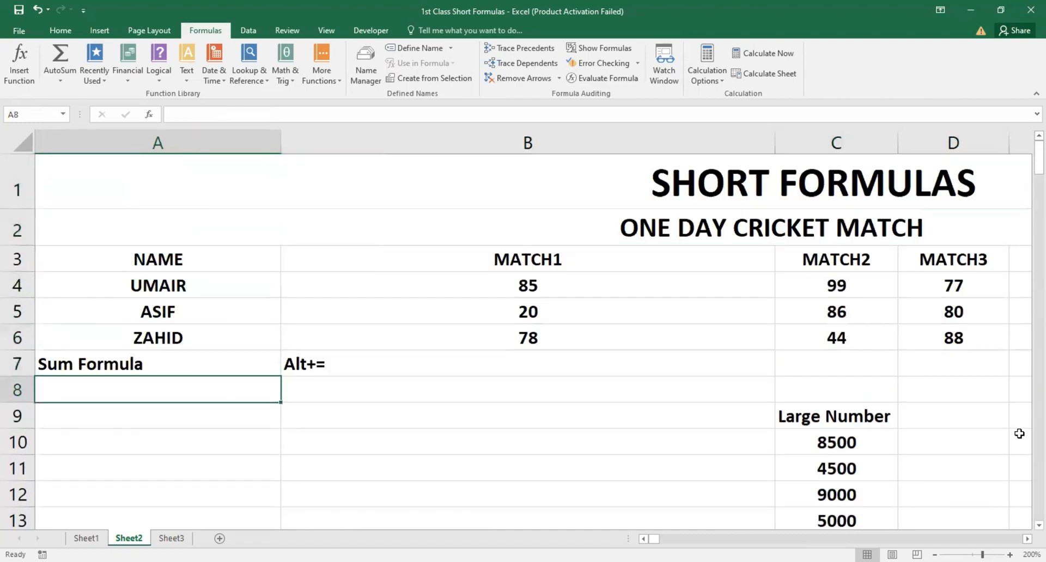
{"action": "type", "text": "cR"}
{"action": "key", "text": "BackSpace"}
{"action": "key", "text": "BackSpace"}
{"action": "key", "text": "BackSpace"}
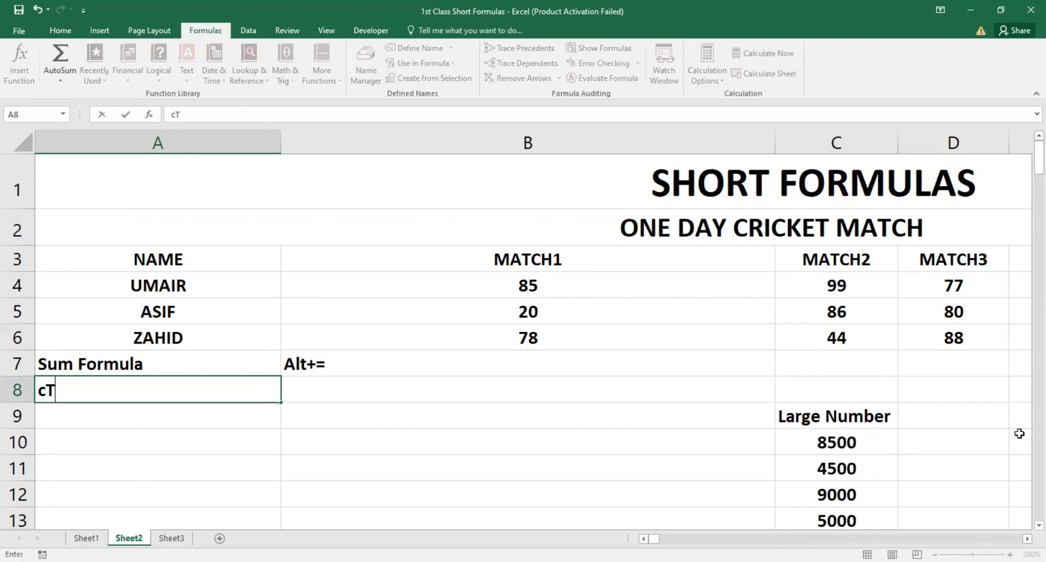
{"action": "type", "text": "CTRL+R"}
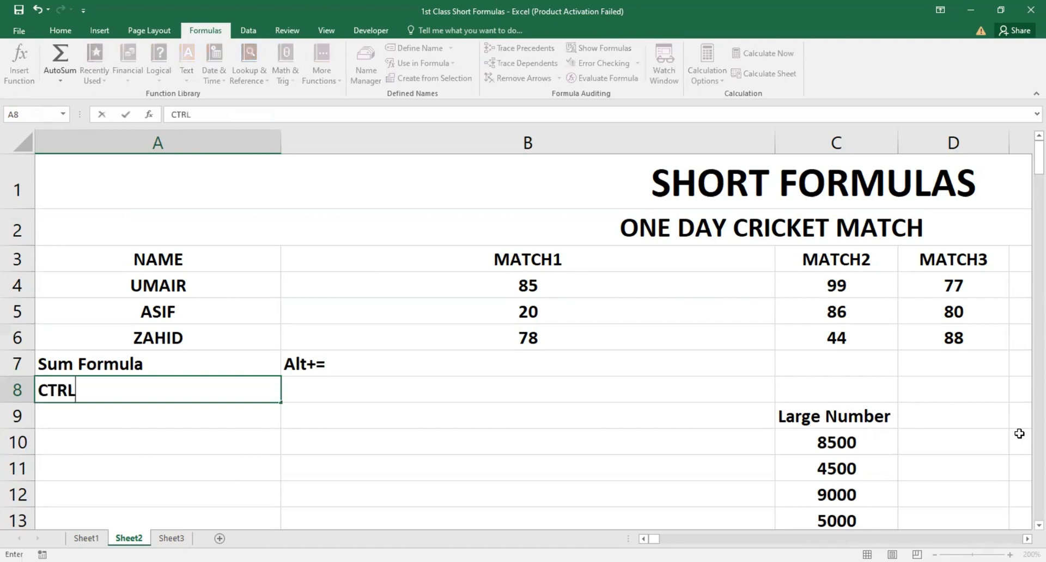
{"action": "key", "text": "Return"}
{"action": "key", "text": "Up"}
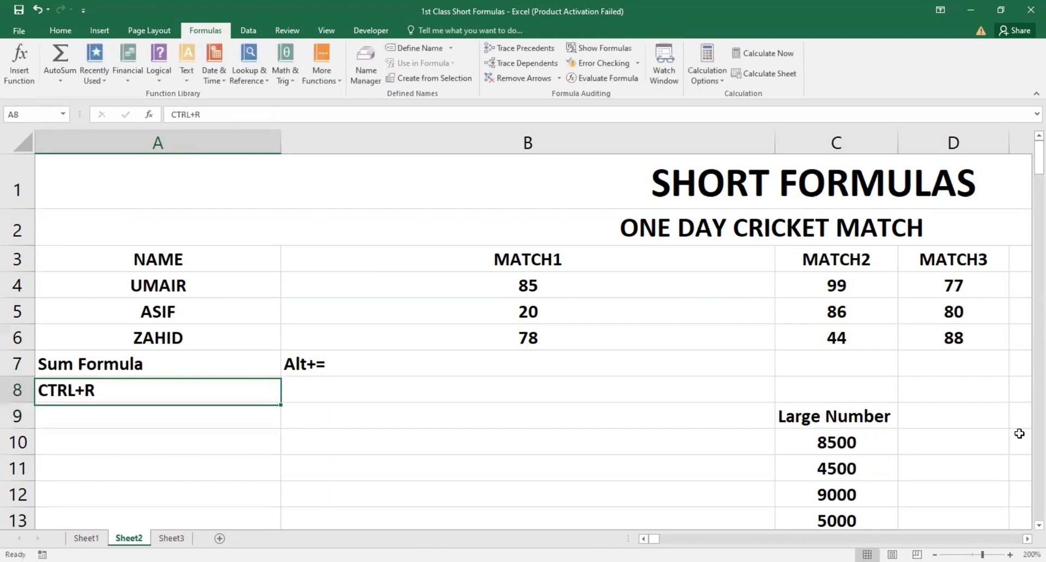
- Enter "To carryforward same value" in B8 as the description beside CTRL+R
{"action": "key", "text": "Right"}
{"action": "type", "text": "T"}
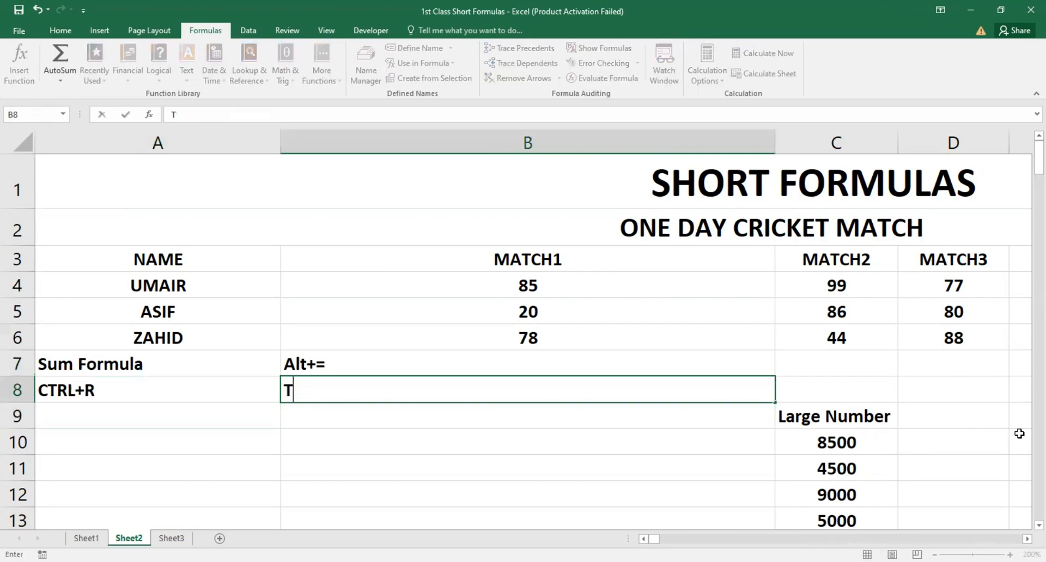
{"action": "key", "text": "BackSpace"}
{"action": "type", "text": "To carryforward d"}
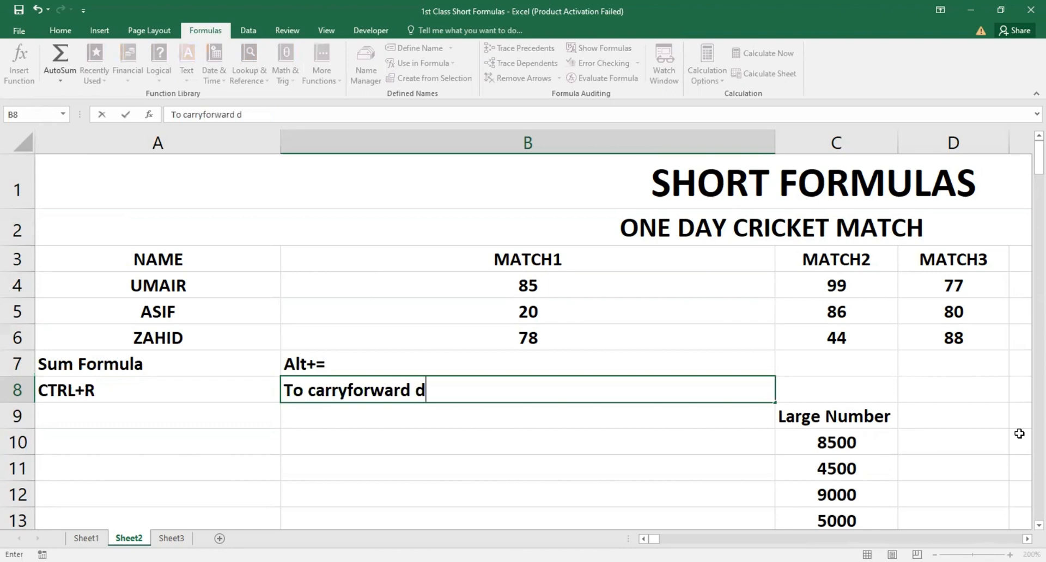
{"action": "key", "text": "BackSpace"}
{"action": "type", "text": "same valu"}
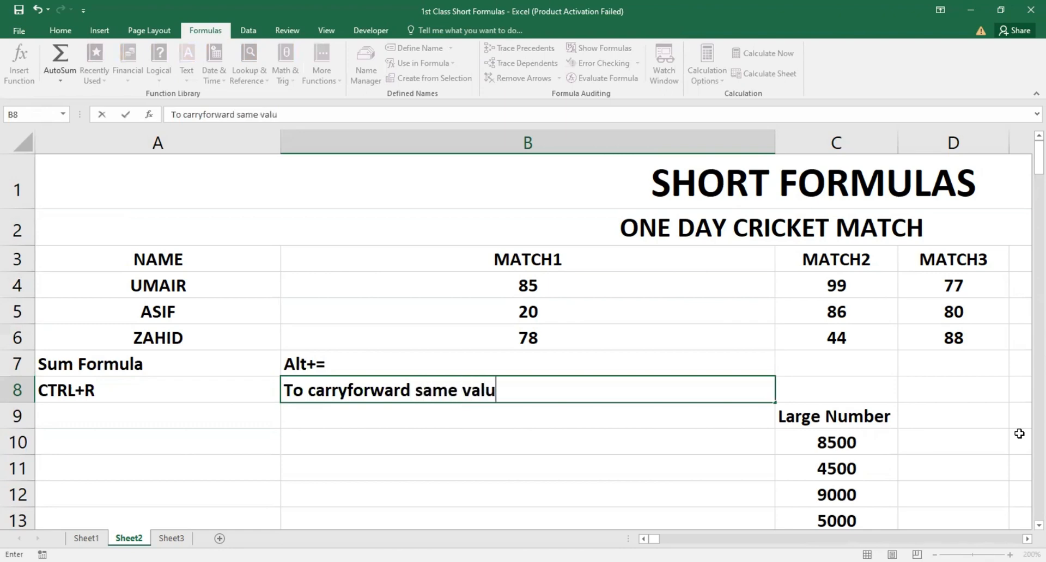
{"action": "key", "text": "Return"}
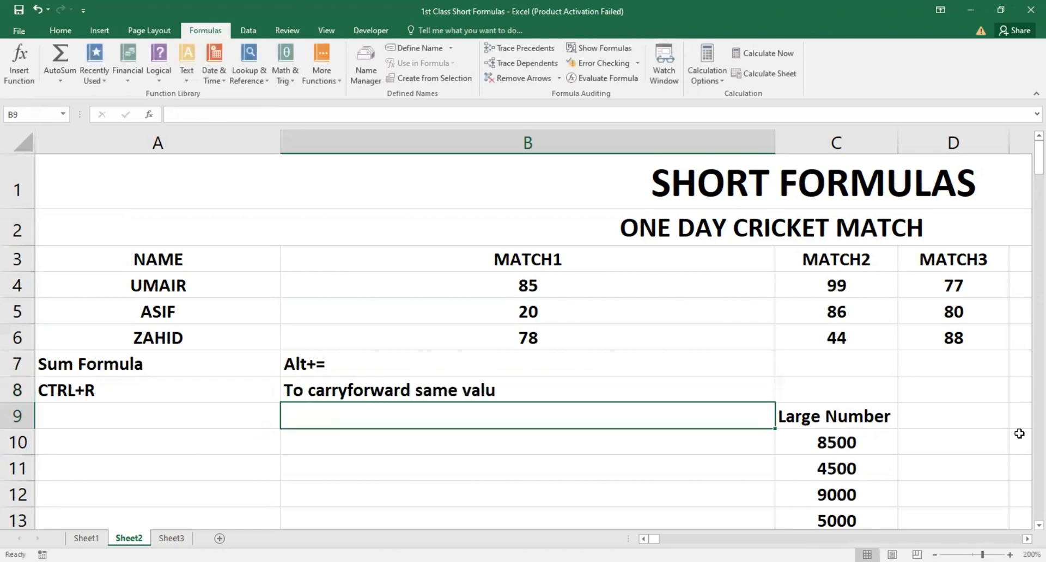
{"action": "key", "text": "Up"}
{"action": "key", "text": "F2"}
{"action": "type", "text": "e"}
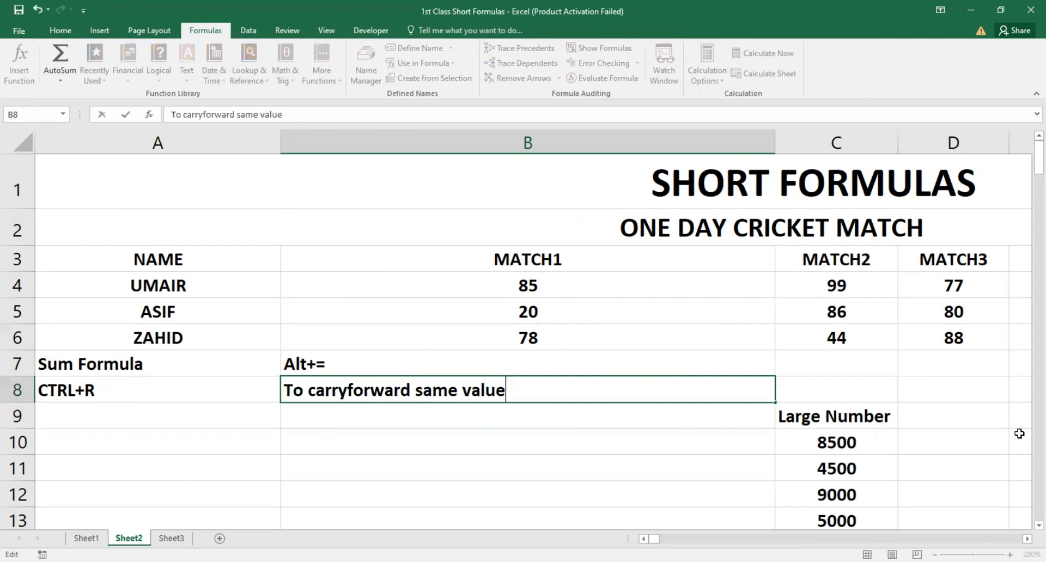
{"action": "key", "text": "Return"}
- Append "(Column wise)" to the description in B8
{"action": "key", "text": "Return"}
{"action": "key", "text": "Left"}
{"action": "key", "text": "Up"}
{"action": "key", "text": "Right"}
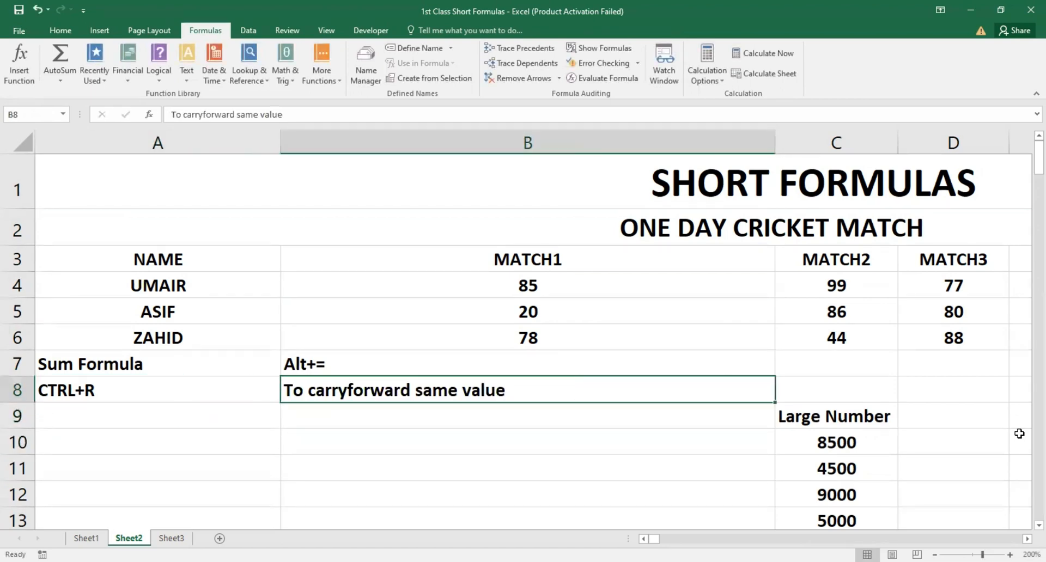
{"action": "key", "text": "F2"}
{"action": "type", "text": "("}
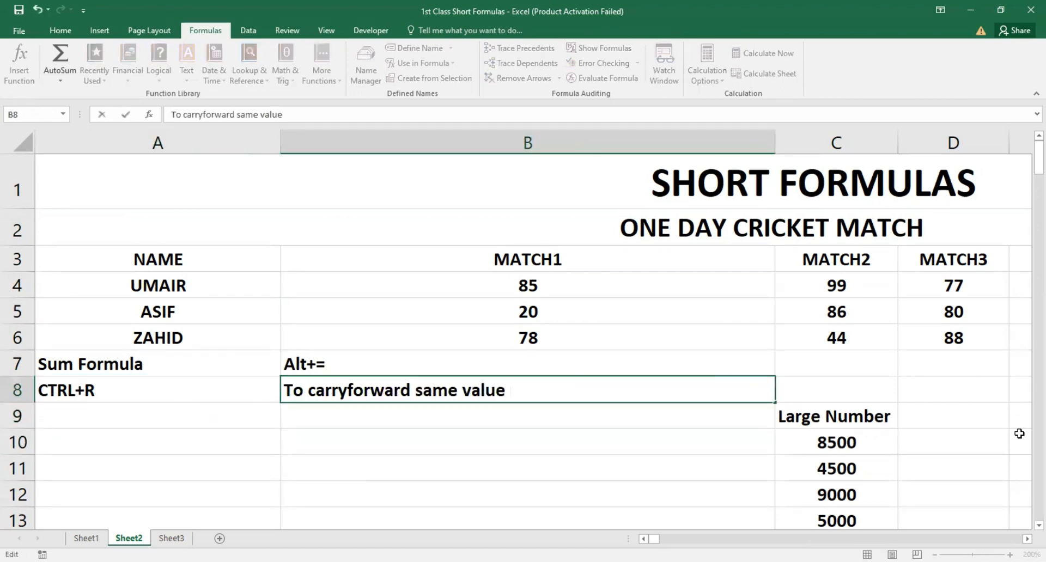
{"action": "type", "text": "Colum"}
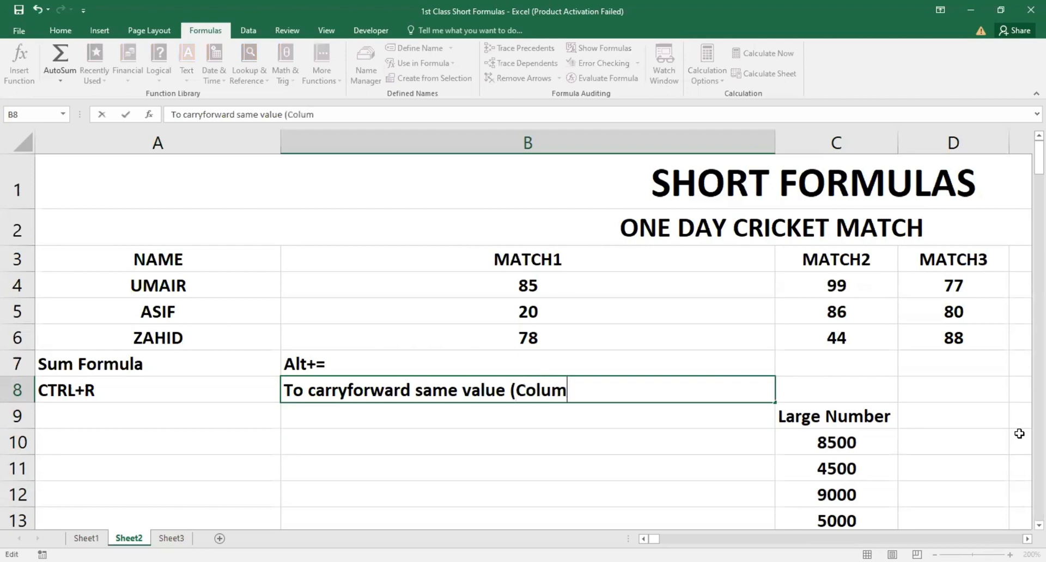
{"action": "type", "text": "n wise"}
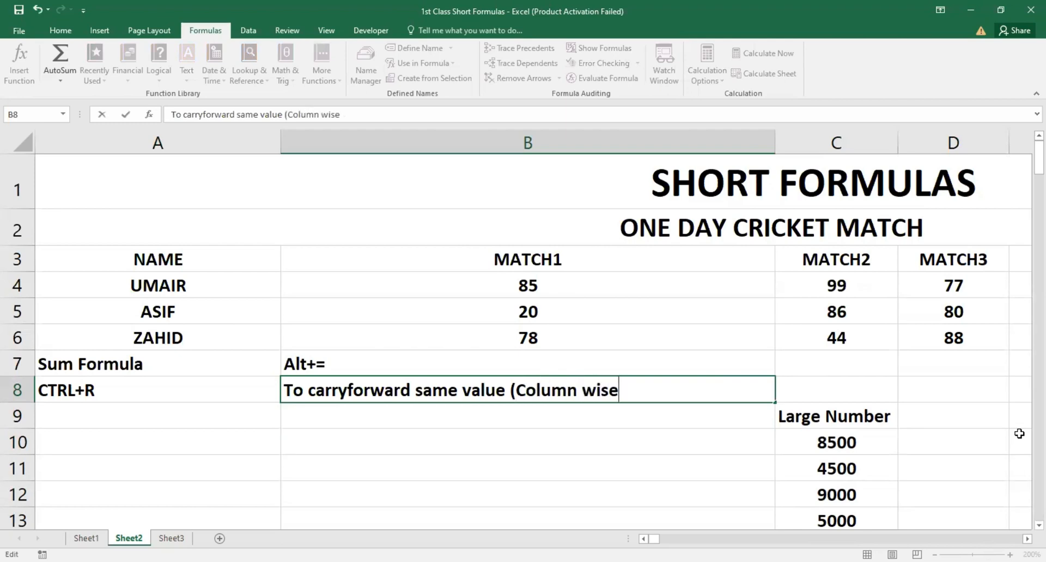
{"action": "type", "text": ")"}
{"action": "key", "text": "Return"}
- Try entering =col in B9, below the column-wise description
{"action": "key", "text": "Left"}
{"action": "key", "text": "Up"}
{"action": "key", "text": "Right"}
{"action": "key", "text": "Down"}
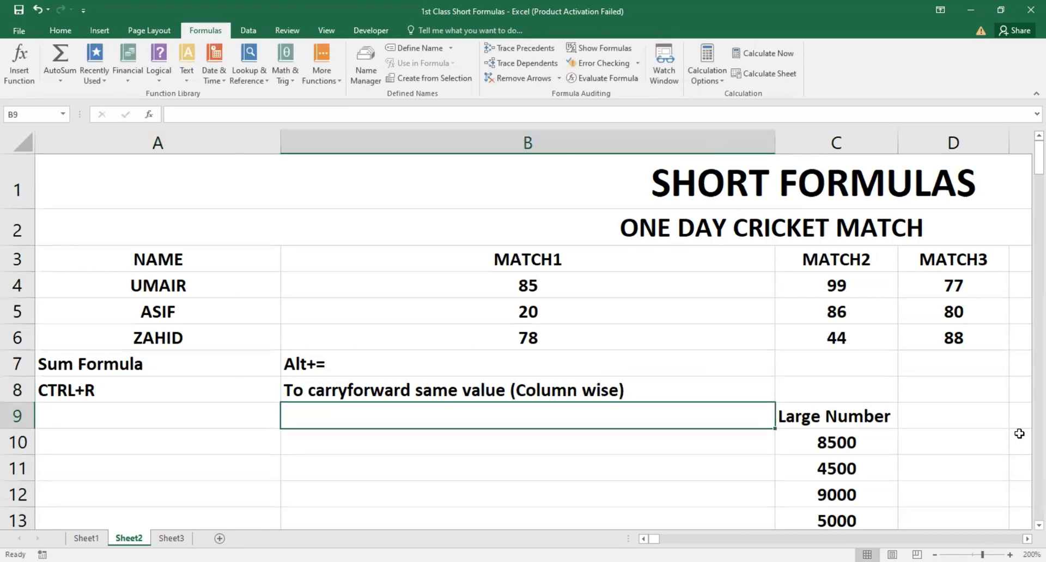
{"action": "type", "text": "=cou"}
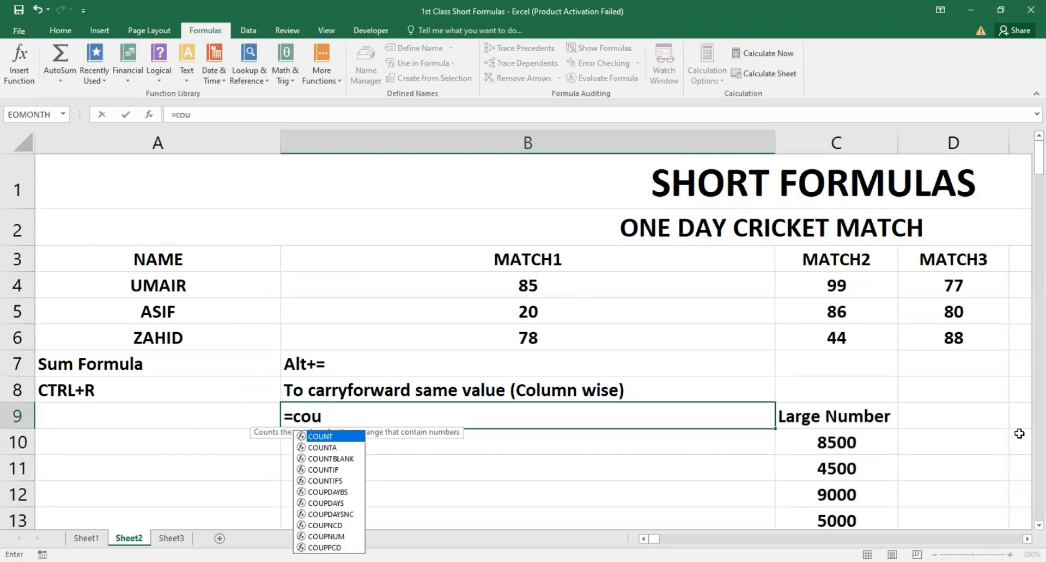
{"action": "key", "text": "BackSpace"}
{"action": "type", "text": "l"}
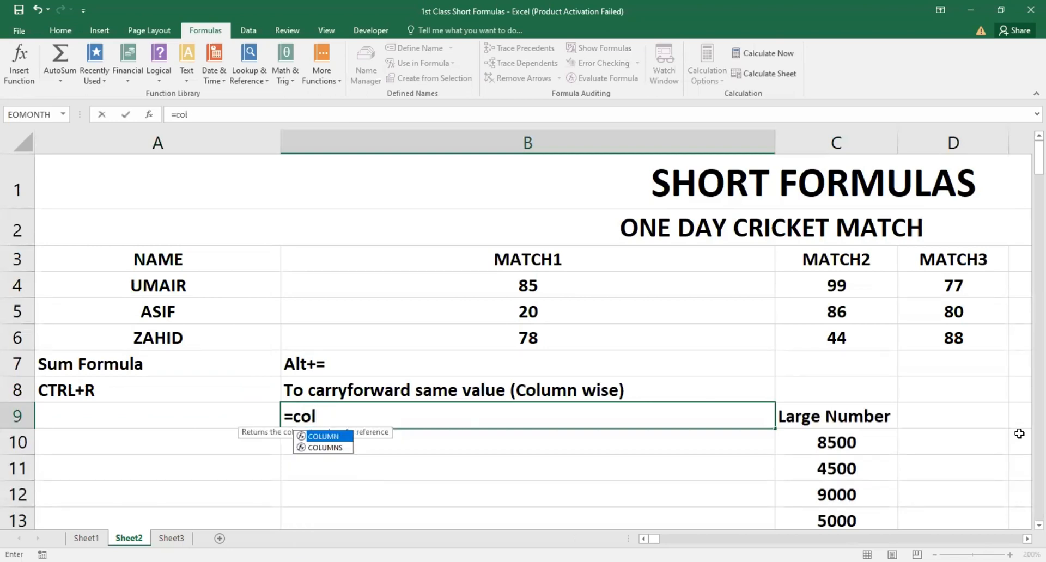
{"action": "key", "text": "Left"}
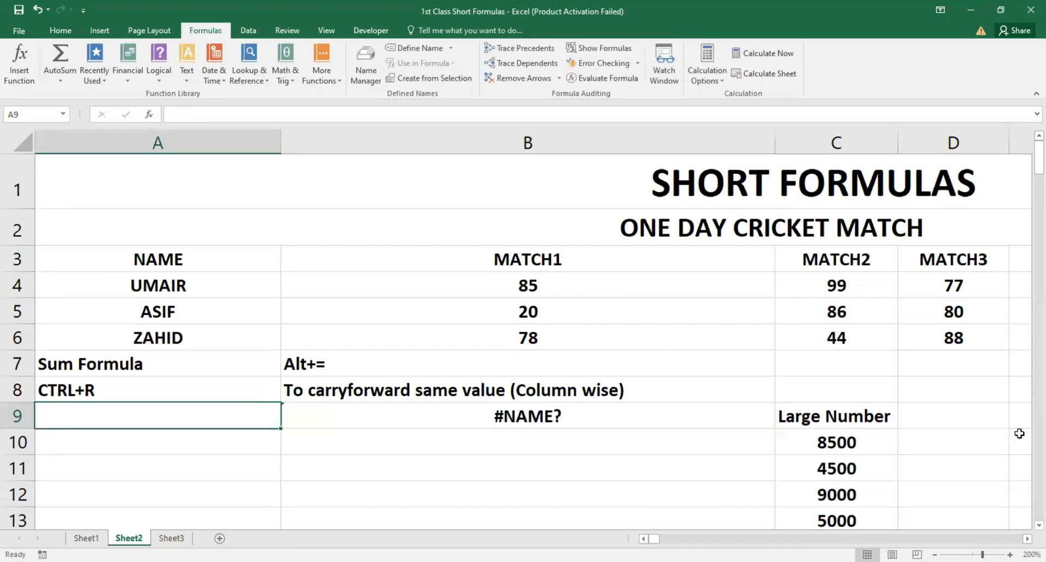
- Copy the shortcut label from A8 into A9 and change it to CTRL+D
{"action": "key", "text": "Up"}
{"action": "key", "text": "Down"}
{"action": "key", "text": "Up"}
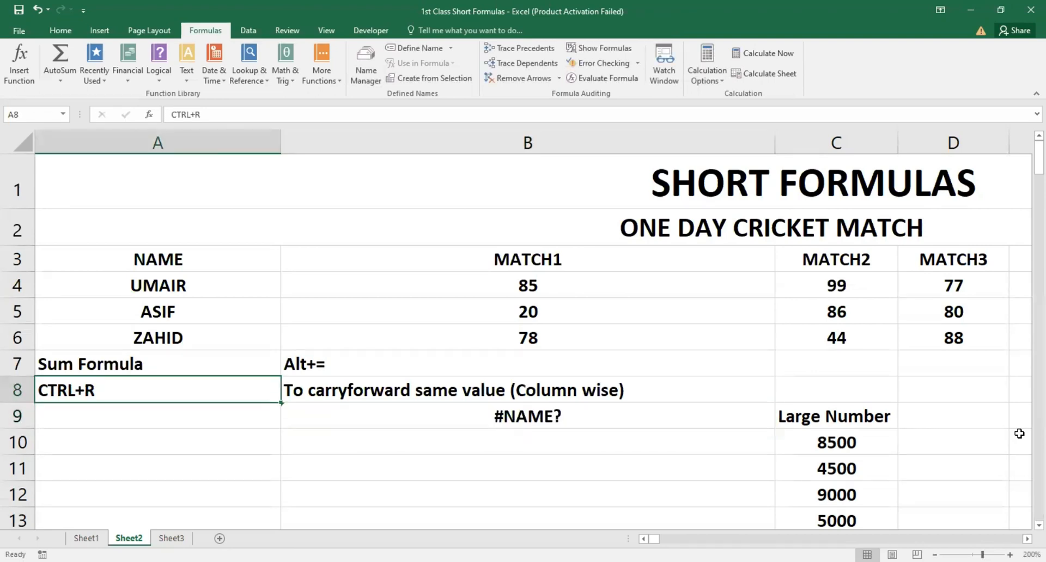
{"action": "key", "text": "ctrl+c"}
{"action": "key", "text": "Down"}
{"action": "key", "text": "ctrl+v"}
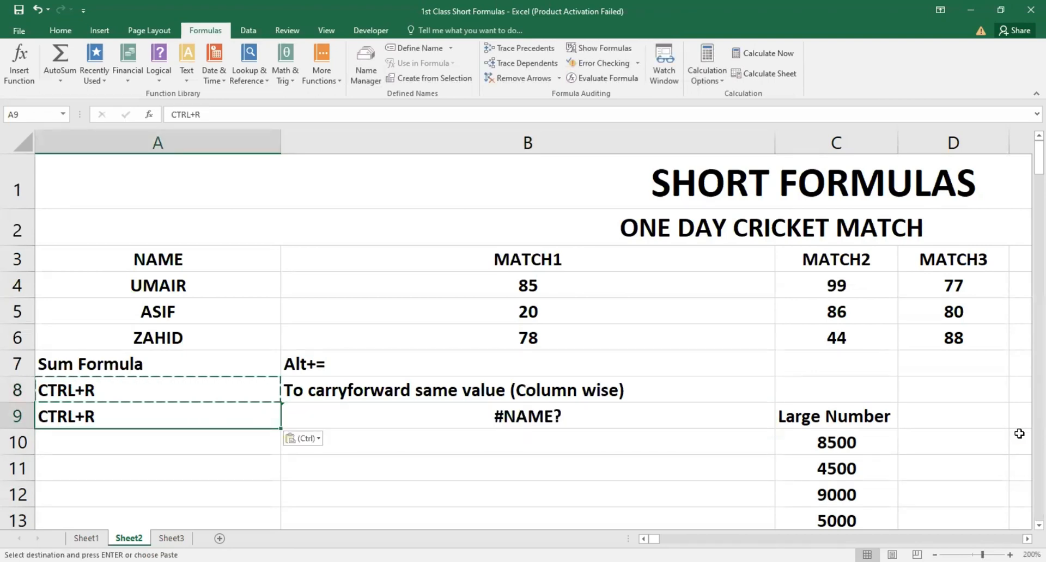
{"action": "key", "text": "F2"}
{"action": "key", "text": "BackSpace"}
{"action": "type", "text": "d"}
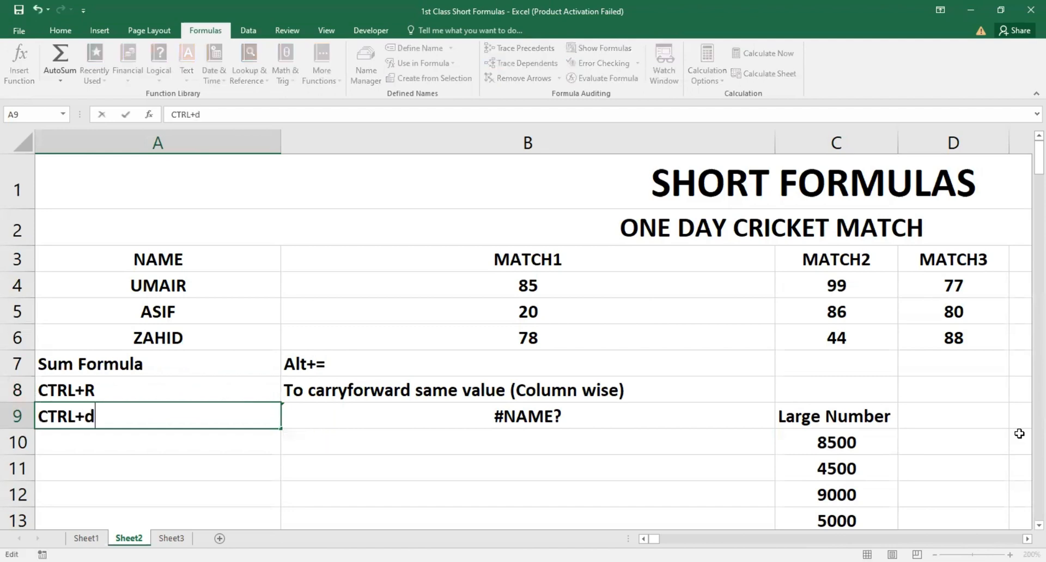
{"action": "key", "text": "BackSpace"}
{"action": "type", "text": "D"}
{"action": "key", "text": "Return"}
- Copy the description from B8 and paste it over the formula in B9
{"action": "key", "text": "Up"}
{"action": "key", "text": "Right"}
{"action": "key", "text": "Up"}
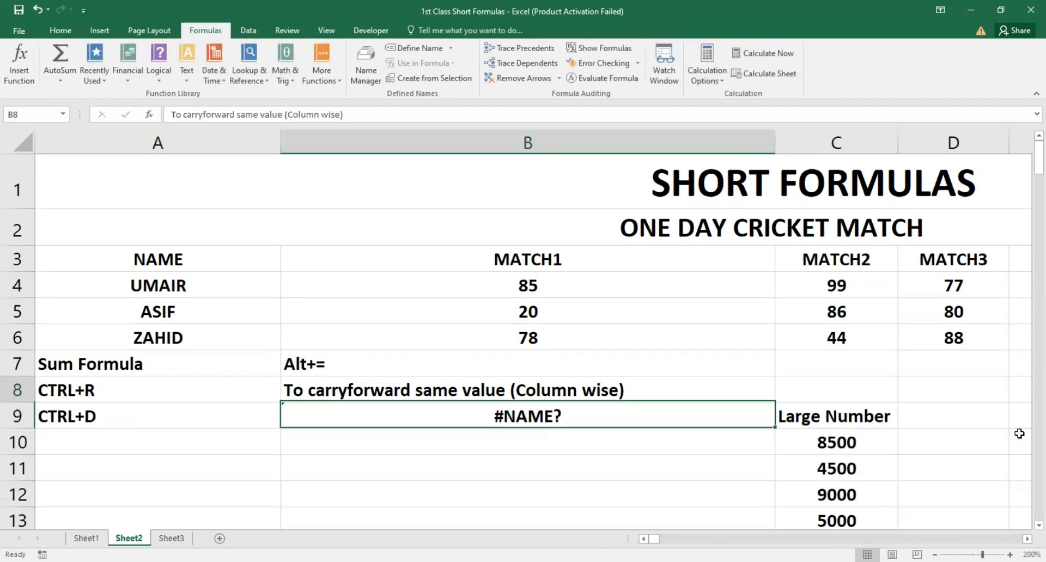
{"action": "key", "text": "ctrl+c"}
{"action": "key", "text": "Down"}
{"action": "key", "text": "ctrl+v"}
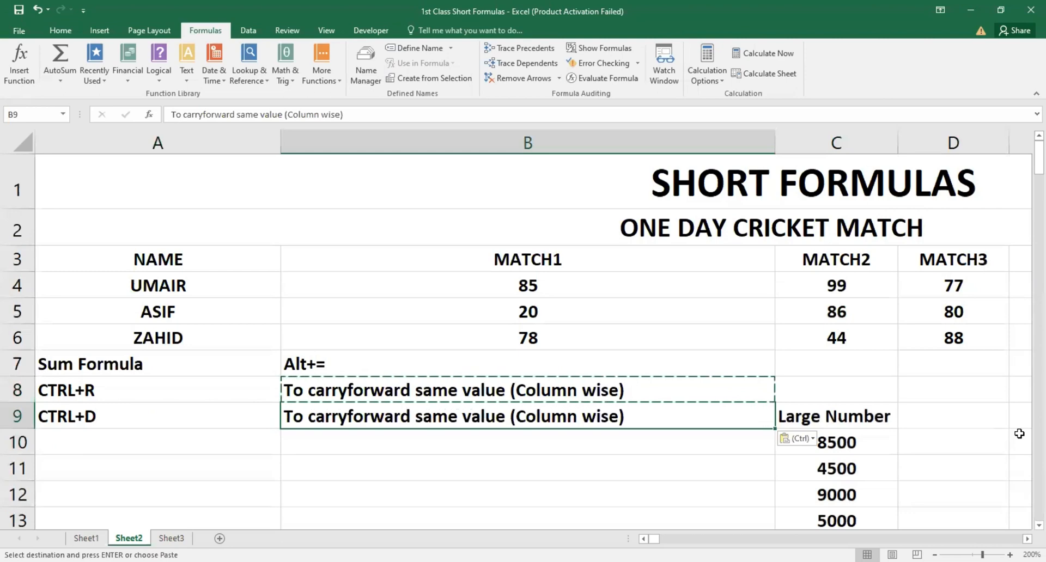
- Change "Column" to "Row" in the B9 description so it reads "To carryforward same value (Row wise)"
{"action": "key", "text": "F2"}
{"action": "key", "text": "Left"}
{"action": "key", "text": "Left"}
{"action": "key", "text": "Left"}
{"action": "key", "text": "Left"}
{"action": "key", "text": "Left"}
{"action": "key", "text": "Left"}
{"action": "key", "text": "Left"}
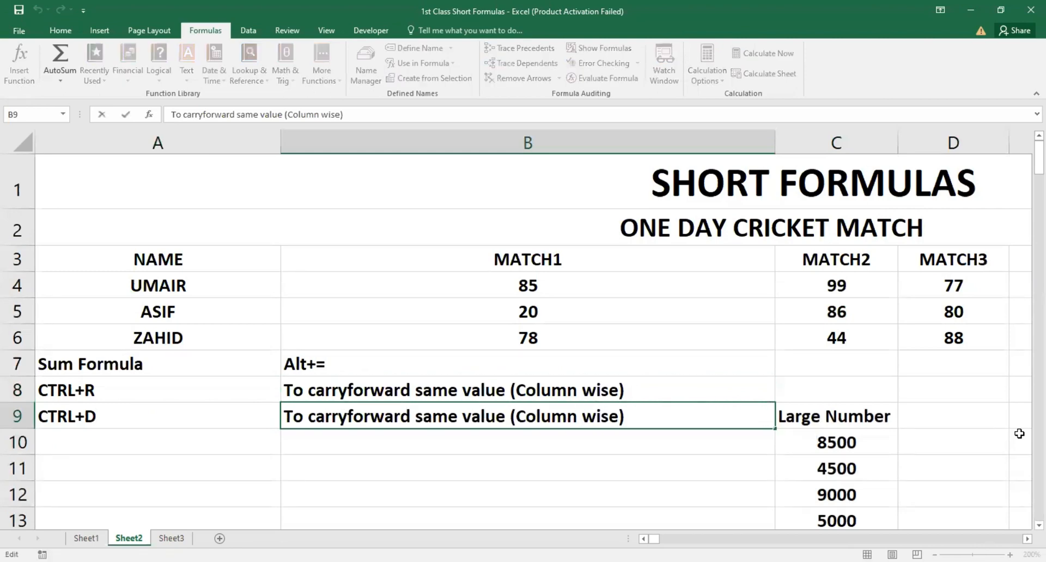
{"action": "key", "text": "shift+Left"}
{"action": "key", "text": "shift+Left"}
{"action": "key", "text": "shift+Left"}
{"action": "key", "text": "shift+Left"}
{"action": "key", "text": "shift+Left"}
{"action": "key", "text": "shift+Left"}
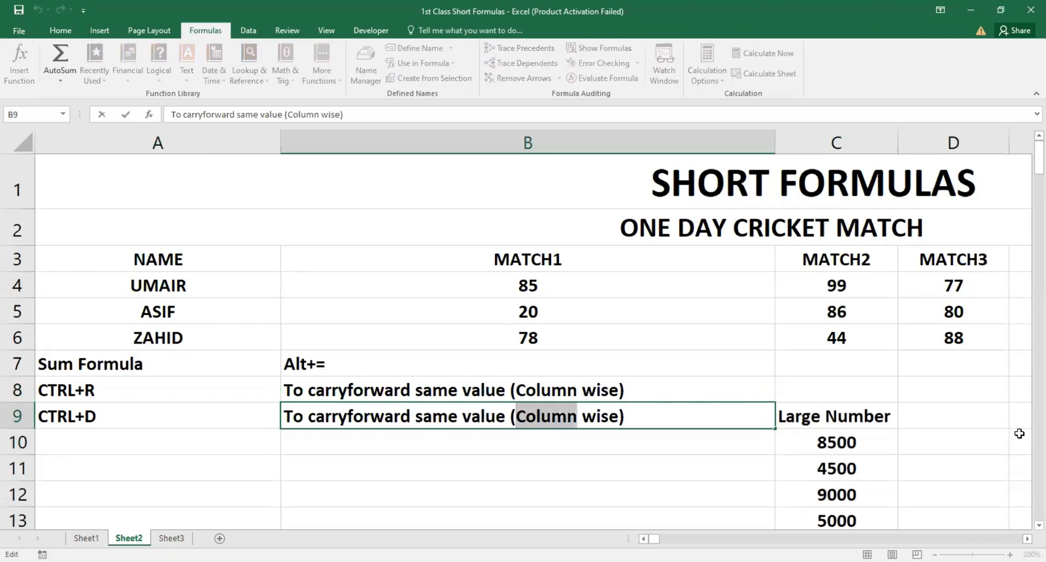
{"action": "type", "text": "R"}
{"action": "key", "text": "BackSpace"}
{"action": "type", "text": "Ro"}
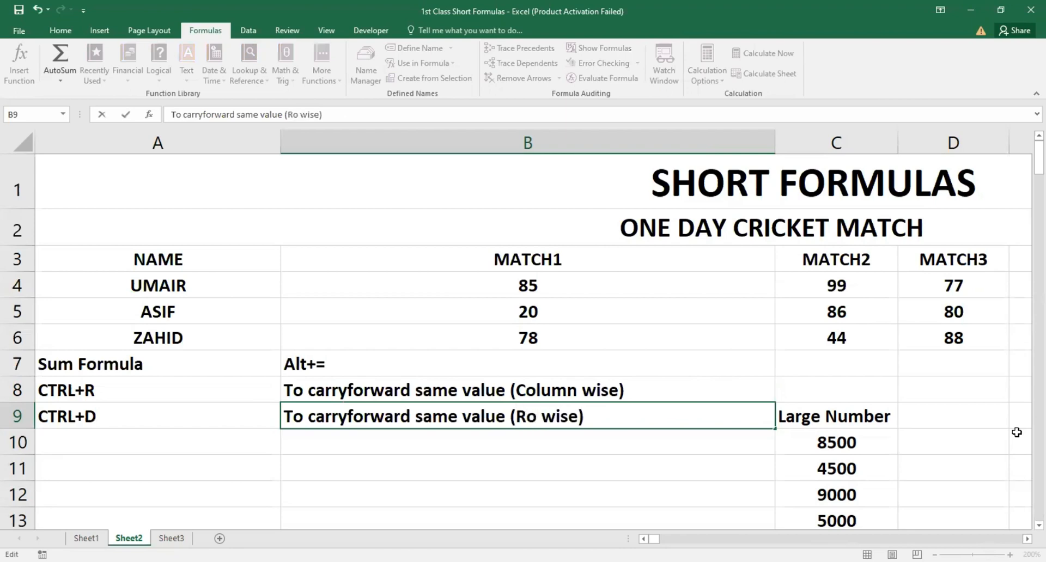
{"action": "type", "text": "w"}
{"action": "key", "text": "ctrl+Return"}
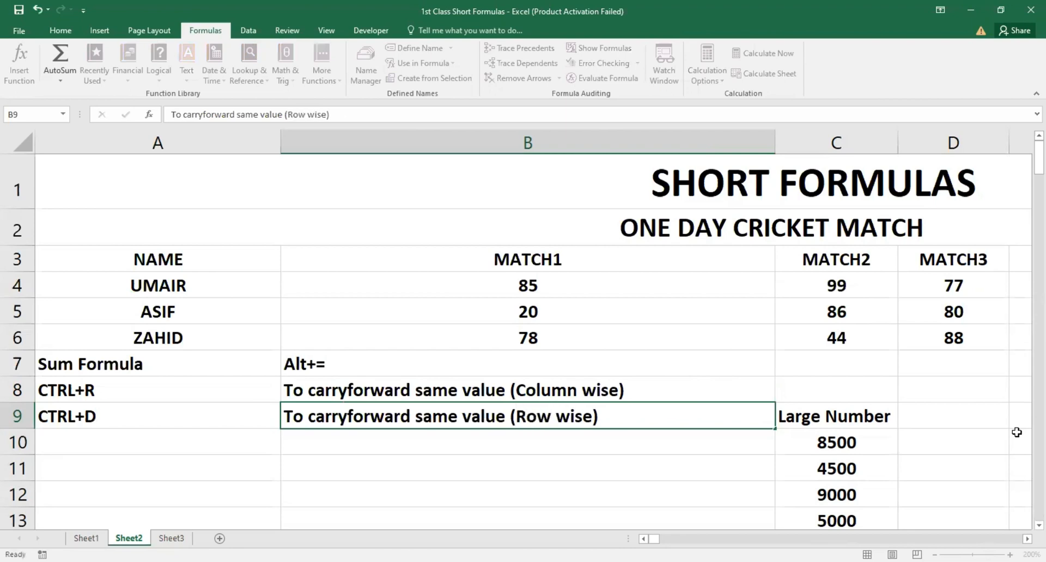
- Review the CTRL+R and CTRL+D shortcut entries in rows 8 and 9
{"action": "key", "text": "Down"}
{"action": "key", "text": "Down"}
{"action": "key", "text": "Down"}
{"action": "key", "text": "Left"}
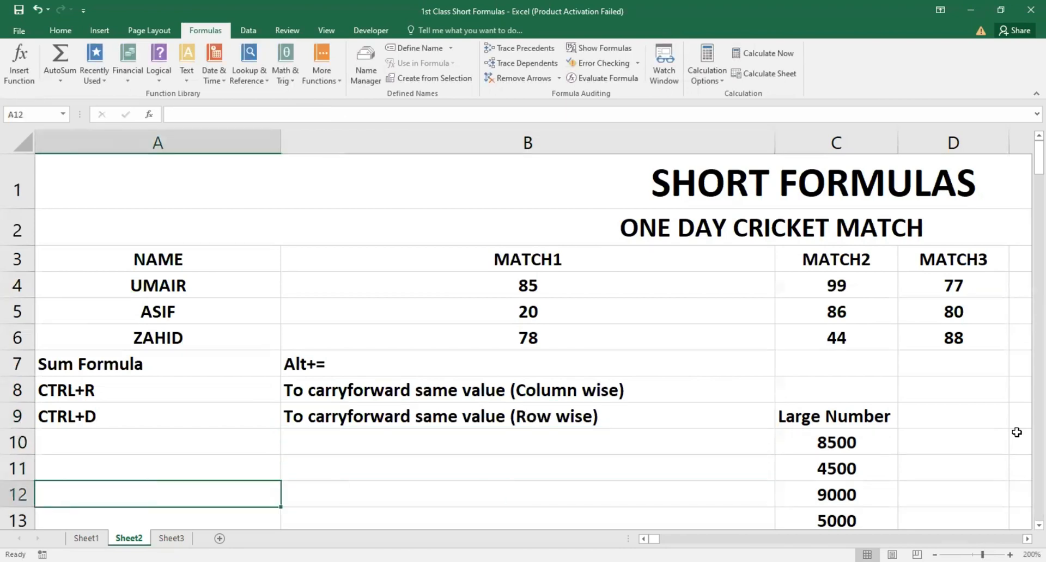
{"action": "key", "text": "Up"}
{"action": "key", "text": "Up"}
{"action": "key", "text": "Up"}
{"action": "key", "text": "Up"}
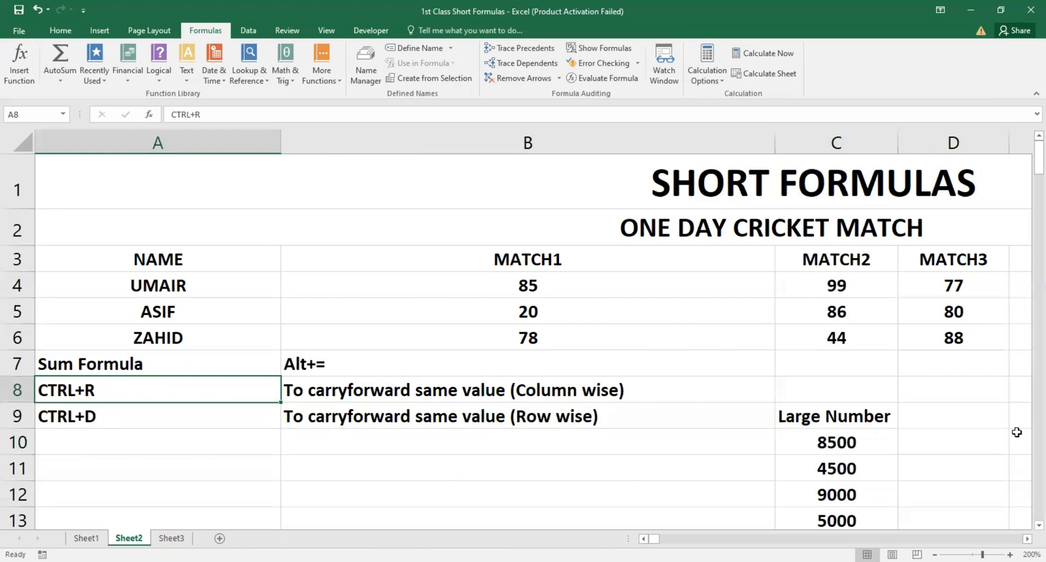
{"action": "key", "text": "Down"}
{"action": "key", "text": "Down"}
{"action": "key", "text": "Down"}
{"action": "key", "text": "Down"}
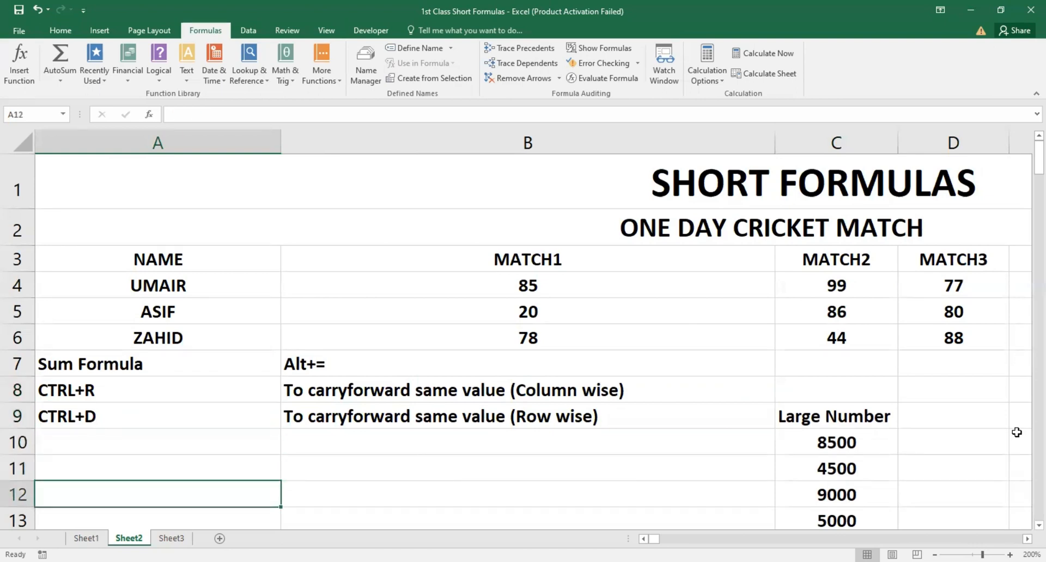
- Look over the Count Functions table, including its Count, CountA and Countblank rows
{"action": "key", "text": "Down"}
{"action": "key", "text": "Down"}
{"action": "key", "text": "Down"}
{"action": "key", "text": "Down"}
{"action": "key", "text": "Down"}
{"action": "key", "text": "Down"}
{"action": "key", "text": "Down"}
{"action": "key", "text": "Down"}
{"action": "key", "text": "Down"}
{"action": "key", "text": "Down"}
{"action": "key", "text": "Down"}
{"action": "key", "text": "Down"}
{"action": "key", "text": "Down"}
{"action": "key", "text": "Down"}
{"action": "key", "text": "Down"}
{"action": "key", "text": "Down"}
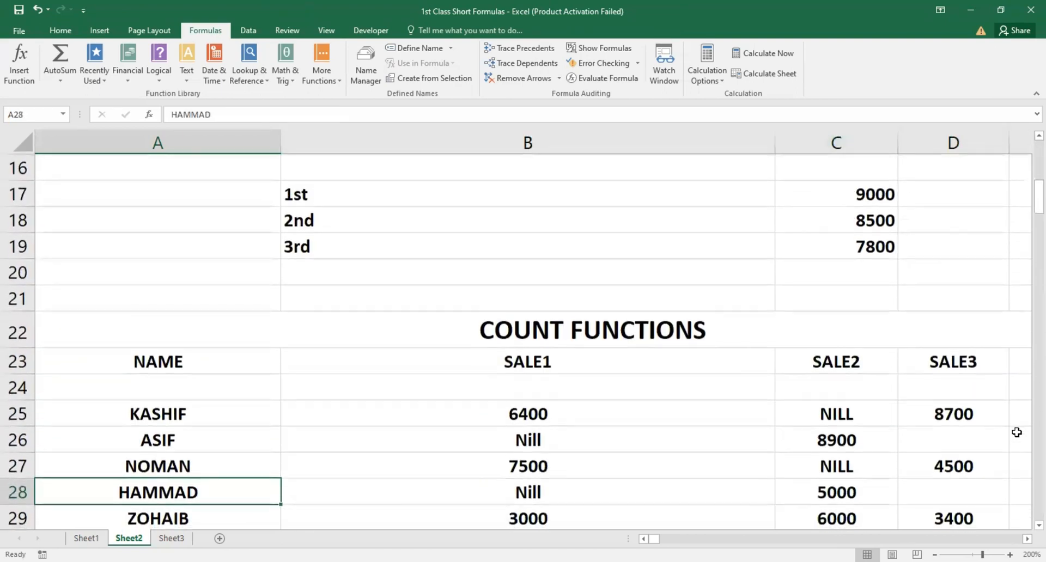
{"action": "key", "text": "Down"}
{"action": "key", "text": "Down"}
{"action": "key", "text": "Down"}
{"action": "key", "text": "Down"}
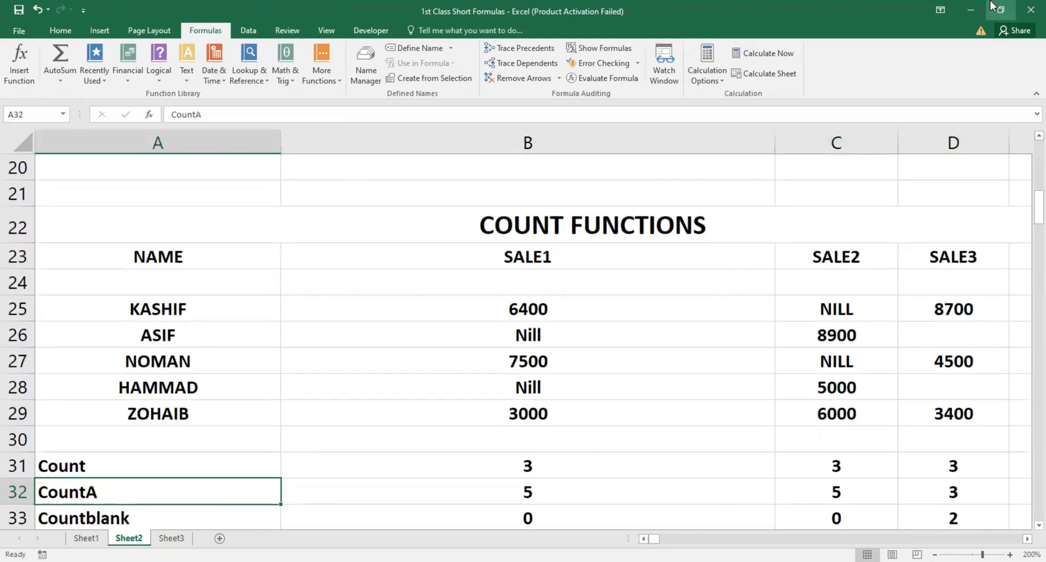
{"action": "key", "text": "Up"}
{"action": "key", "text": "Up"}
{"action": "key", "text": "Up"}
{"action": "key", "text": "Up"}
{"action": "key", "text": "Up"}
{"action": "key", "text": "Up"}
{"action": "key", "text": "Up"}
{"action": "key", "text": "Up"}
{"action": "key", "text": "Up"}
{"action": "key", "text": "Up"}
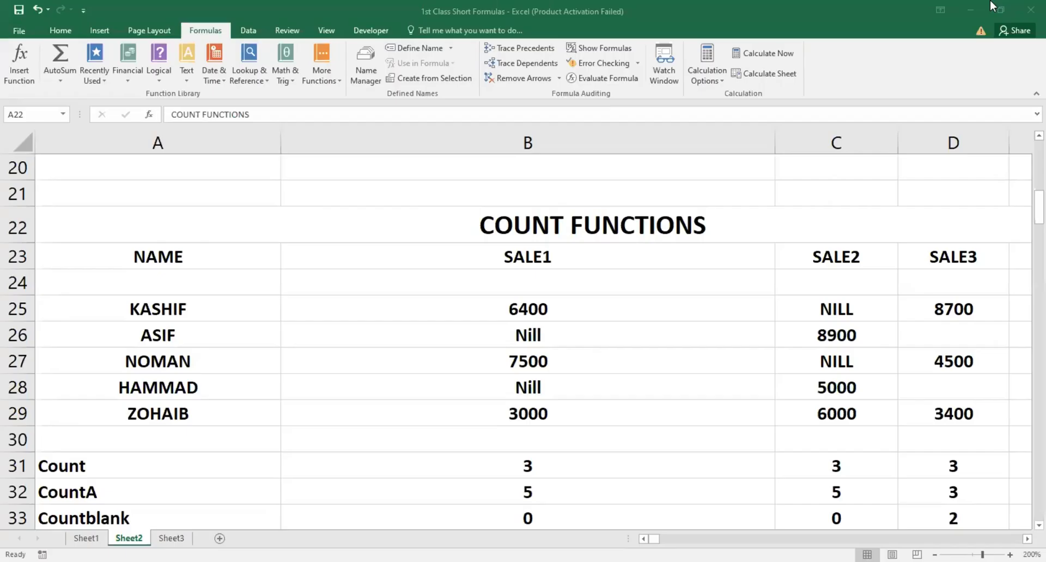